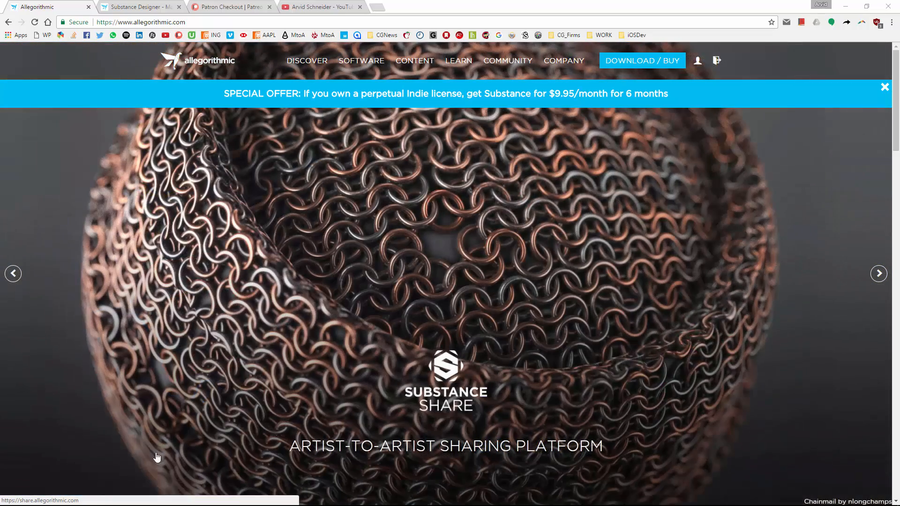
# Switch to the image viewer and compare the wip_pass.PNG hydrant render with the reference photos.
pyautogui.click(252, 499)
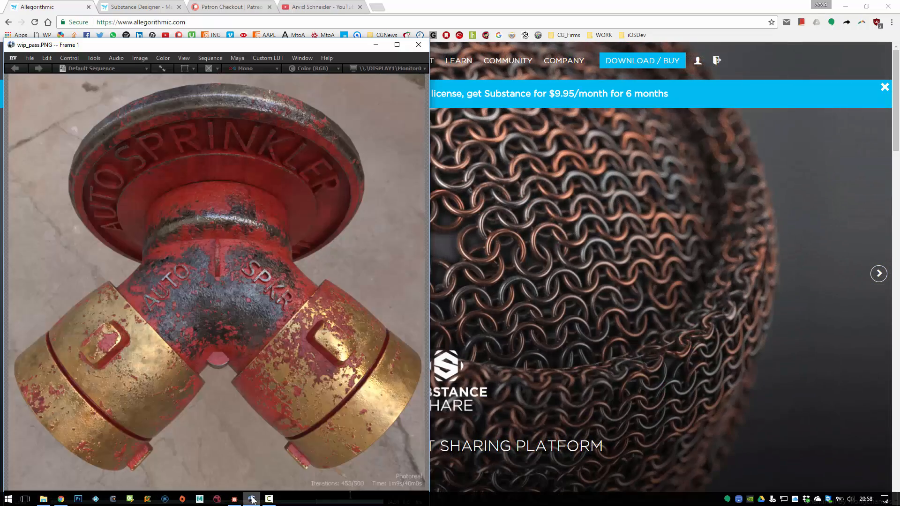
pyautogui.press('Left')
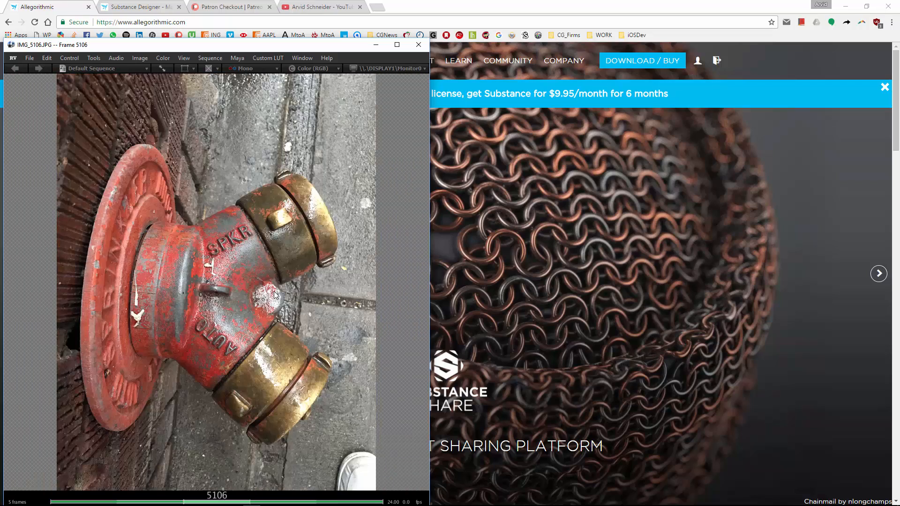
pyautogui.press('Right')
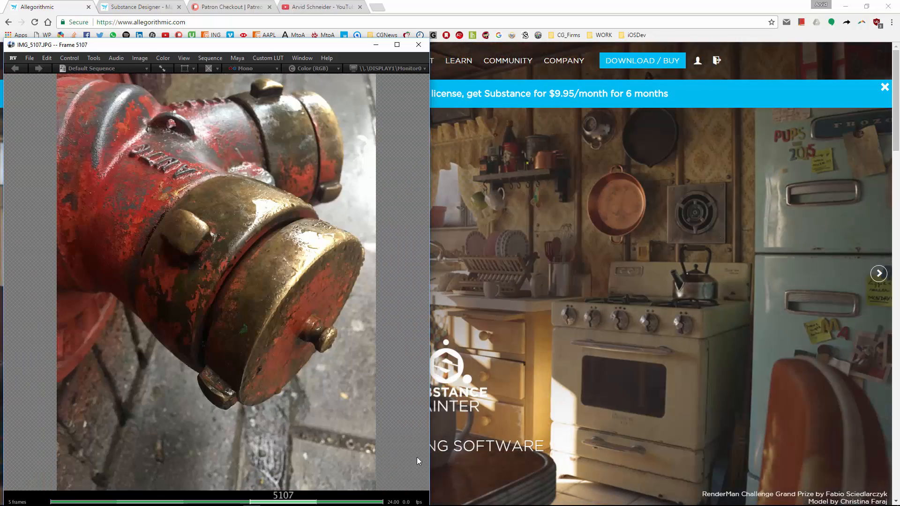
pyautogui.press('Right')
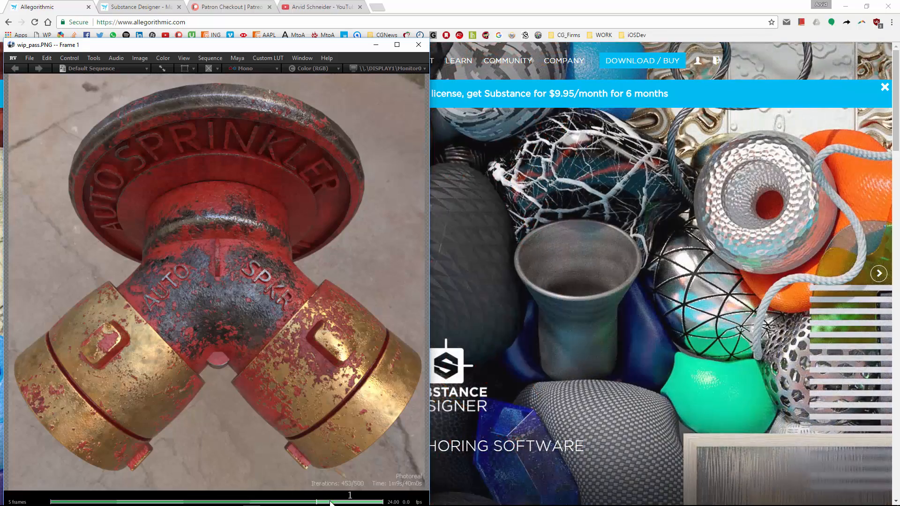
pyautogui.click(275, 499)
pyautogui.moveTo(276, 498); pyautogui.dragTo(86, 495)
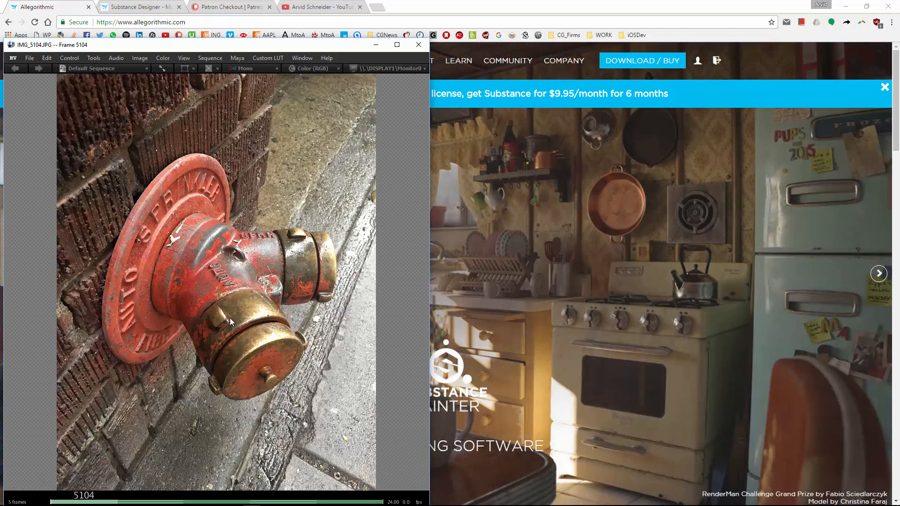
pyautogui.press('Right')
pyautogui.click(355, 502)
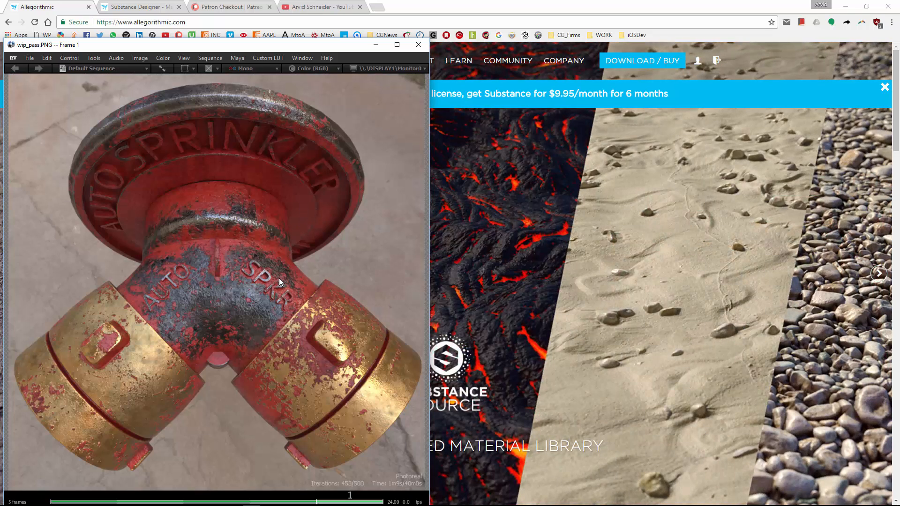
pyautogui.press('Left')
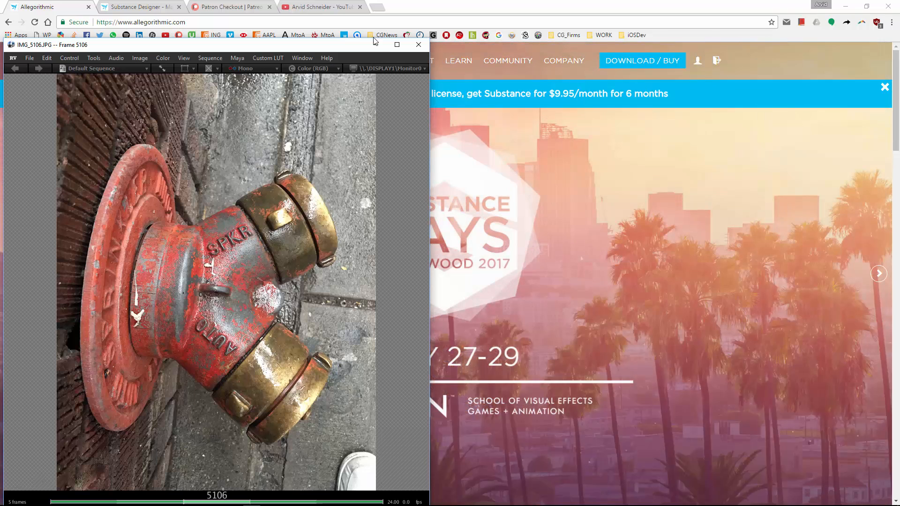
pyautogui.click(376, 44)
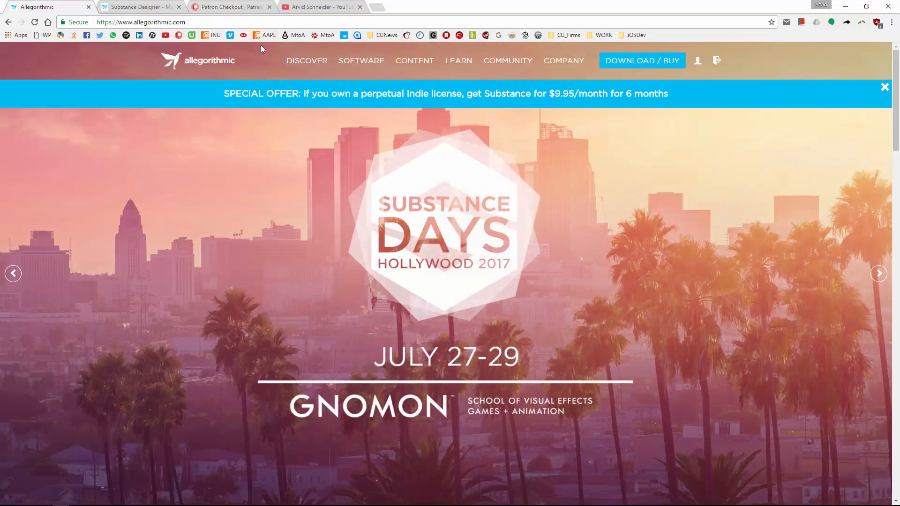
# View the Patreon rewards page and the YouTube channel in the browser, and return to the Allegorithmic homepage.
pyautogui.click(230, 7)
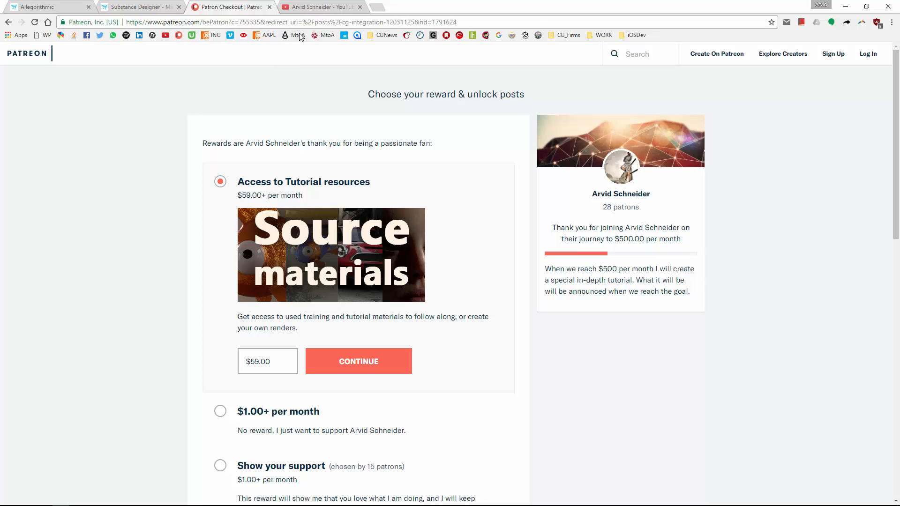
pyautogui.click(312, 9)
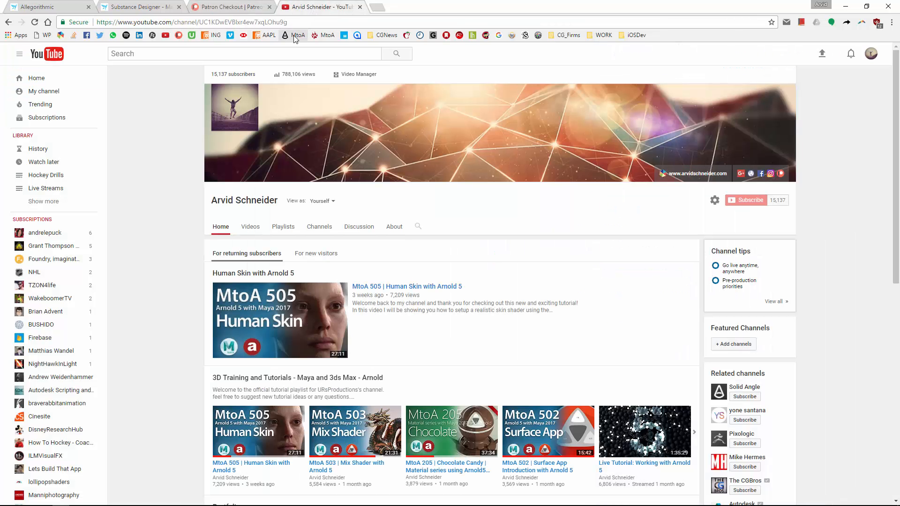
pyautogui.click(135, 7)
pyautogui.click(62, 7)
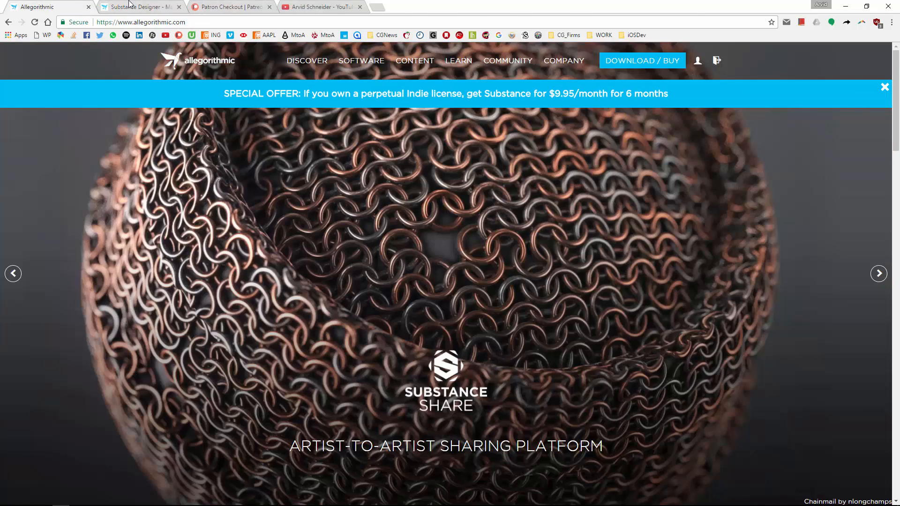
# Open the Substance Designer product page and skim through its promotional video up to the texture editor section.
pyautogui.click(132, 6)
pyautogui.scroll(-10, 177, 418)
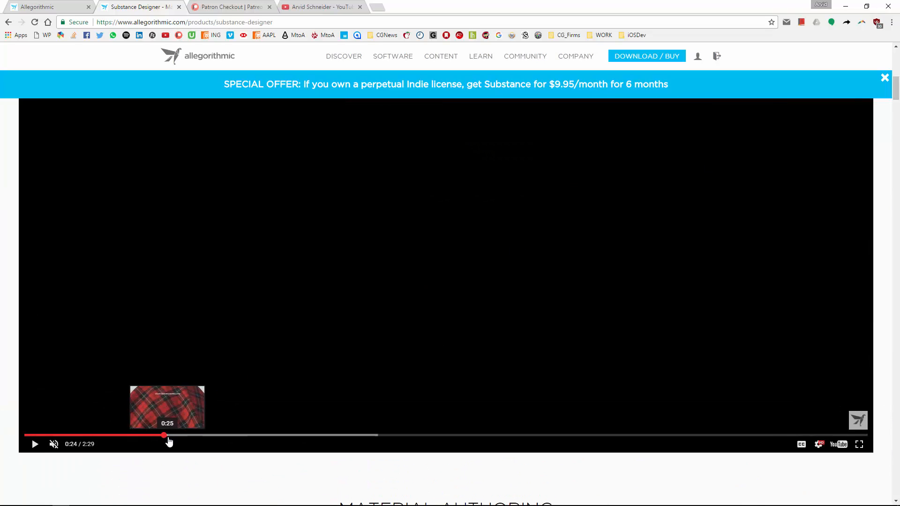
pyautogui.click(165, 436)
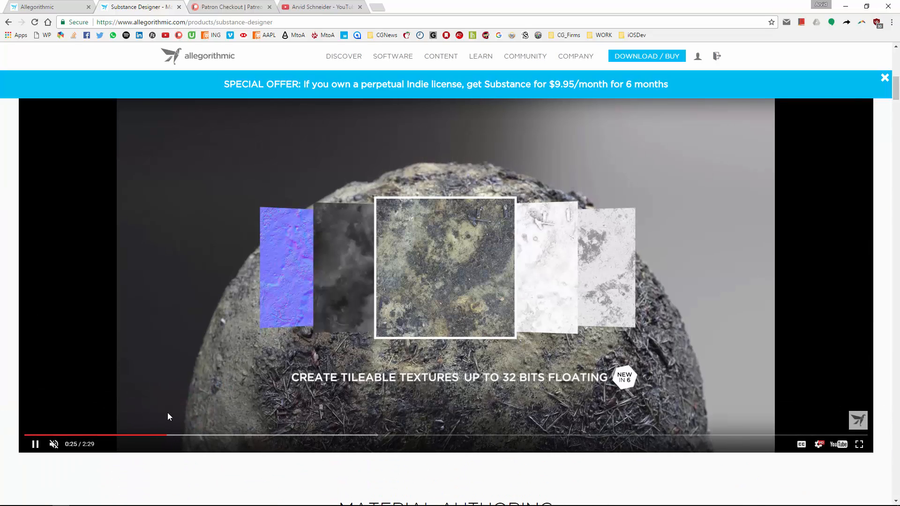
pyautogui.click(221, 435)
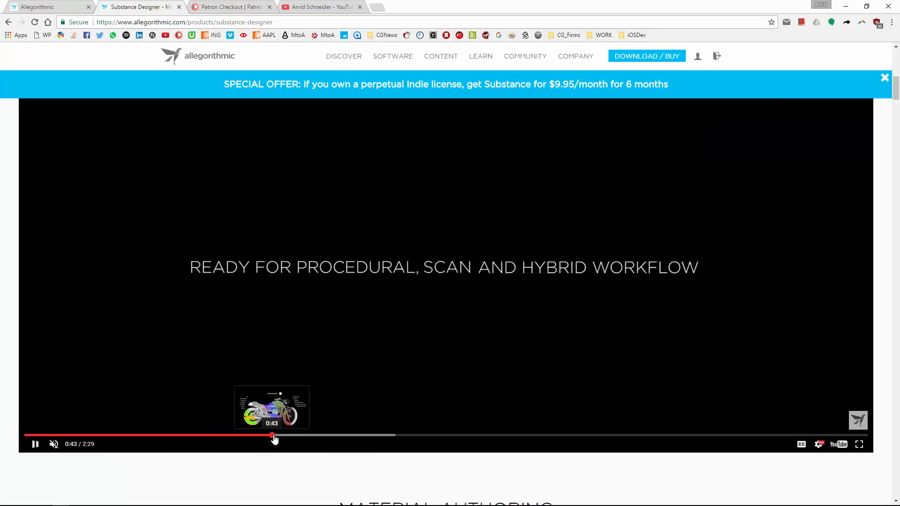
pyautogui.click(276, 435)
pyautogui.click(295, 436)
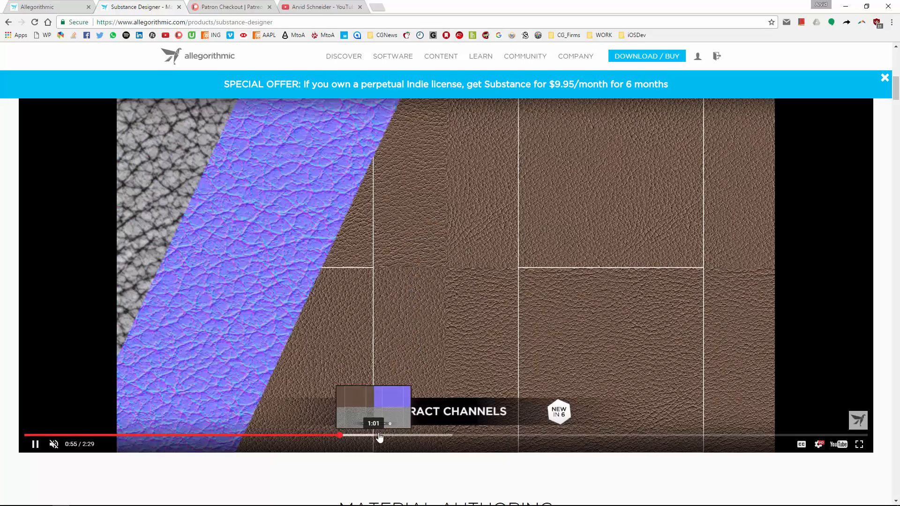
pyautogui.moveTo(397, 437); pyautogui.dragTo(482, 439)
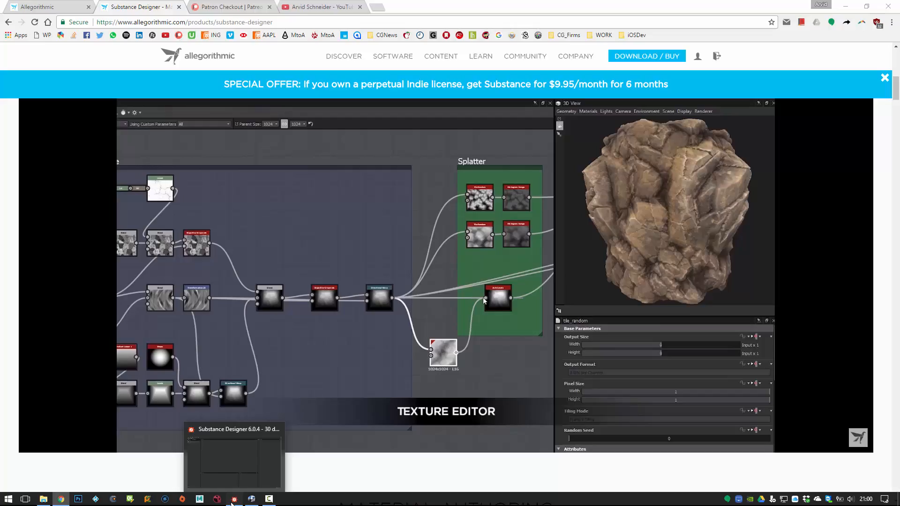
# Switch to Substance Designer and start a new Physically Based (Metallic/Roughness) graph named Paint.
pyautogui.click(234, 500)
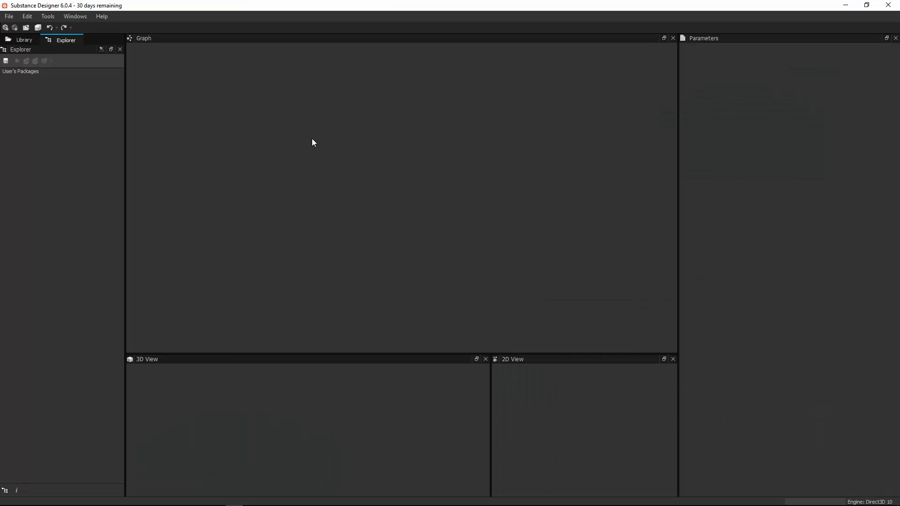
pyautogui.hotkey('ctrl', 'n')
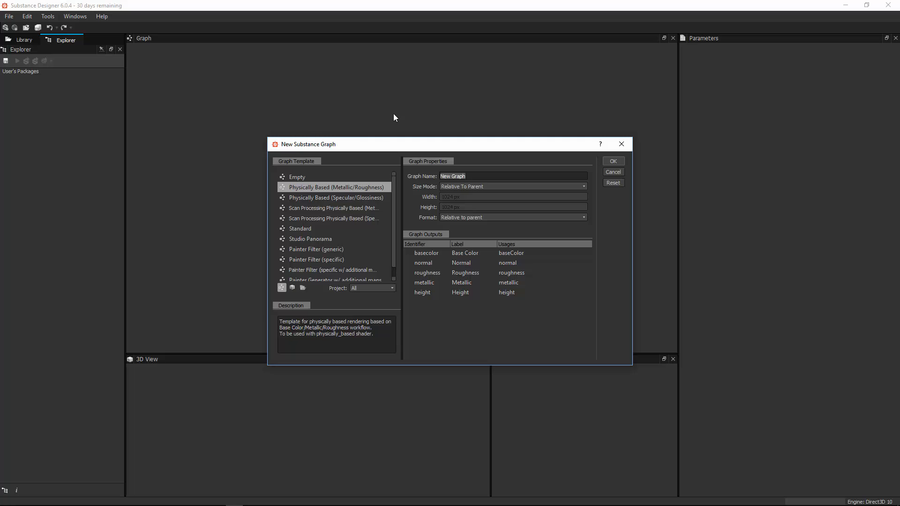
pyautogui.moveTo(361, 150); pyautogui.dragTo(347, 143)
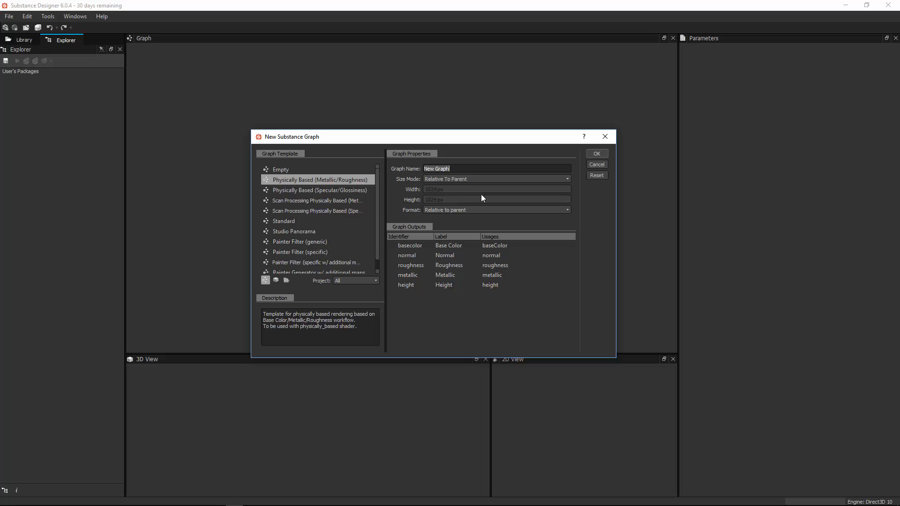
pyautogui.press('BackSpace')
pyautogui.write('paint')
pyautogui.press('BackSpace')
pyautogui.press('BackSpace')
pyautogui.press('BackSpace')
pyautogui.press('BackSpace')
pyautogui.press('BackSpace')
pyautogui.write('Painbt')
# Keep the size mode at Relative To Parent and create the graph.
pyautogui.scroll(-1, 377, 216)
pyautogui.scroll(1, 378, 239)
pyautogui.click(453, 179)
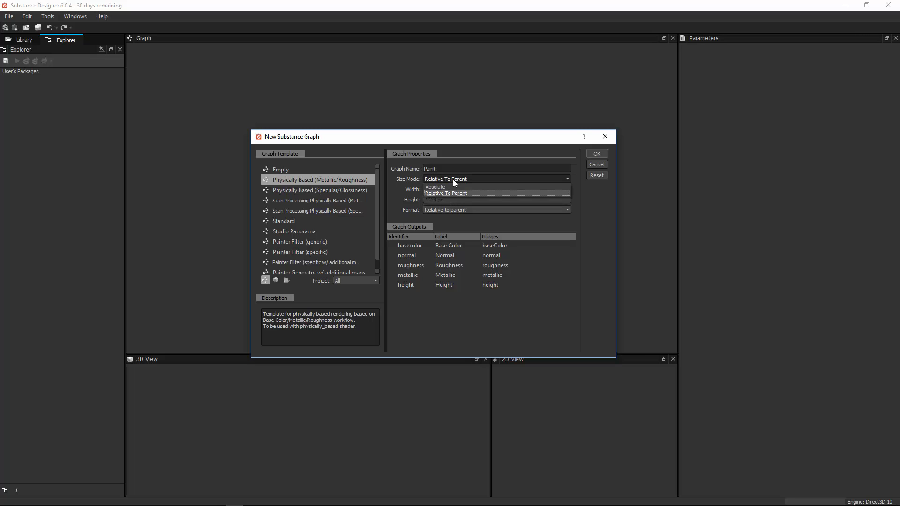
pyautogui.click(457, 179)
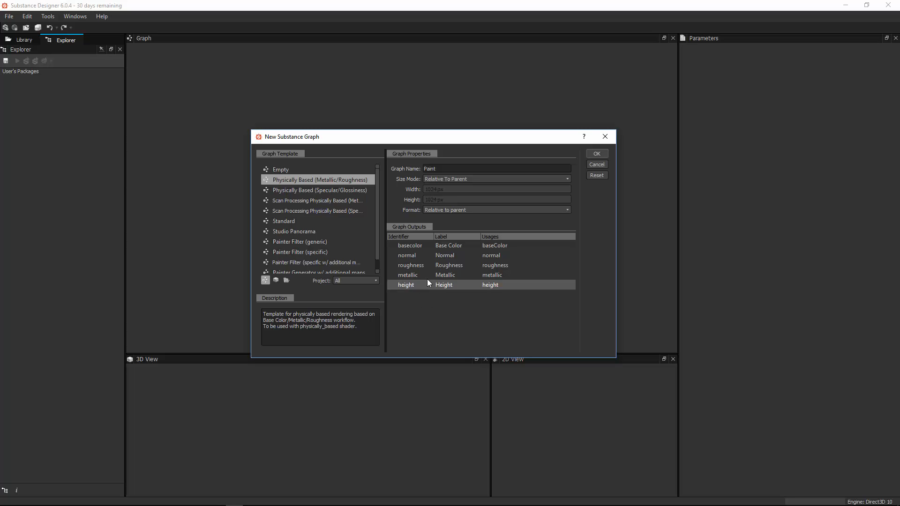
pyautogui.click(593, 157)
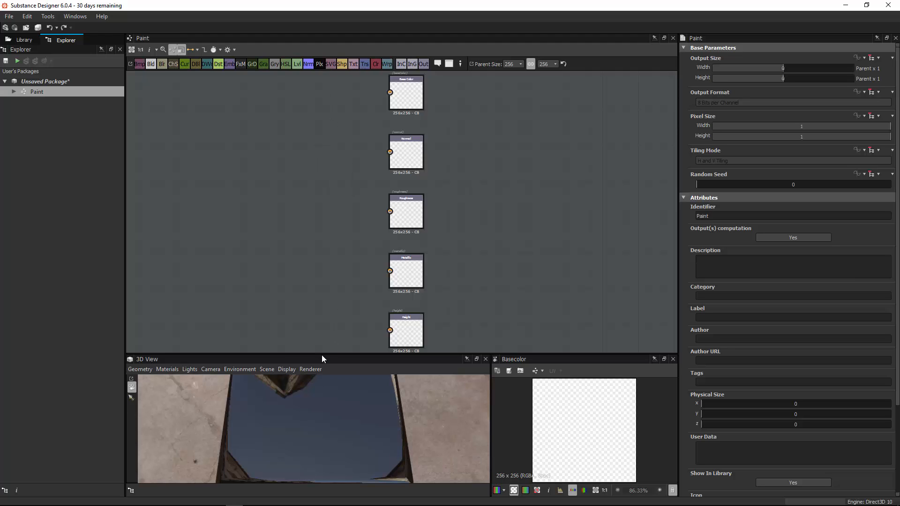
# Enlarge the 3D and 2D views and review the graph's available parent sizes.
pyautogui.moveTo(322, 355); pyautogui.dragTo(330, 280)
pyautogui.moveTo(353, 357); pyautogui.dragTo(310, 326)
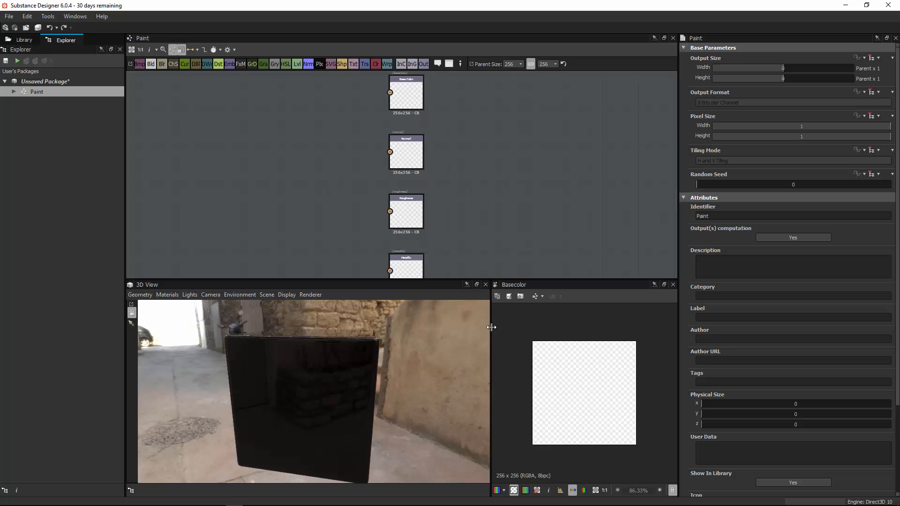
pyautogui.moveTo(490, 327); pyautogui.dragTo(399, 328)
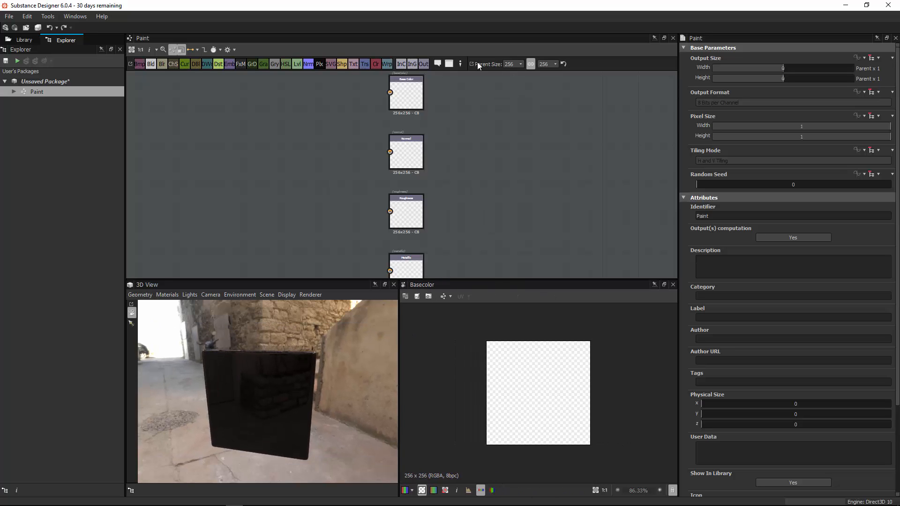
pyautogui.click(521, 64)
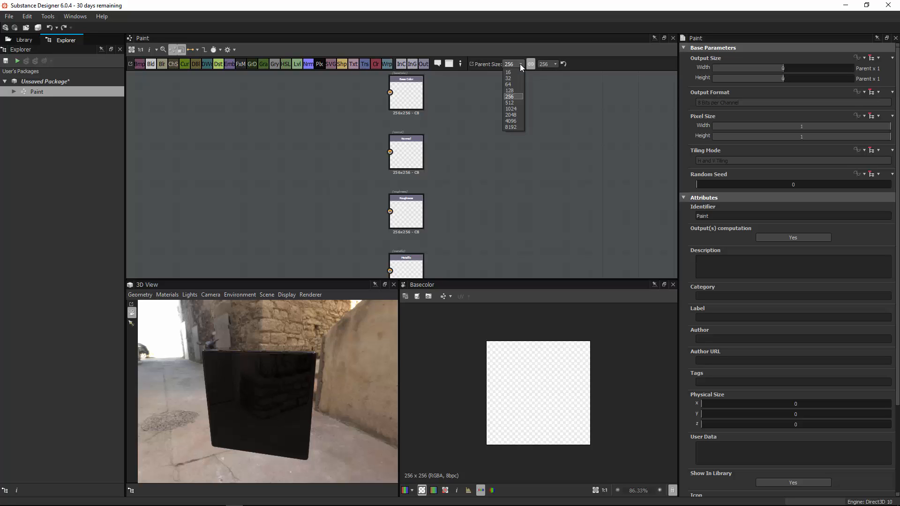
pyautogui.click(452, 123)
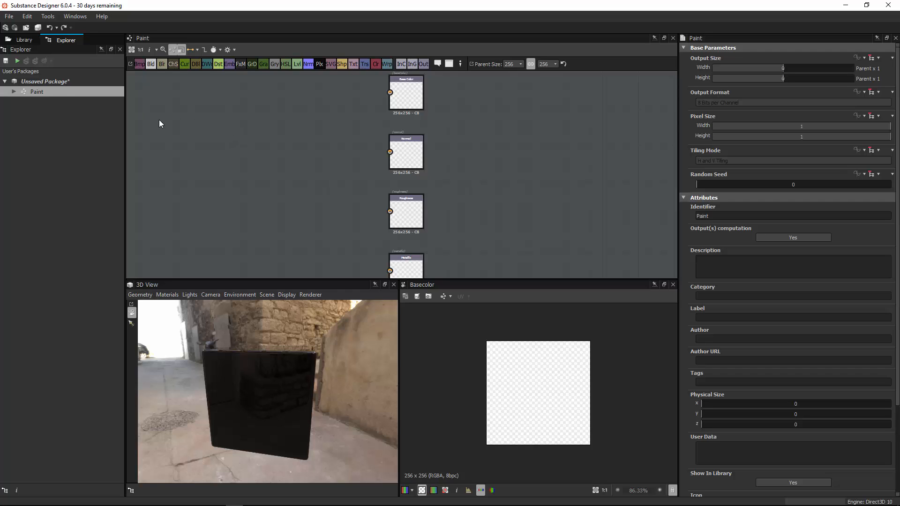
pyautogui.click(60, 81)
pyautogui.rightClick(60, 79)
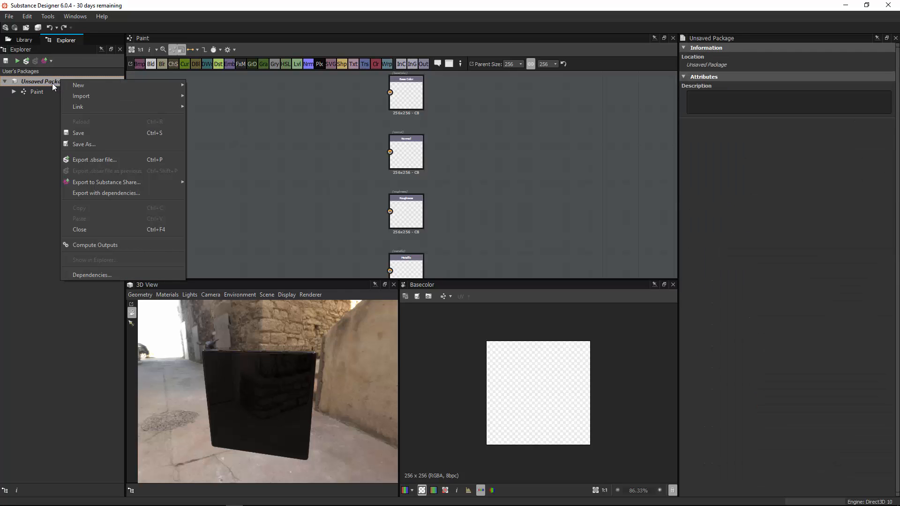
pyautogui.click(52, 83)
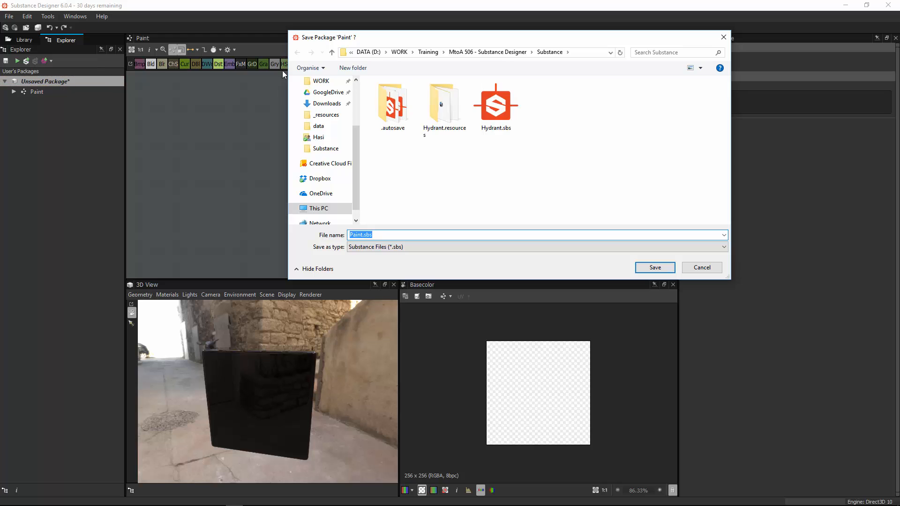
pyautogui.click(701, 269)
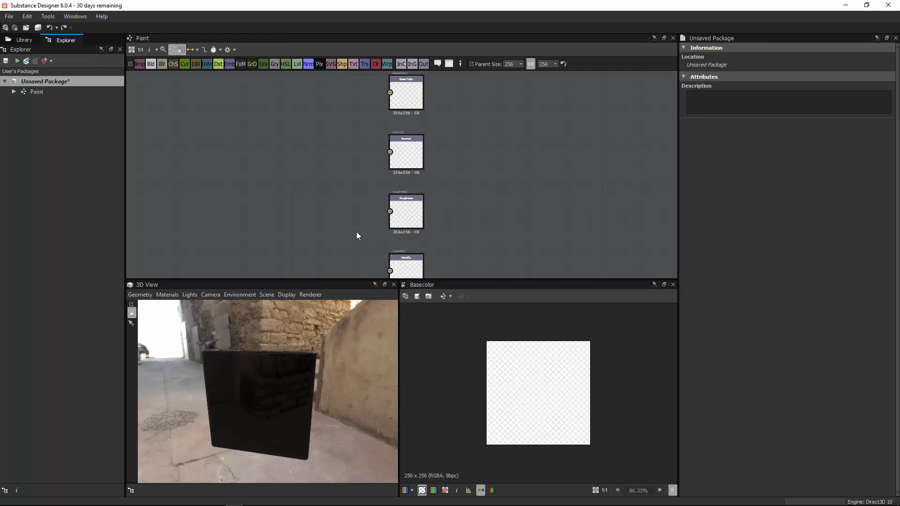
# Save the unsaved package as Hydrant_Training in the MtoA 506 - Substance Designer project's Substance folder.
pyautogui.rightClick(55, 78)
pyautogui.click(123, 139)
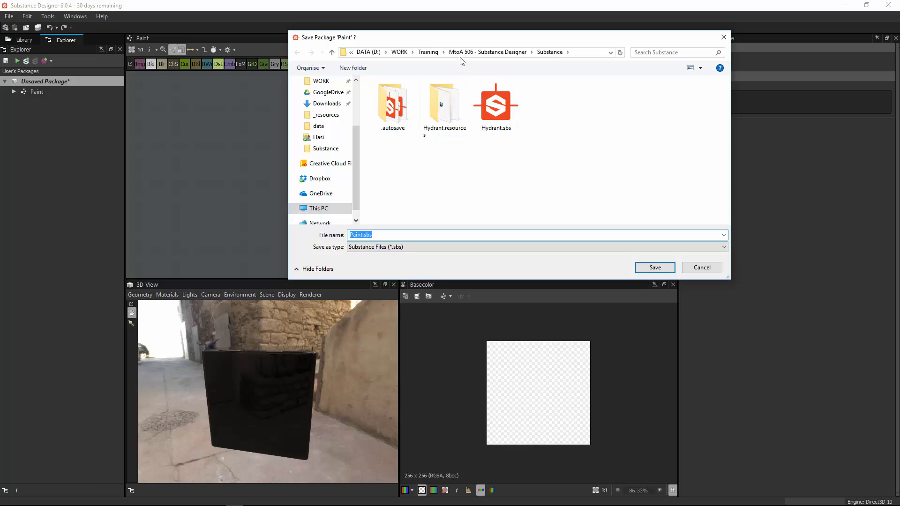
pyautogui.moveTo(475, 38); pyautogui.dragTo(463, 67)
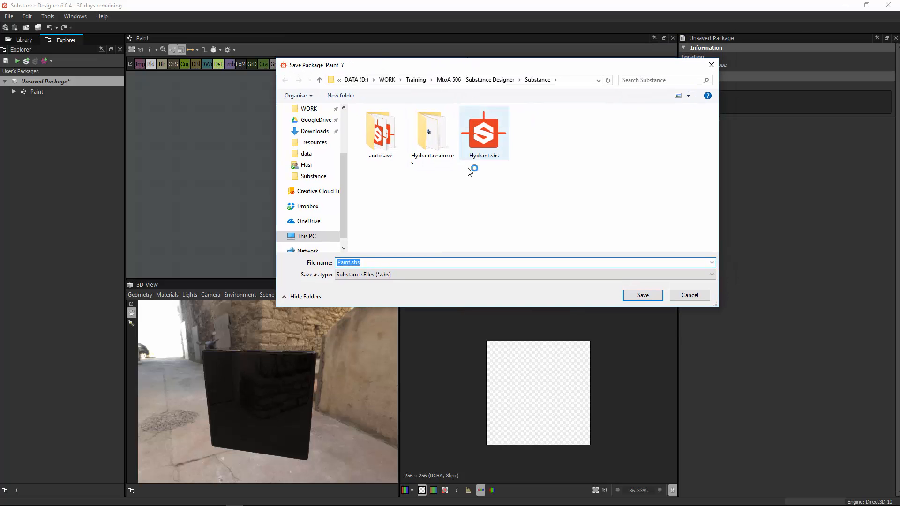
pyautogui.click(468, 167)
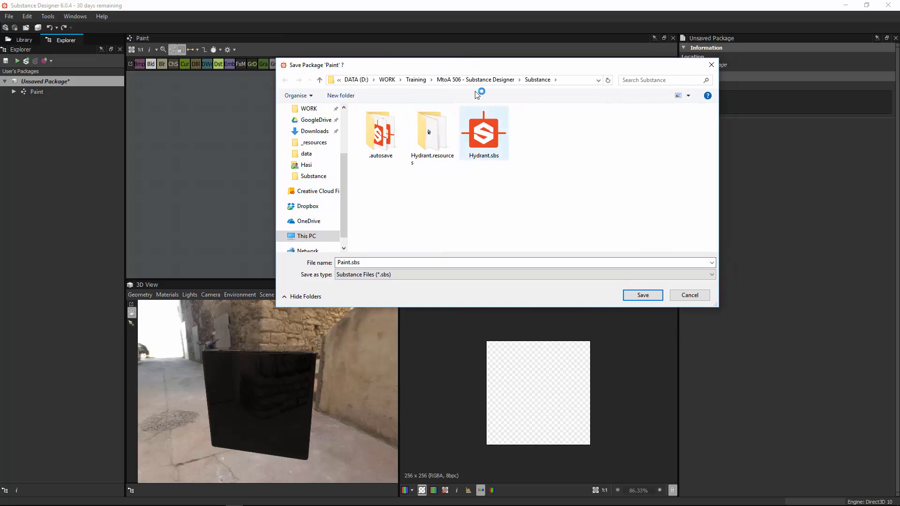
pyautogui.click(498, 80)
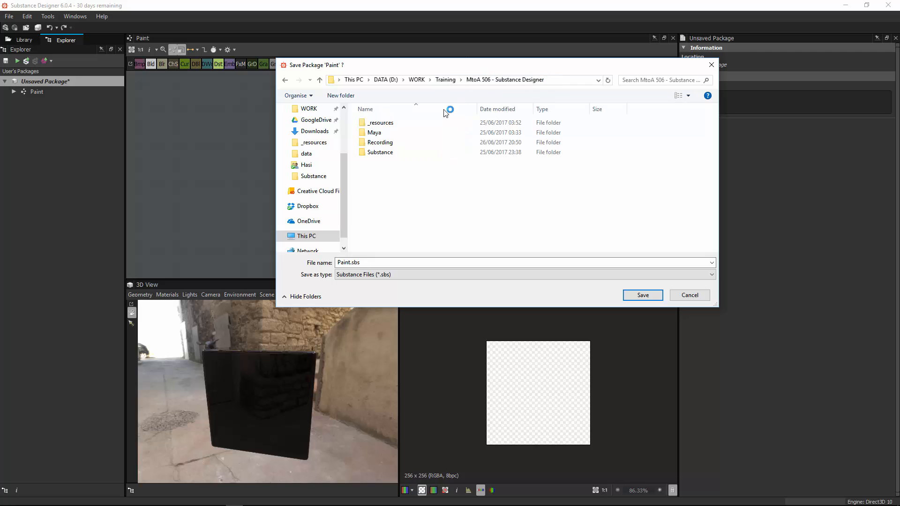
pyautogui.doubleClick(389, 153)
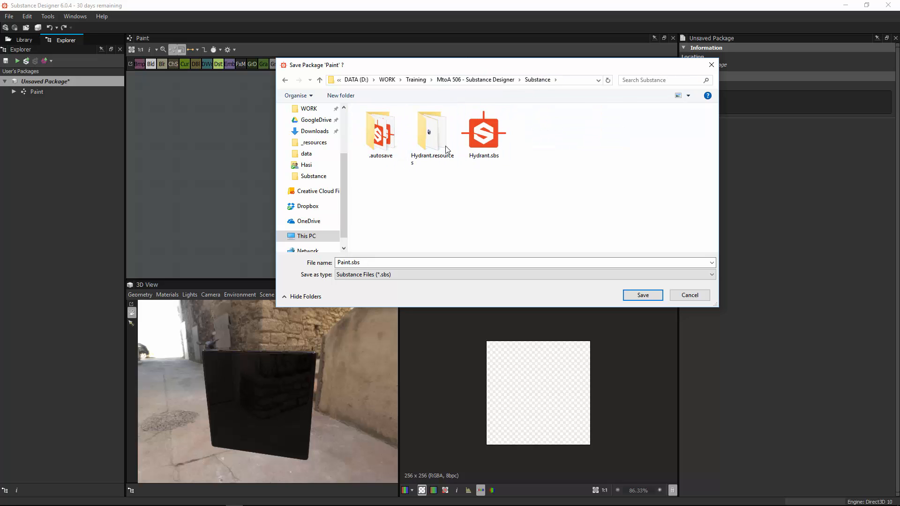
pyautogui.click(424, 262)
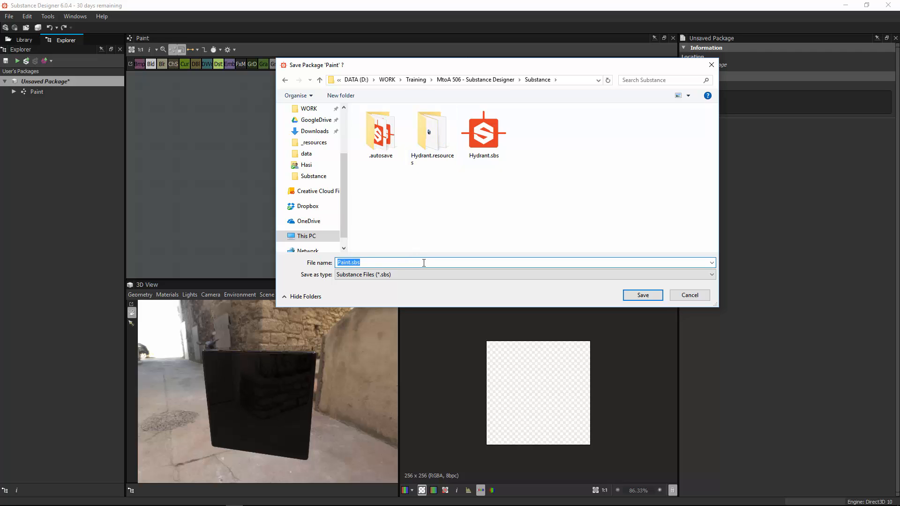
pyautogui.write('Hydrant')
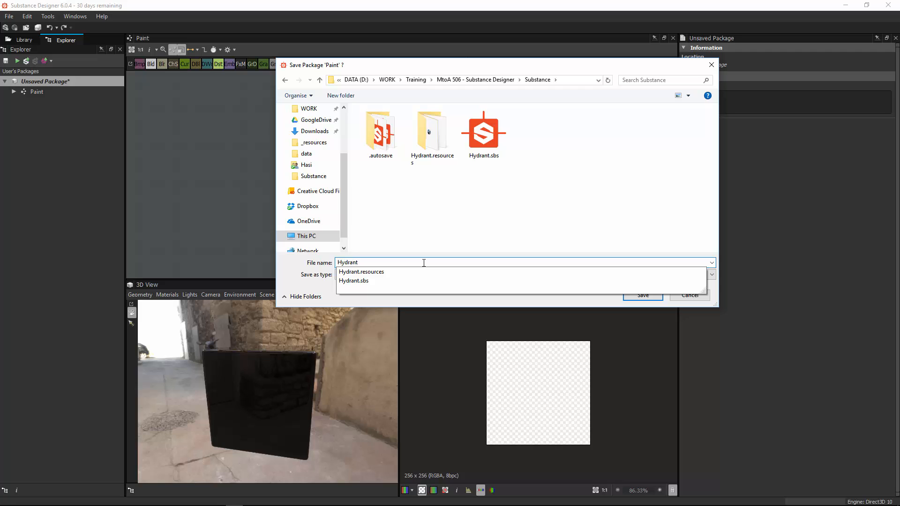
pyautogui.write('_Training')
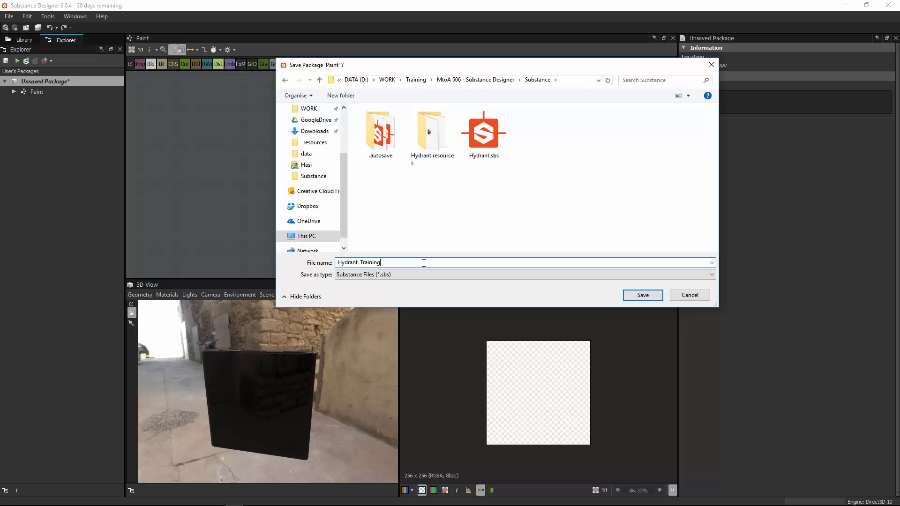
pyautogui.press('Return')
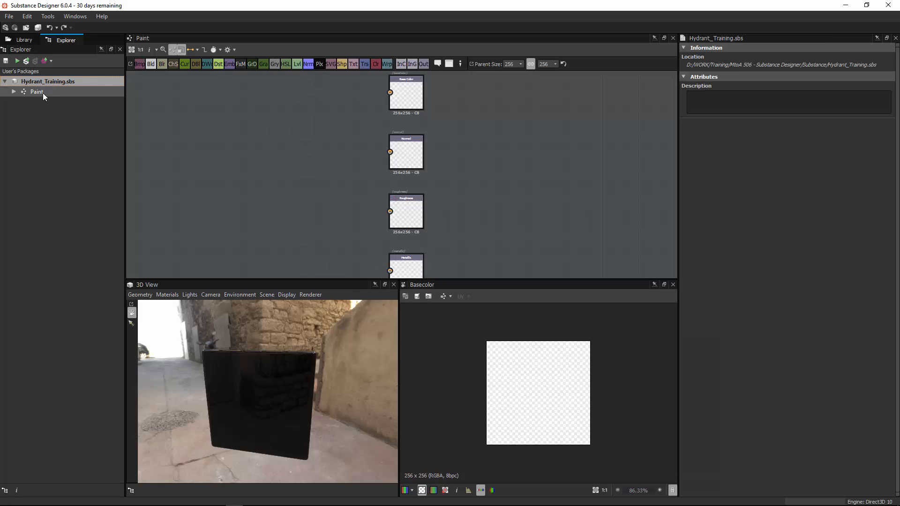
# Link the 3D mesh hydrant.obj from the project's Maya data folder into the Hydrant_Training package.
pyautogui.click(57, 92)
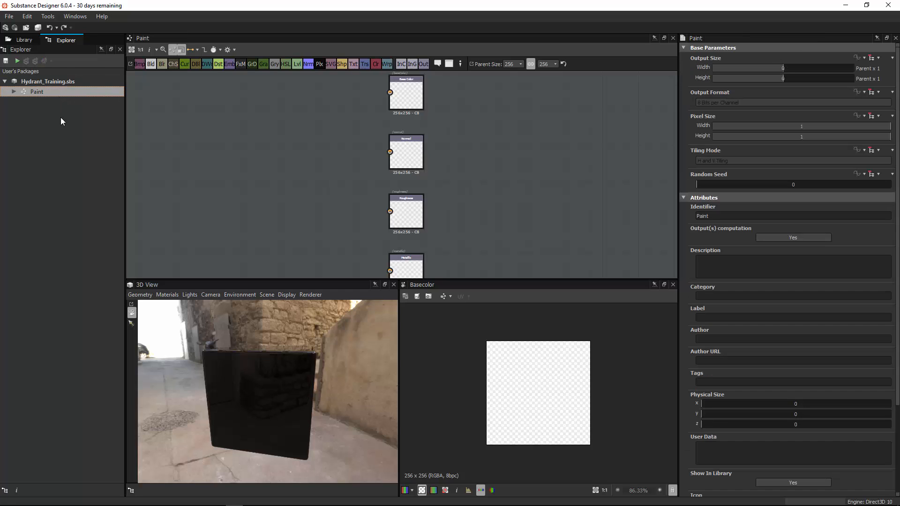
pyautogui.rightClick(77, 82)
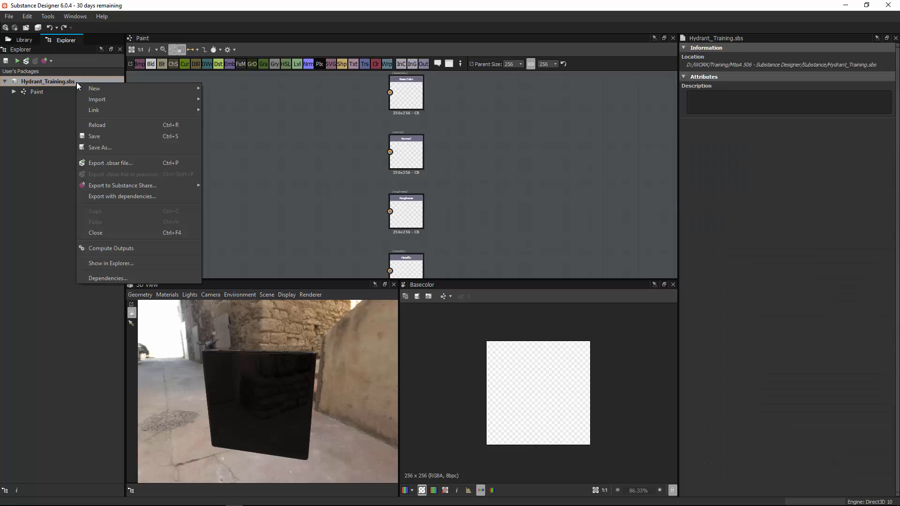
pyautogui.moveTo(177, 111)
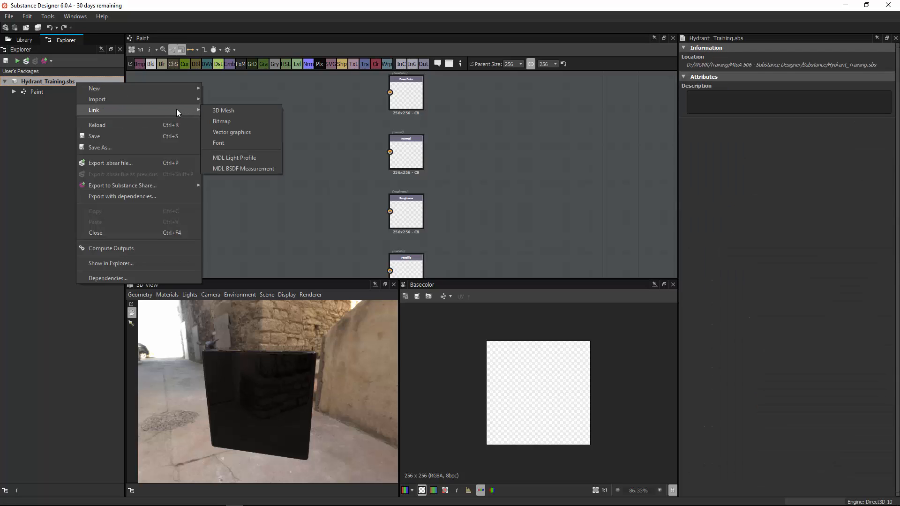
pyautogui.click(223, 113)
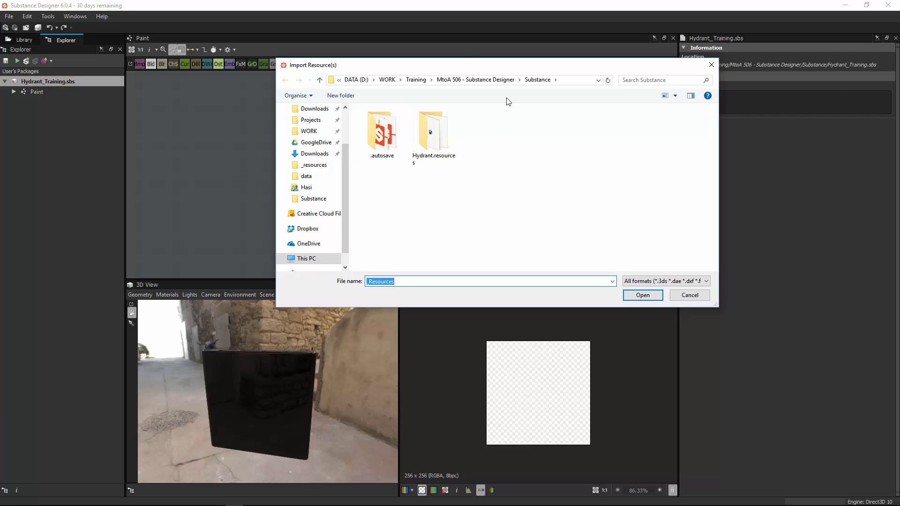
pyautogui.click(472, 81)
pyautogui.doubleClick(417, 122)
pyautogui.click(394, 137)
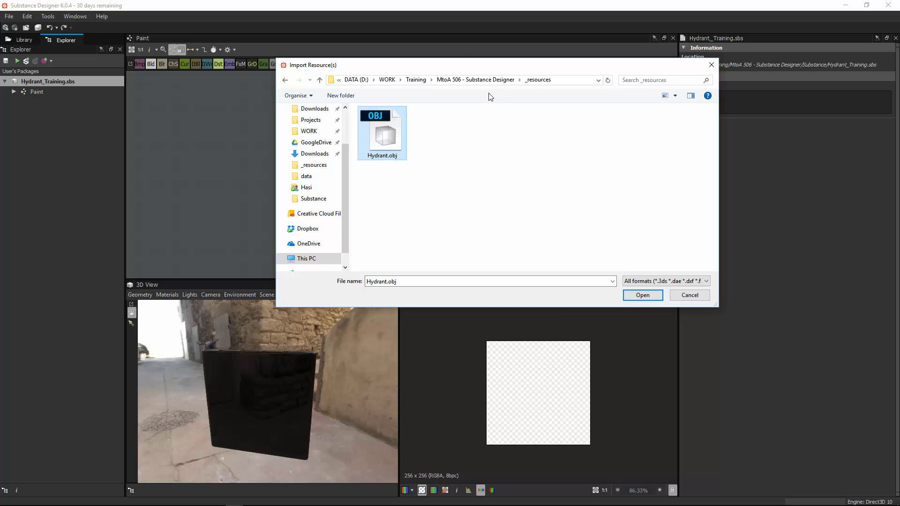
pyautogui.click(489, 80)
pyautogui.doubleClick(416, 134)
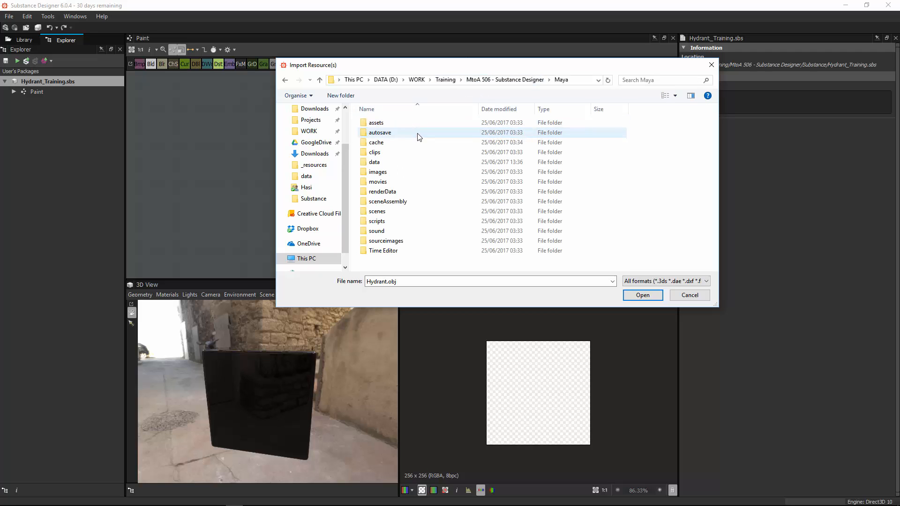
pyautogui.doubleClick(407, 164)
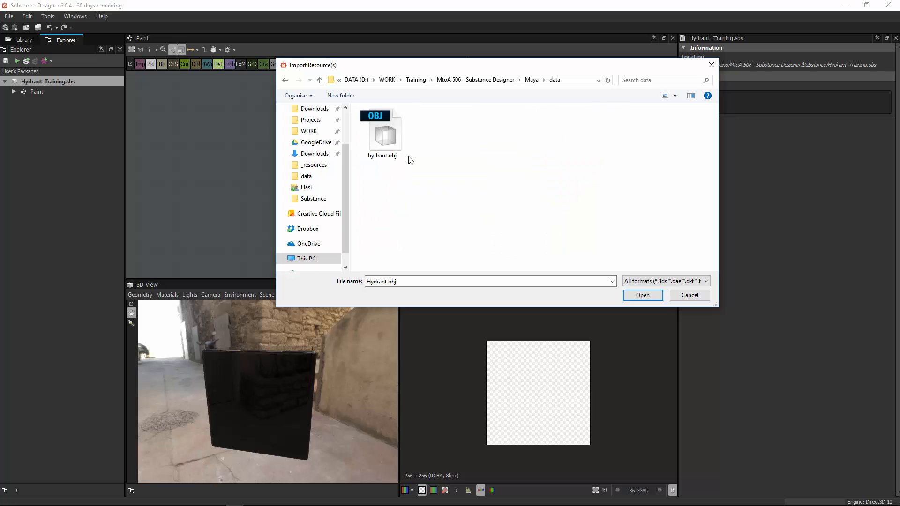
pyautogui.click(409, 158)
pyautogui.click(644, 297)
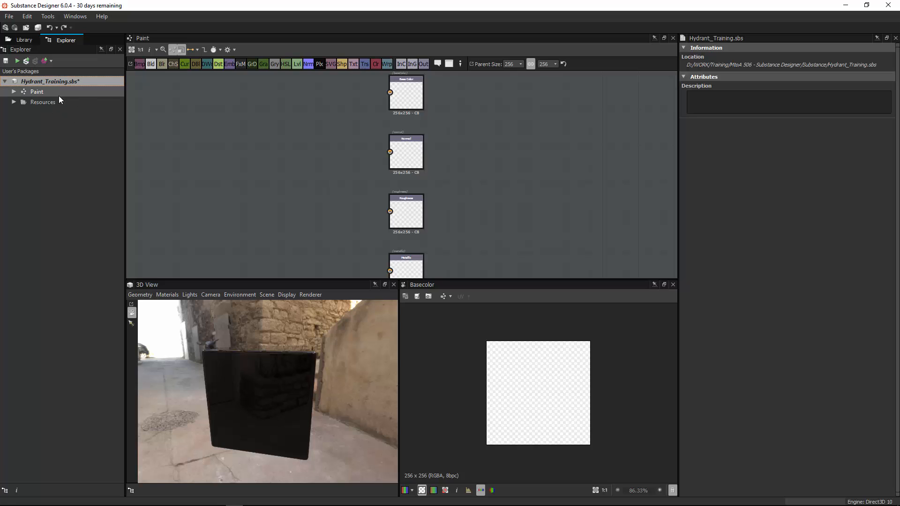
# Load the linked hydrant mesh from Resources into the 3D View and enlarge the view to inspect the model.
pyautogui.click(15, 103)
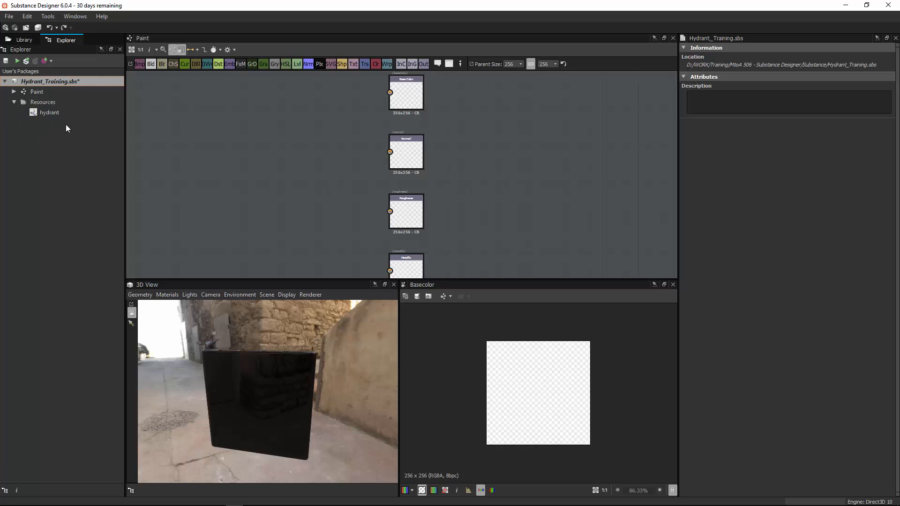
pyautogui.moveTo(50, 117); pyautogui.dragTo(365, 301)
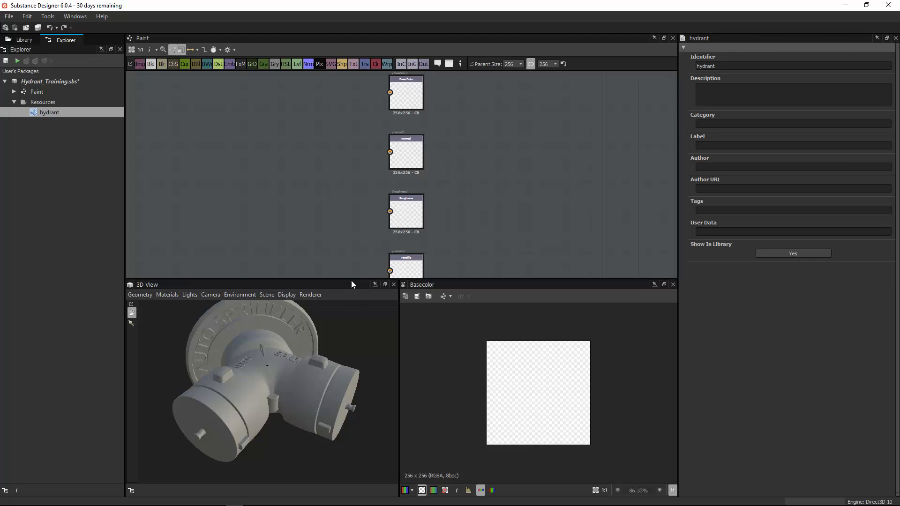
pyautogui.moveTo(353, 280); pyautogui.dragTo(352, 159)
pyautogui.moveTo(242, 339); pyautogui.dragTo(452, 261)
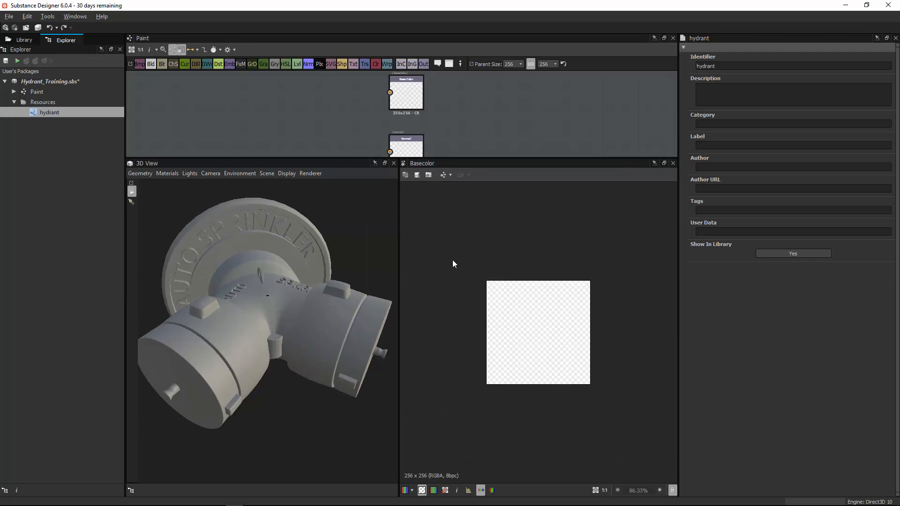
pyautogui.scroll(5, 311, 294)
pyautogui.moveTo(264, 274); pyautogui.dragTo(317, 304)
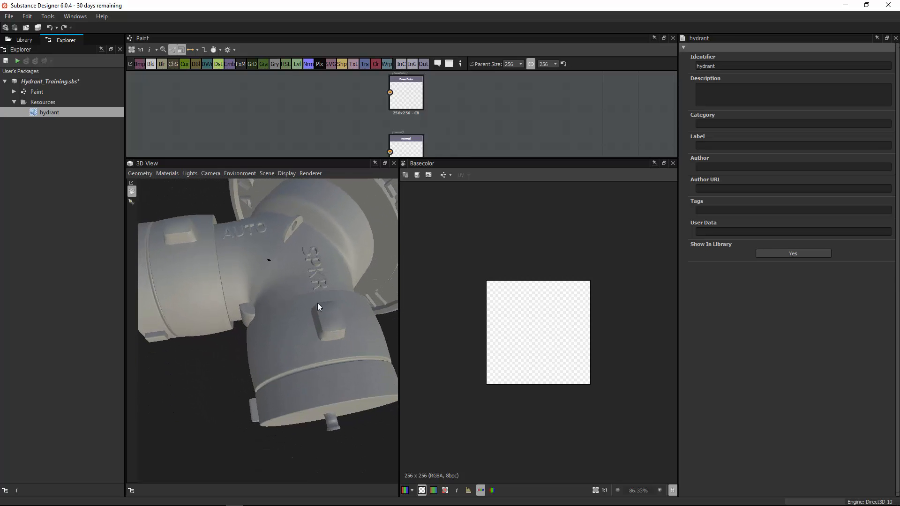
# Dock the 3D View beside the Basecolor view below the graph, resize them, and frame the whole hydrant.
pyautogui.moveTo(311, 160); pyautogui.dragTo(421, 273)
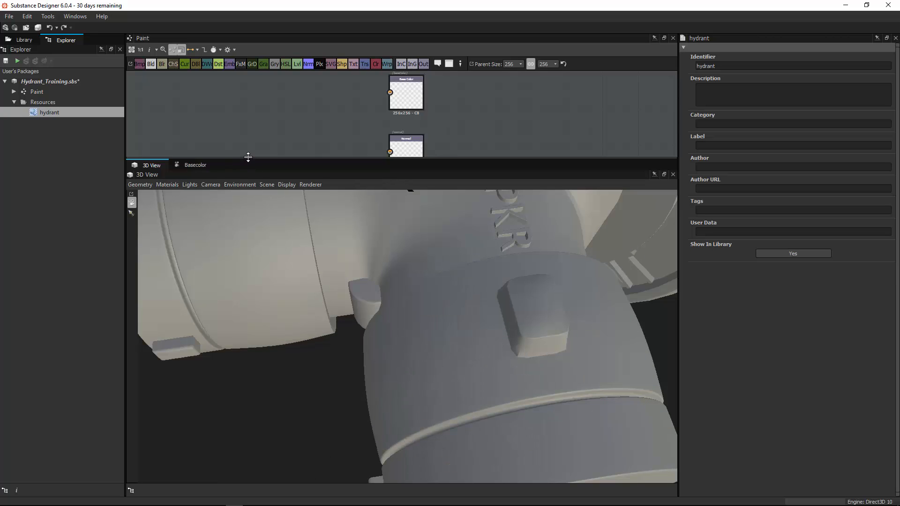
pyautogui.moveTo(247, 158); pyautogui.dragTo(268, 332)
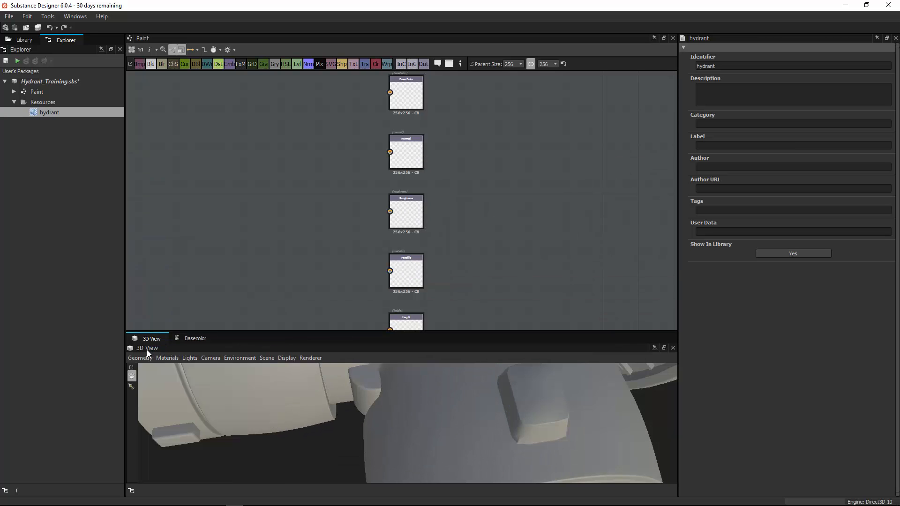
pyautogui.moveTo(148, 349); pyautogui.dragTo(157, 403)
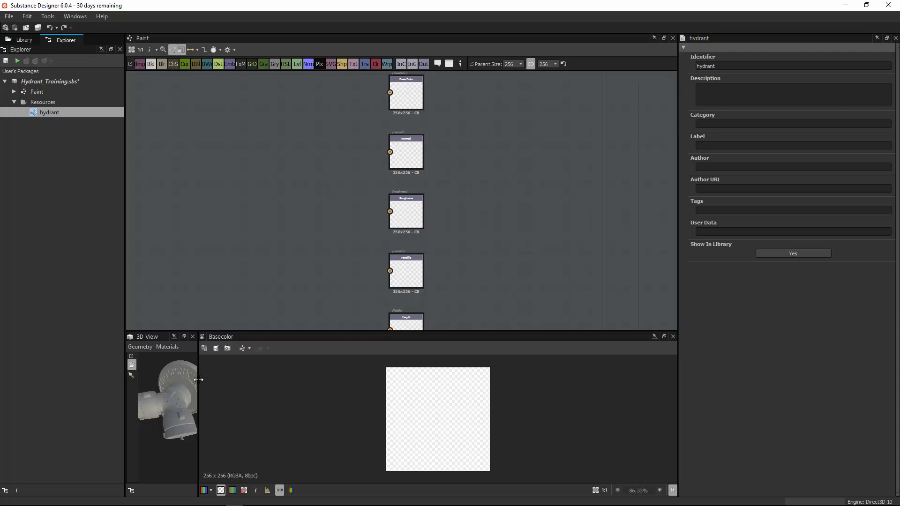
pyautogui.moveTo(199, 380); pyautogui.dragTo(431, 370)
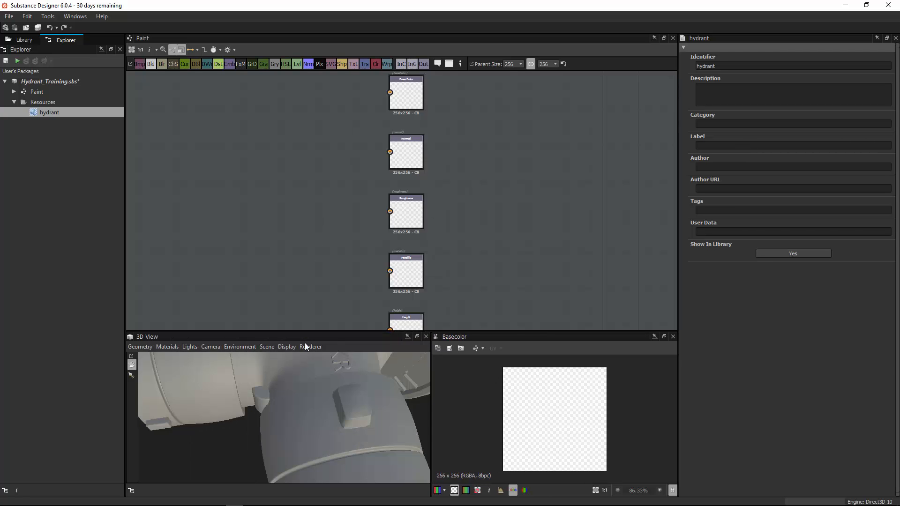
pyautogui.moveTo(303, 332); pyautogui.dragTo(312, 260)
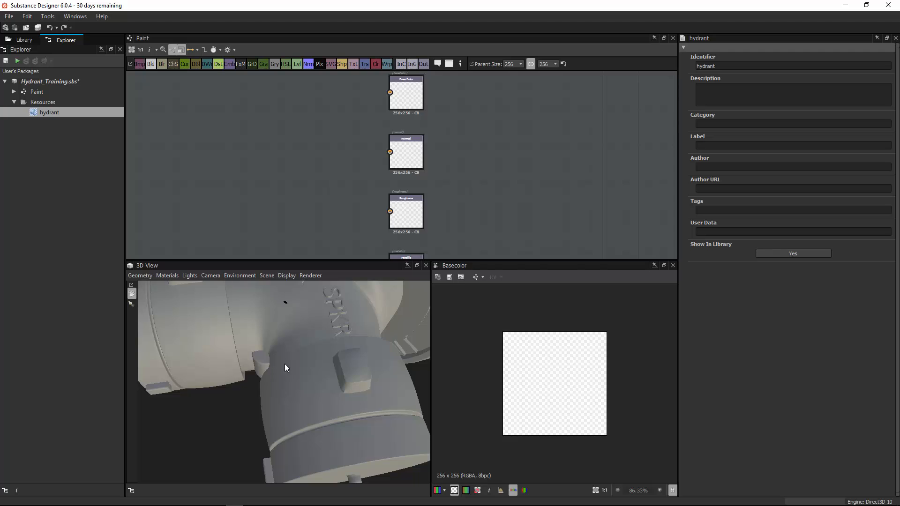
pyautogui.moveTo(285, 364); pyautogui.dragTo(266, 356)
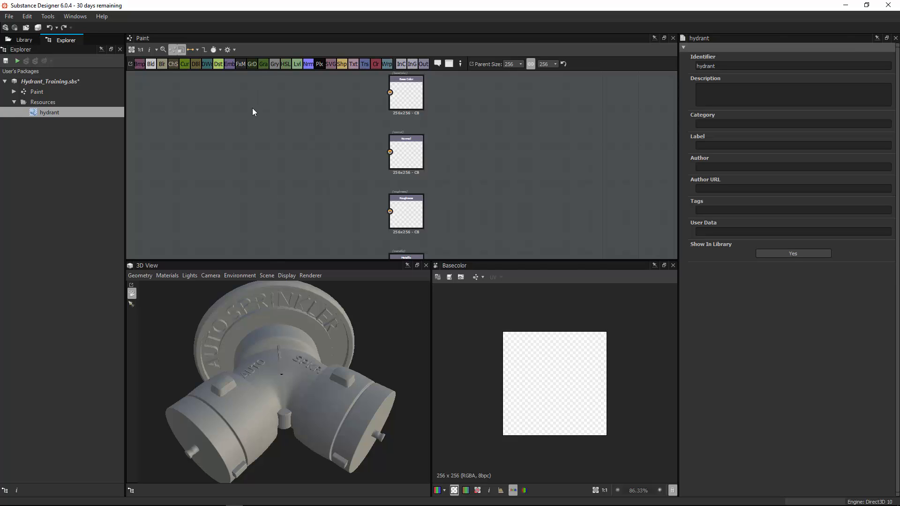
pyautogui.moveTo(252, 108); pyautogui.dragTo(267, 104, button='middle')
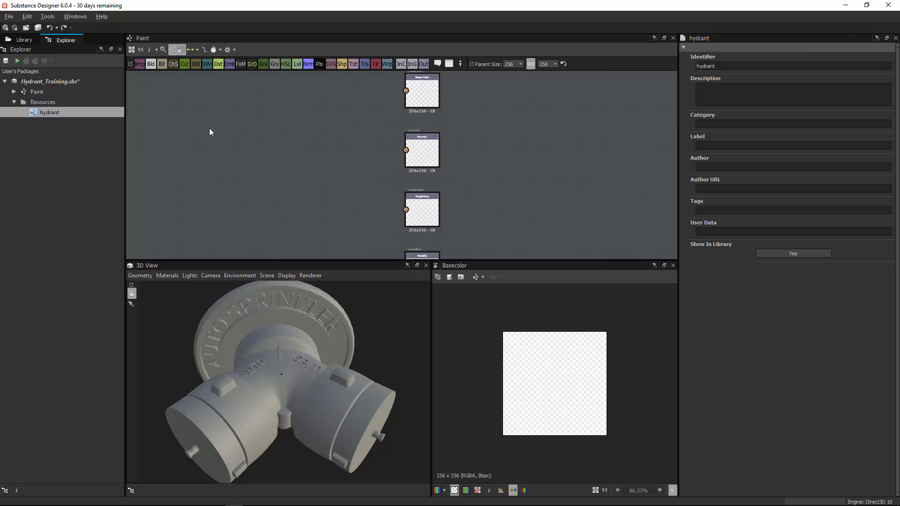
# Open model information baking for the hydrant mesh and enable the Ambient Occlusion, Curvature, Position and World Space Normals bakers, keeping the 3D model in sight.
pyautogui.rightClick(49, 109)
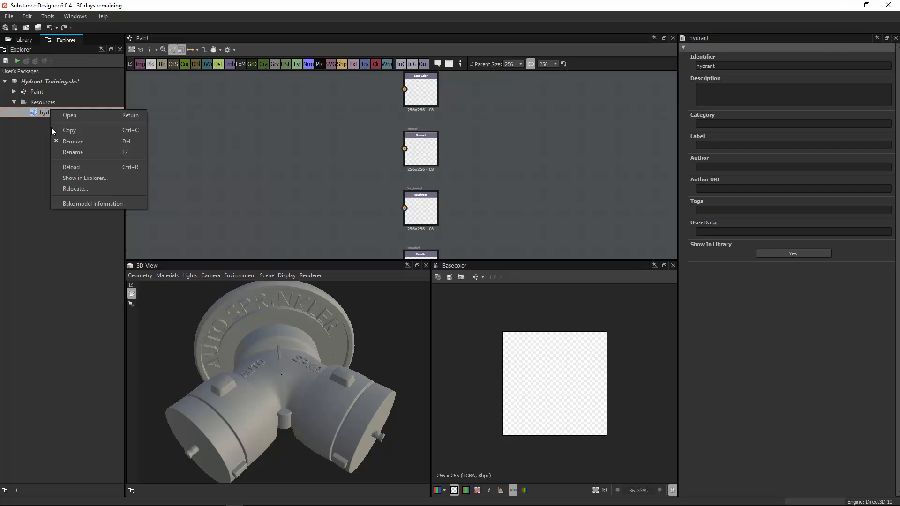
pyautogui.click(94, 204)
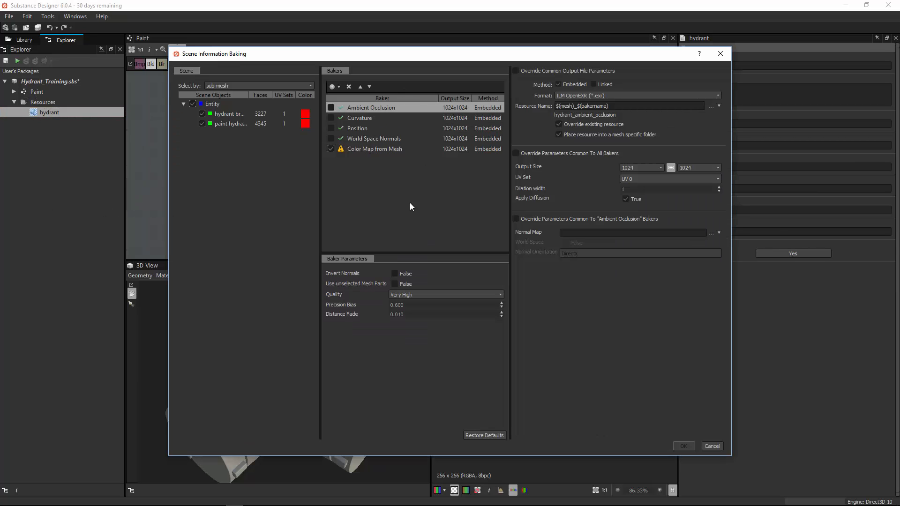
pyautogui.click(366, 109)
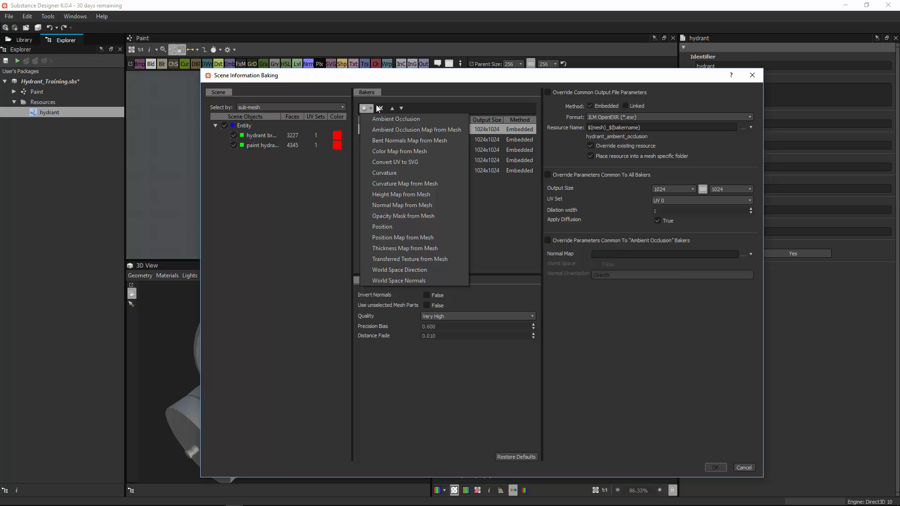
pyautogui.click(408, 87)
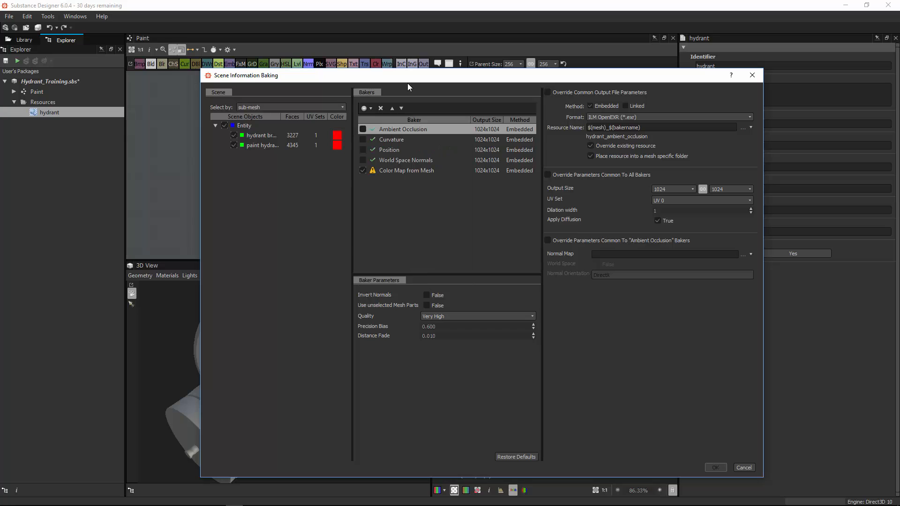
pyautogui.click(363, 129)
pyautogui.click(363, 150)
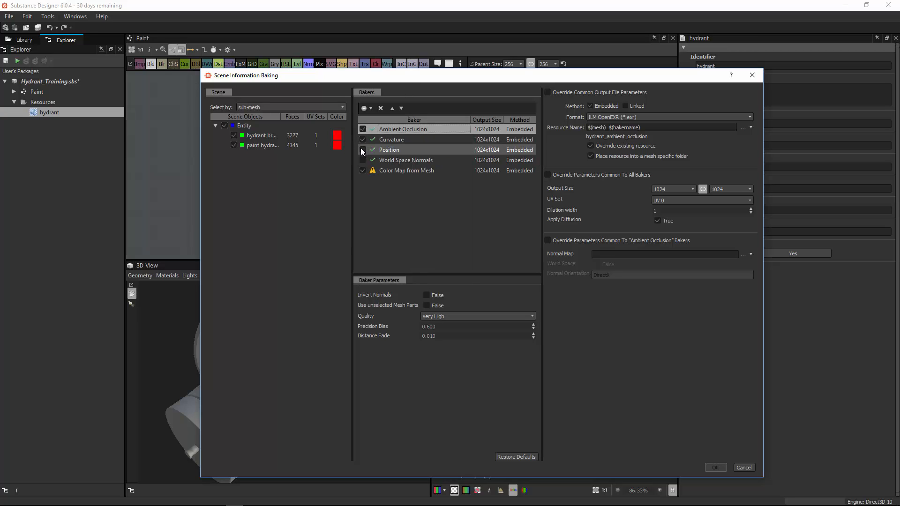
pyautogui.click(363, 160)
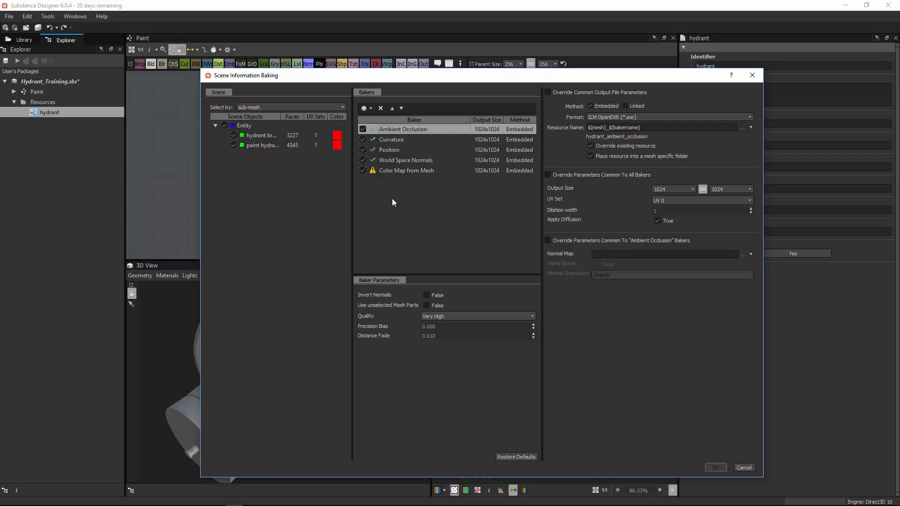
pyautogui.moveTo(366, 77); pyautogui.dragTo(567, 61)
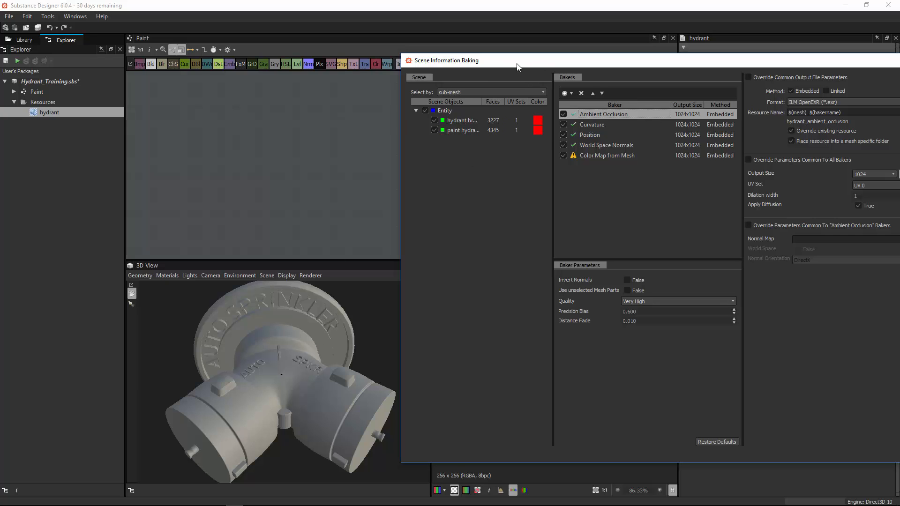
# Select the Color Map from Mesh baker and set the output size common to all bakers to 4096 × 4096.
pyautogui.moveTo(518, 62); pyautogui.dragTo(373, 77)
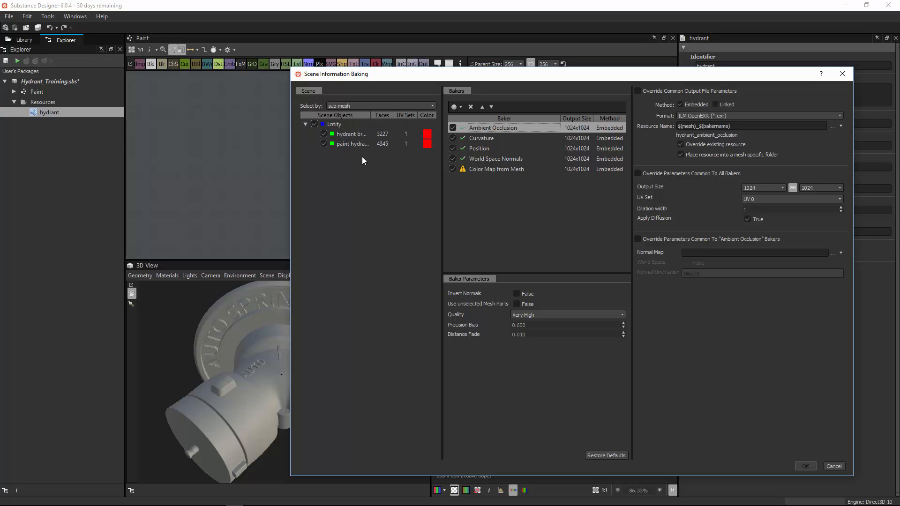
pyautogui.moveTo(491, 74); pyautogui.dragTo(472, 73)
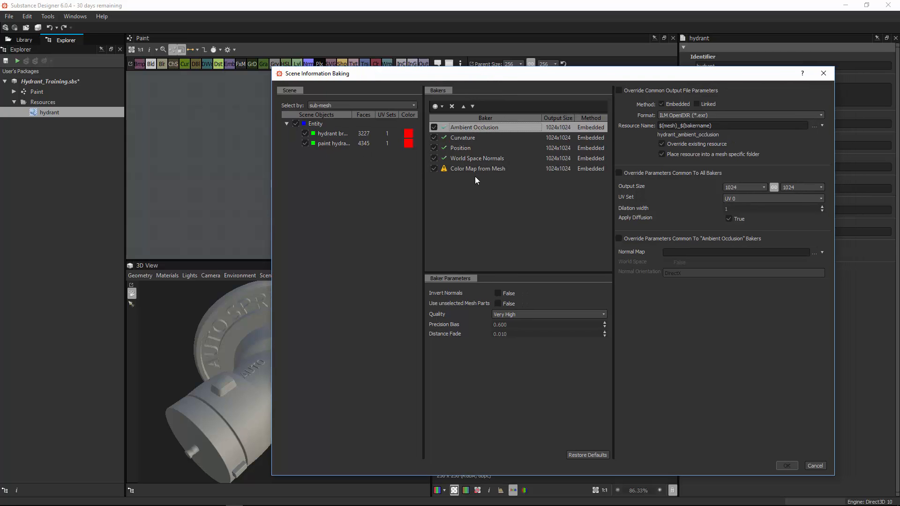
pyautogui.click(487, 172)
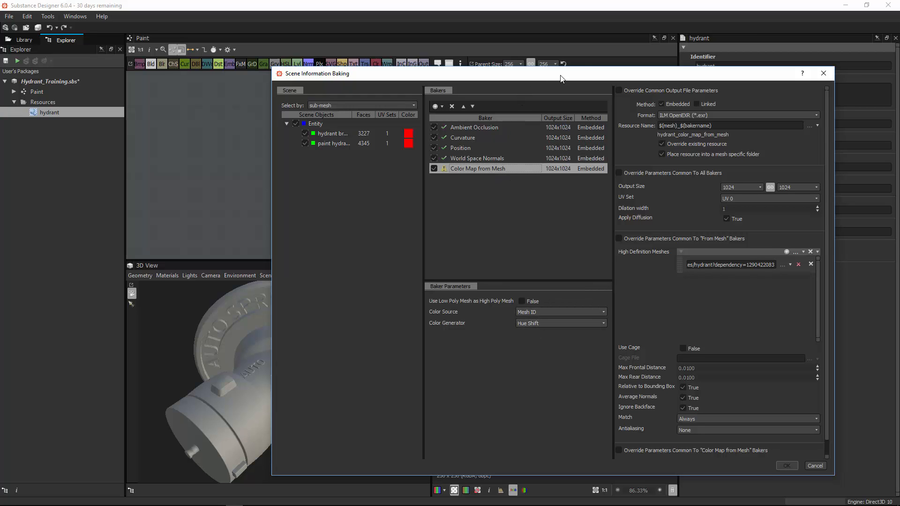
pyautogui.moveTo(558, 75); pyautogui.dragTo(512, 75)
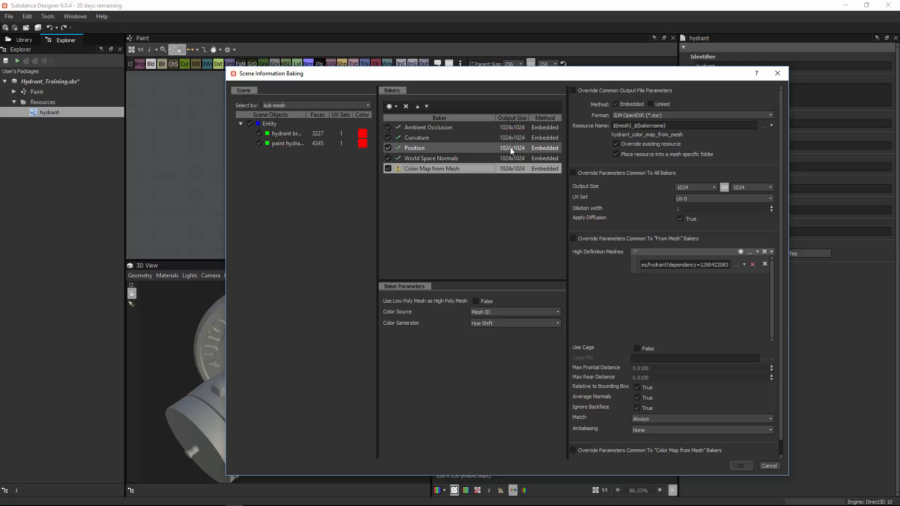
pyautogui.click(705, 185)
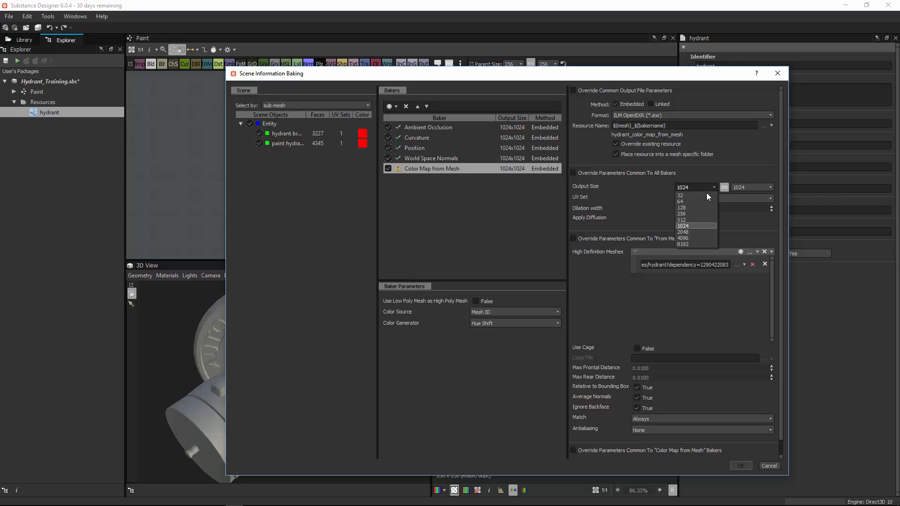
pyautogui.click(684, 238)
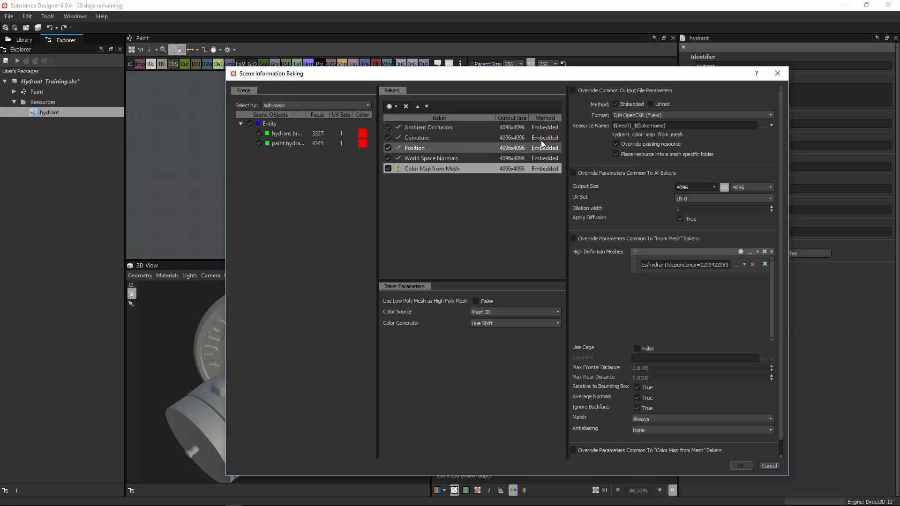
# Assign the package resource hydrant.obj as the Color Map from Mesh baker's high definition mesh and run the bake.
pyautogui.moveTo(554, 79); pyautogui.dragTo(517, 71)
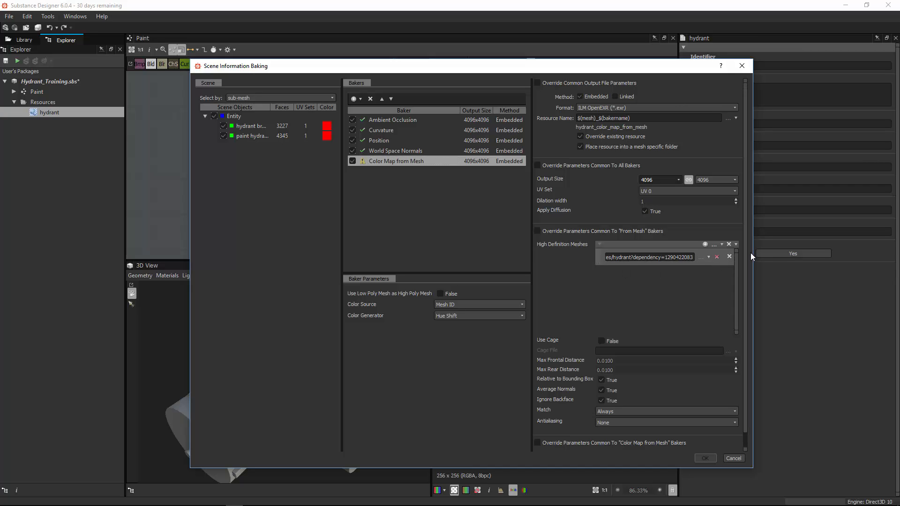
pyautogui.moveTo(753, 252); pyautogui.dragTo(857, 253)
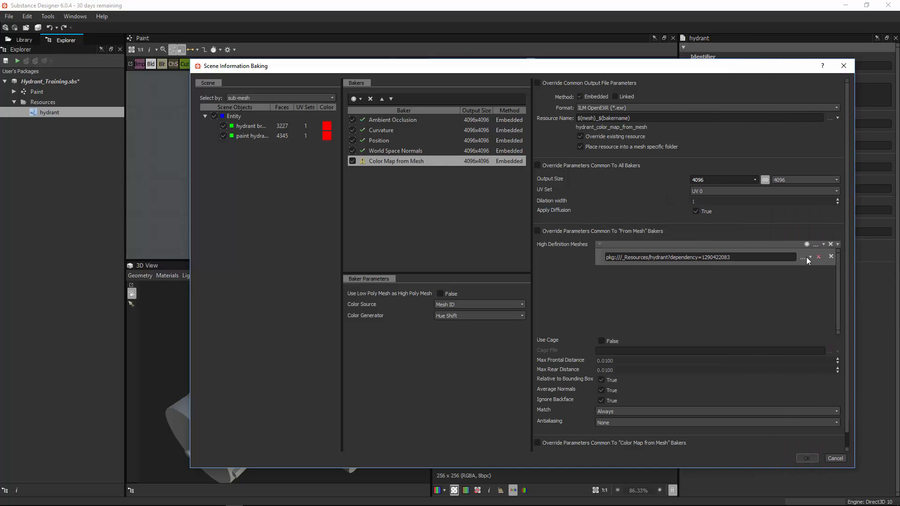
pyautogui.click(806, 257)
pyautogui.click(805, 259)
pyautogui.click(805, 259)
pyautogui.click(814, 277)
pyautogui.click(464, 158)
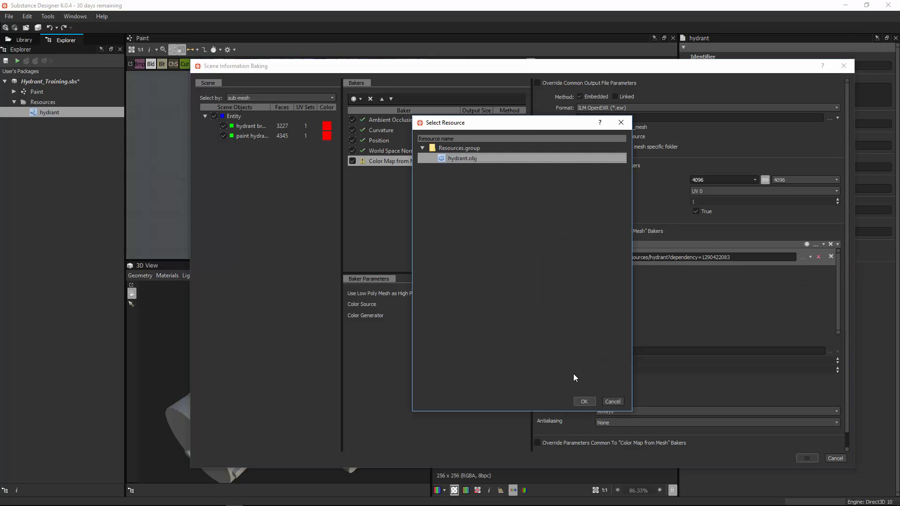
pyautogui.click(584, 402)
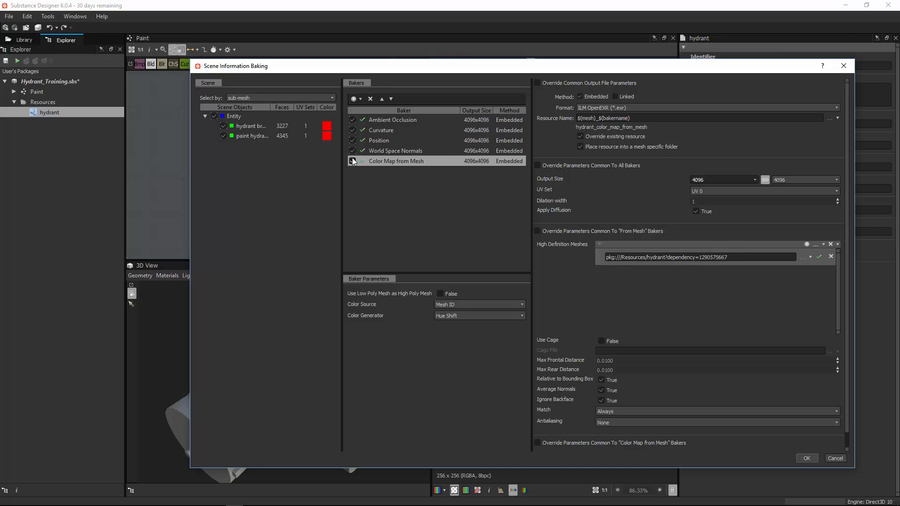
pyautogui.moveTo(501, 65); pyautogui.dragTo(458, 49)
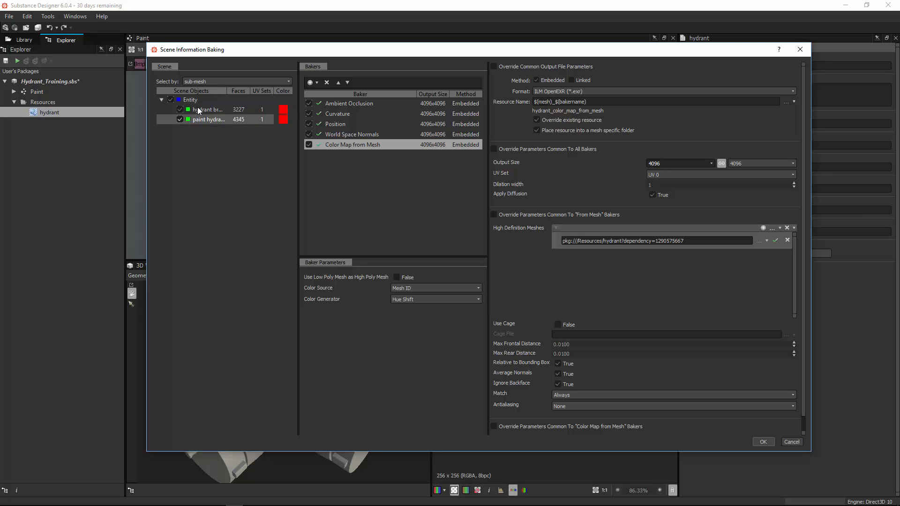
pyautogui.click(764, 443)
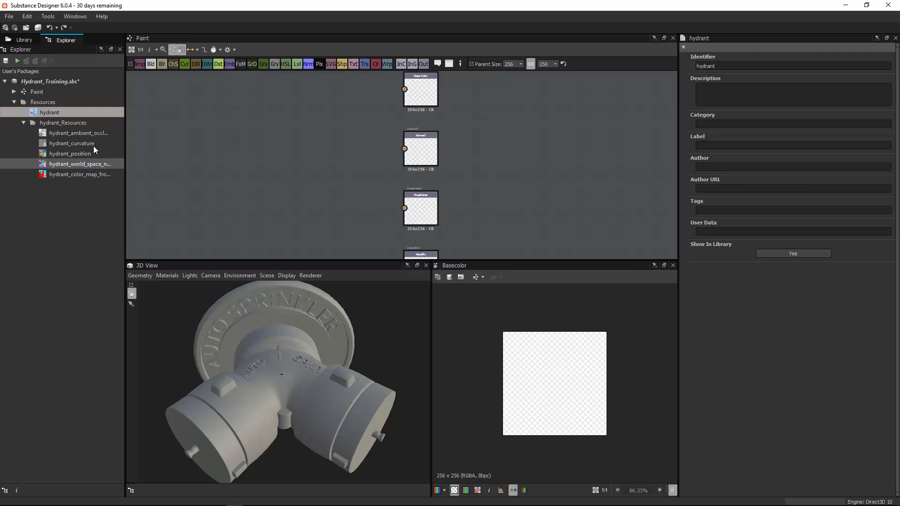
# Add all five baked maps from hydrant_Resources to the Paint graph as bitmap nodes, beside the output nodes.
pyautogui.click(98, 134)
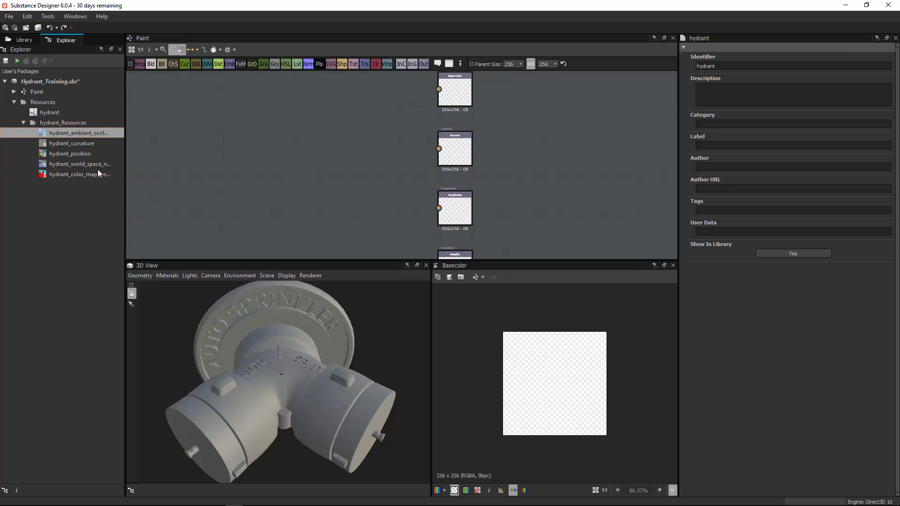
pyautogui.keyDown('shift'); pyautogui.click(98, 174); pyautogui.keyUp('shift')
pyautogui.moveTo(107, 174); pyautogui.dragTo(188, 166)
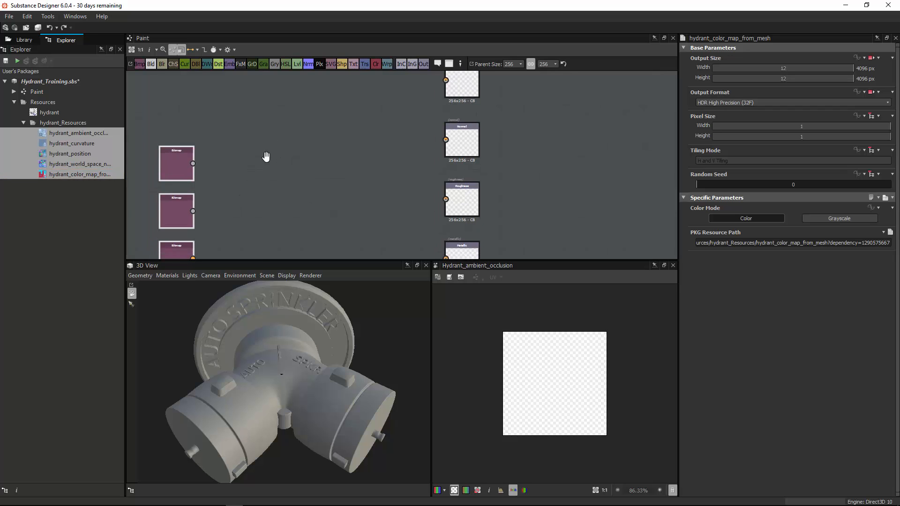
pyautogui.moveTo(265, 155); pyautogui.dragTo(308, 143, button='middle')
pyautogui.scroll(-3, 307, 143)
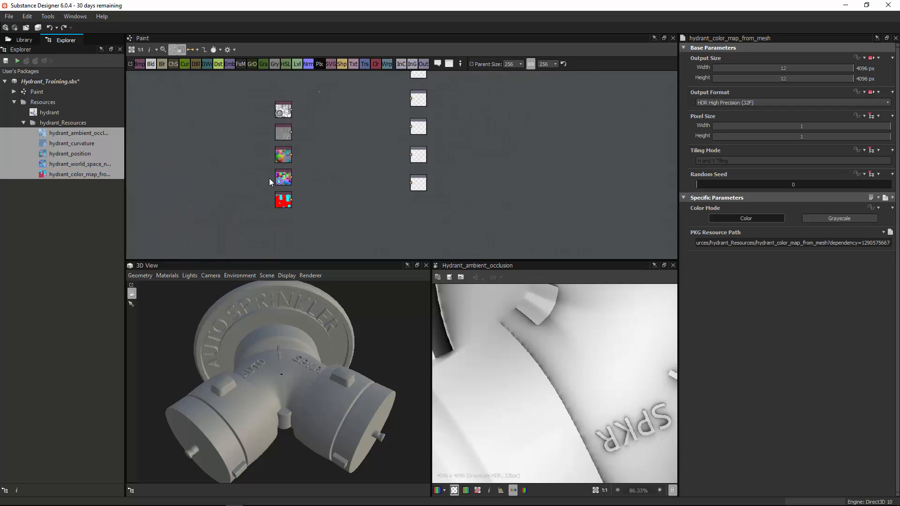
# Enclose the five bitmap nodes in a frame titled GEO and color it magenta: hue 0.92, saturation 0.92, value 0.78, alpha about 0.5.
pyautogui.rightClick(282, 107)
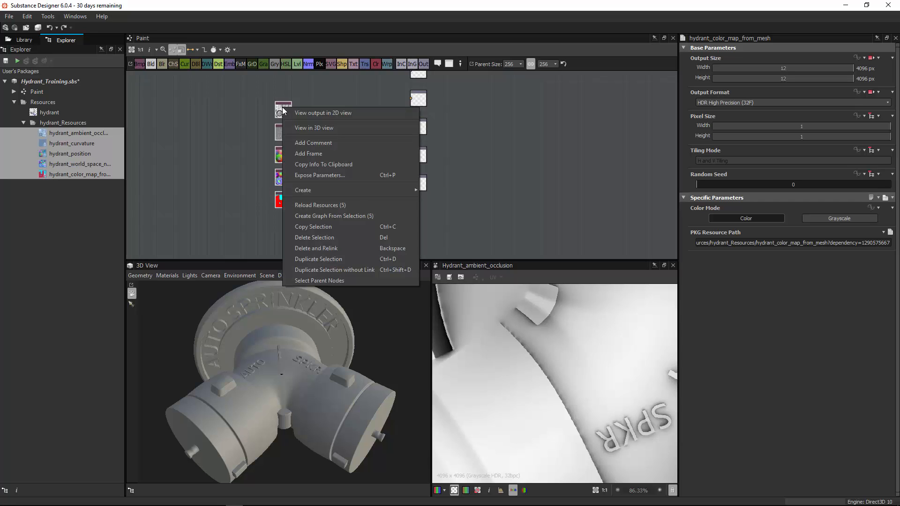
pyautogui.click(324, 153)
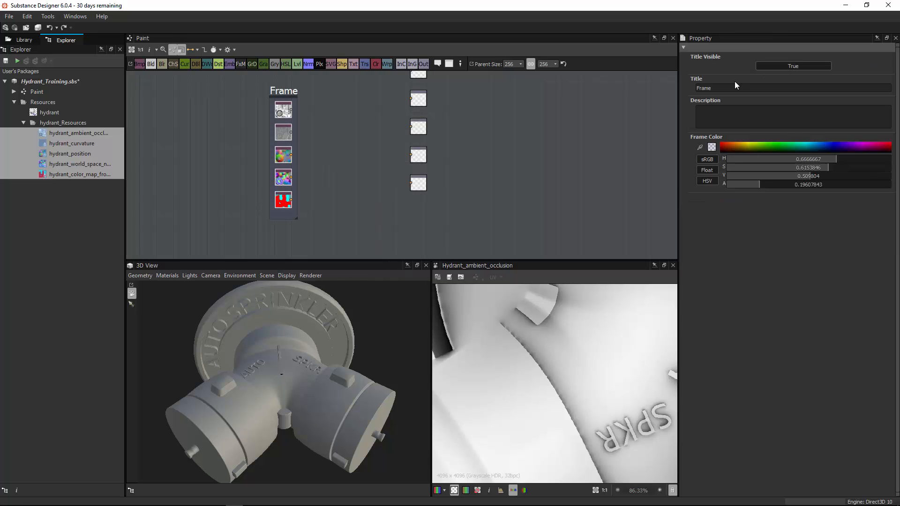
pyautogui.doubleClick(735, 85)
pyautogui.write('GEO')
pyautogui.press('Return')
pyautogui.moveTo(834, 164); pyautogui.dragTo(878, 170)
pyautogui.moveTo(787, 183); pyautogui.dragTo(805, 187)
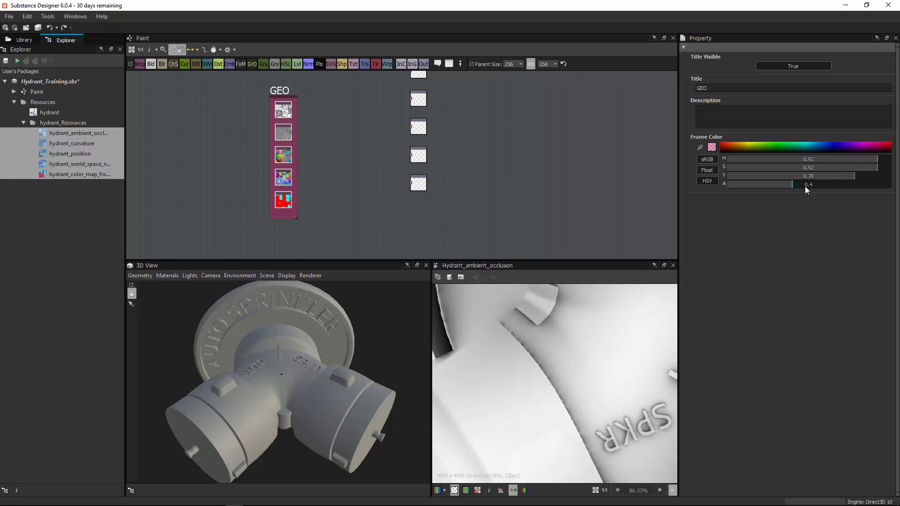
# Enlarge the GEO frame, center the bitmap nodes inside it, and place the frame farther from the output nodes.
pyautogui.moveTo(295, 224); pyautogui.dragTo(330, 228)
pyautogui.moveTo(307, 112); pyautogui.dragTo(281, 205)
pyautogui.moveTo(283, 202); pyautogui.dragTo(298, 207)
pyautogui.click(349, 167)
pyautogui.moveTo(287, 93); pyautogui.dragTo(237, 76)
pyautogui.moveTo(237, 76); pyautogui.dragTo(309, 128, button='middle')
pyautogui.moveTo(289, 115); pyautogui.dragTo(248, 97)
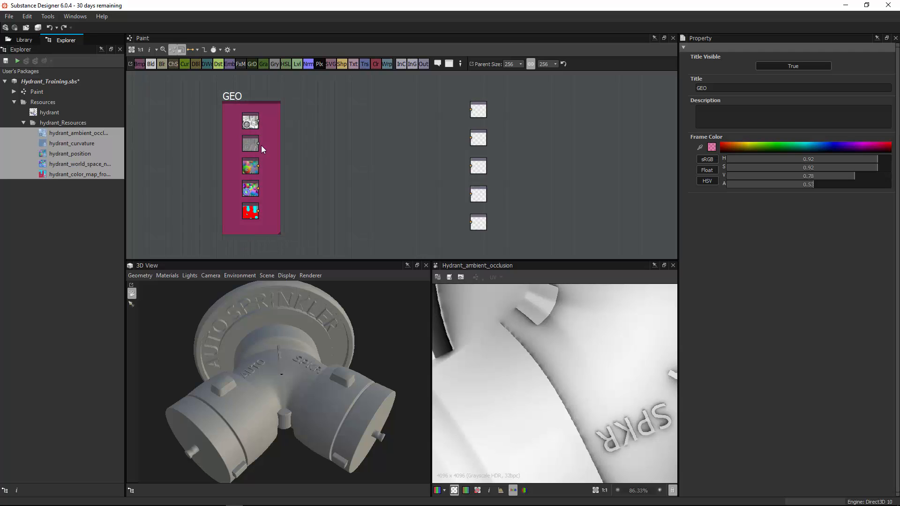
# Examine the whole baked ambient occlusion map in the 2D View.
pyautogui.scroll(2, 280, 132)
pyautogui.click(249, 121)
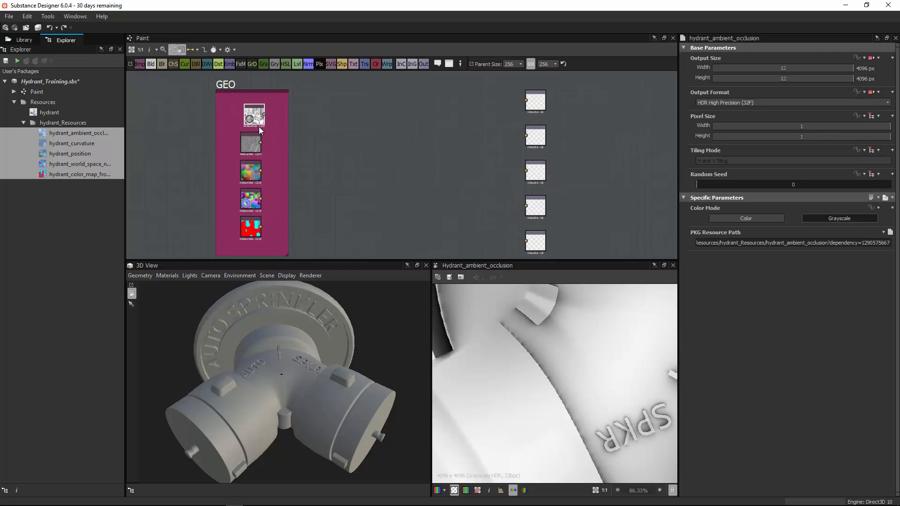
pyautogui.press('f')
pyautogui.scroll(-3, 527, 195)
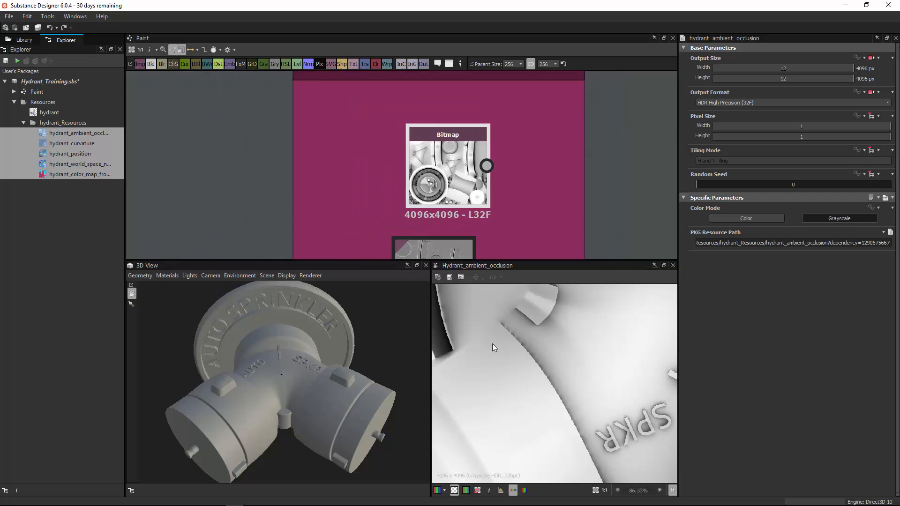
pyautogui.press('f')
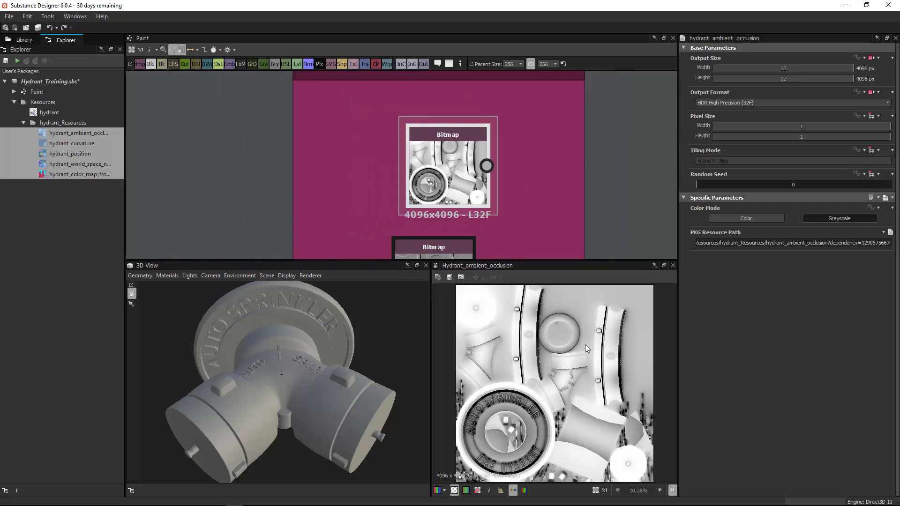
pyautogui.scroll(-4, 591, 184)
pyautogui.moveTo(433, 118); pyautogui.dragTo(418, 118)
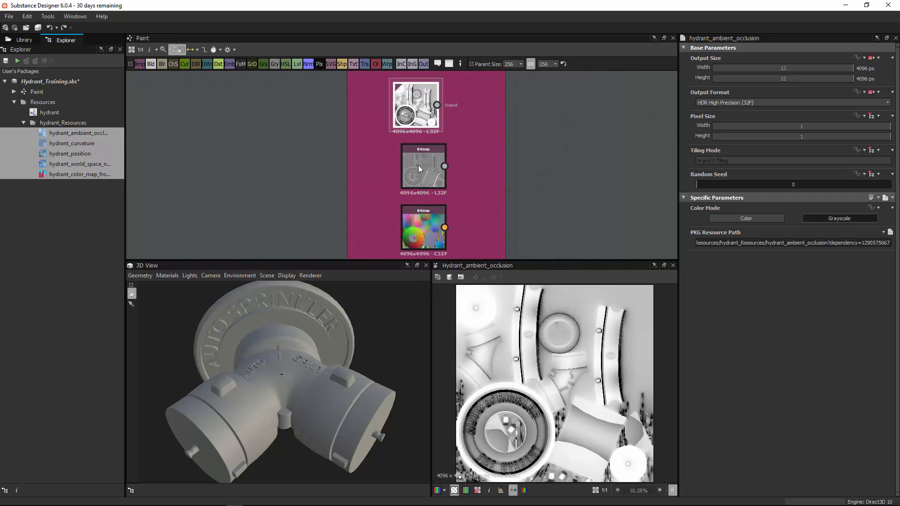
# Examine the baked curvature, position, world space normals and color map bitmaps one after another.
pyautogui.click(421, 168)
pyautogui.moveTo(481, 199); pyautogui.dragTo(482, 92, button='middle')
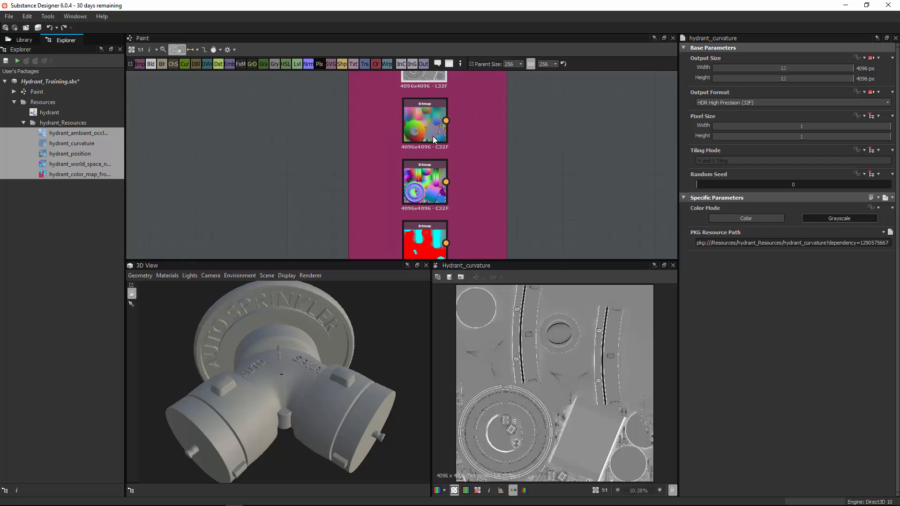
pyautogui.click(431, 135)
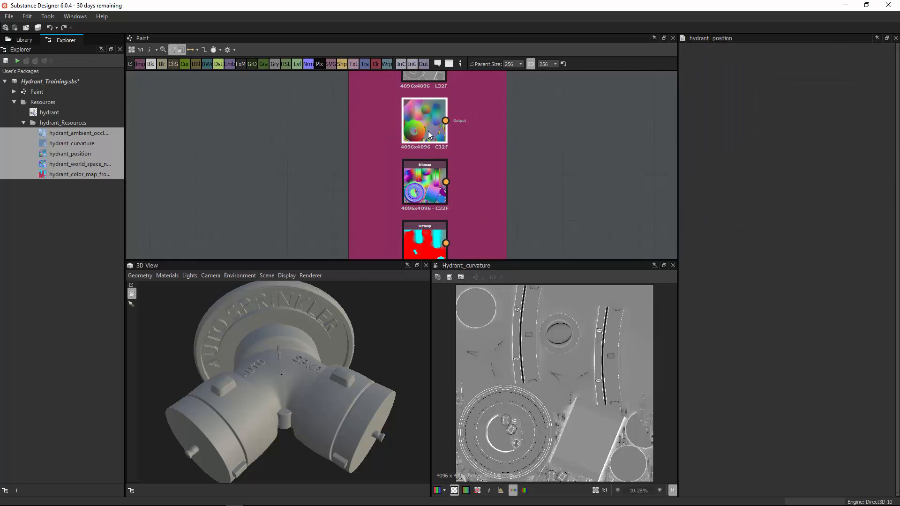
pyautogui.click(430, 199)
pyautogui.moveTo(450, 160); pyautogui.dragTo(448, 96, button='middle')
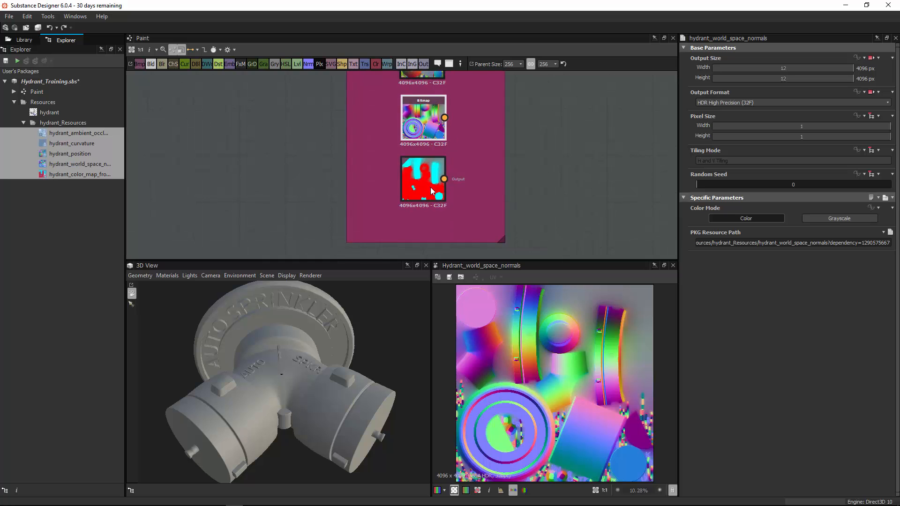
pyautogui.click(427, 194)
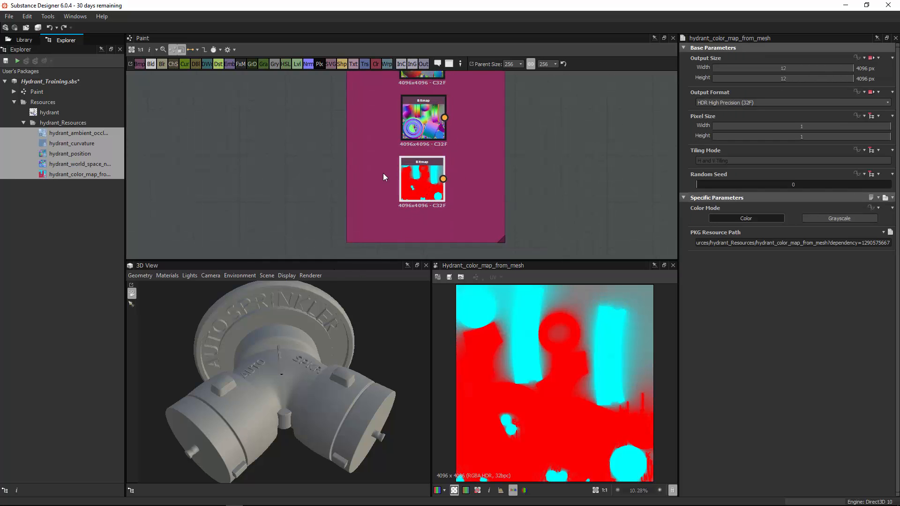
# Review the attributes and usage of the Normal, Roughness, Metallic and Height output nodes in the Paint graph.
pyautogui.scroll(-4, 387, 244)
pyautogui.moveTo(374, 209); pyautogui.dragTo(272, 241, button='middle')
pyautogui.moveTo(375, 173)
pyautogui.mouseDown(button='middle')
pyautogui.moveTo(399, 156)
pyautogui.moveTo(380, 153)
pyautogui.mouseUp(button='middle')
pyautogui.scroll(2, 509, 89)
pyautogui.scroll(2, 474, 147)
pyautogui.moveTo(474, 146); pyautogui.dragTo(398, 148, button='middle')
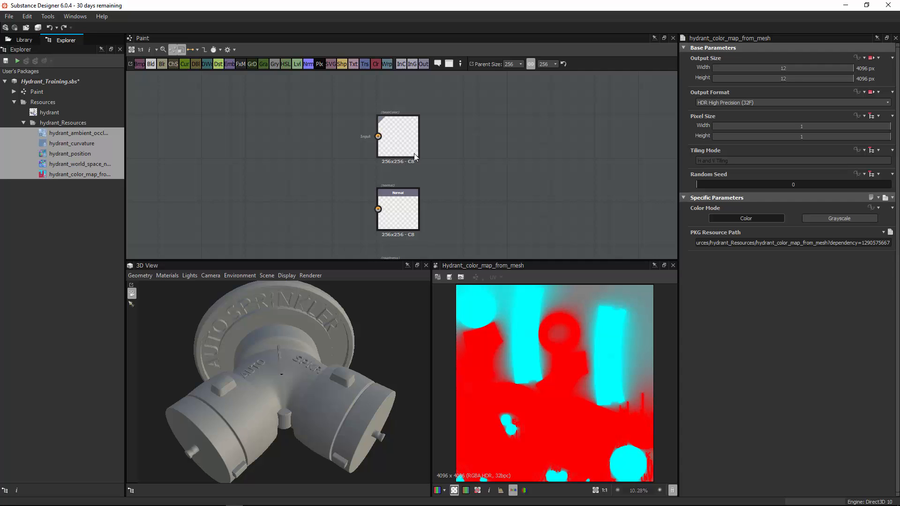
pyautogui.click(415, 206)
pyautogui.moveTo(415, 206); pyautogui.dragTo(449, 120, button='middle')
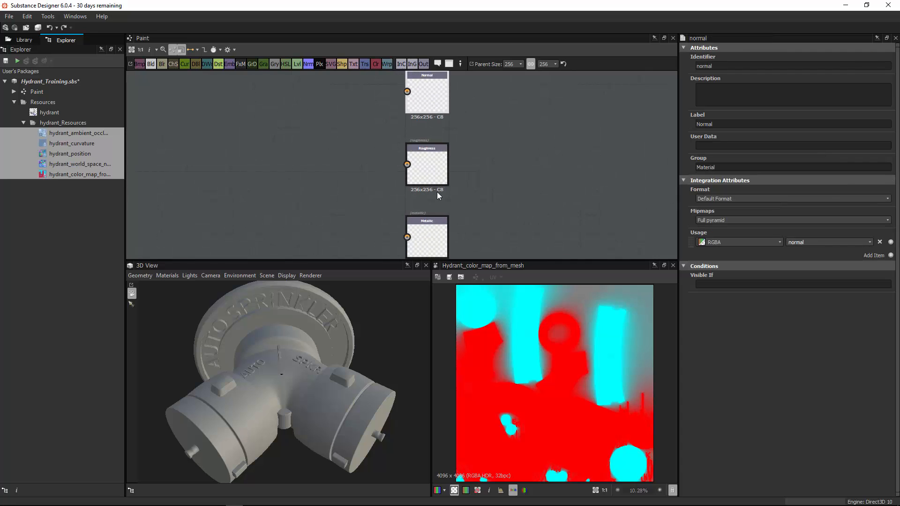
pyautogui.moveTo(437, 193); pyautogui.dragTo(443, 178, button='middle')
pyautogui.click(433, 165)
pyautogui.moveTo(448, 214); pyautogui.dragTo(455, 161, button='middle')
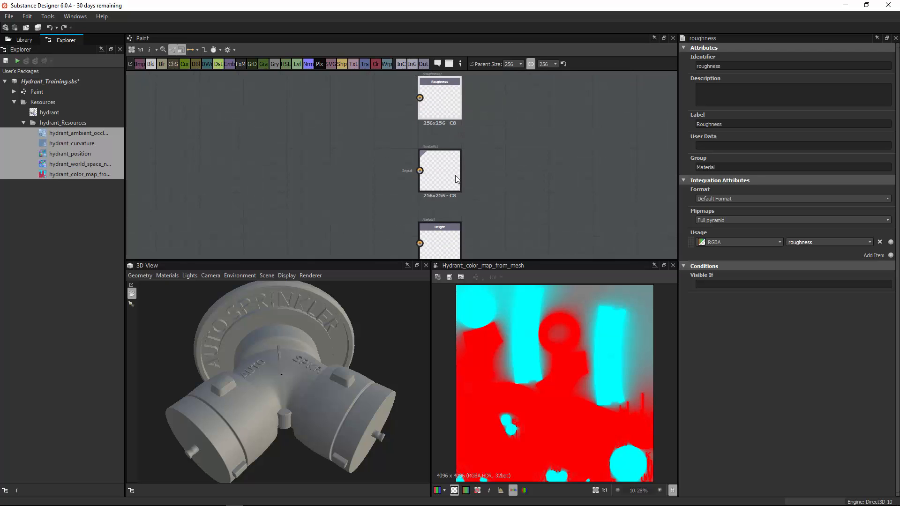
pyautogui.click(448, 188)
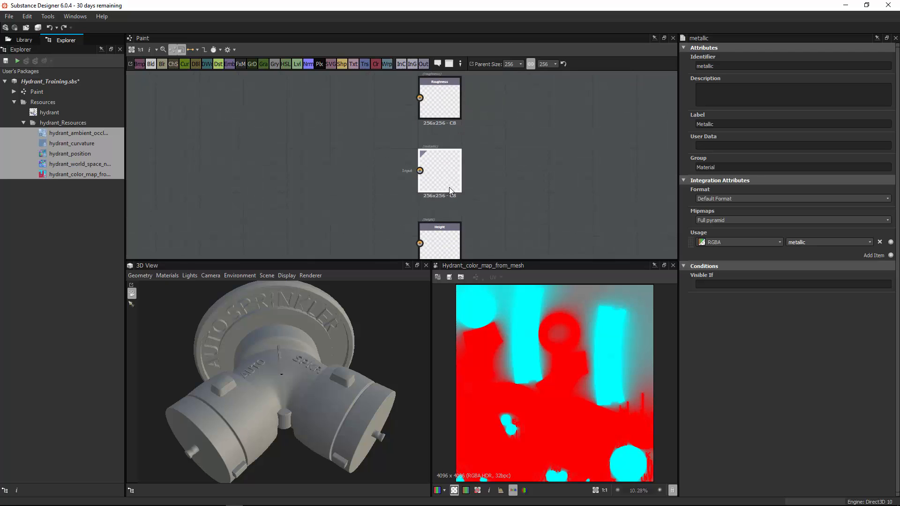
pyautogui.click(448, 239)
pyautogui.moveTo(448, 240); pyautogui.dragTo(461, 168, button='middle')
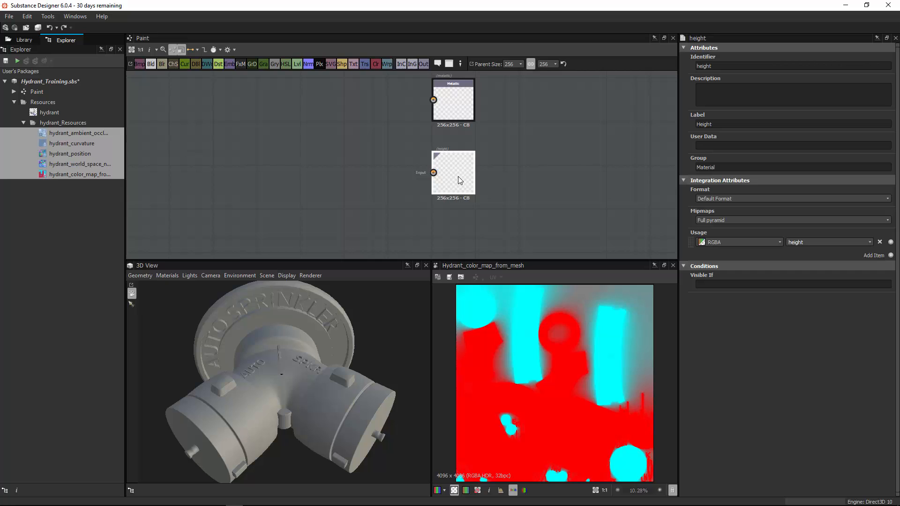
pyautogui.scroll(-2, 407, 177)
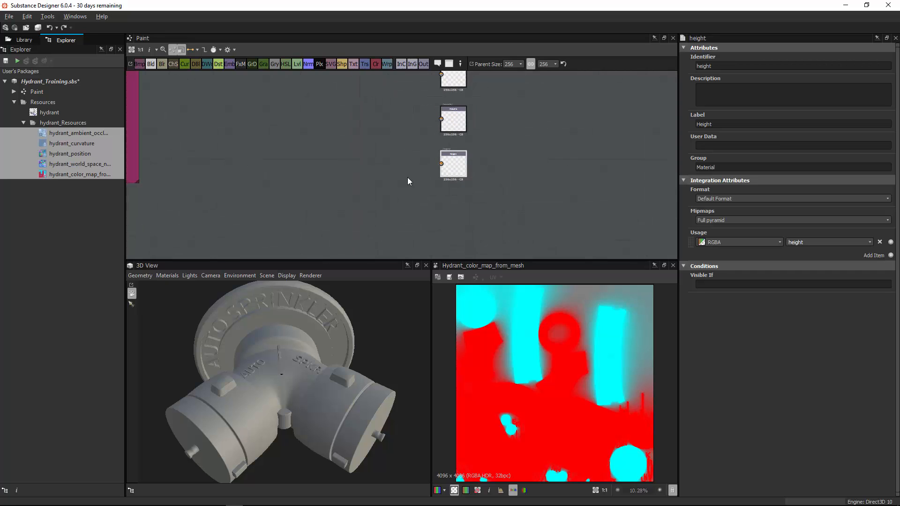
pyautogui.moveTo(368, 128); pyautogui.dragTo(431, 173, button='middle')
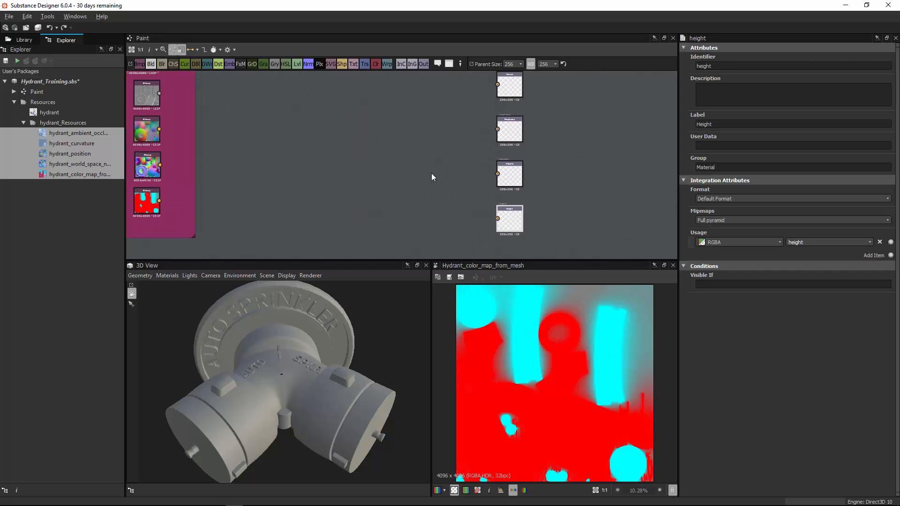
pyautogui.scroll(-1, 424, 176)
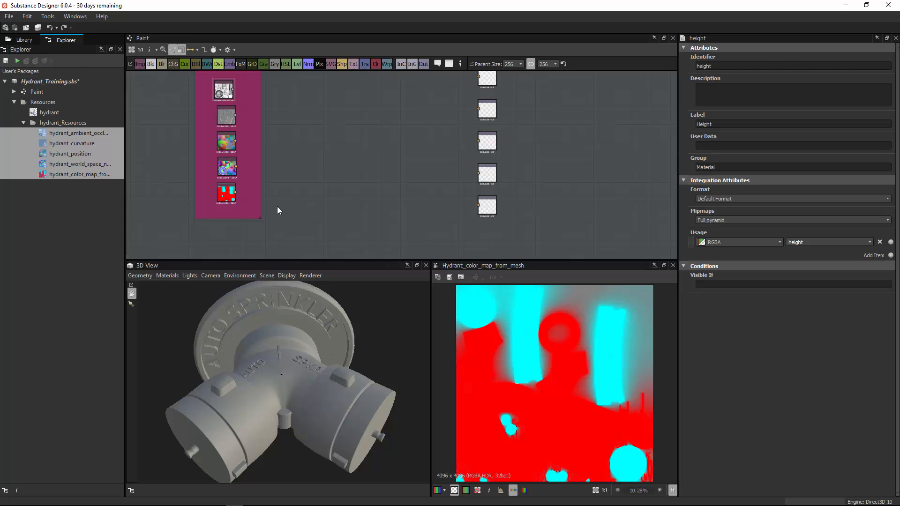
# Switch to the RV image viewer and examine the hydrant reference photos IMG_5106 and IMG_5104.
pyautogui.click(252, 500)
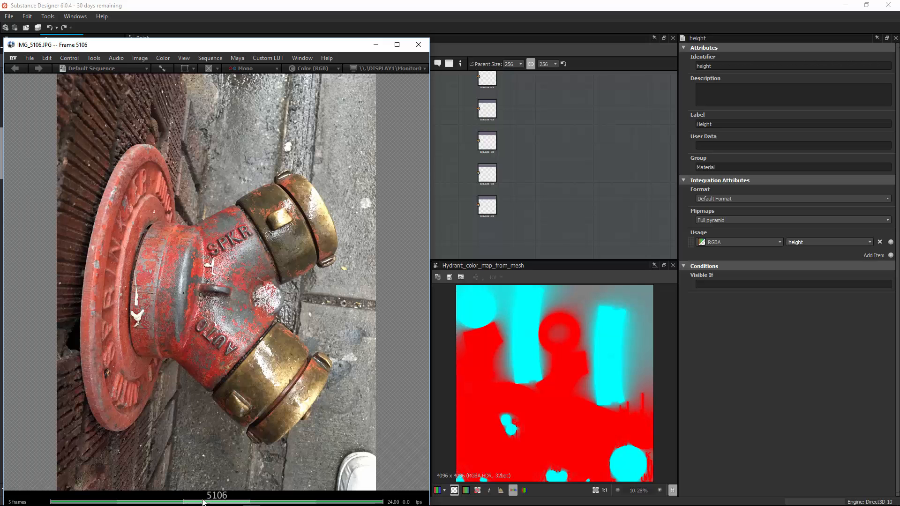
pyautogui.click(134, 502)
pyautogui.moveTo(134, 502); pyautogui.dragTo(99, 494)
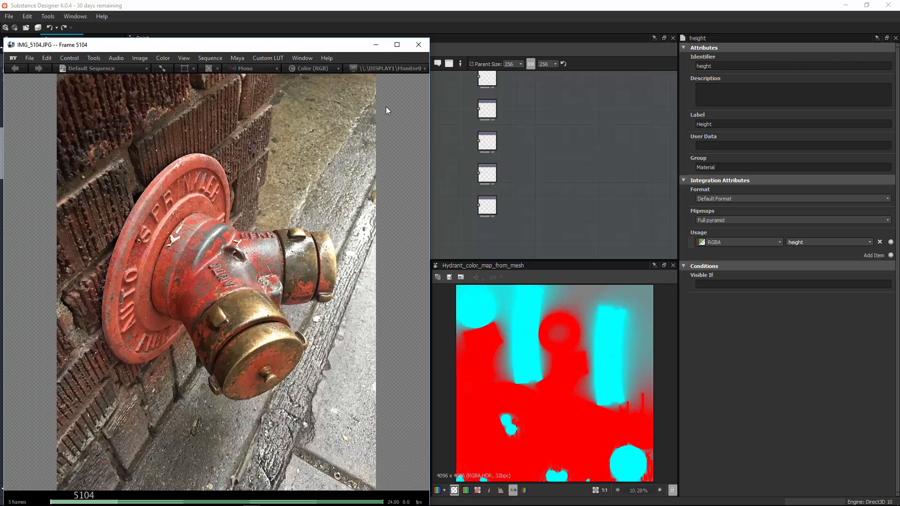
pyautogui.click(376, 45)
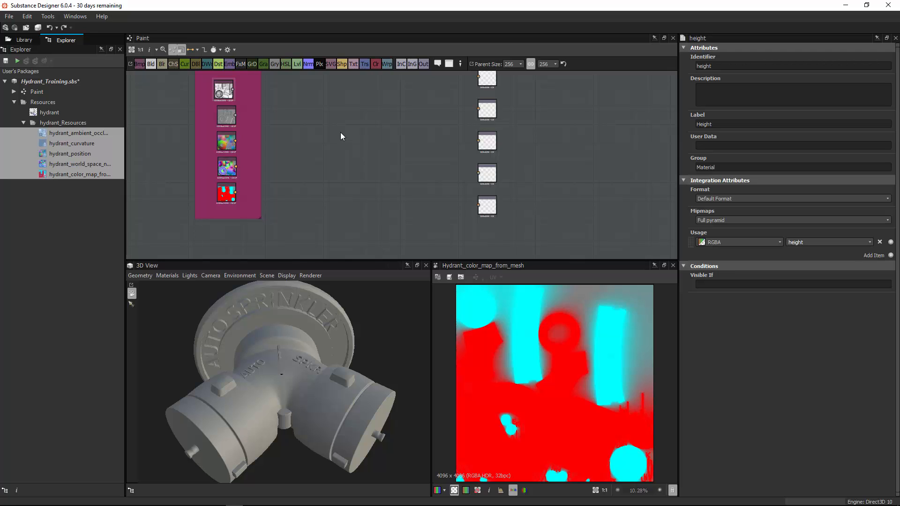
# Enlarge the Paint graph view downwards and bring the whole GEO frame and the output nodes into it.
pyautogui.moveTo(341, 136); pyautogui.dragTo(366, 157, button='middle')
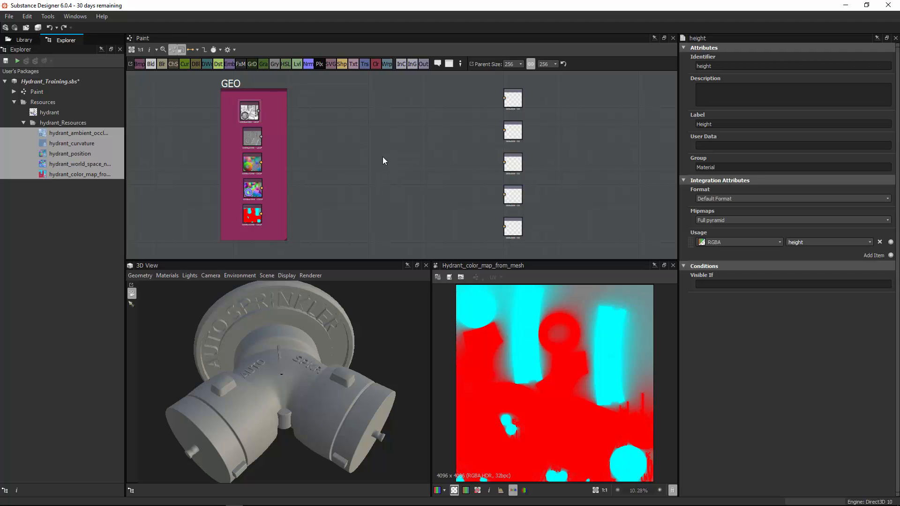
pyautogui.moveTo(383, 157); pyautogui.dragTo(368, 167, button='middle')
pyautogui.moveTo(331, 261); pyautogui.dragTo(341, 310)
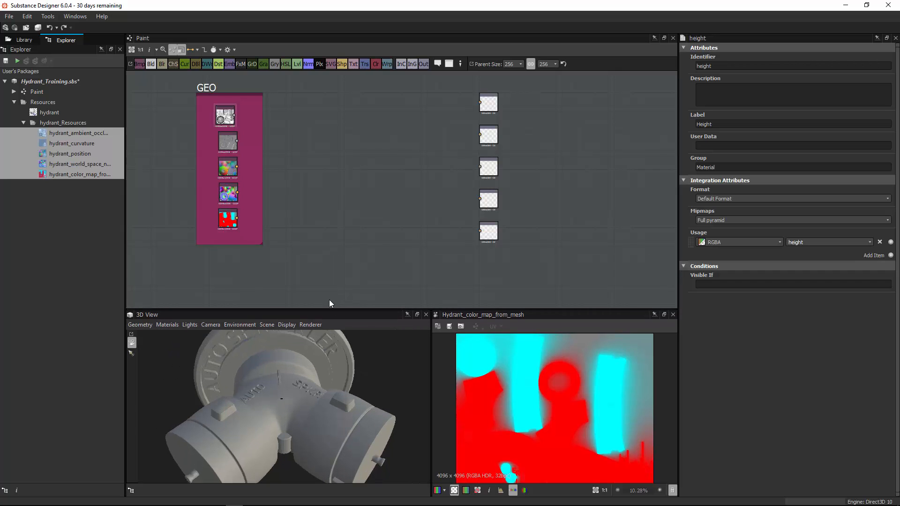
pyautogui.moveTo(320, 142); pyautogui.dragTo(311, 143, button='middle')
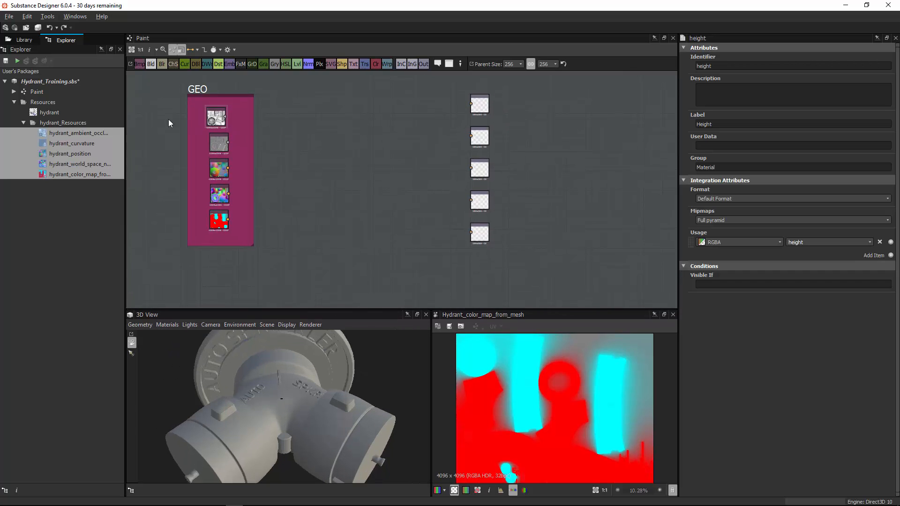
# Show the Library, widen it to three thumbnail columns, and browse the PBR Materials category.
pyautogui.click(18, 42)
pyautogui.moveTo(122, 139); pyautogui.dragTo(161, 141)
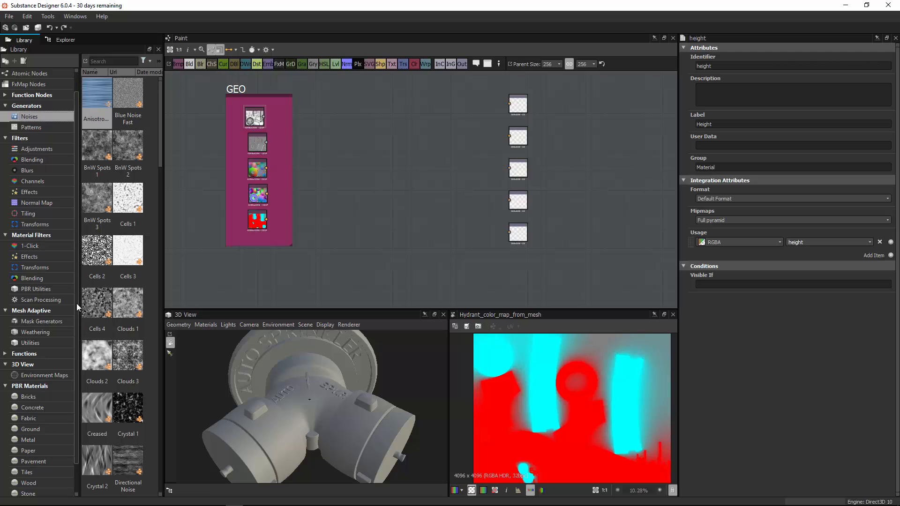
pyautogui.scroll(-1, 75, 310)
pyautogui.click(42, 355)
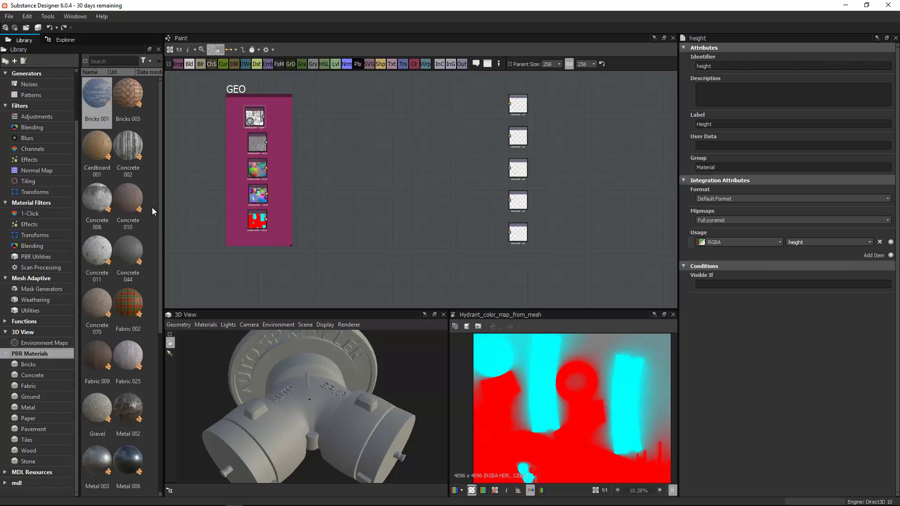
pyautogui.moveTo(183, 209); pyautogui.dragTo(195, 224)
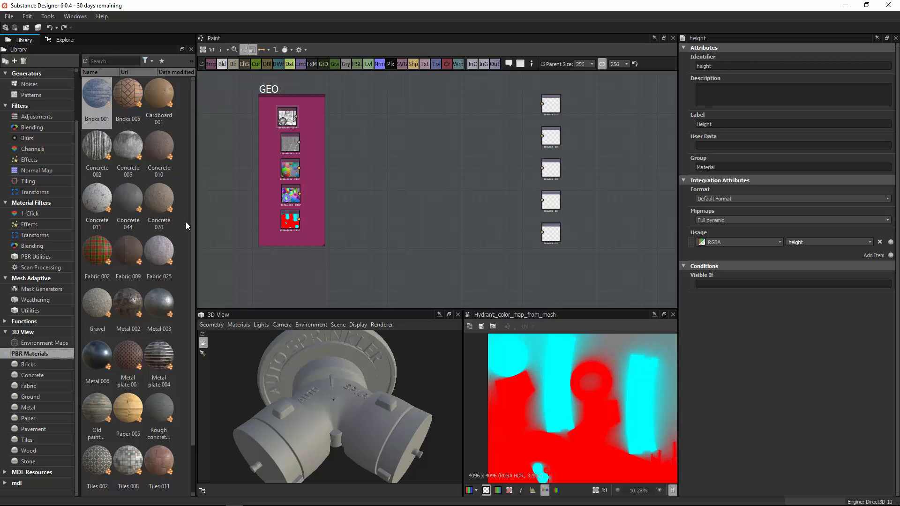
# Add a Dirt mask generator to the Paint graph and place it between the GEO frame and the output nodes.
pyautogui.click(45, 290)
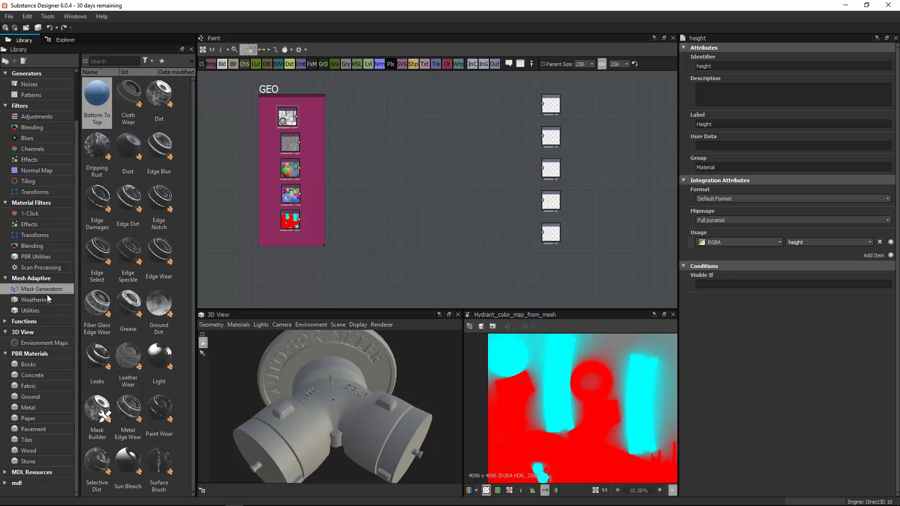
pyautogui.moveTo(161, 99); pyautogui.dragTo(396, 124)
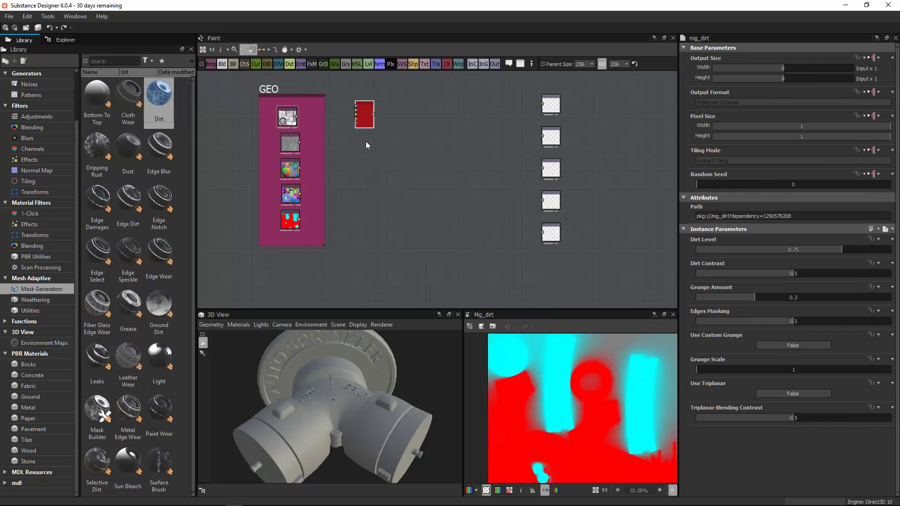
pyautogui.scroll(2, 370, 140)
pyautogui.scroll(3, 398, 141)
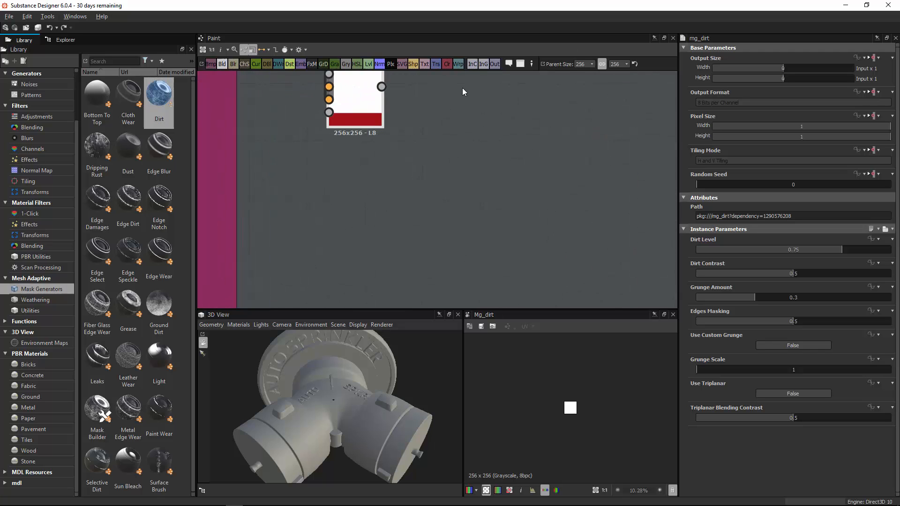
pyautogui.moveTo(420, 161); pyautogui.dragTo(475, 161)
pyautogui.moveTo(381, 177); pyautogui.dragTo(402, 140, button='middle')
pyautogui.scroll(-1, 389, 160)
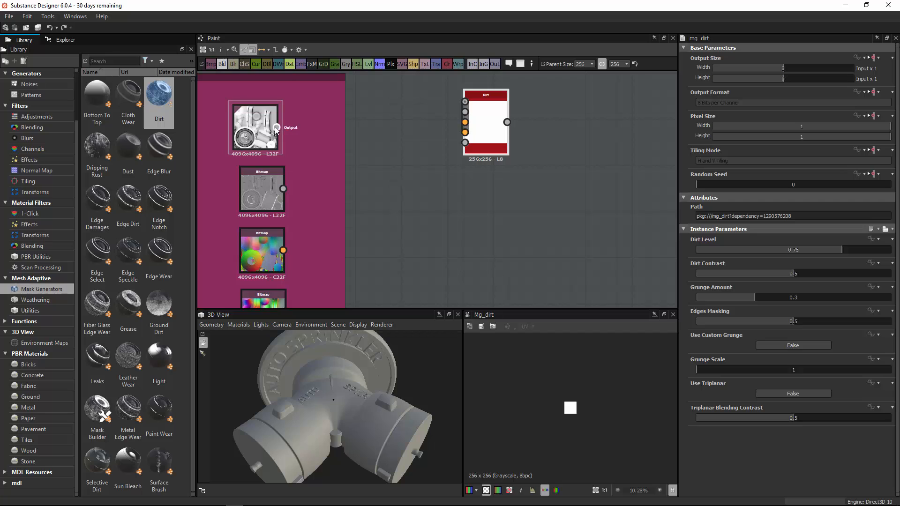
pyautogui.moveTo(277, 127); pyautogui.dragTo(399, 128)
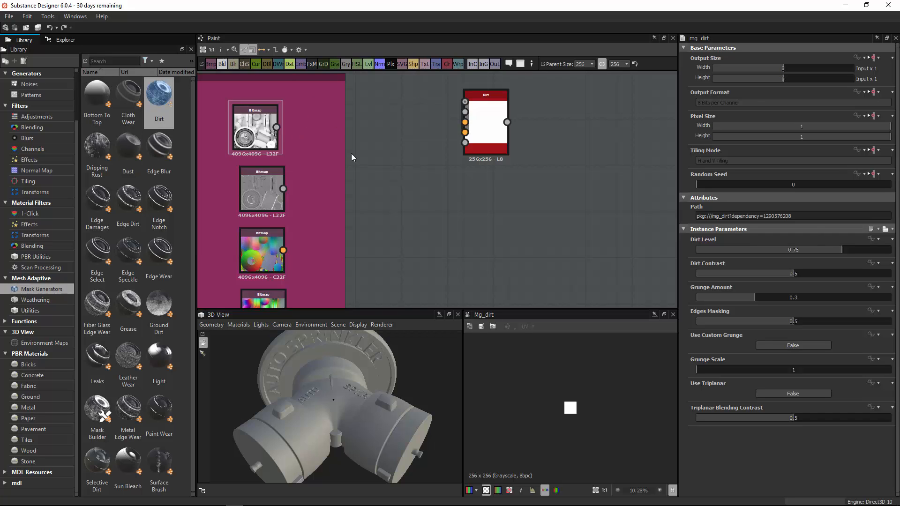
pyautogui.scroll(-2, 351, 153)
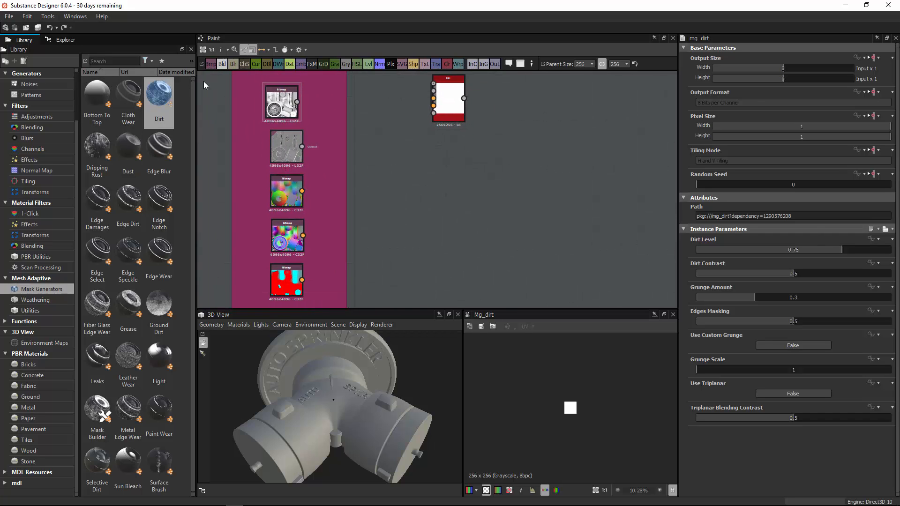
# Add a Mesh Data Combiner from the Mesh Adaptive utilities to the Paint graph beside the GEO frame, below the Dirt node.
pyautogui.click(122, 61)
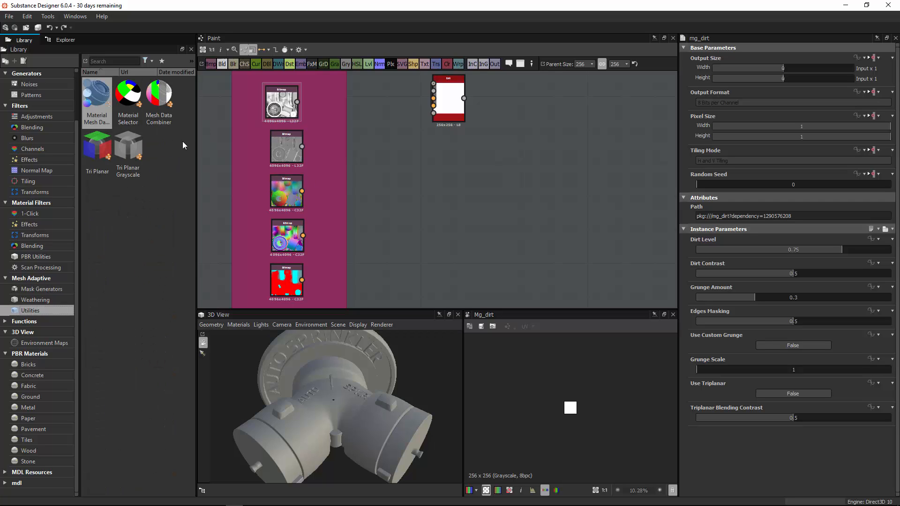
pyautogui.moveTo(167, 97)
pyautogui.mouseDown()
pyautogui.moveTo(186, 114)
pyautogui.moveTo(402, 201)
pyautogui.moveTo(415, 197)
pyautogui.mouseUp()
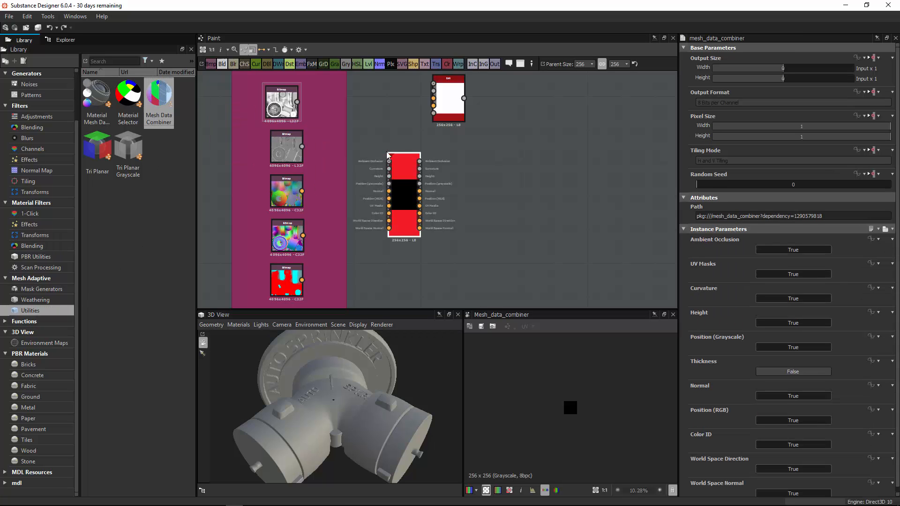
pyautogui.scroll(2, 407, 188)
pyautogui.scroll(1, 405, 189)
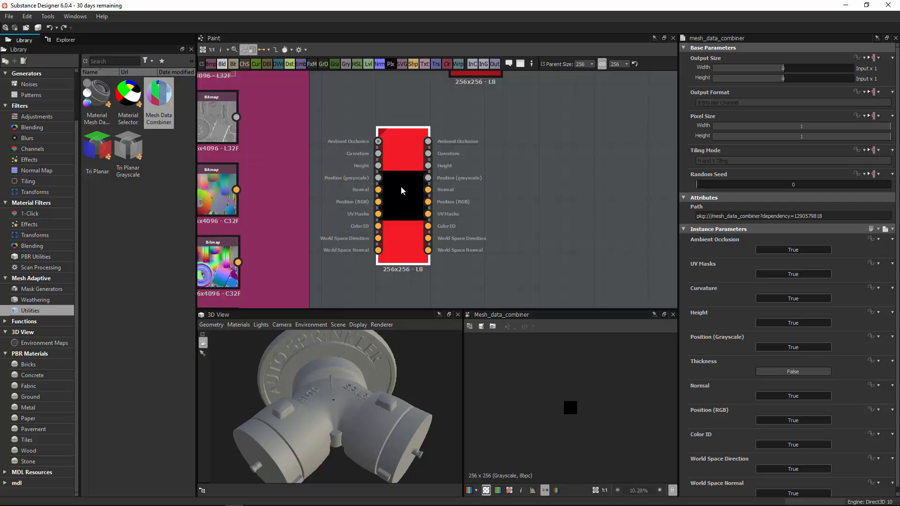
pyautogui.moveTo(401, 187); pyautogui.dragTo(455, 164, button='middle')
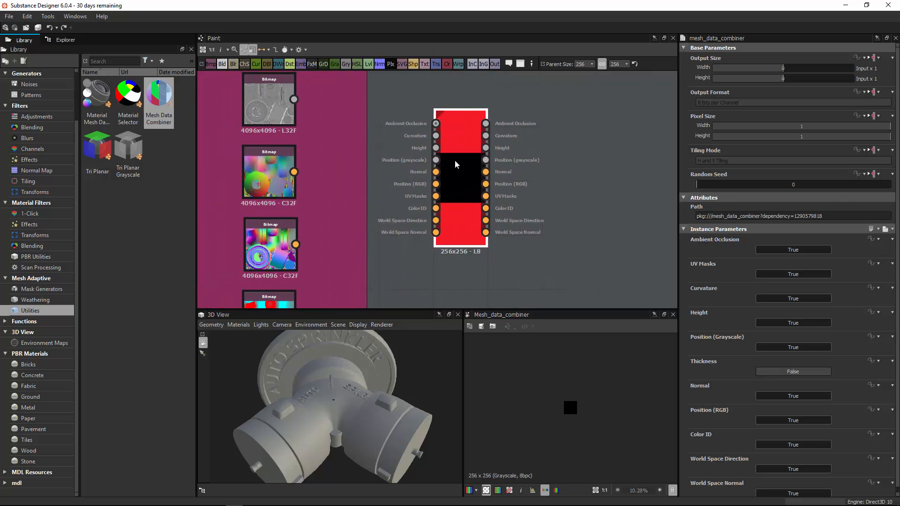
# Connect the ambient occlusion and curvature bitmaps to the Ambient Occlusion and Curvature inputs of the Mesh Data Combiner.
pyautogui.moveTo(342, 123); pyautogui.dragTo(345, 207, button='middle')
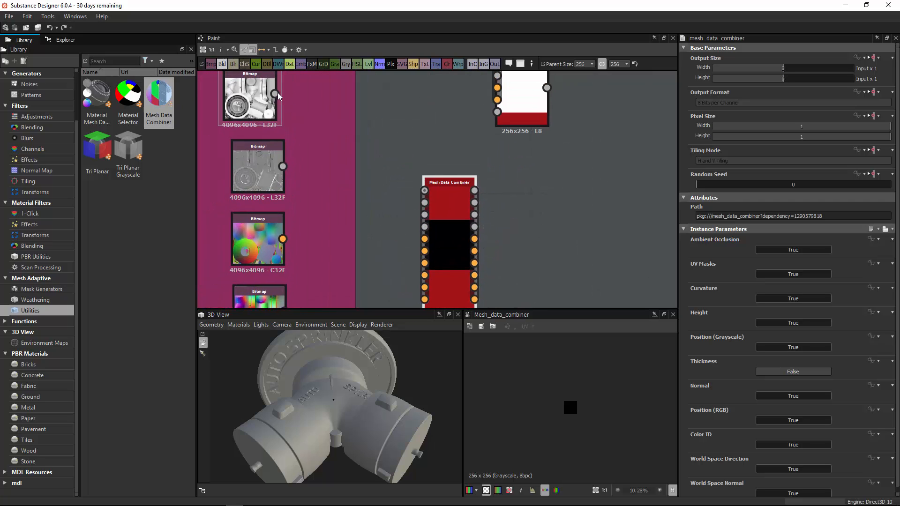
pyautogui.moveTo(425, 215); pyautogui.dragTo(424, 190)
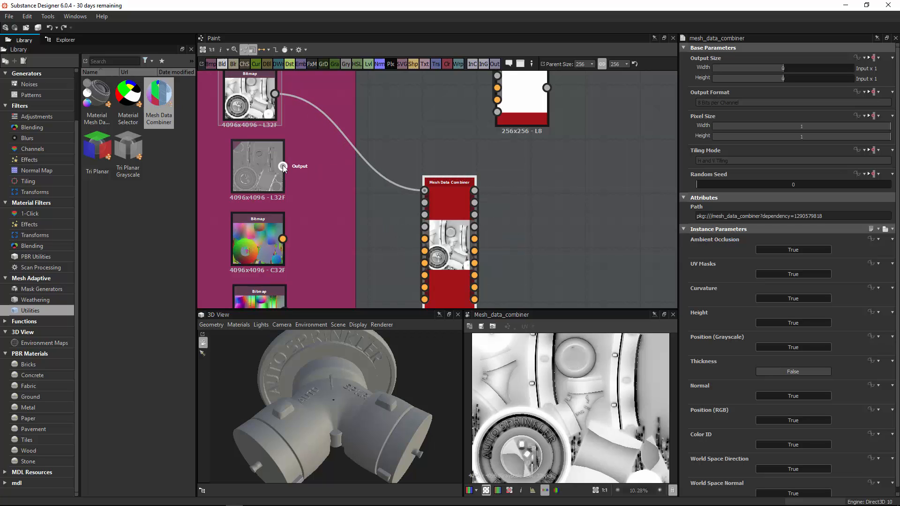
pyautogui.moveTo(282, 167); pyautogui.dragTo(429, 206)
pyautogui.moveTo(407, 219); pyautogui.dragTo(421, 177, button='middle')
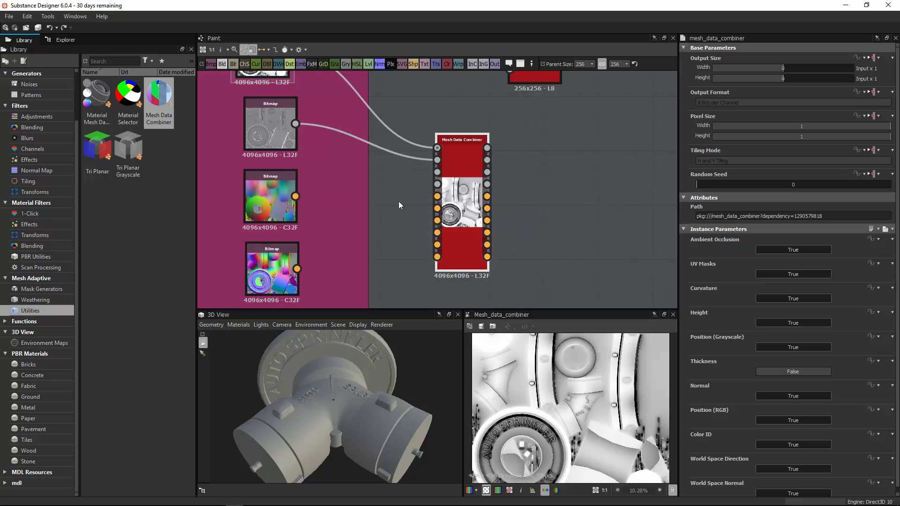
pyautogui.moveTo(442, 206); pyautogui.dragTo(451, 180, button='middle')
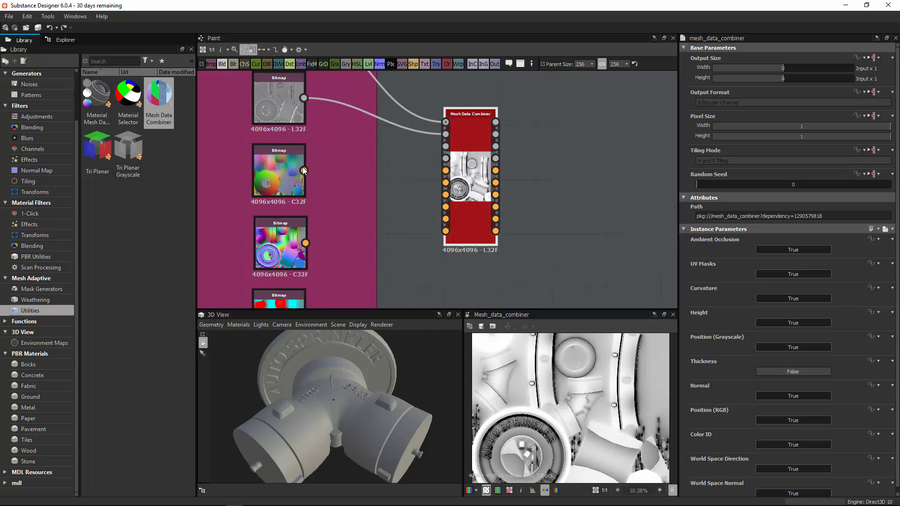
# Connect the position, color map and world space normals bitmaps to the combiner's Position (RGB), Color ID and World Space Normal inputs.
pyautogui.moveTo(304, 170); pyautogui.dragTo(446, 183)
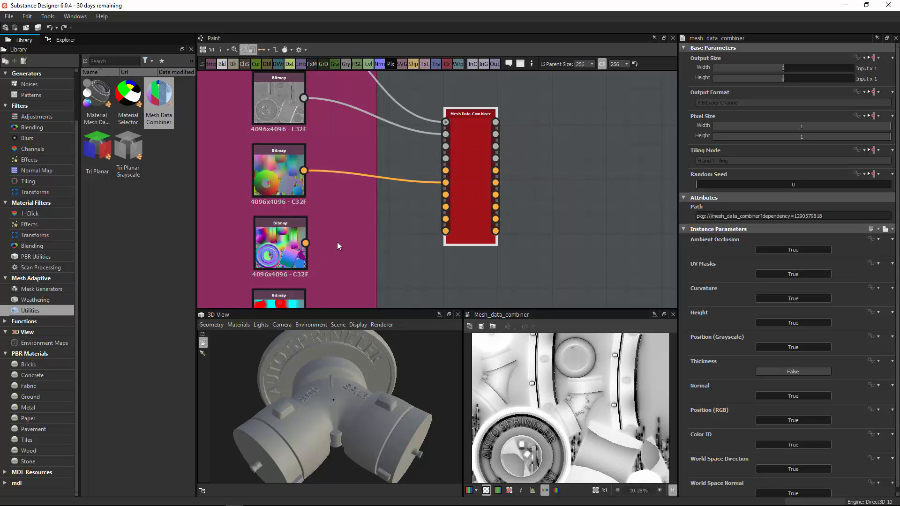
pyautogui.moveTo(339, 246); pyautogui.dragTo(344, 195, button='middle')
pyautogui.moveTo(310, 264); pyautogui.dragTo(455, 160)
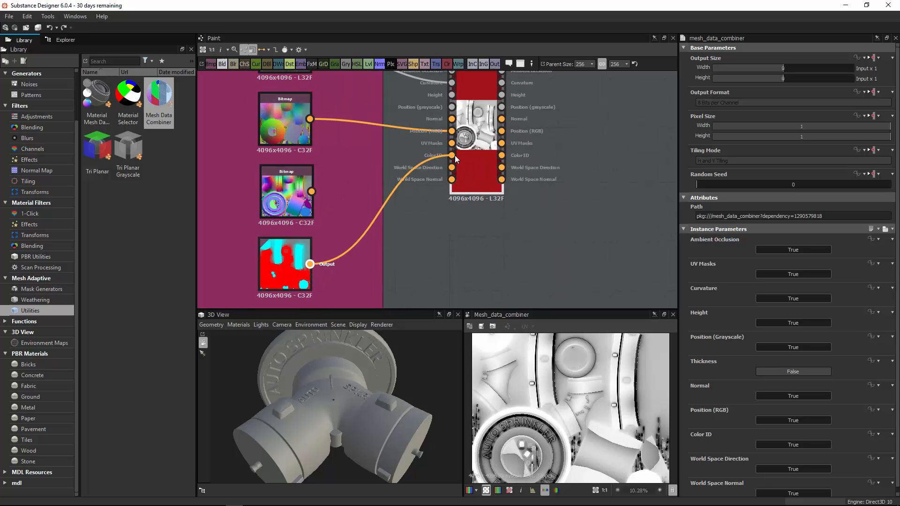
pyautogui.moveTo(312, 191); pyautogui.dragTo(467, 182)
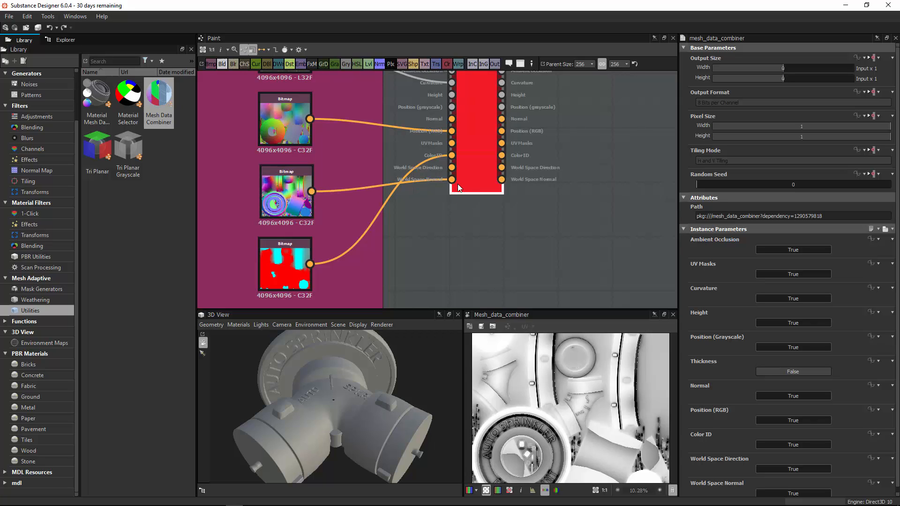
# Set Height, Position (Grayscale), Normal, UV Masks and World Space Direction to False on the Mesh Data Combiner.
pyautogui.moveTo(544, 182); pyautogui.dragTo(528, 293, button='middle')
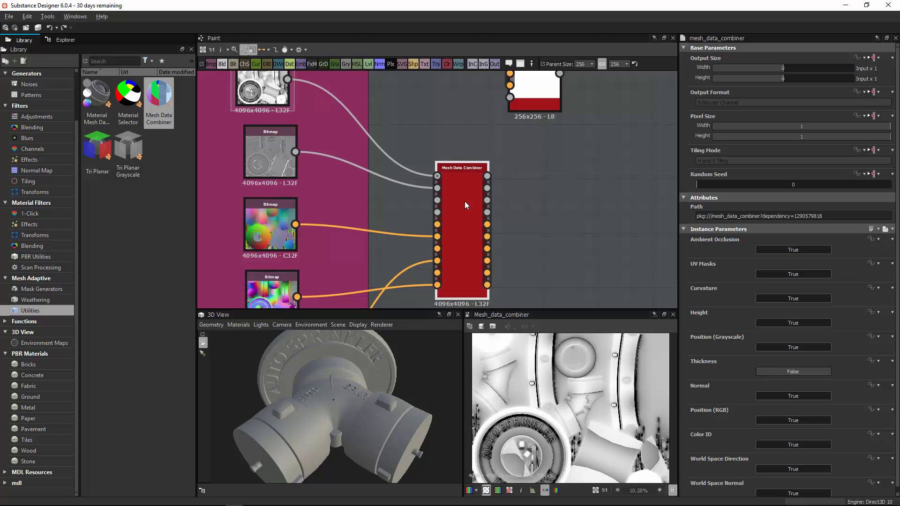
pyautogui.click(794, 324)
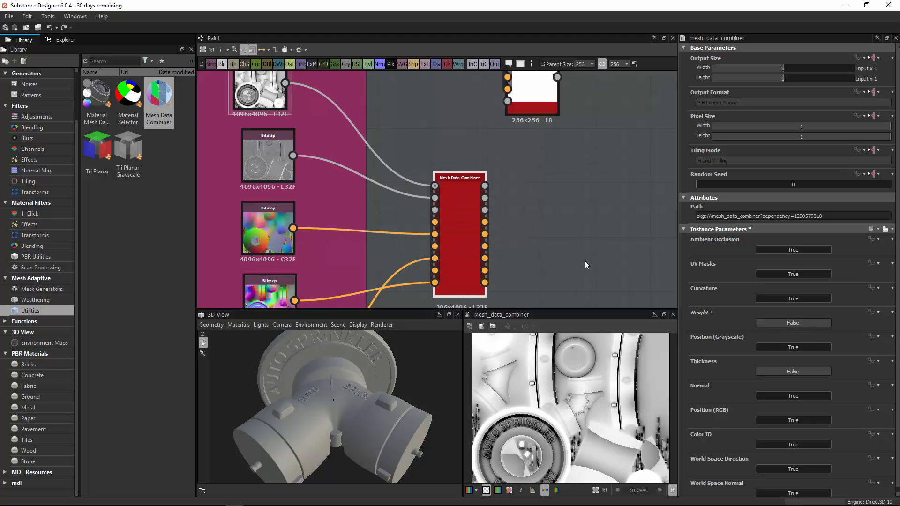
pyautogui.click(782, 347)
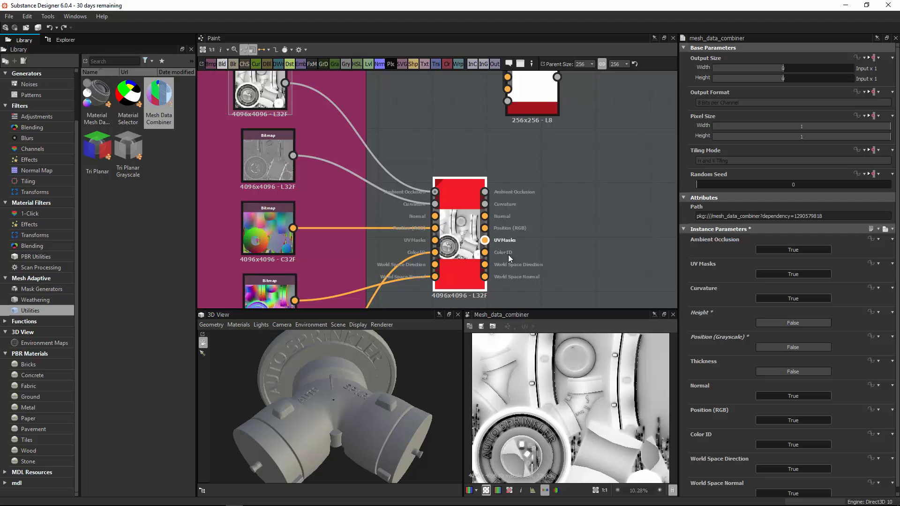
pyautogui.moveTo(505, 242); pyautogui.dragTo(515, 205, button='middle')
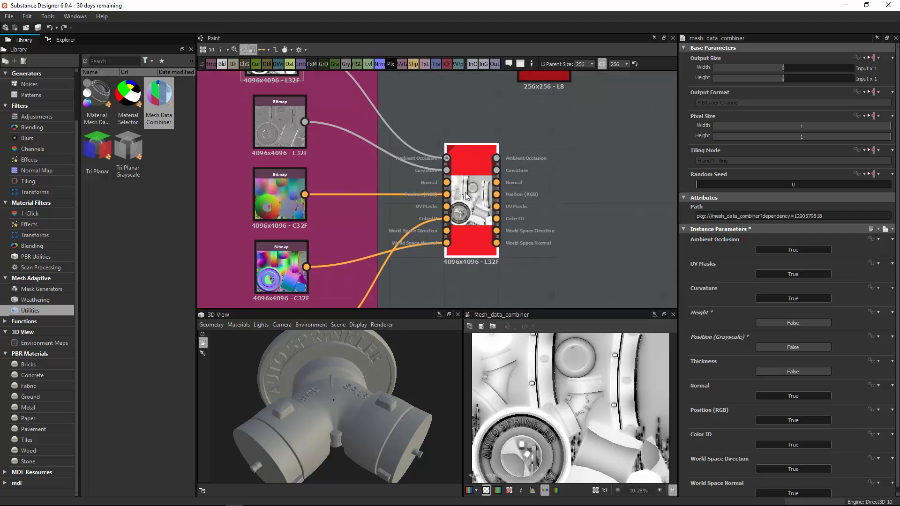
pyautogui.click(780, 397)
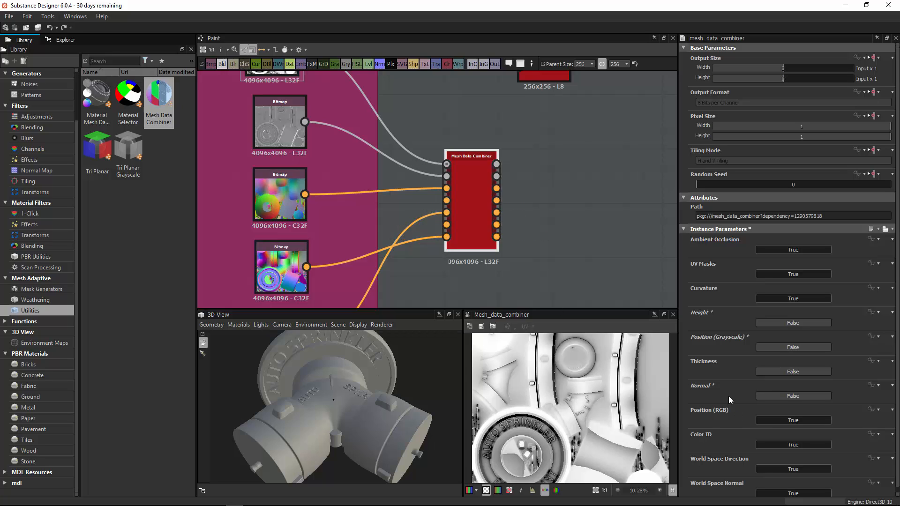
pyautogui.moveTo(897, 305); pyautogui.dragTo(897, 349)
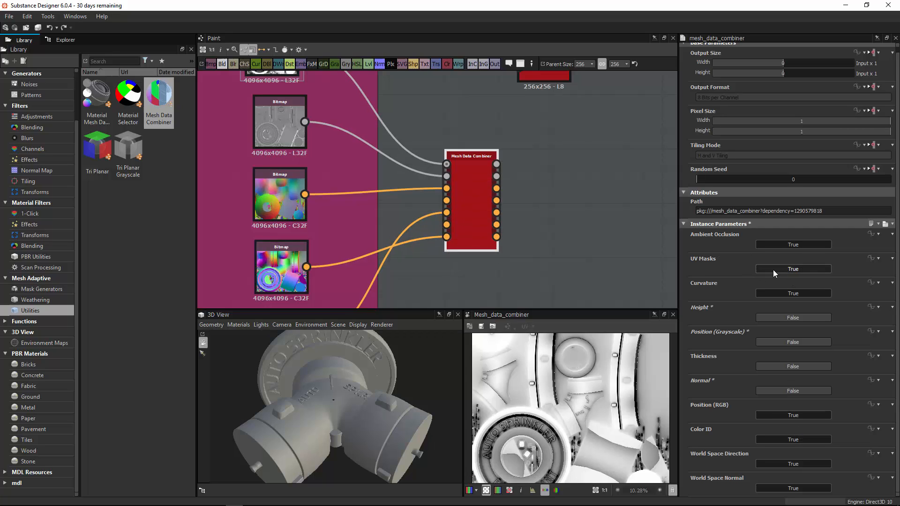
pyautogui.click(800, 269)
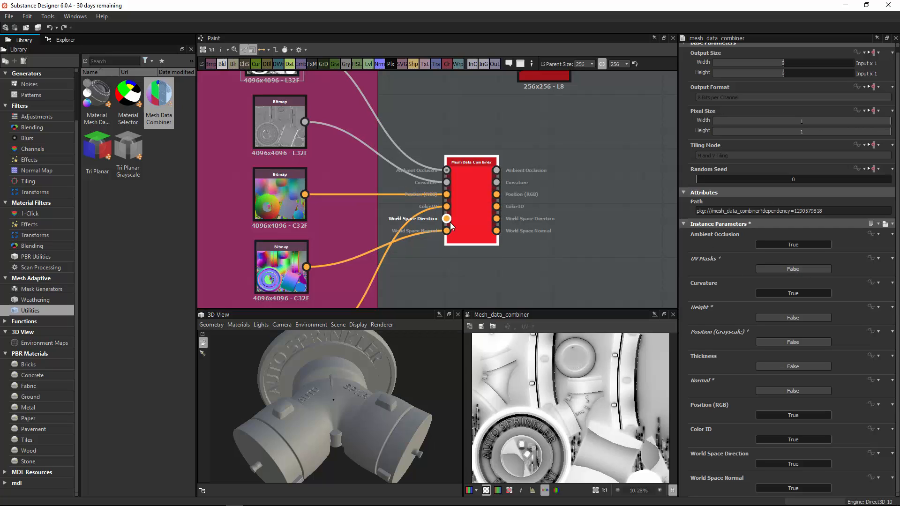
pyautogui.click(776, 463)
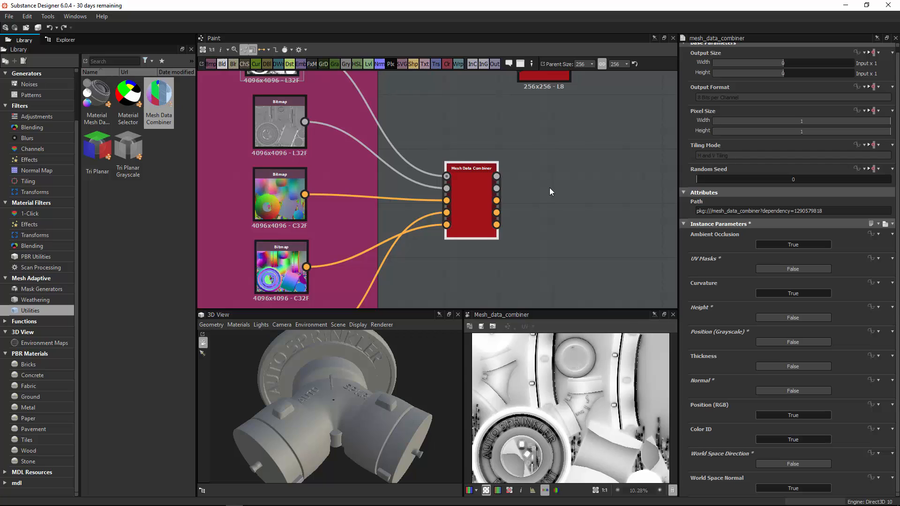
pyautogui.scroll(-3, 517, 174)
pyautogui.moveTo(460, 219); pyautogui.dragTo(422, 197, button='middle')
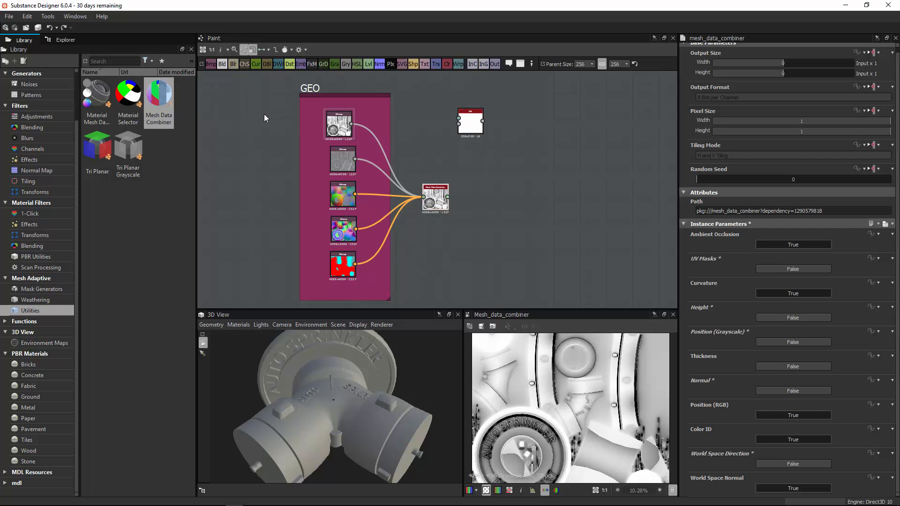
# Connect the Mesh Data Combiner's outputs to the matching Dirt node inputs and align the two nodes in a row.
pyautogui.scroll(3, 489, 184)
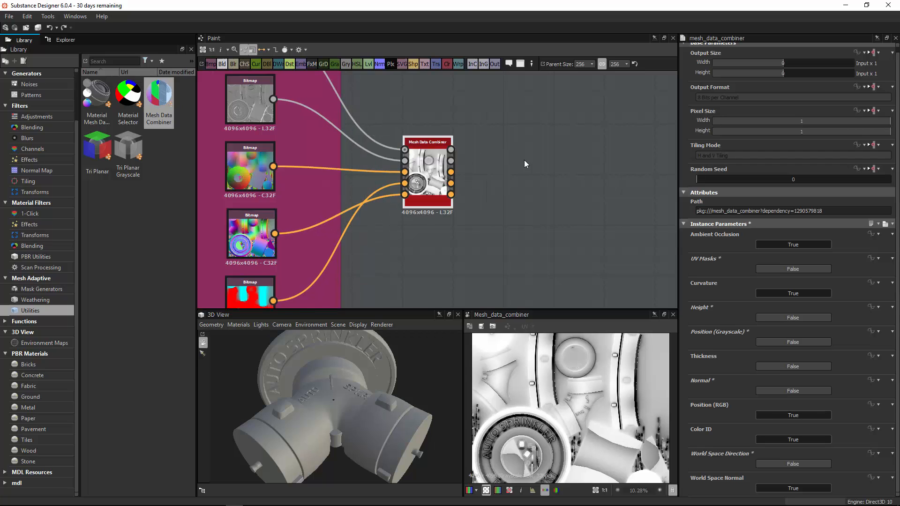
pyautogui.scroll(-3, 524, 159)
pyautogui.moveTo(524, 159); pyautogui.dragTo(423, 184, button='middle')
pyautogui.scroll(2, 457, 182)
pyautogui.moveTo(410, 104); pyautogui.dragTo(470, 165)
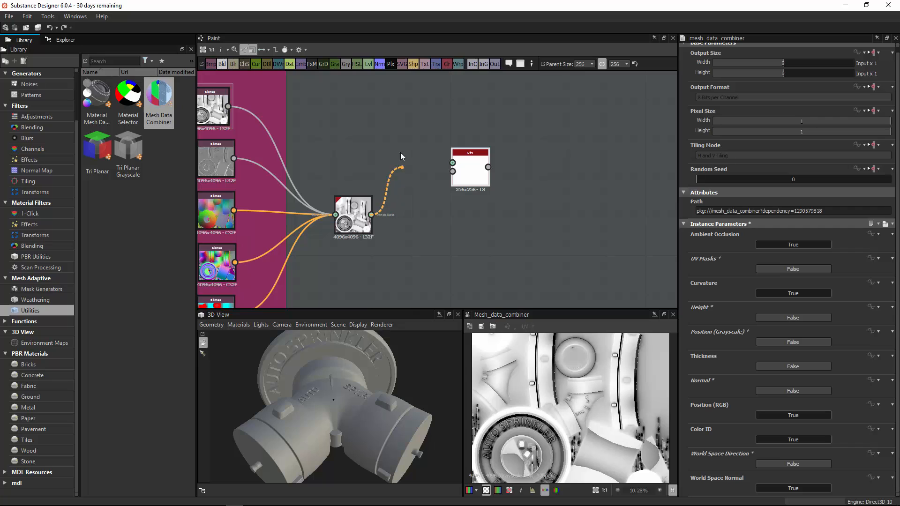
pyautogui.moveTo(401, 154); pyautogui.dragTo(390, 194)
pyautogui.moveTo(453, 169); pyautogui.dragTo(472, 224)
pyautogui.scroll(4, 481, 208)
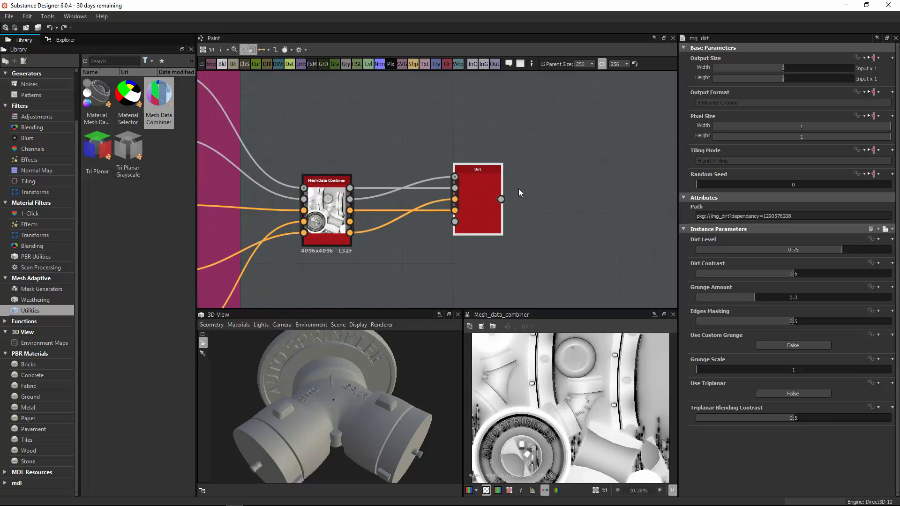
pyautogui.scroll(-3, 591, 143)
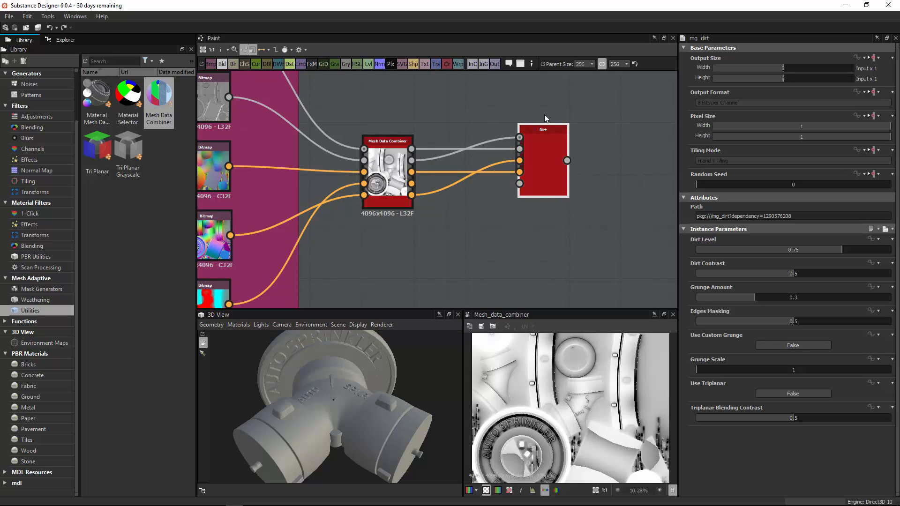
pyautogui.scroll(-3, 535, 153)
pyautogui.moveTo(448, 164); pyautogui.dragTo(429, 159)
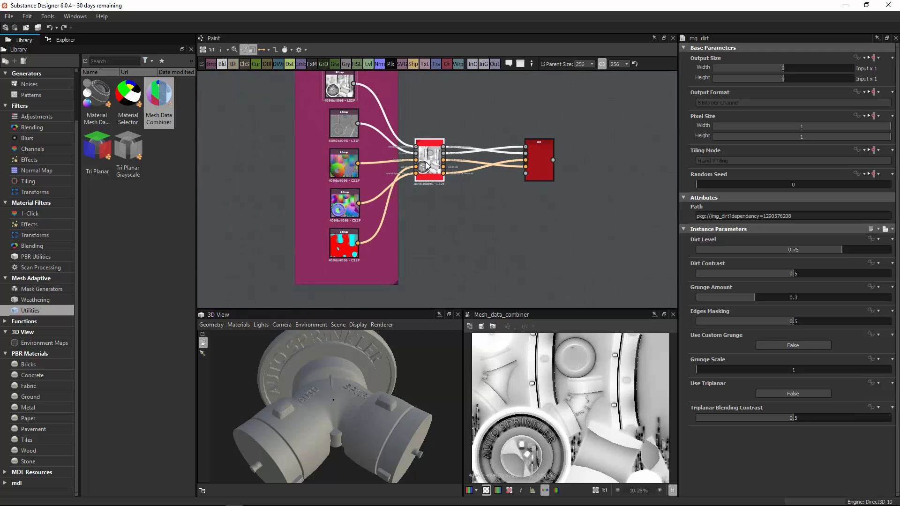
# Add a Base Material from the PBR utilities between the Dirt node and the output nodes, and collapse its User-Defined Maps parameters.
pyautogui.moveTo(614, 156); pyautogui.dragTo(486, 157, button='middle')
pyautogui.scroll(-2, 490, 168)
pyautogui.moveTo(389, 187); pyautogui.dragTo(457, 202)
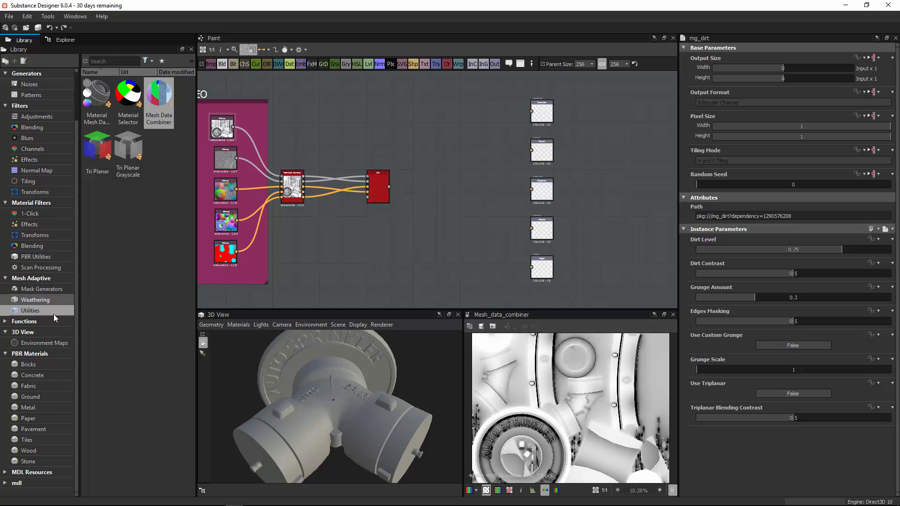
pyautogui.click(41, 289)
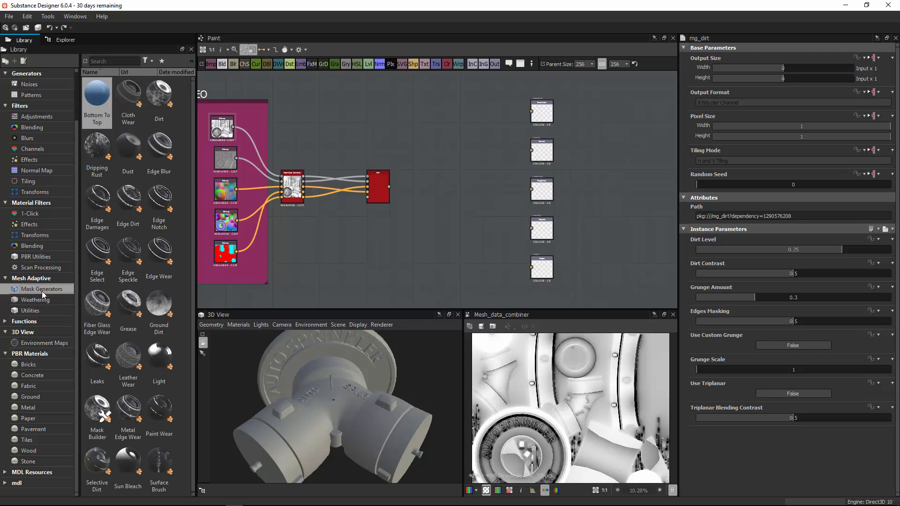
pyautogui.click(38, 303)
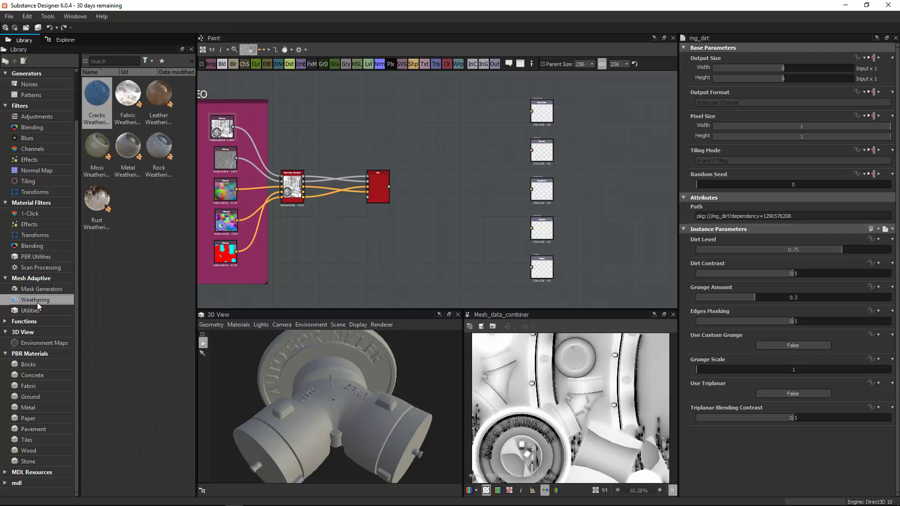
pyautogui.click(41, 279)
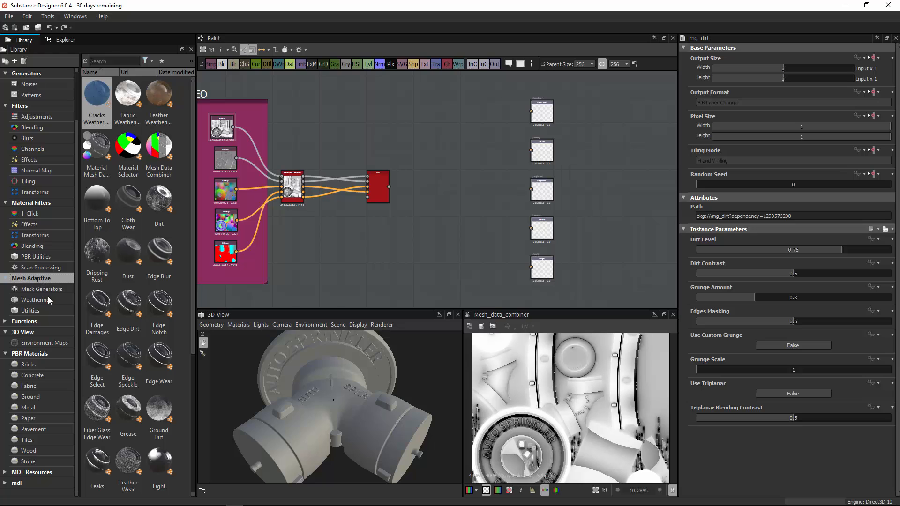
pyautogui.click(35, 256)
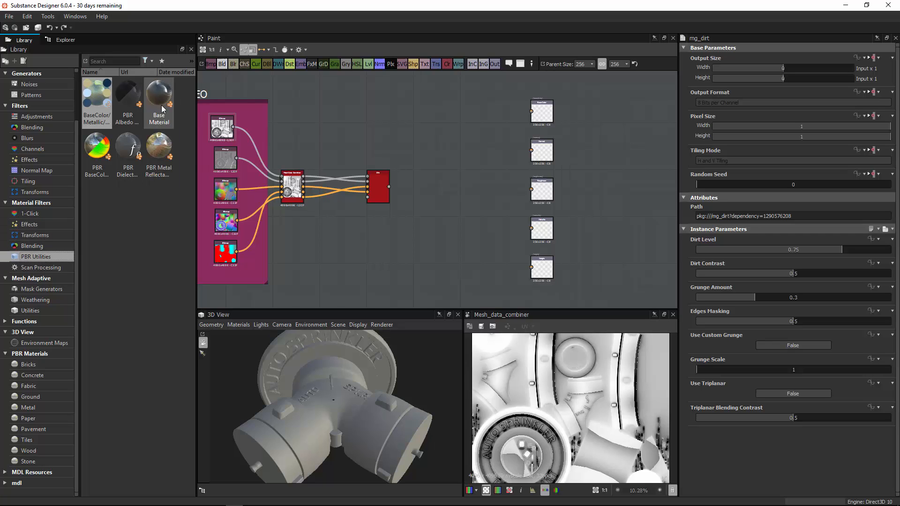
pyautogui.moveTo(158, 102); pyautogui.dragTo(442, 197)
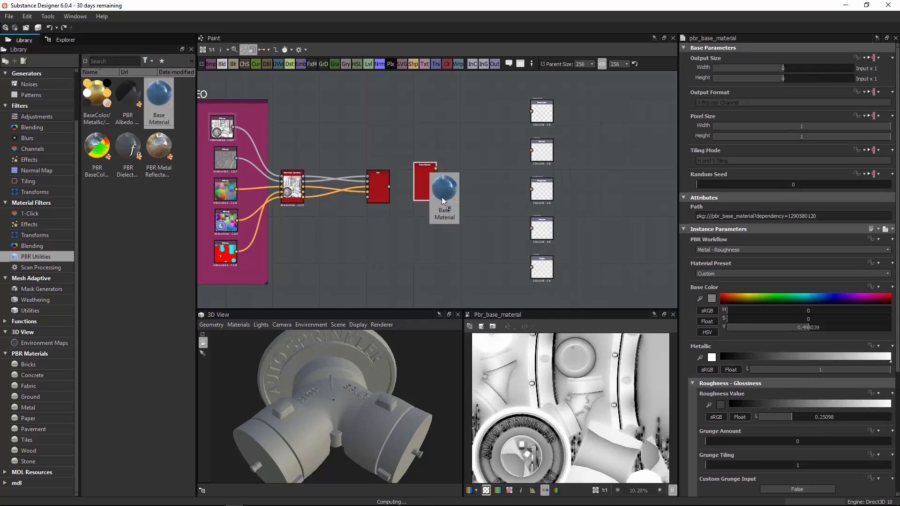
pyautogui.scroll(3, 430, 187)
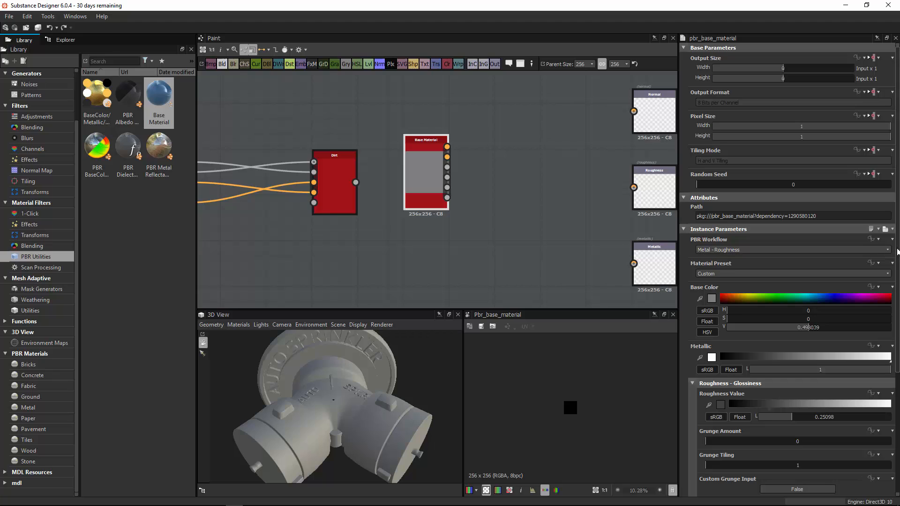
pyautogui.scroll(-3, 724, 368)
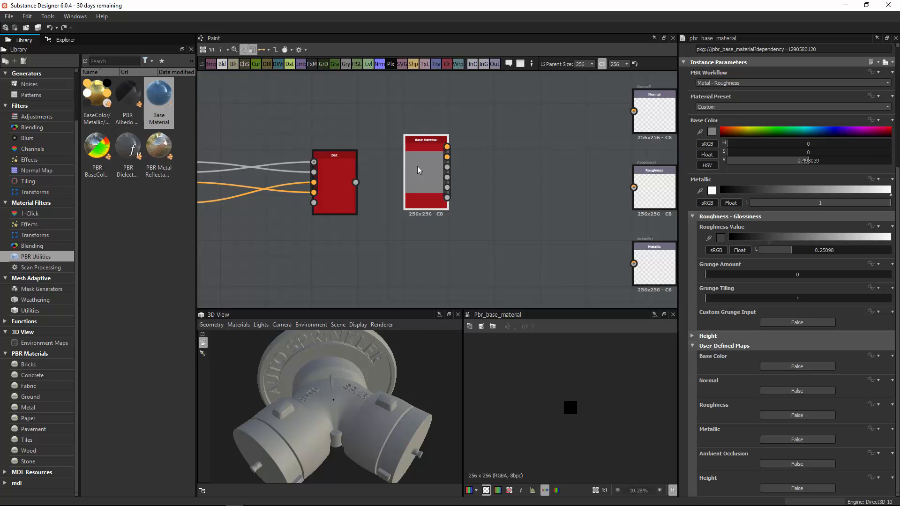
pyautogui.click(724, 346)
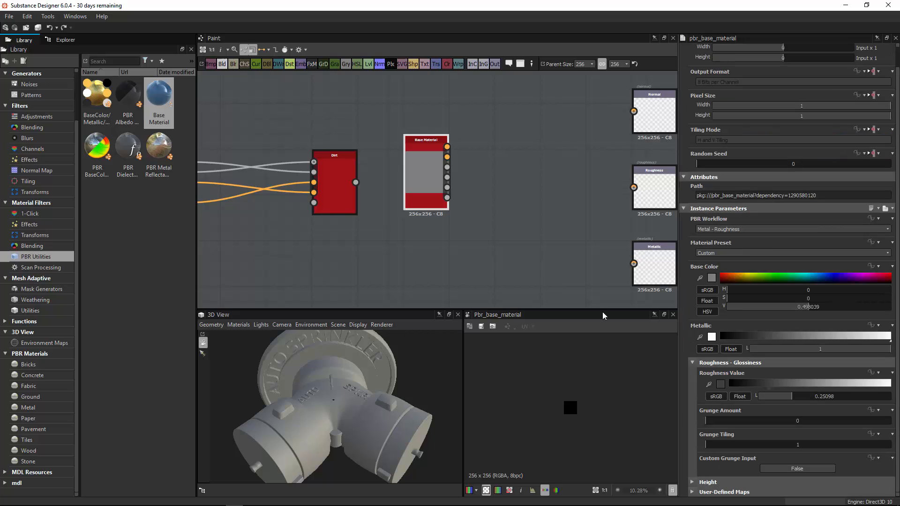
# Connect the Base Material's outputs to the graph's Base Color, Normal, Roughness, Metallic and Height output nodes.
pyautogui.moveTo(484, 173); pyautogui.dragTo(384, 160, button='middle')
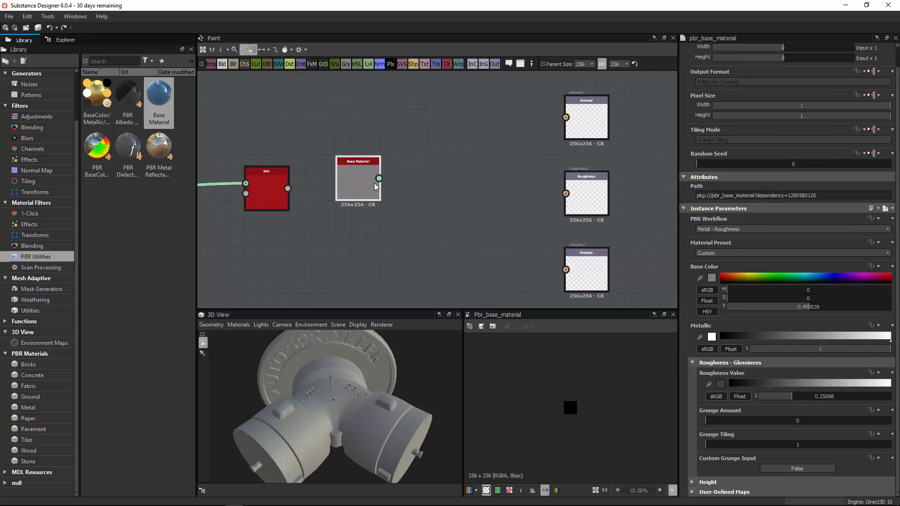
pyautogui.moveTo(380, 179); pyautogui.dragTo(567, 195)
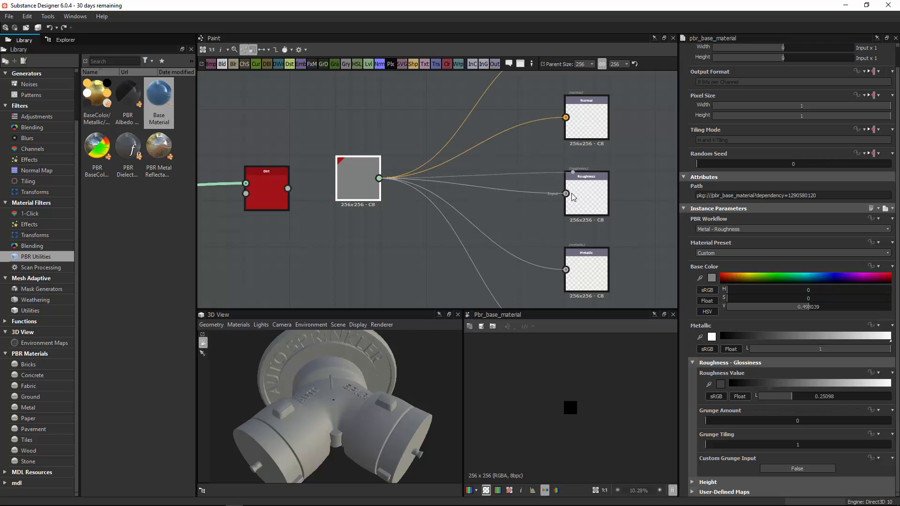
pyautogui.moveTo(532, 187); pyautogui.dragTo(485, 160, button='middle')
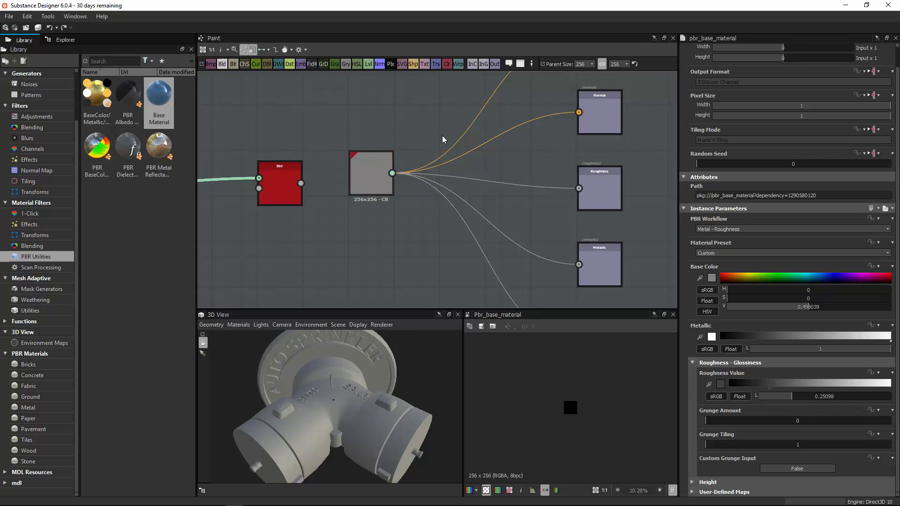
# Show the Paint graph's outputs on the hydrant in the 3D view and orbit around the model.
pyautogui.moveTo(410, 117); pyautogui.dragTo(418, 136, button='middle')
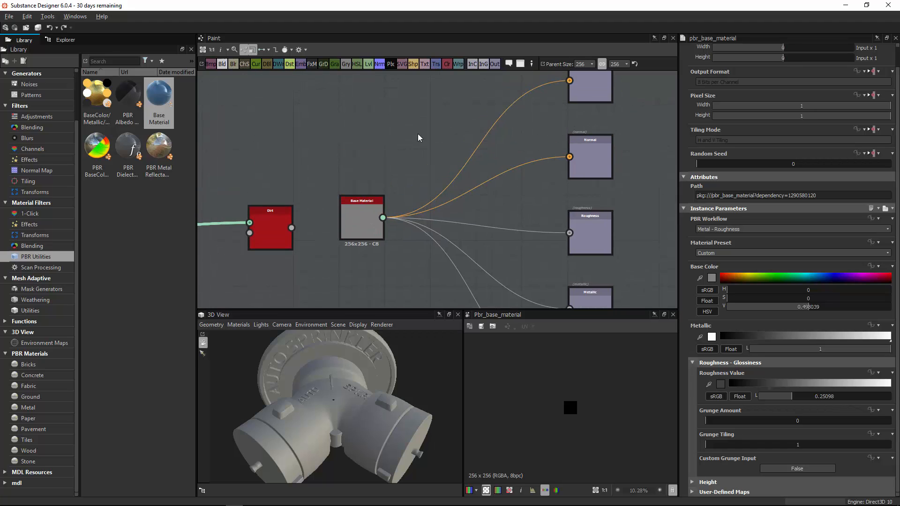
pyautogui.rightClick(418, 127)
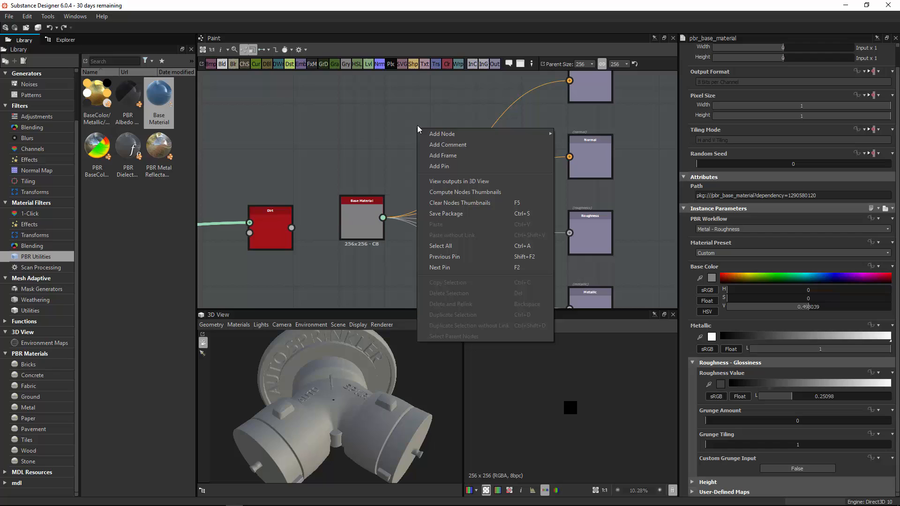
pyautogui.click(471, 181)
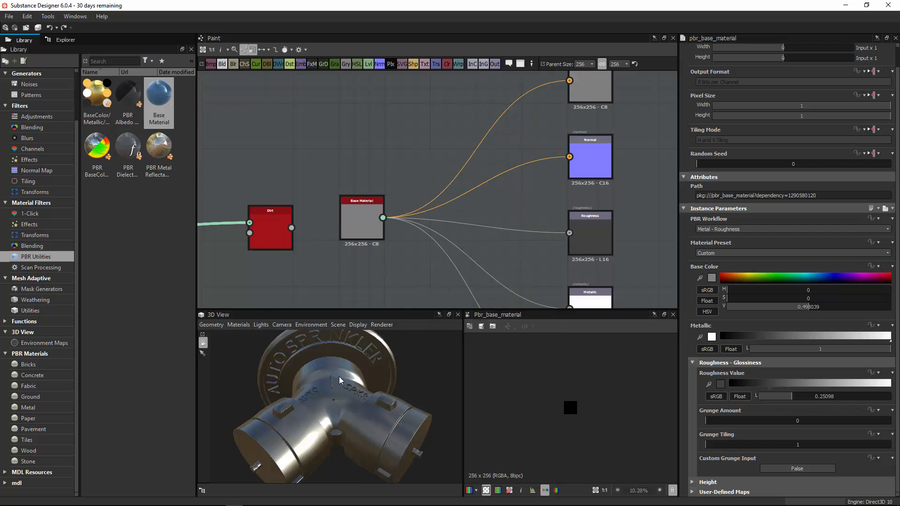
pyautogui.moveTo(439, 264); pyautogui.dragTo(460, 196, button='middle')
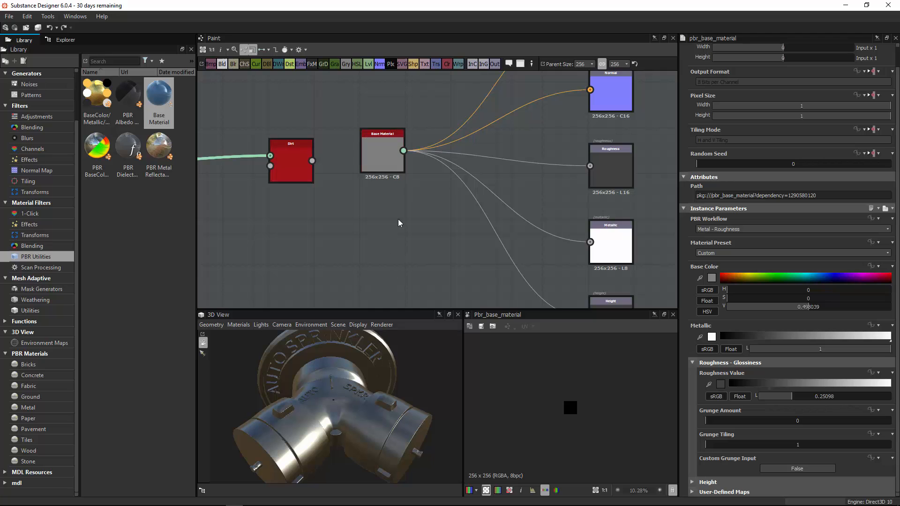
pyautogui.moveTo(356, 393); pyautogui.dragTo(331, 347)
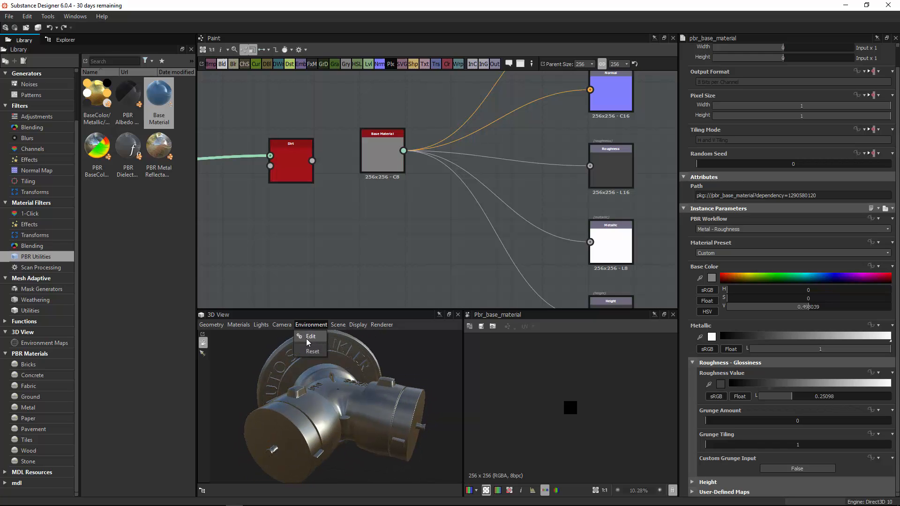
# Make the environment visible behind the hydrant by setting the 3D view environment's Is Visible to True.
pyautogui.click(310, 343)
pyautogui.click(797, 76)
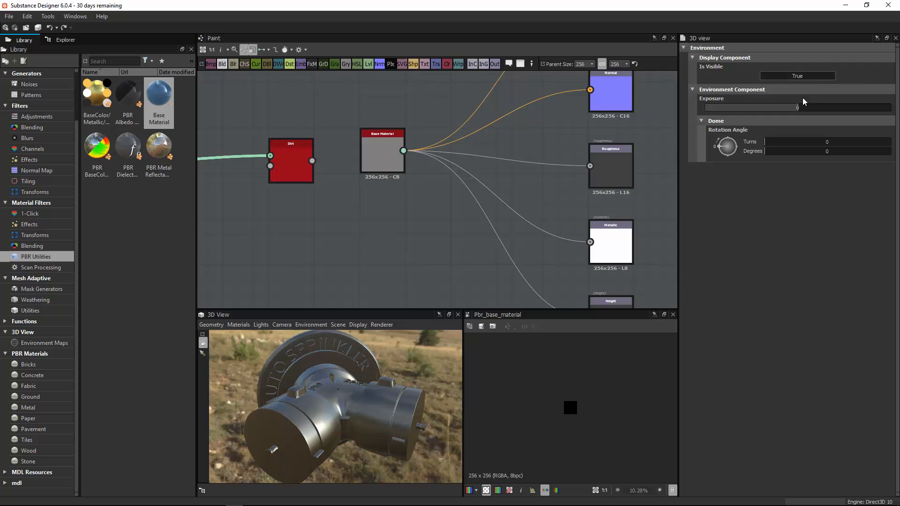
pyautogui.moveTo(359, 388); pyautogui.dragTo(338, 398)
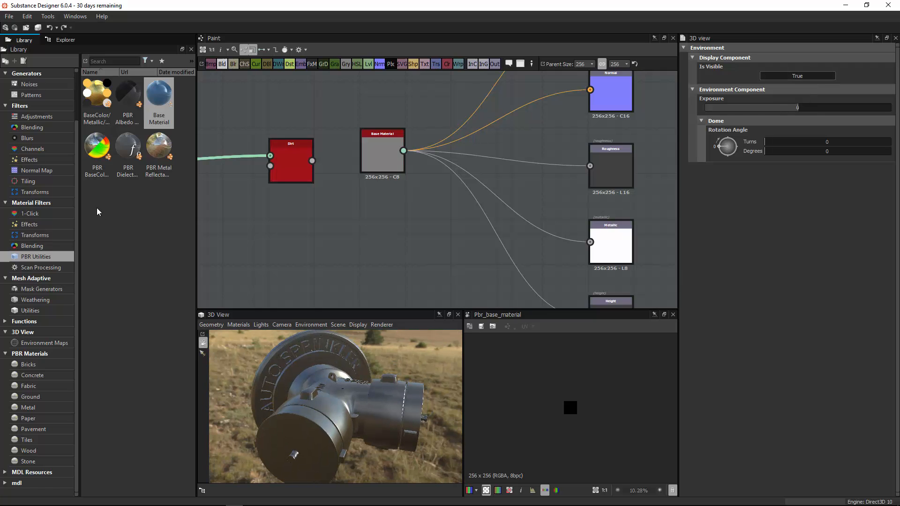
# Try the second "bonifaci…" environment map from the library on the 3D view.
pyautogui.click(63, 345)
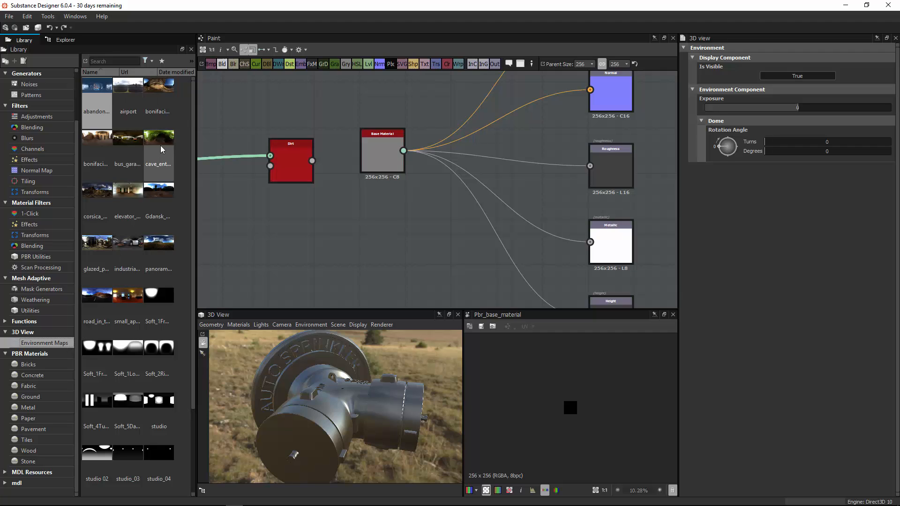
pyautogui.click(96, 148)
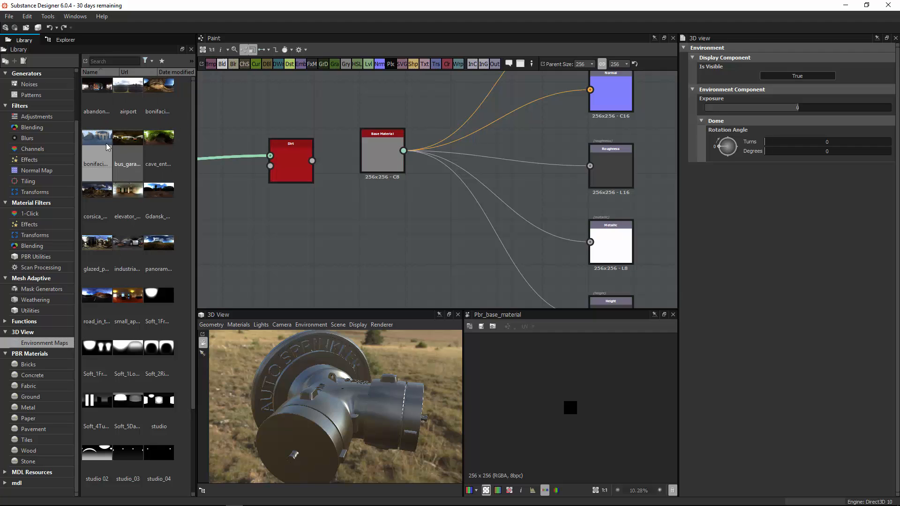
pyautogui.moveTo(94, 142); pyautogui.dragTo(264, 374)
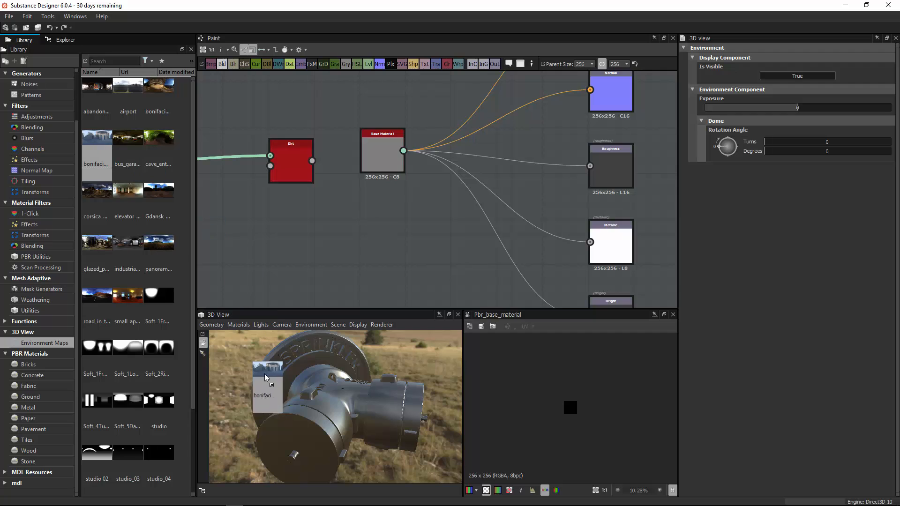
pyautogui.moveTo(358, 345); pyautogui.dragTo(227, 346)
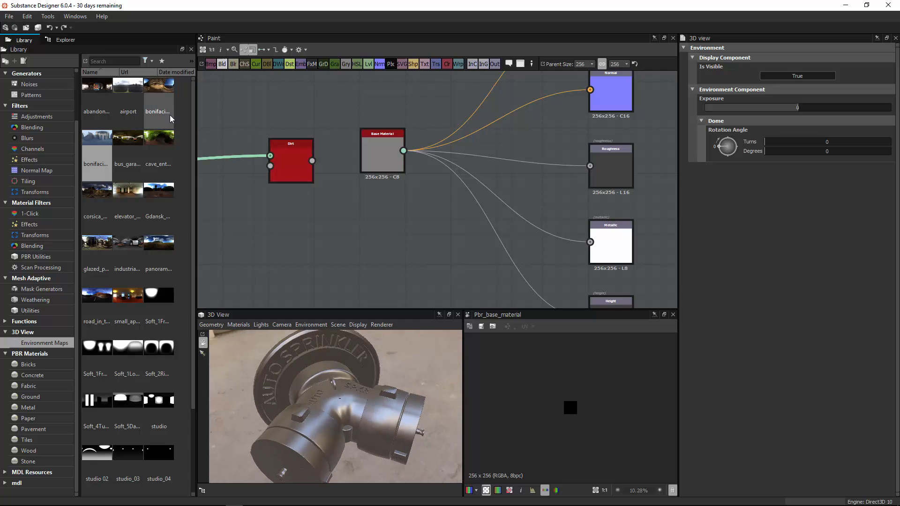
# Apply the "glazed_p…" environment map to the 3D view and orbit to see the hydrant from the front.
pyautogui.moveTo(97, 253); pyautogui.dragTo(338, 362)
pyautogui.moveTo(371, 322); pyautogui.dragTo(220, 436)
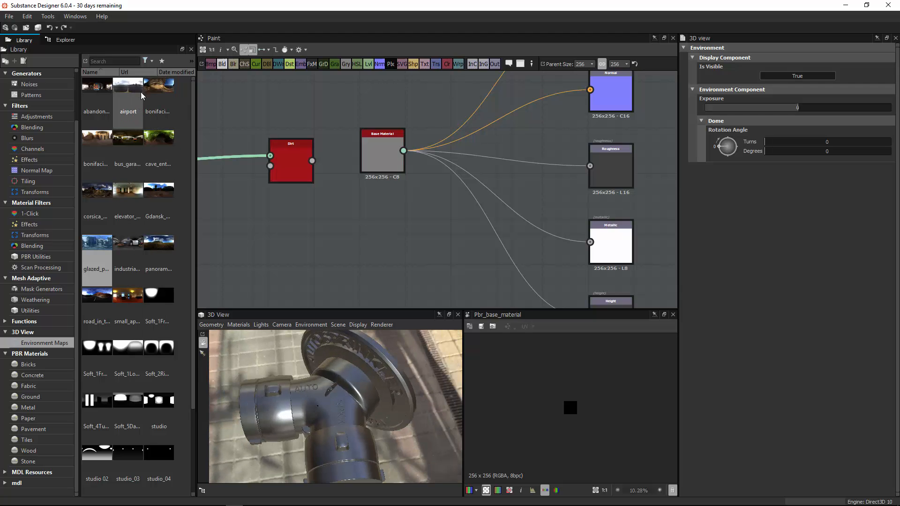
pyautogui.moveTo(274, 389); pyautogui.dragTo(333, 344)
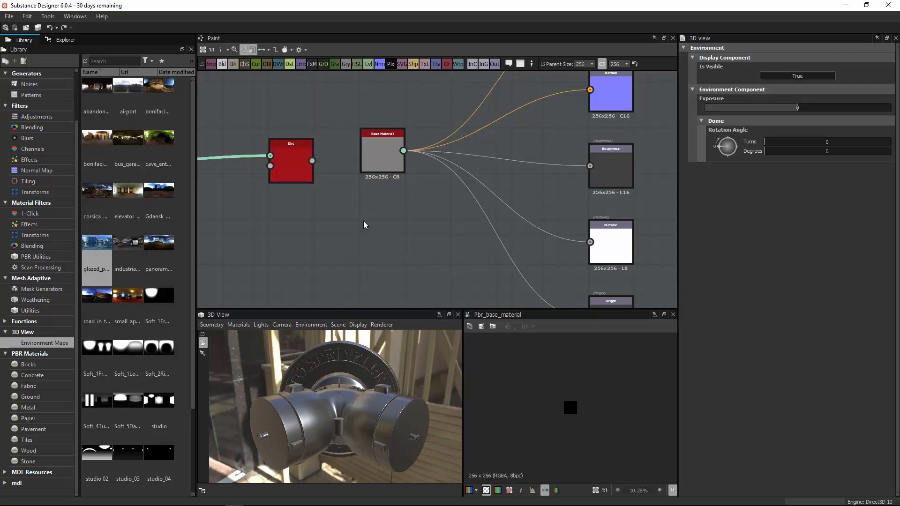
# Keep the Base Material's PBR Workflow at Metal - Roughness and set its Metallic value to 0.
pyautogui.doubleClick(370, 164)
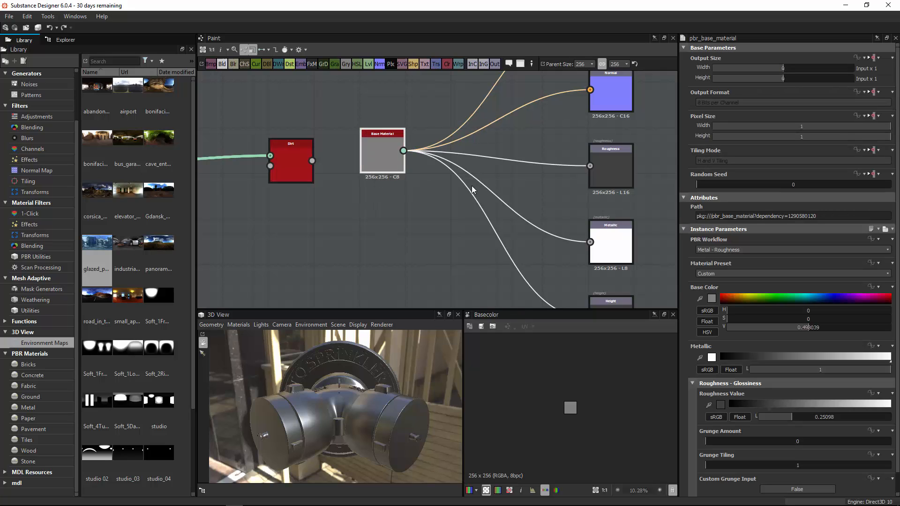
pyautogui.click(734, 251)
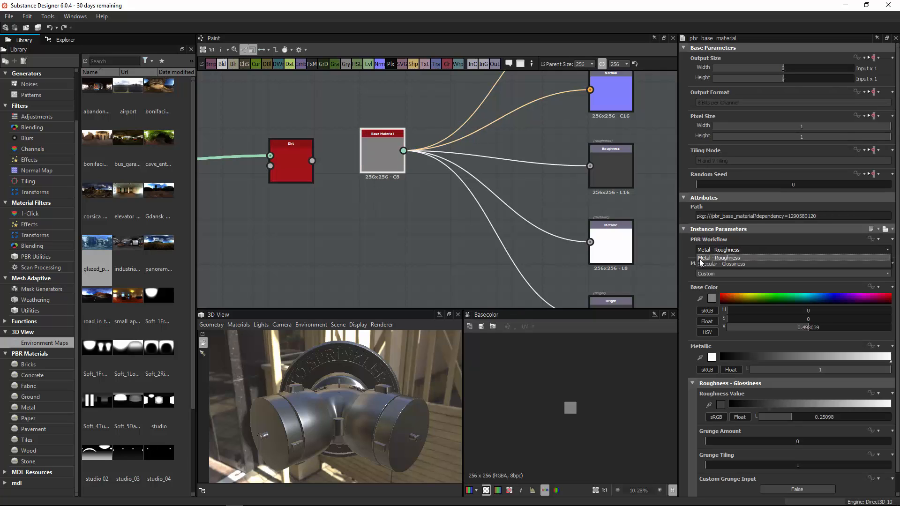
pyautogui.click(750, 260)
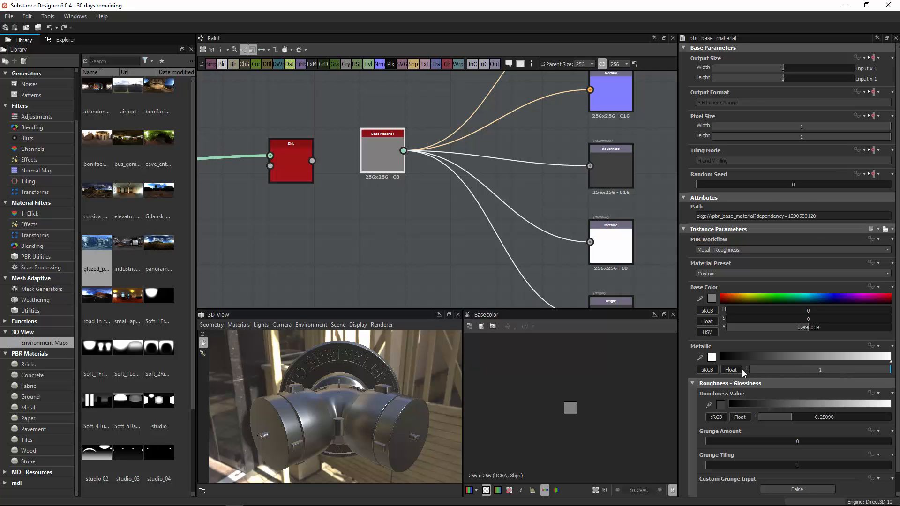
pyautogui.moveTo(823, 370); pyautogui.dragTo(745, 374)
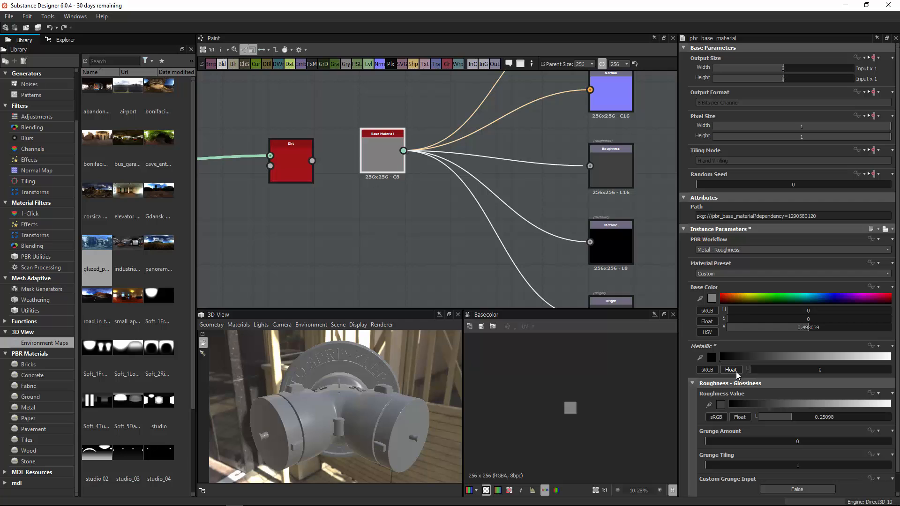
pyautogui.scroll(3, 610, 241)
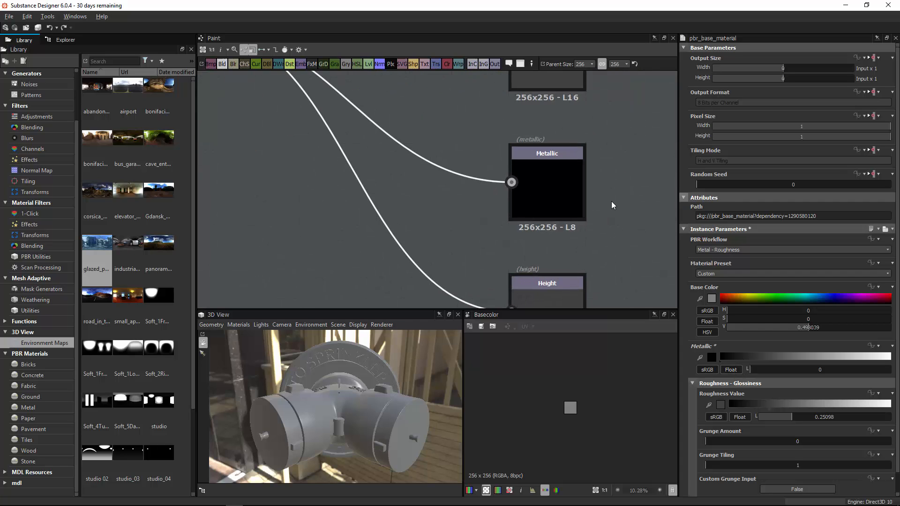
# Switch to the RV viewer's hydrant photo IMG_5104.JPG and sample its red flange paint as the Base Material's Base Color.
pyautogui.moveTo(323, 403); pyautogui.dragTo(347, 409)
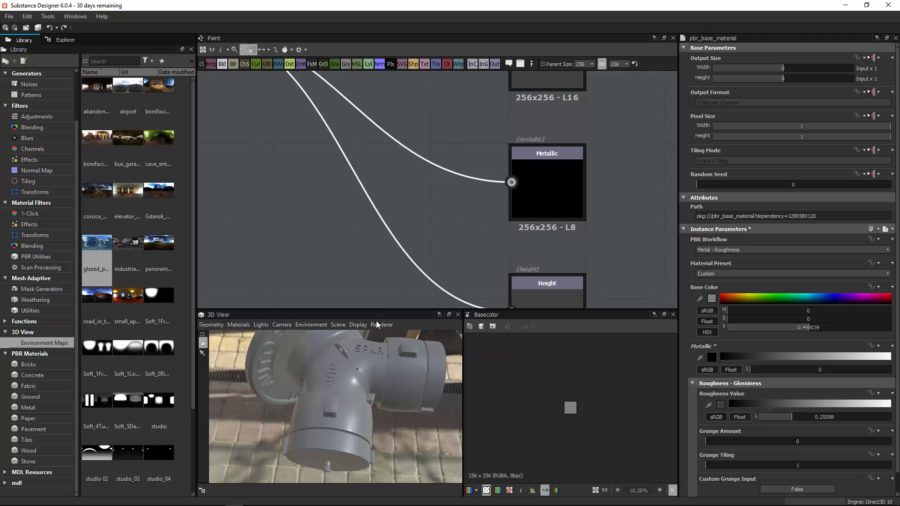
pyautogui.click(252, 499)
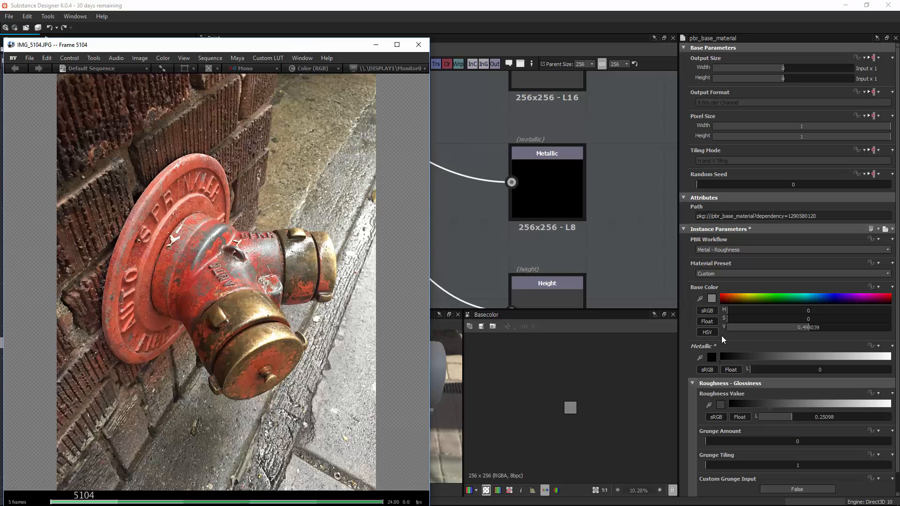
pyautogui.click(700, 299)
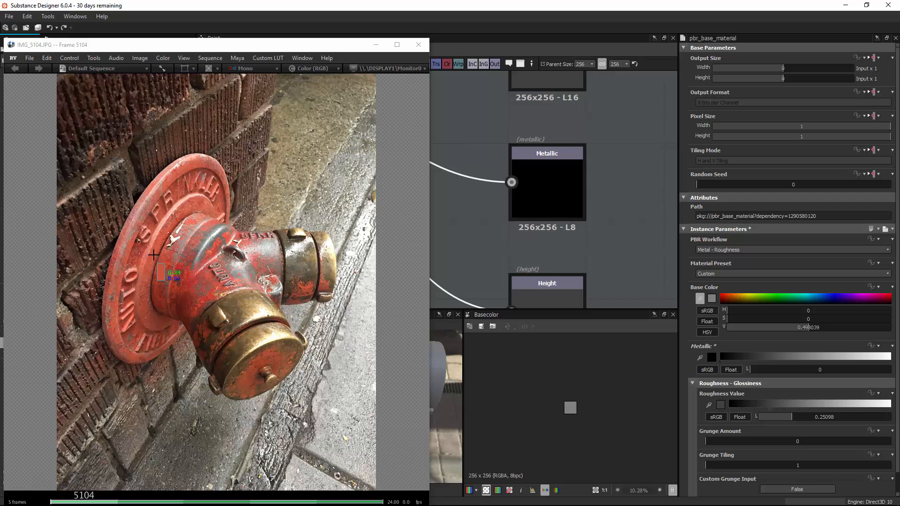
pyautogui.click(154, 255)
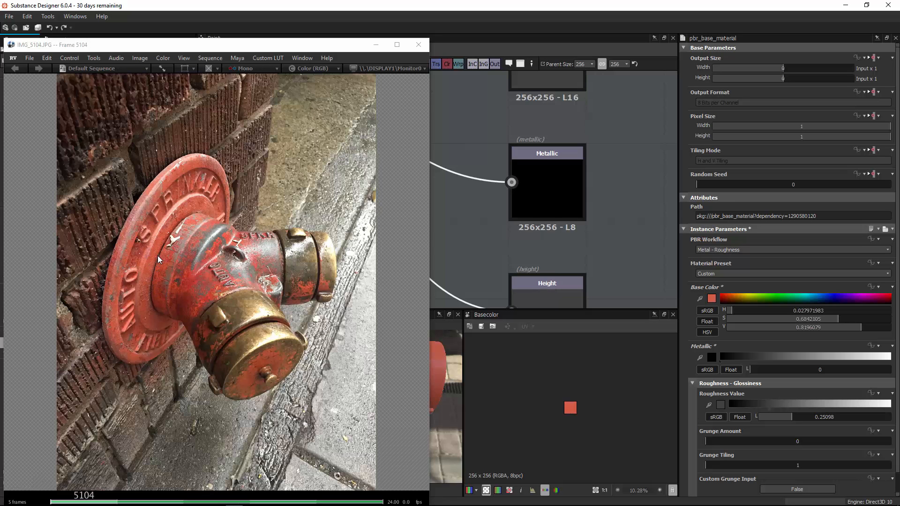
# Shrink the RV window, place it clear of the material parameters and 3D view, and show reference photo IMG_5105.JPG.
pyautogui.moveTo(329, 47); pyautogui.dragTo(675, 60)
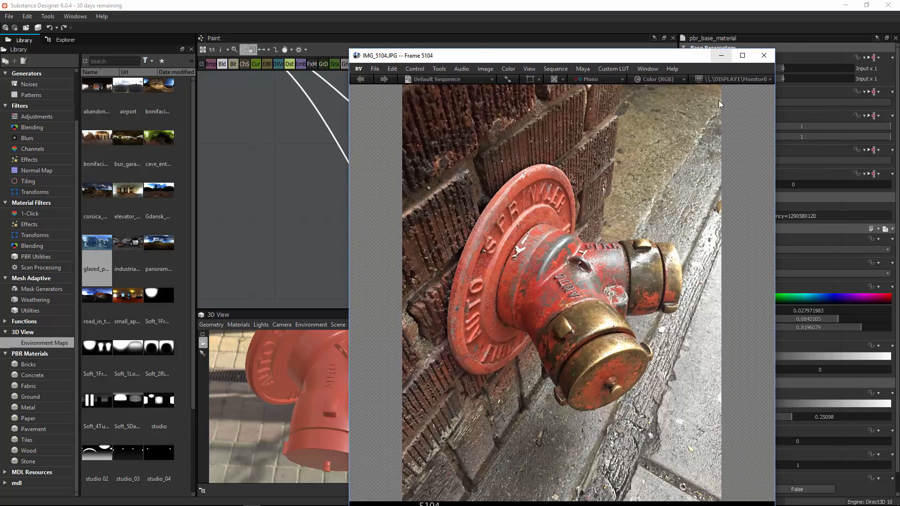
pyautogui.moveTo(774, 49); pyautogui.dragTo(702, 195)
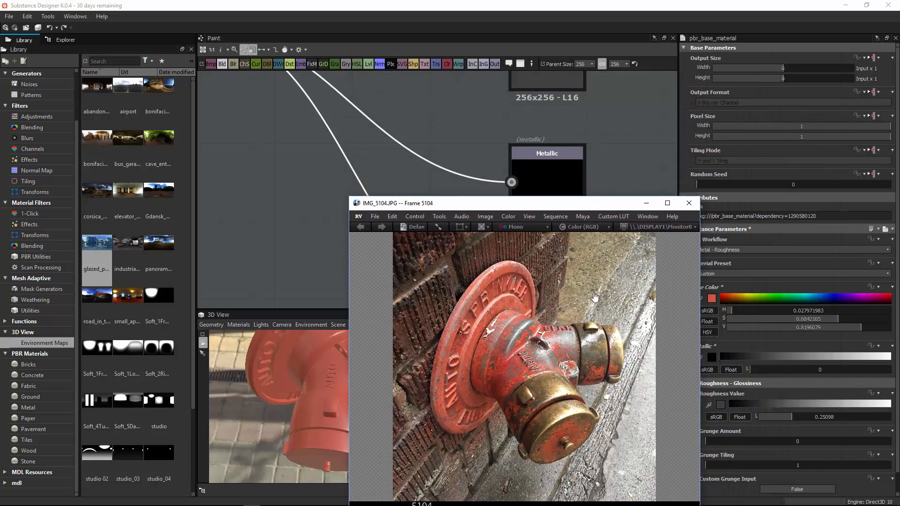
pyautogui.moveTo(605, 202); pyautogui.dragTo(257, 36)
pyautogui.press('Right')
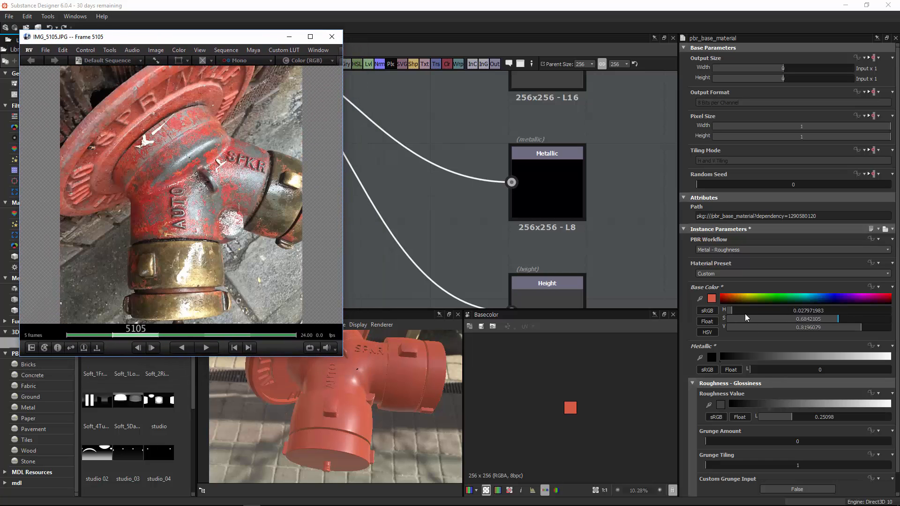
# Widen the parameter area and tune the Base Material's Base Color to hue 0.02 and saturation 0.83.
pyautogui.moveTo(844, 322); pyautogui.dragTo(854, 321)
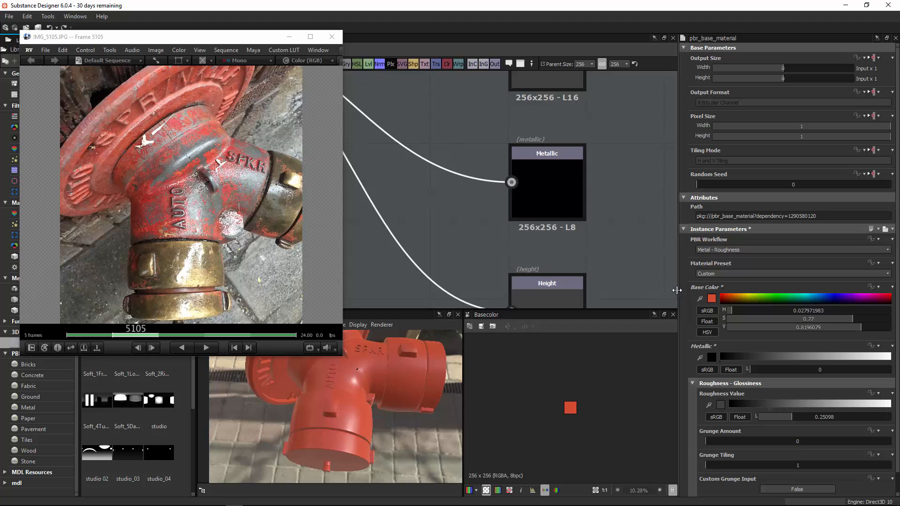
pyautogui.moveTo(678, 294); pyautogui.dragTo(617, 284)
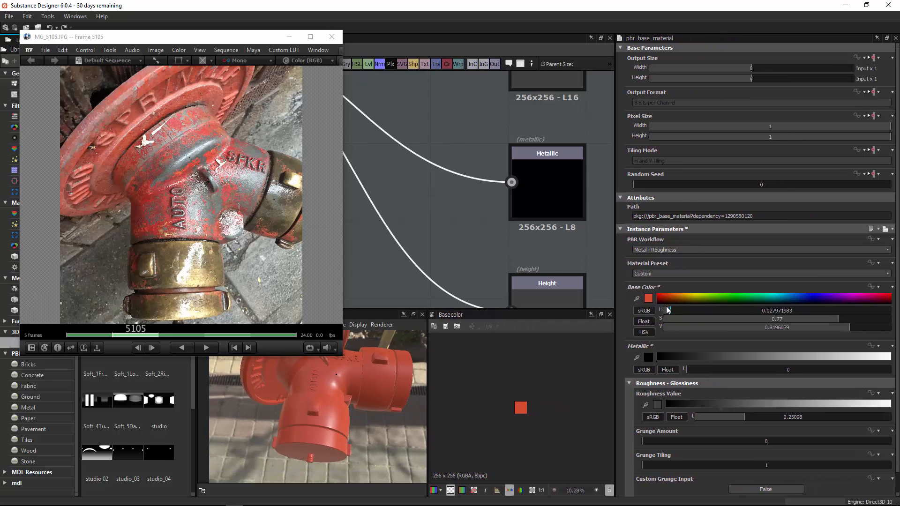
pyautogui.moveTo(671, 310); pyautogui.dragTo(669, 314)
pyautogui.moveTo(838, 319); pyautogui.dragTo(851, 320)
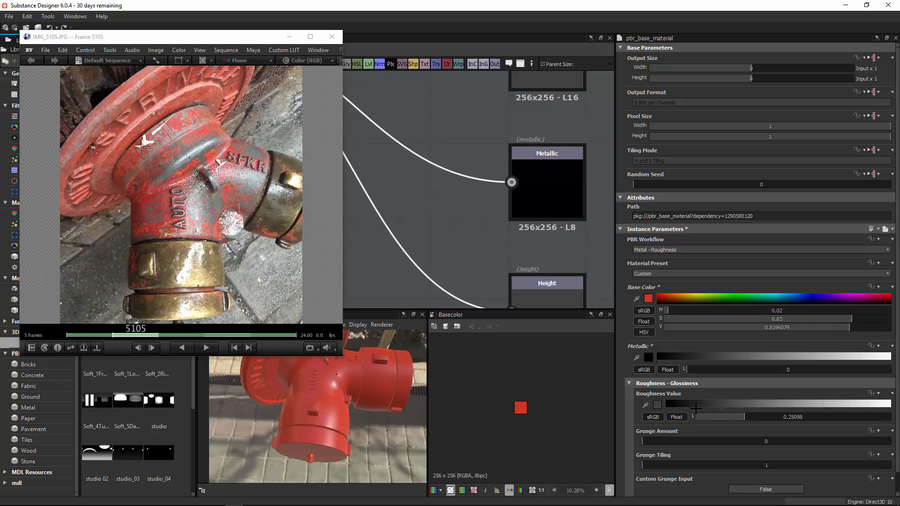
# Set the Base Color's V component to 0.76 and the Roughness Value to 0.2 after testing a roughness of 0.89.
pyautogui.moveTo(749, 416); pyautogui.dragTo(869, 418)
pyautogui.moveTo(364, 426); pyautogui.dragTo(413, 413)
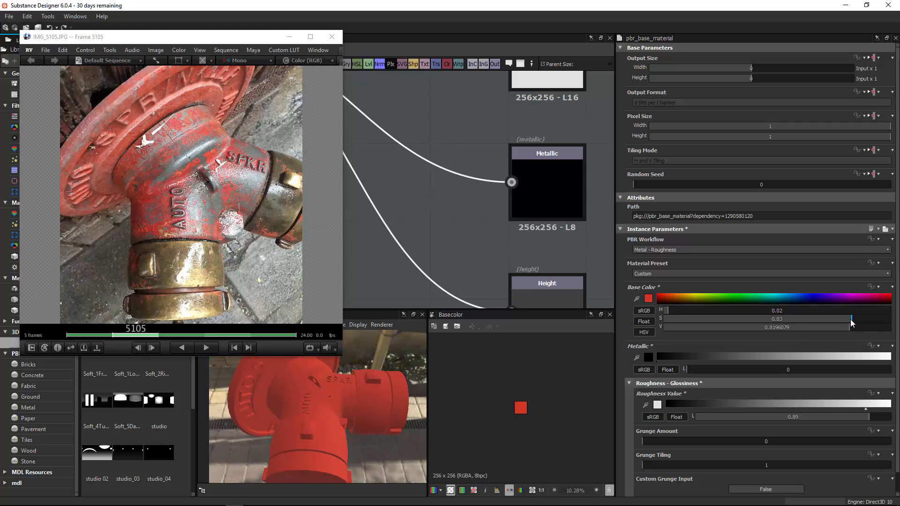
pyautogui.moveTo(852, 323)
pyautogui.mouseDown()
pyautogui.moveTo(835, 328)
pyautogui.moveTo(852, 322)
pyautogui.mouseUp()
pyautogui.moveTo(861, 426); pyautogui.dragTo(735, 419)
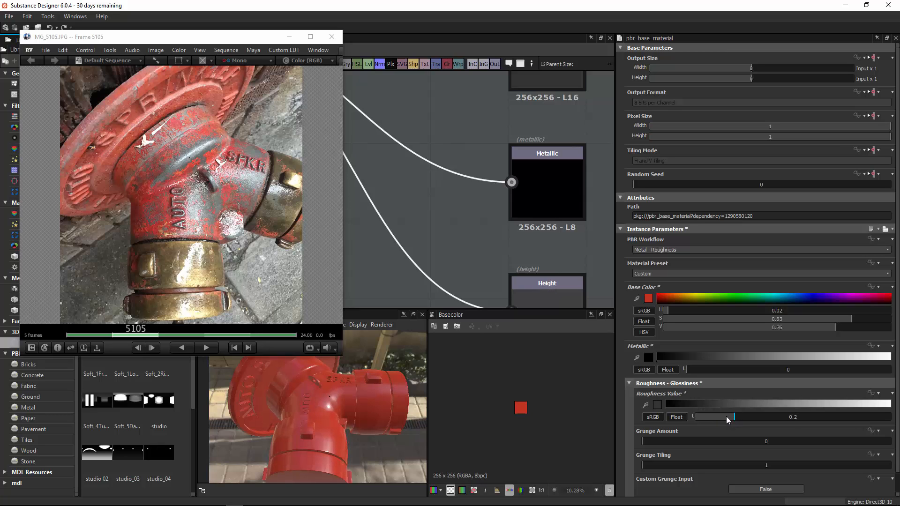
pyautogui.click(296, 42)
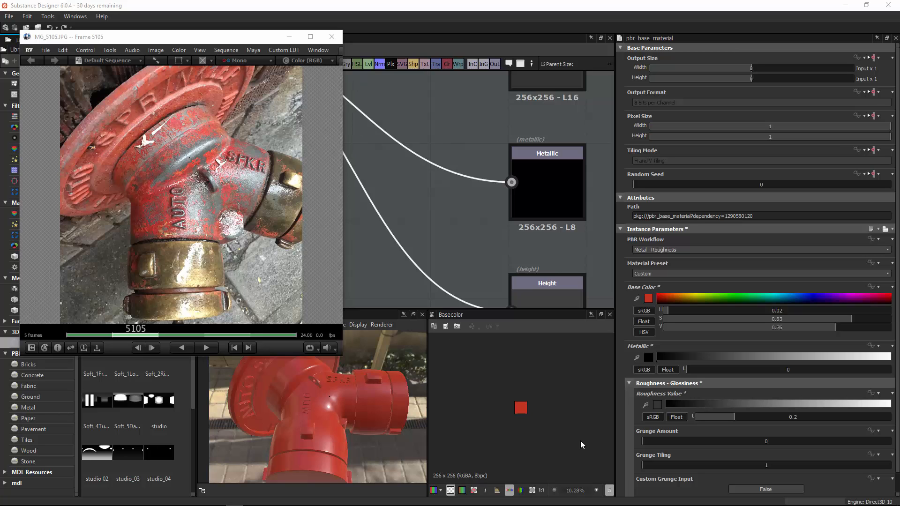
pyautogui.click(298, 9)
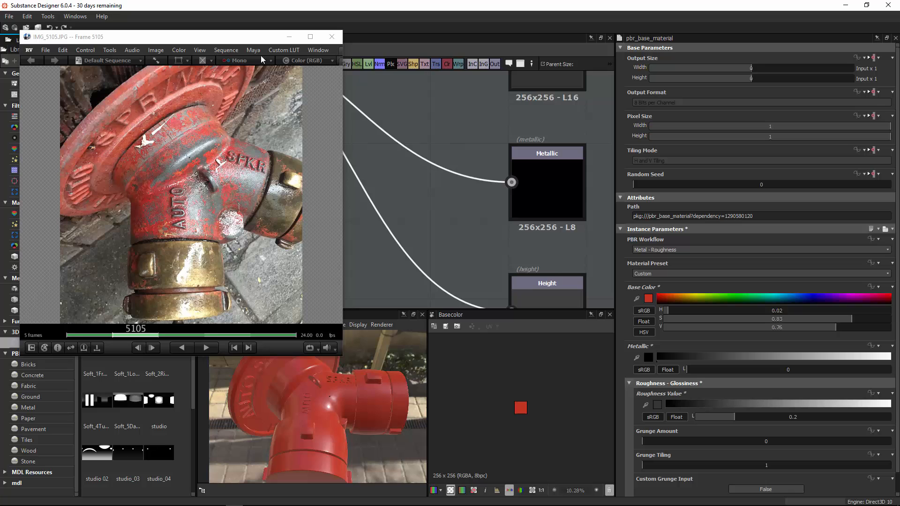
pyautogui.click(204, 35)
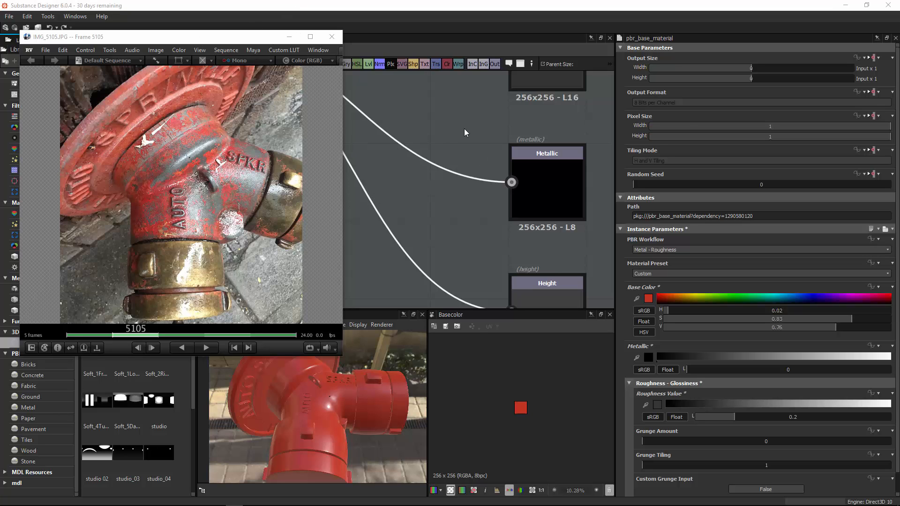
# Set the Base Material's Grunge Amount to 0.46 and check the reflections on the hydrant's caps up close.
pyautogui.click(439, 179)
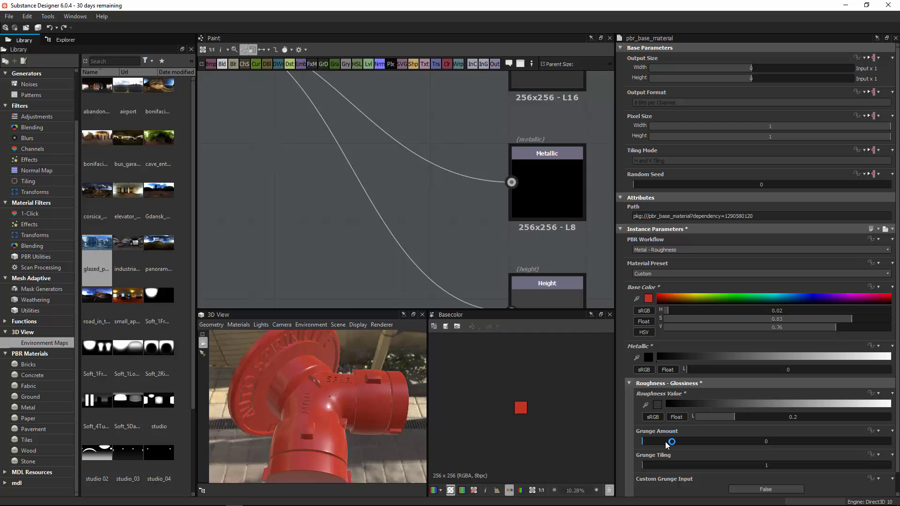
pyautogui.moveTo(677, 441); pyautogui.dragTo(756, 444)
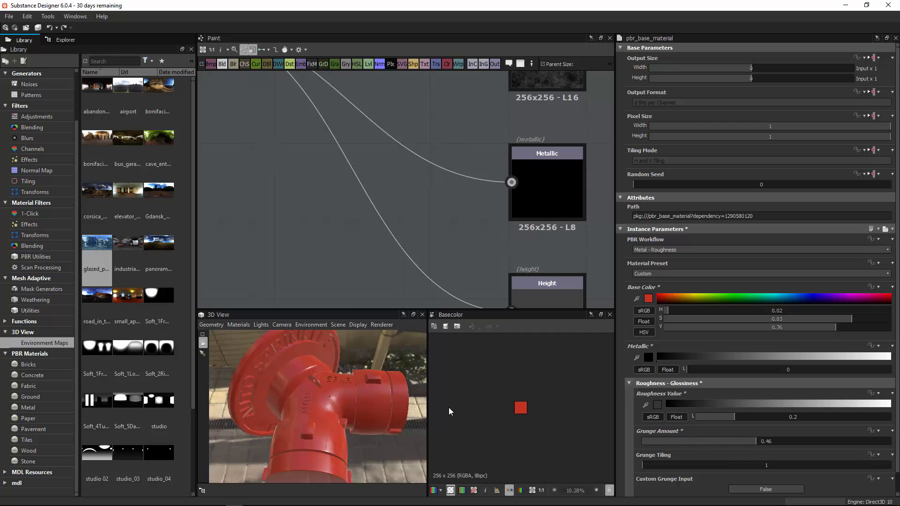
pyautogui.moveTo(341, 399); pyautogui.dragTo(389, 311)
pyautogui.scroll(3, 351, 398)
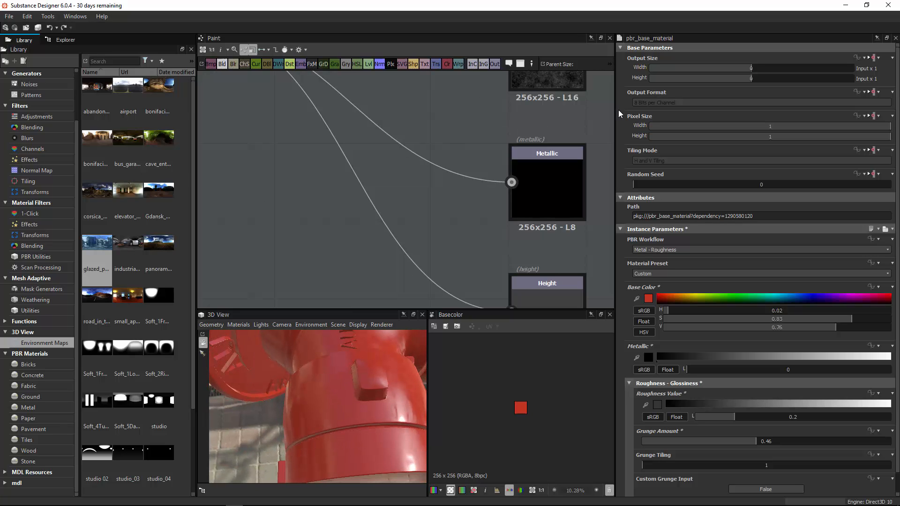
pyautogui.moveTo(365, 388); pyautogui.dragTo(498, 342)
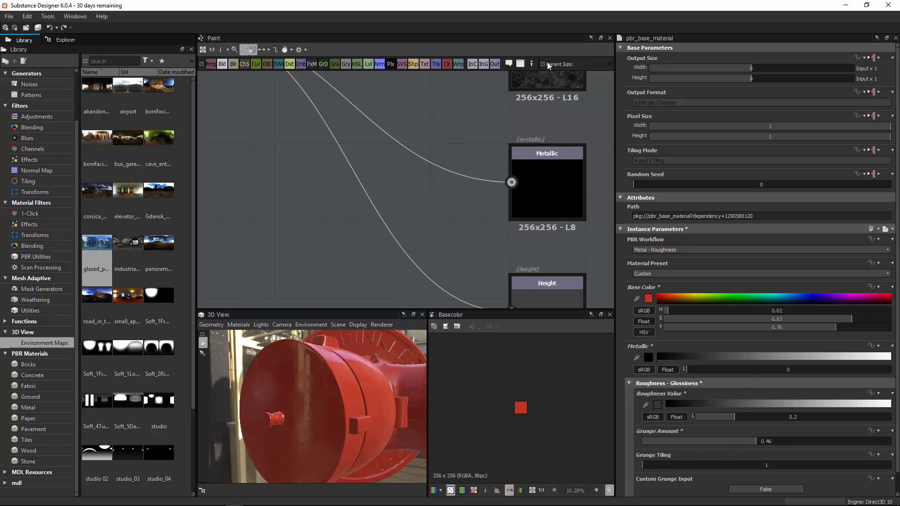
# Set the graph's Parent Size to 1024 and inspect the sharper grunge on the hydrant in the 3D view.
pyautogui.moveTo(615, 78); pyautogui.dragTo(690, 77)
pyautogui.click(584, 64)
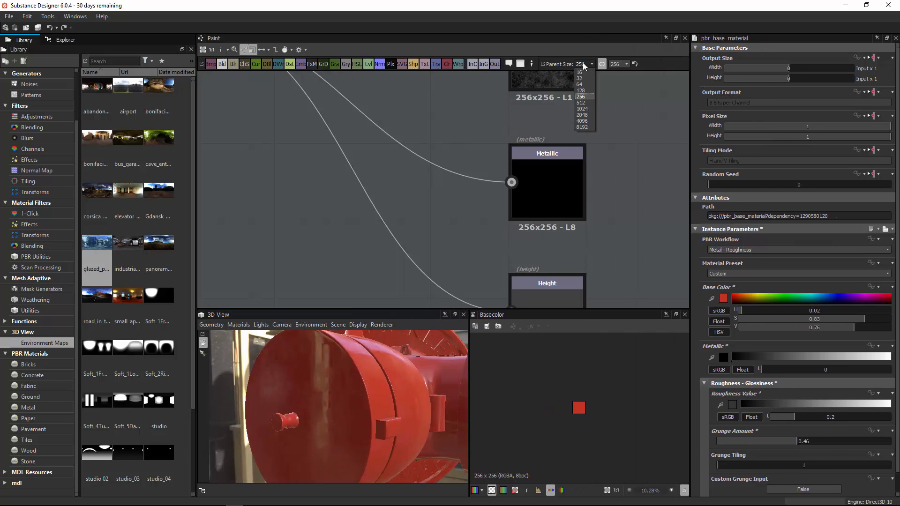
pyautogui.click(587, 107)
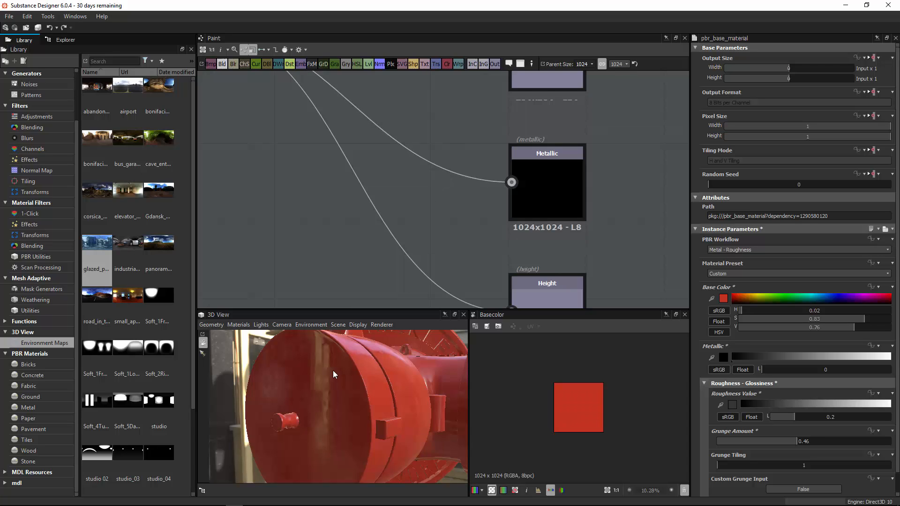
pyautogui.moveTo(328, 382); pyautogui.dragTo(394, 369)
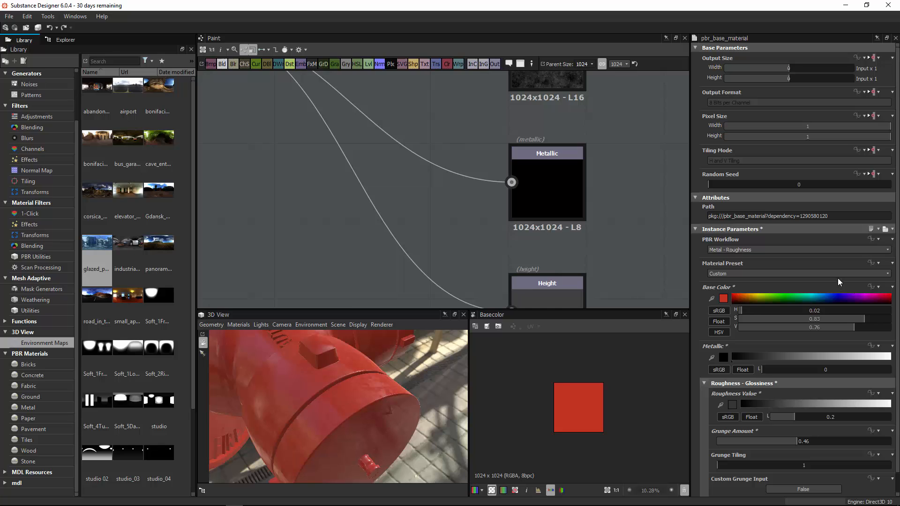
# Look through the Material Preset options while keeping Custom, and collapse the Base Material's Roughness - Glossiness parameters.
pyautogui.click(888, 274)
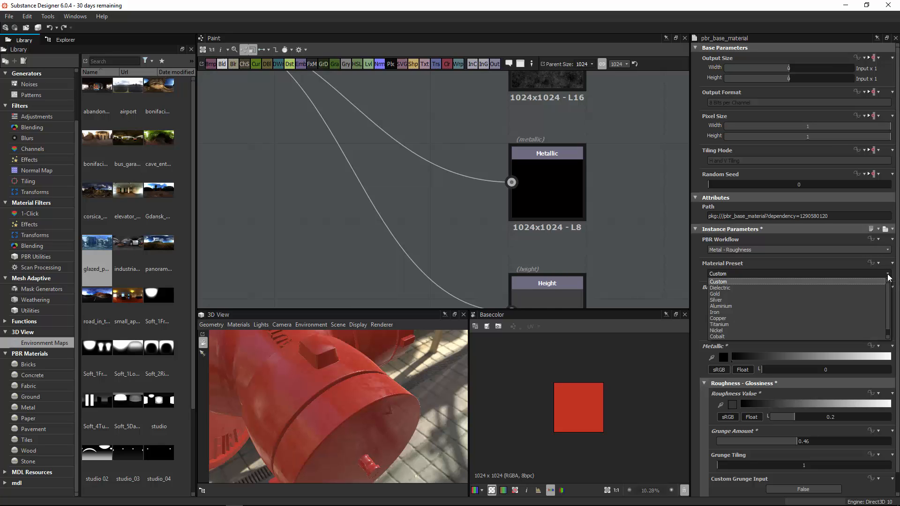
pyautogui.click(888, 279)
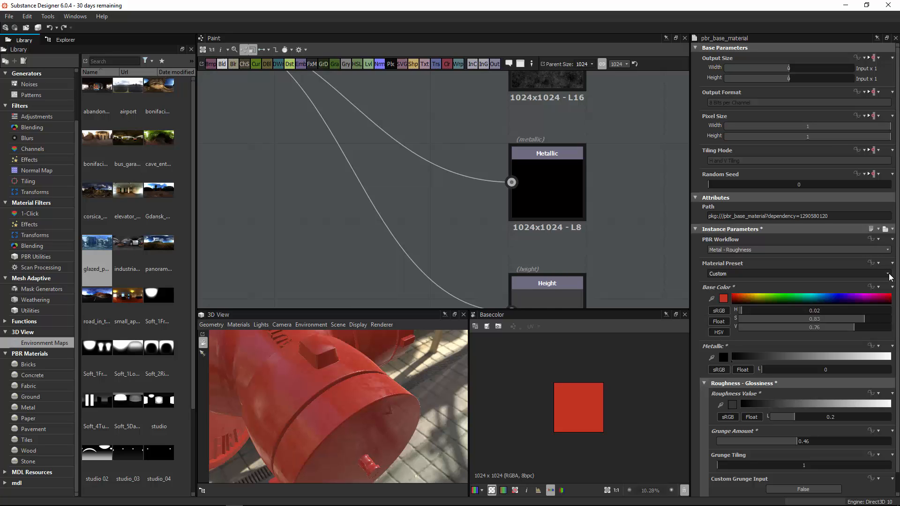
pyautogui.scroll(-1, 896, 392)
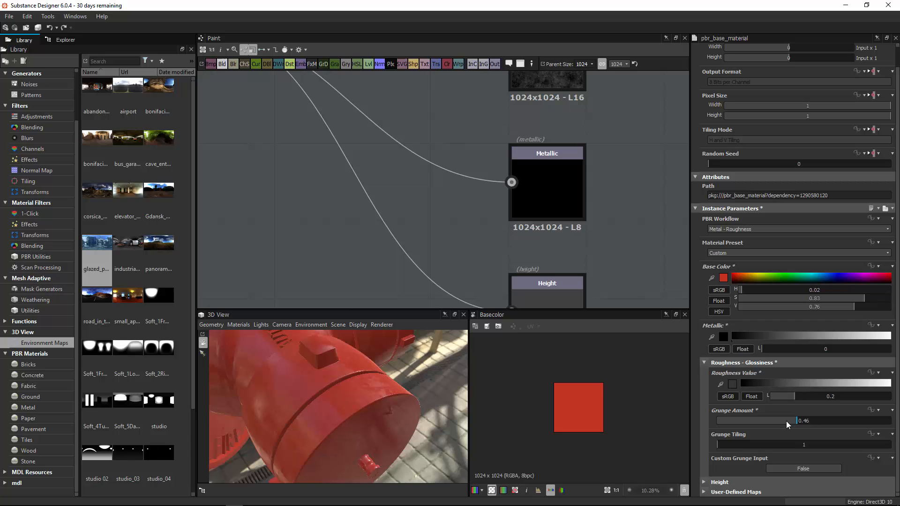
pyautogui.click(733, 364)
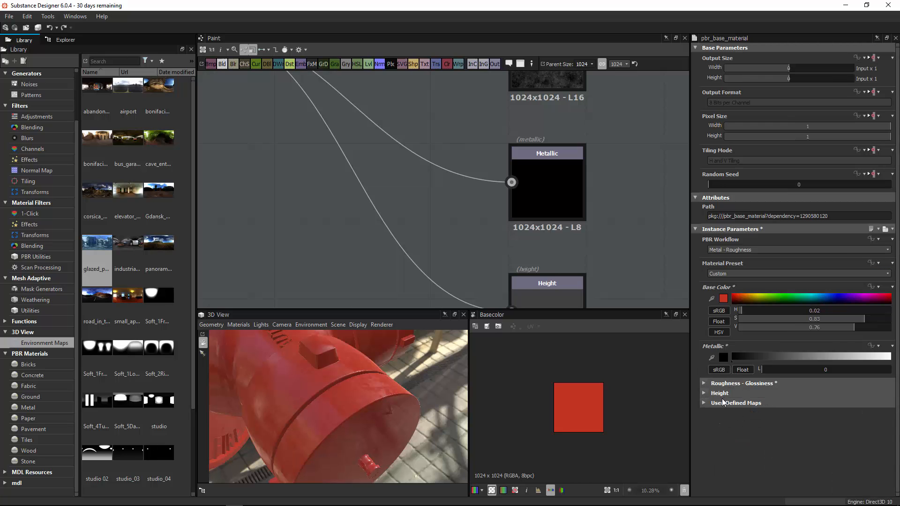
# Examine the worn paint around the raised lettering in RV's IMG_5104.JPG and compare it with the graph's mask generator chain.
pyautogui.scroll(-3, 414, 113)
pyautogui.moveTo(367, 146)
pyautogui.mouseDown(button='middle')
pyautogui.moveTo(482, 230)
pyautogui.moveTo(605, 220)
pyautogui.mouseUp(button='middle')
pyautogui.scroll(-2, 476, 134)
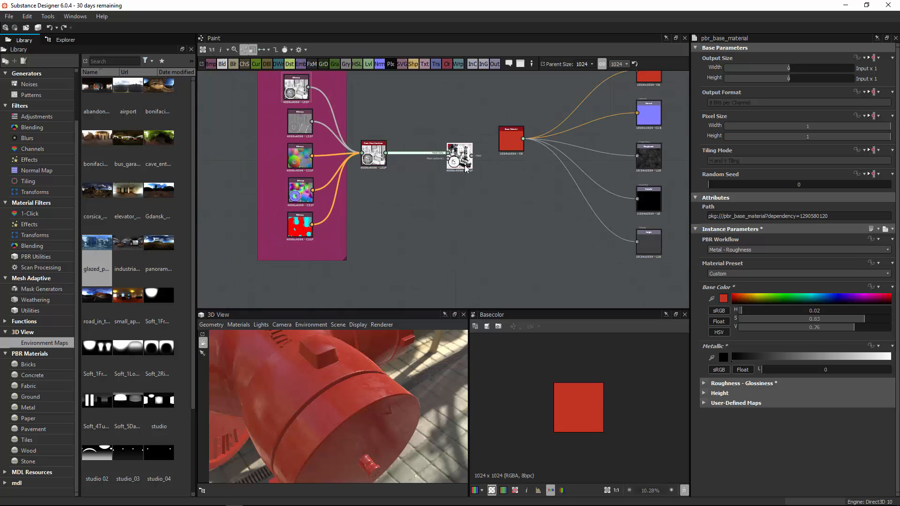
pyautogui.moveTo(365, 356); pyautogui.dragTo(309, 372)
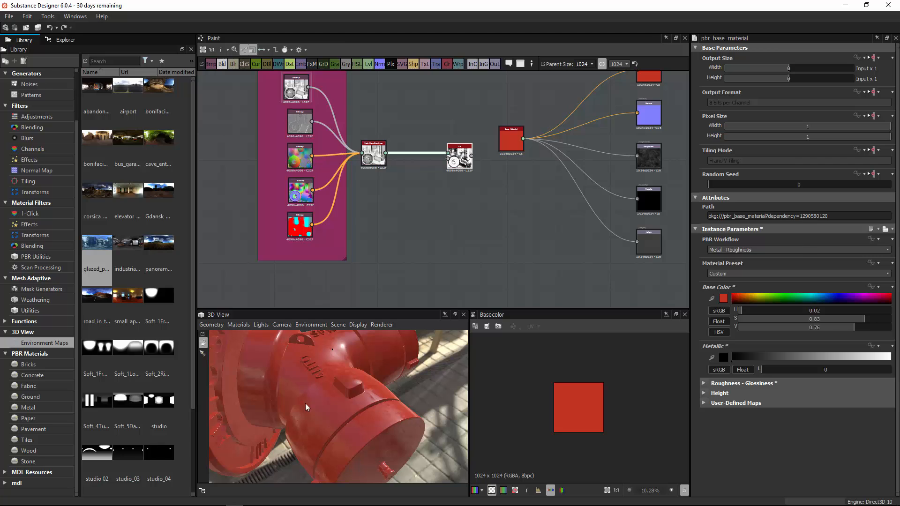
pyautogui.hotkey('alt', 'Tab')
pyautogui.press('Right')
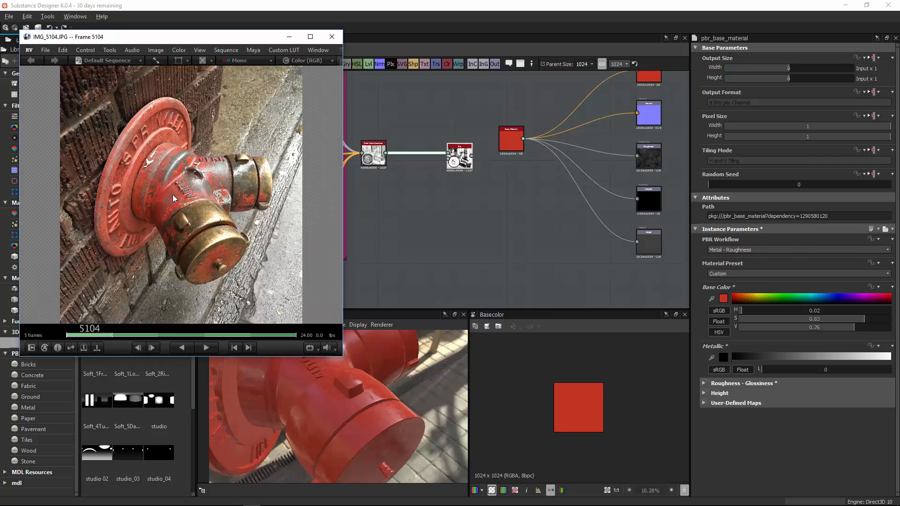
pyautogui.press('1')
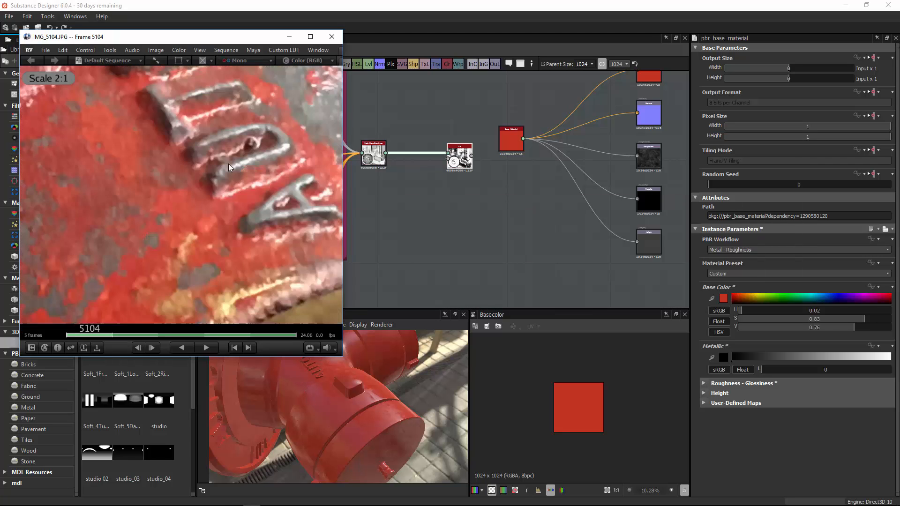
pyautogui.keyDown('ctrl'); pyautogui.moveTo(226, 181); pyautogui.dragTo(197, 185); pyautogui.keyUp('ctrl')
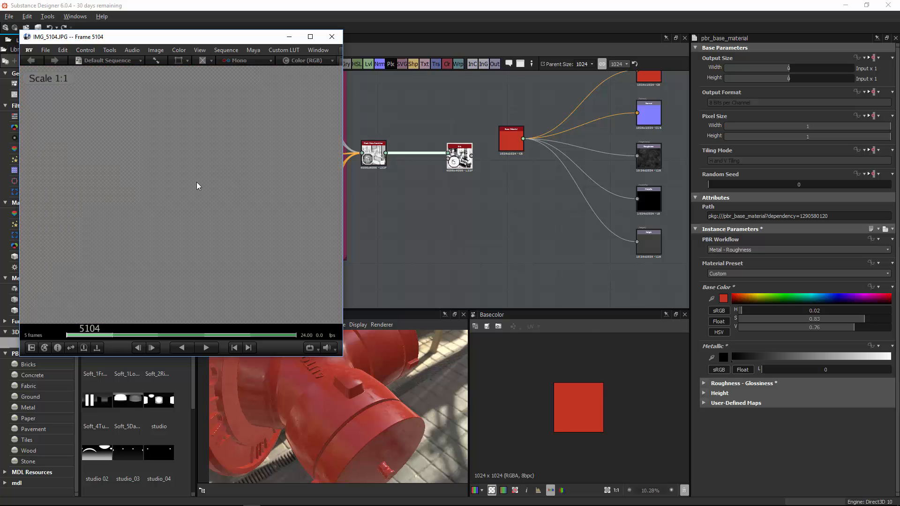
pyautogui.click(539, 170)
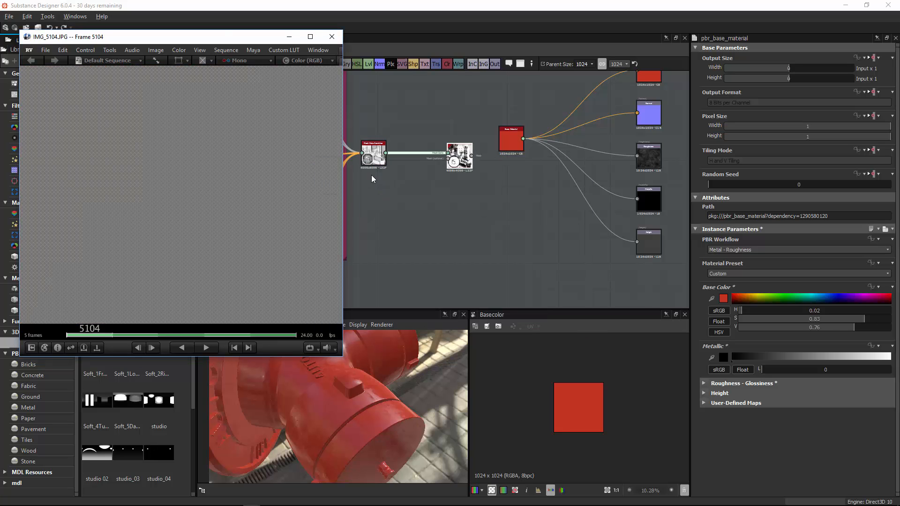
pyautogui.moveTo(203, 195)
pyautogui.mouseDown()
pyautogui.moveTo(282, 195)
pyautogui.moveTo(136, 188)
pyautogui.moveTo(276, 175)
pyautogui.moveTo(181, 182)
pyautogui.moveTo(192, 190)
pyautogui.mouseUp()
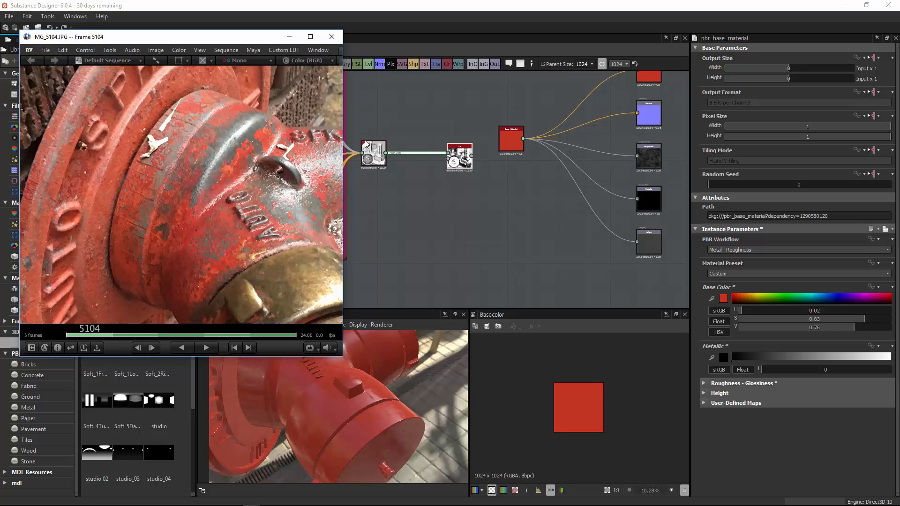
pyautogui.click(380, 14)
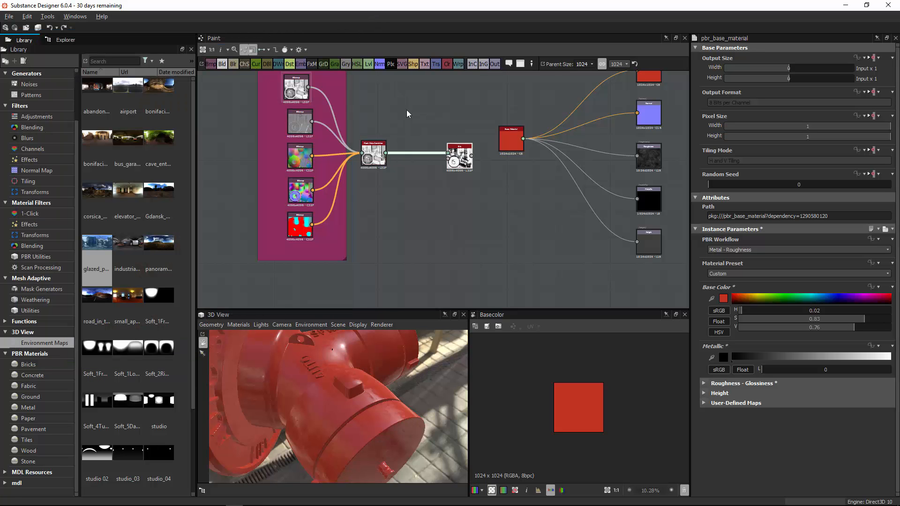
pyautogui.keyDown('alt'); pyautogui.moveTo(416, 174); pyautogui.dragTo(493, 141, button='right'); pyautogui.keyUp('alt')
pyautogui.moveTo(493, 141); pyautogui.dragTo(478, 143)
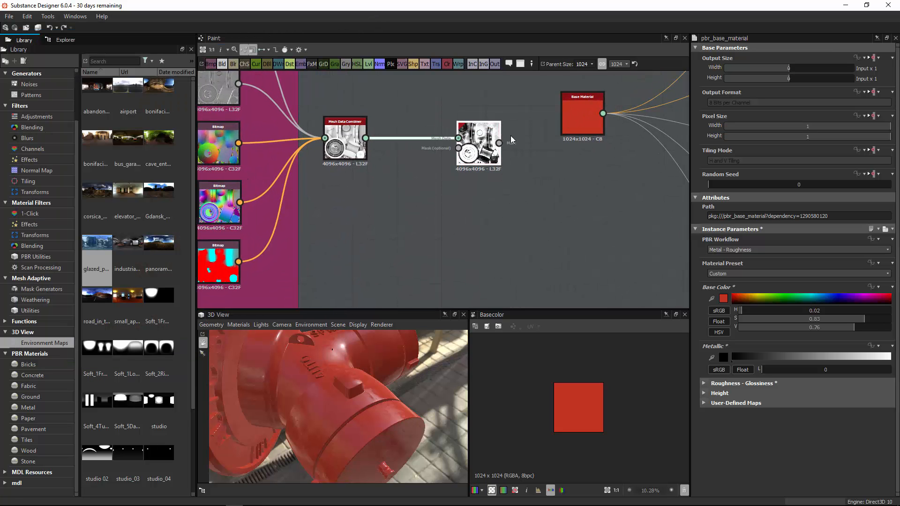
# Move the GEO frame, Mesh Data Combiner and mask generator nodes farther from the Base Material node to free up graph space.
pyautogui.keyDown('alt'); pyautogui.moveTo(532, 145); pyautogui.dragTo(465, 162, button='right'); pyautogui.keyUp('alt')
pyautogui.moveTo(466, 159); pyautogui.dragTo(434, 200, button='middle')
pyautogui.scroll(-2, 455, 181)
pyautogui.moveTo(268, 110); pyautogui.dragTo(464, 300)
pyautogui.moveTo(467, 189); pyautogui.dragTo(399, 189)
pyautogui.click(439, 189)
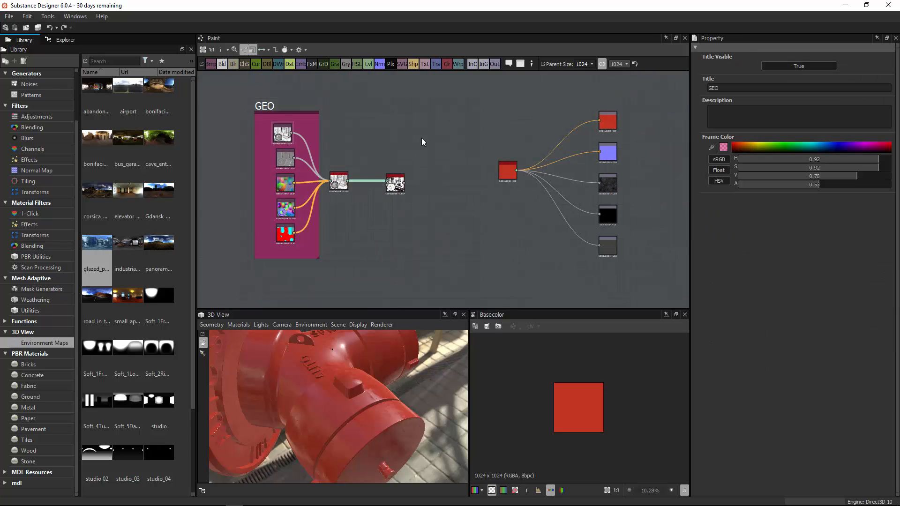
# Add a frame titled MASK around the mask generator node and set its frame color alpha to 0.73.
pyautogui.rightClick(386, 182)
pyautogui.click(437, 243)
pyautogui.write('MASK')
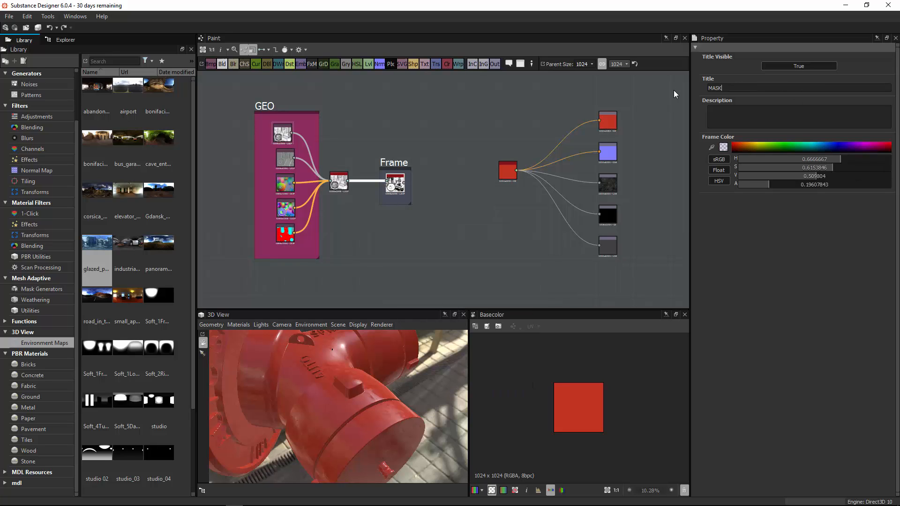
pyautogui.press('Return')
pyautogui.moveTo(792, 185); pyautogui.dragTo(841, 185)
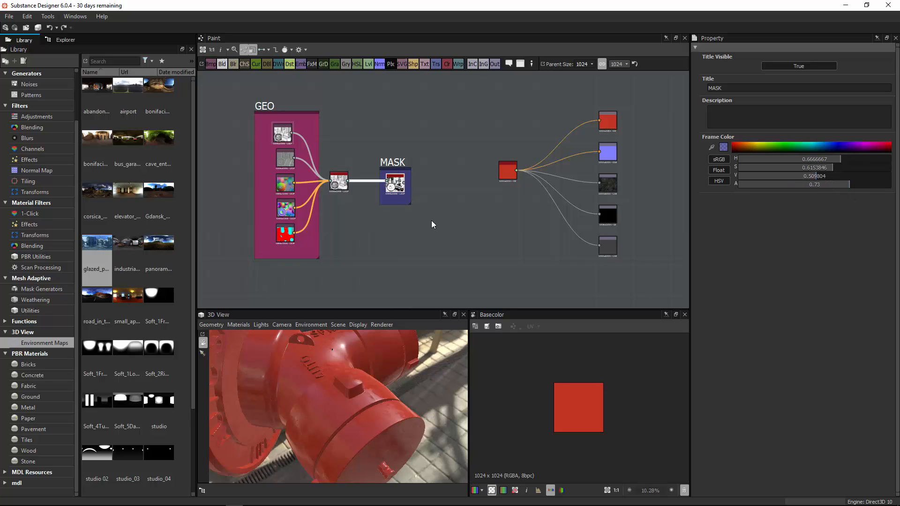
# Enlarge the MASK frame, align it beside the GEO frame, and position the mask generator node near its upper edge.
pyautogui.moveTo(409, 203); pyautogui.dragTo(476, 302)
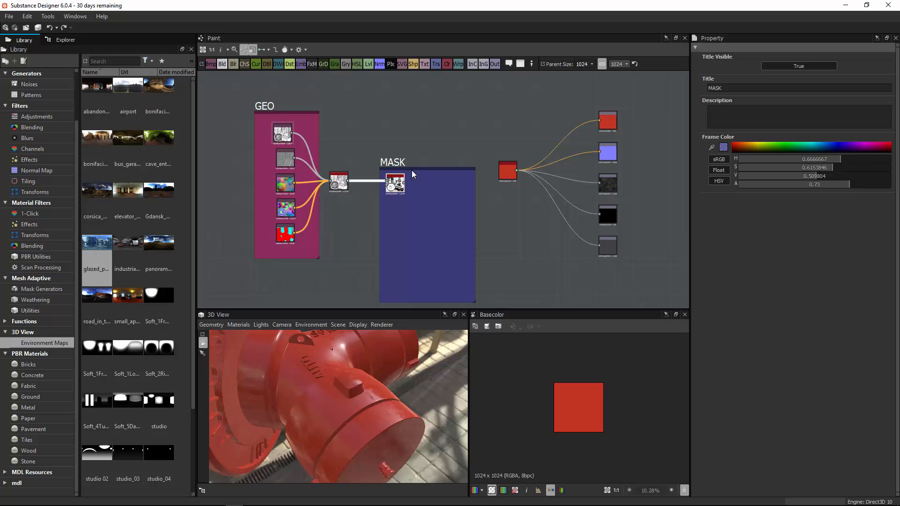
pyautogui.moveTo(414, 169); pyautogui.dragTo(401, 110)
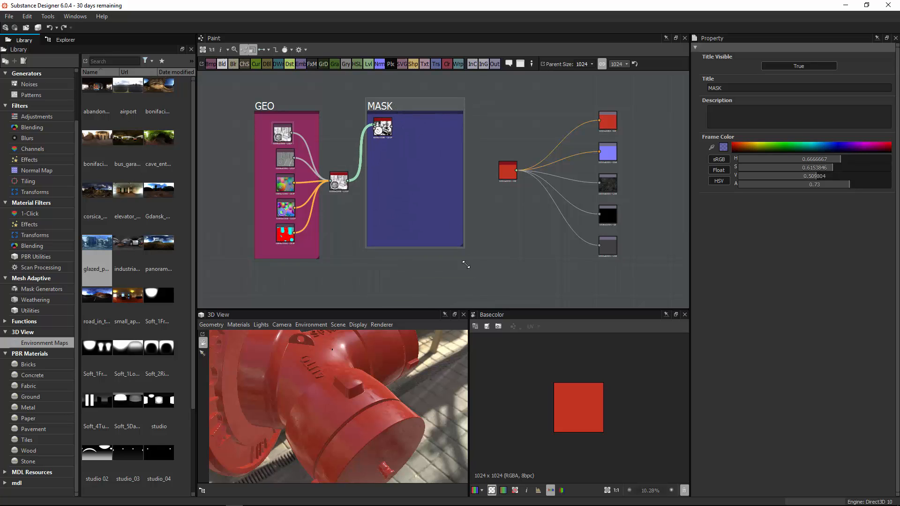
pyautogui.moveTo(466, 264); pyautogui.dragTo(468, 271)
pyautogui.moveTo(379, 122); pyautogui.dragTo(407, 122)
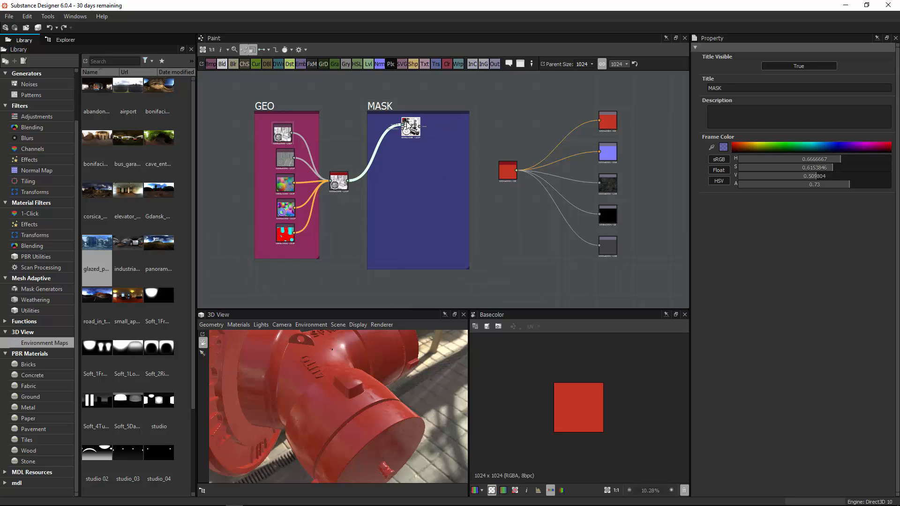
# Reposition the Base Material node beside its outputs and move the whole group farther from the MASK frame.
pyautogui.scroll(2, 457, 136)
pyautogui.moveTo(527, 127); pyautogui.dragTo(518, 122, button='middle')
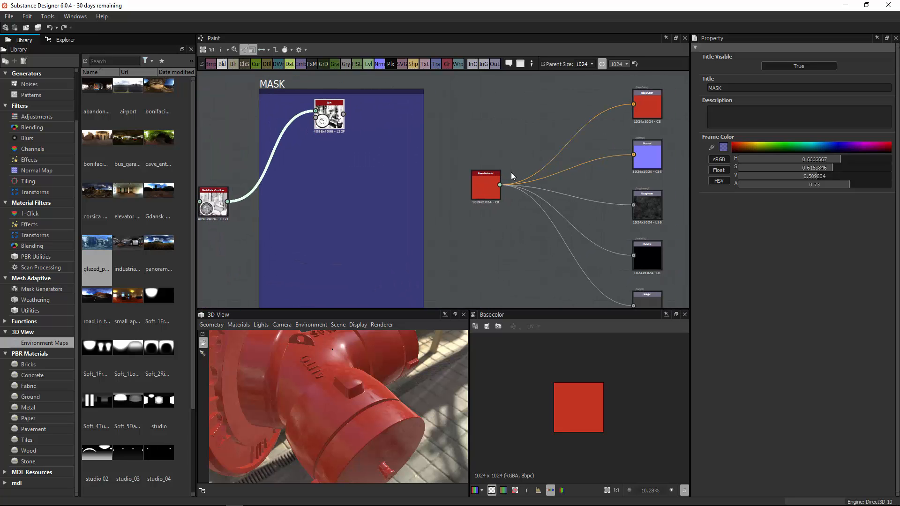
pyautogui.moveTo(486, 187); pyautogui.dragTo(471, 106)
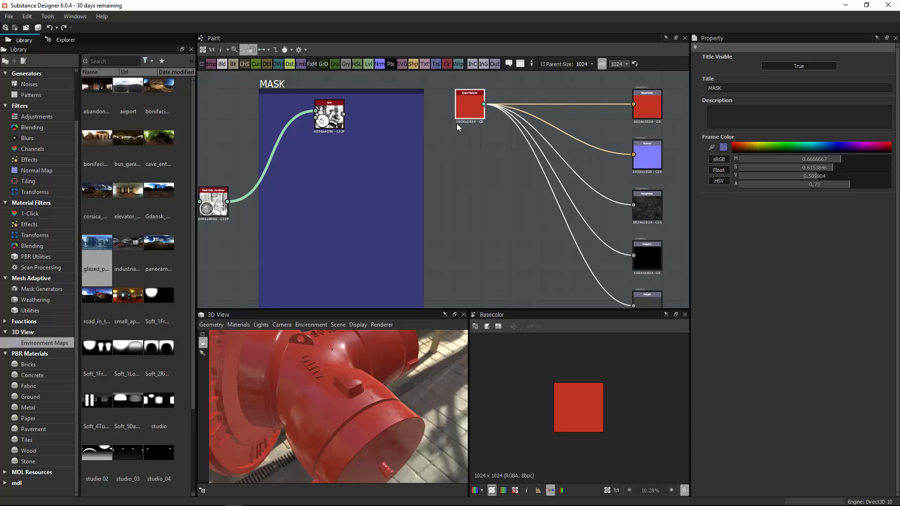
pyautogui.moveTo(460, 117); pyautogui.dragTo(523, 199)
pyautogui.moveTo(512, 157); pyautogui.dragTo(391, 159, button='middle')
pyautogui.scroll(-3, 574, 172)
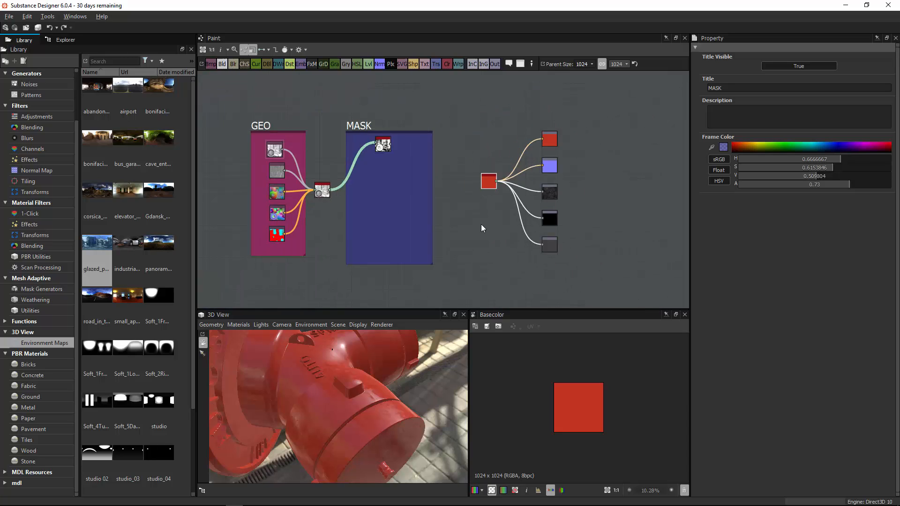
pyautogui.scroll(-1, 578, 176)
pyautogui.moveTo(610, 117); pyautogui.dragTo(478, 265)
pyautogui.moveTo(495, 182); pyautogui.dragTo(546, 187)
pyautogui.click(562, 186)
pyautogui.scroll(2, 503, 187)
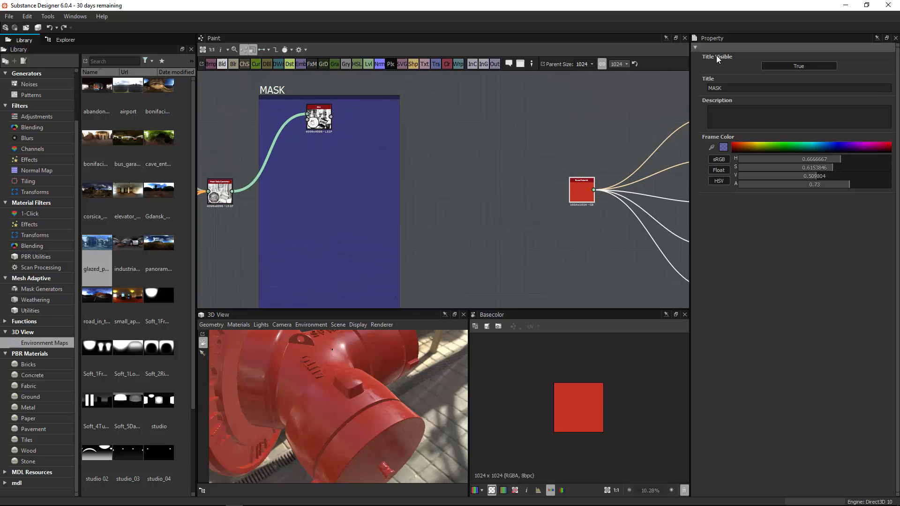
# Set the Base Material's user-defined Base Color map to True so the node takes a Base Color input.
pyautogui.click(547, 150)
pyautogui.click(580, 185)
pyautogui.click(731, 404)
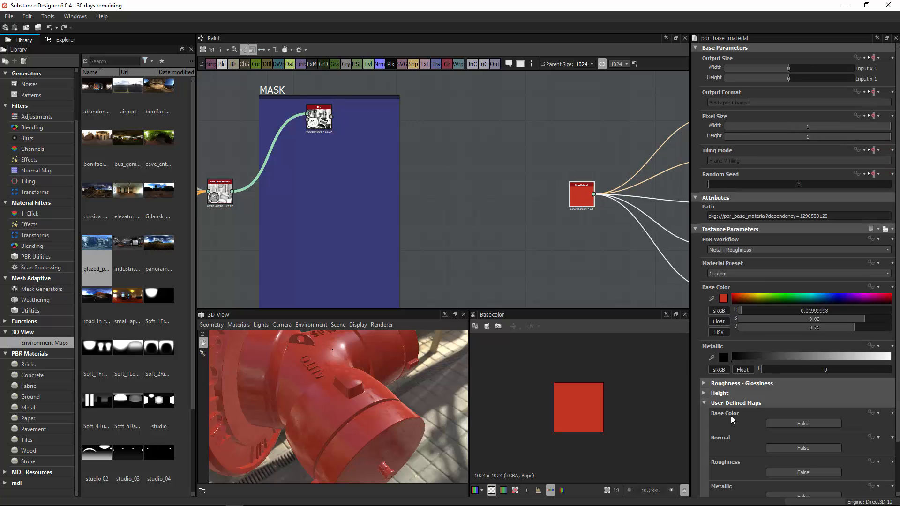
pyautogui.click(792, 424)
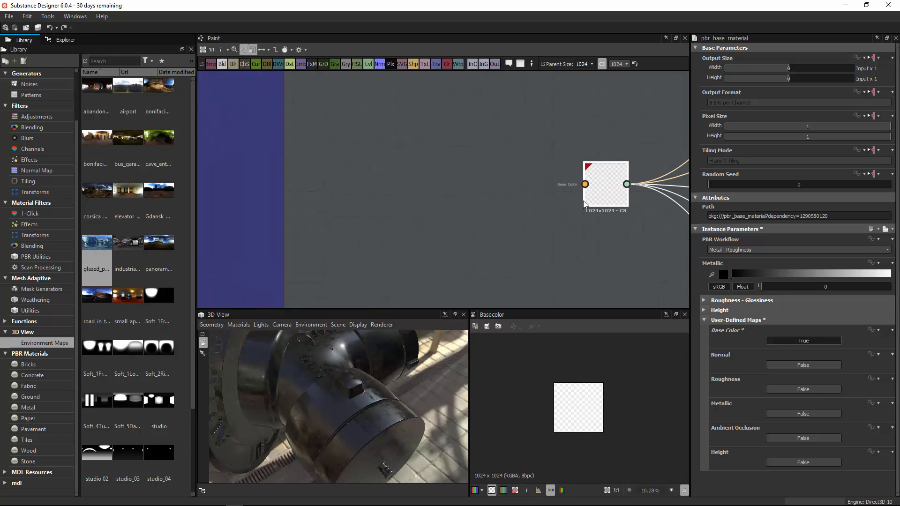
pyautogui.press('f')
pyautogui.scroll(3, 477, 215)
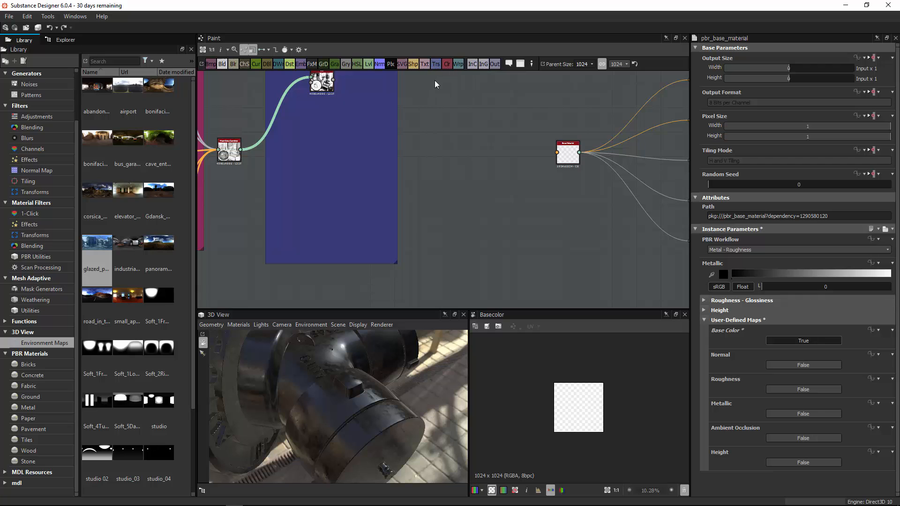
# Add a Uniform Color node above the MASK frame and shift the Base Material and its output nodes farther away.
pyautogui.click(448, 64)
pyautogui.moveTo(403, 284); pyautogui.dragTo(407, 121)
pyautogui.scroll(-3, 408, 160)
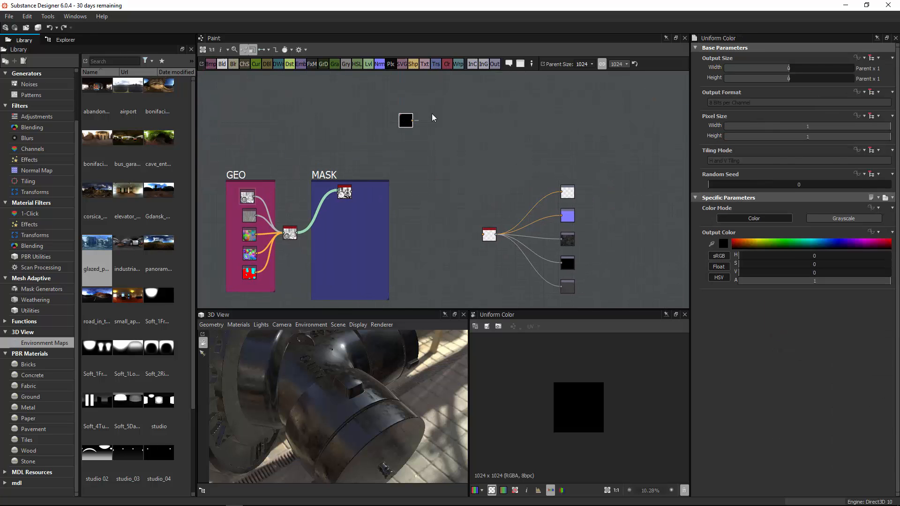
pyautogui.moveTo(433, 118); pyautogui.dragTo(400, 74, button='middle')
pyautogui.moveTo(479, 116); pyautogui.dragTo(596, 257)
pyautogui.moveTo(458, 187); pyautogui.dragTo(546, 190)
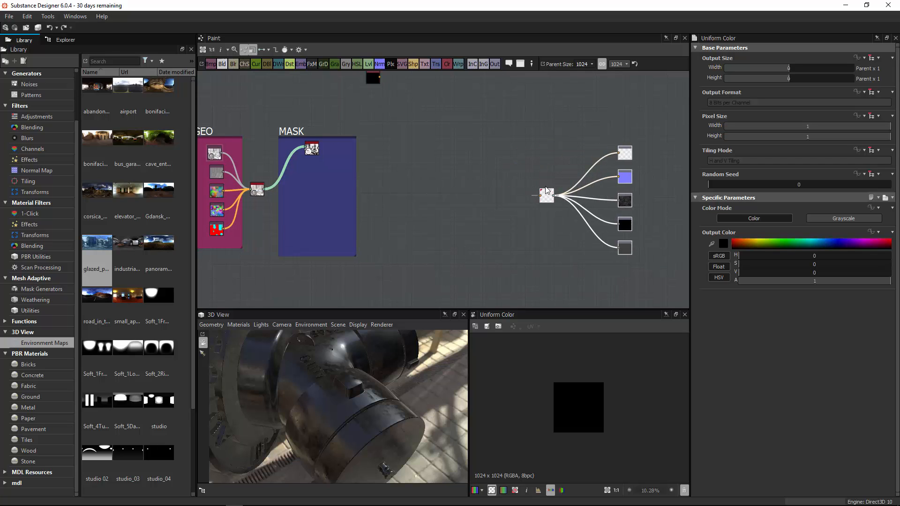
# Add a frame titled BASE COLOR around the Uniform Color node and widen it into a long strip above the MASK frame.
pyautogui.moveTo(428, 157); pyautogui.dragTo(436, 206, button='middle')
pyautogui.rightClick(381, 129)
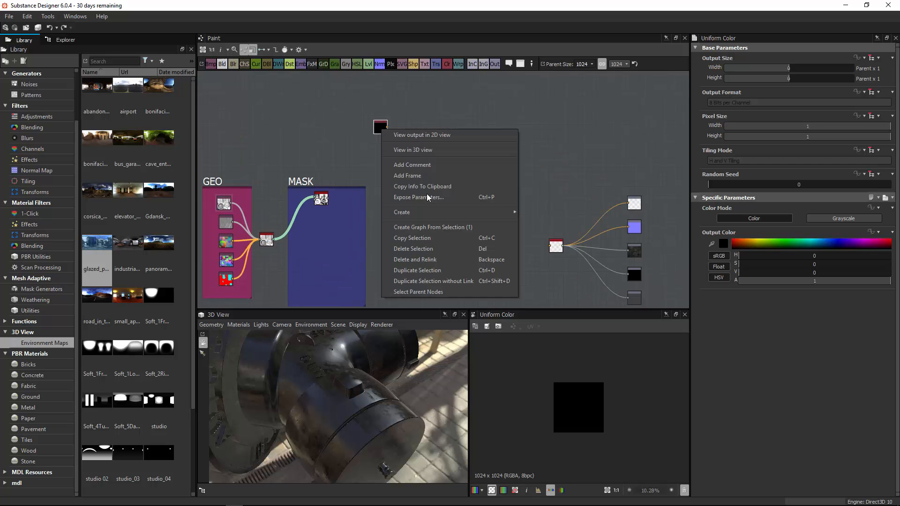
pyautogui.click(453, 176)
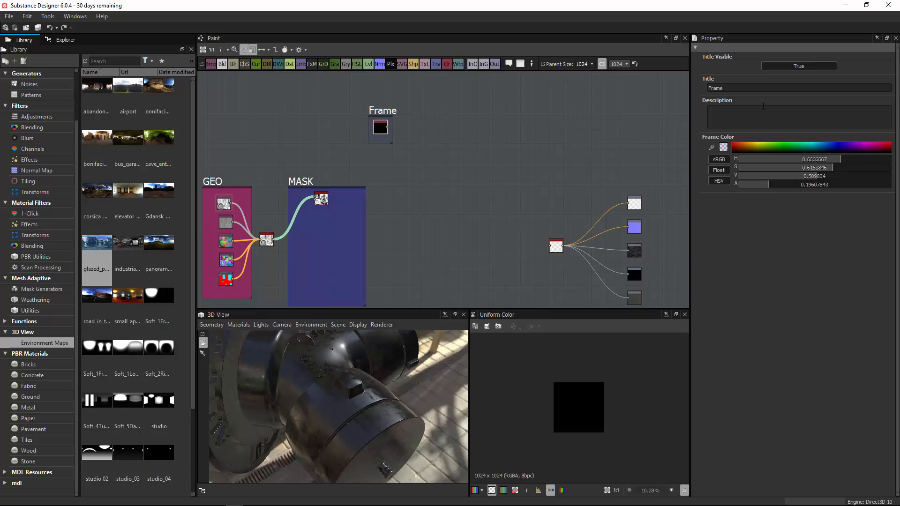
pyautogui.doubleClick(716, 88)
pyautogui.write('BASE COLOR')
pyautogui.press('Return')
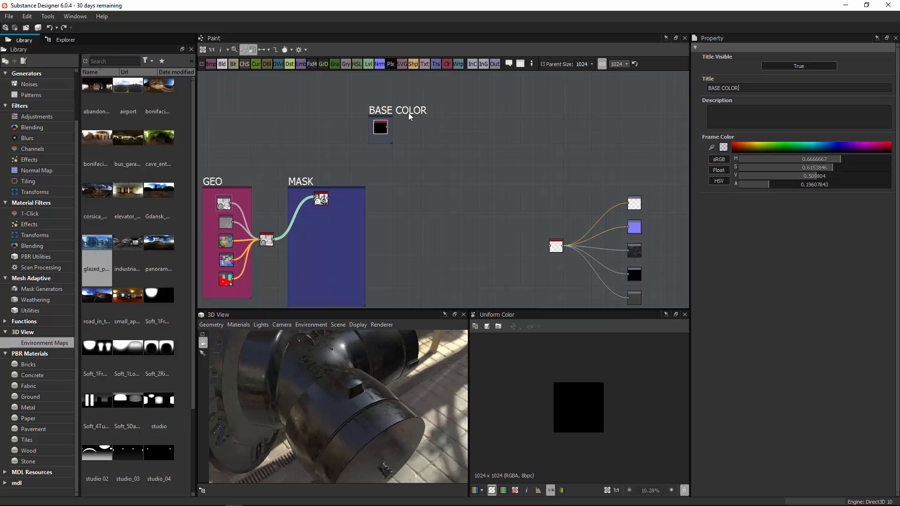
pyautogui.moveTo(405, 150); pyautogui.dragTo(576, 178)
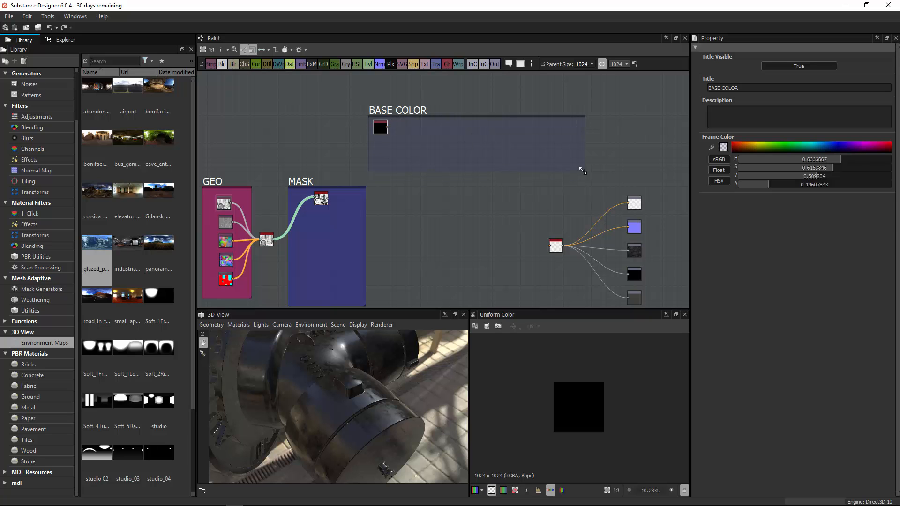
# Move the Base Material and its output nodes beyond the far end of the BASE COLOR frame.
pyautogui.moveTo(605, 181); pyautogui.dragTo(522, 109, button='middle')
pyautogui.moveTo(612, 138); pyautogui.dragTo(479, 234)
pyautogui.moveTo(474, 174); pyautogui.dragTo(571, 176)
pyautogui.moveTo(336, 94); pyautogui.dragTo(338, 139, button='middle')
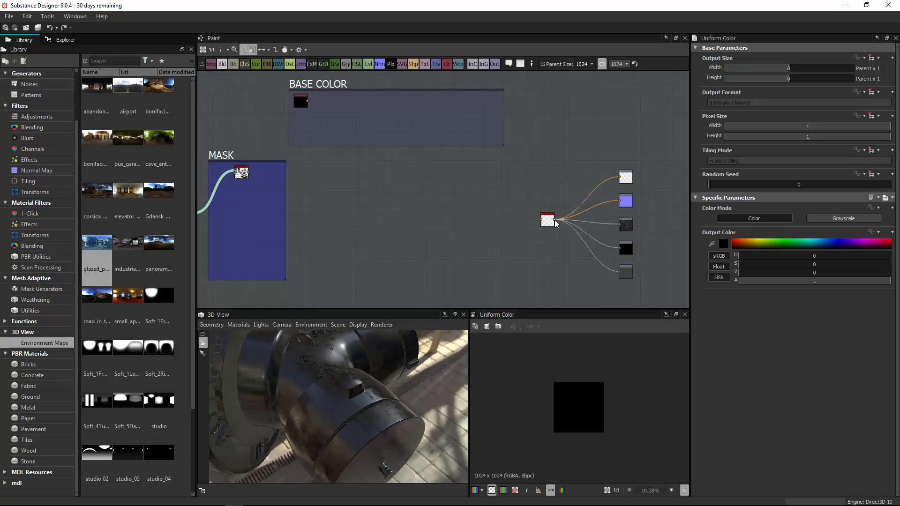
pyautogui.scroll(3, 558, 218)
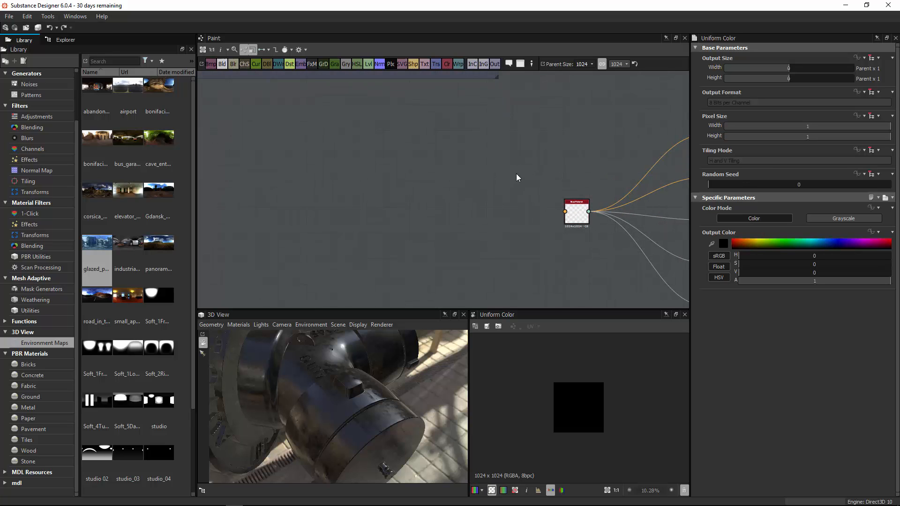
pyautogui.scroll(-2, 370, 200)
pyautogui.moveTo(371, 201); pyautogui.dragTo(469, 295, button='middle')
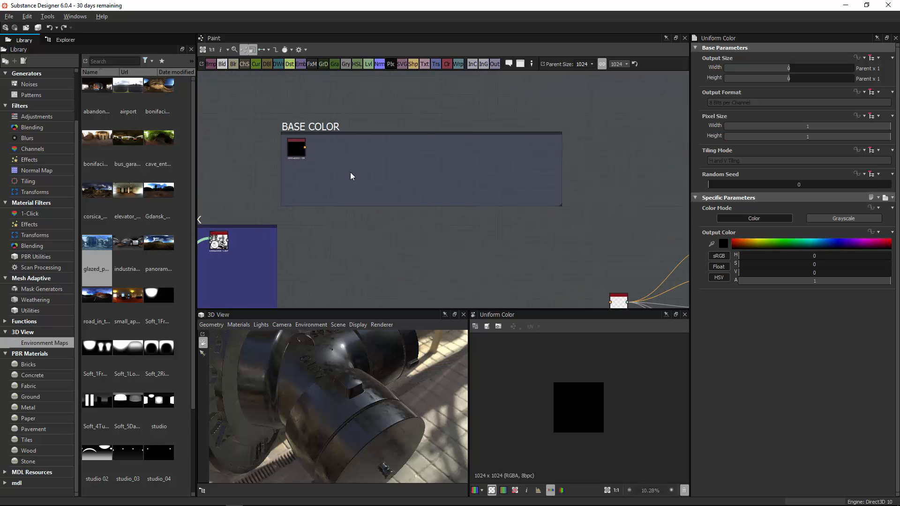
# Bring up IMG_5104.JPG in RV and sample the hydrant's red paint as the Uniform Color node's Output Color.
pyautogui.scroll(2, 350, 173)
pyautogui.moveTo(382, 146); pyautogui.dragTo(414, 134, button='middle')
pyautogui.click(313, 136)
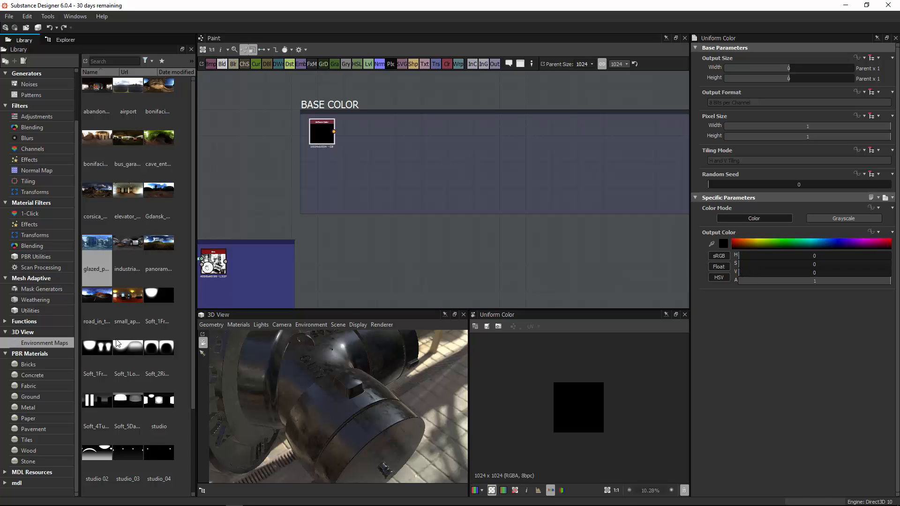
pyautogui.click(268, 500)
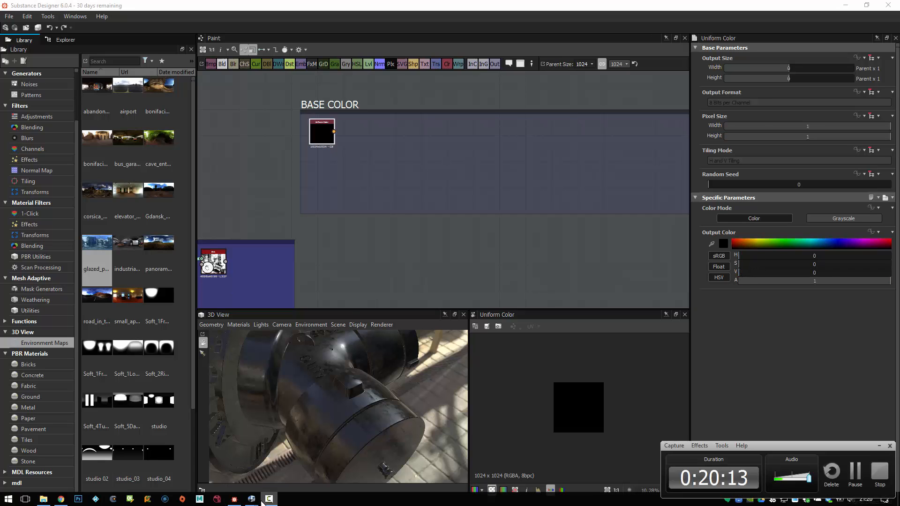
pyautogui.click(268, 500)
pyautogui.click(250, 500)
pyautogui.click(207, 459)
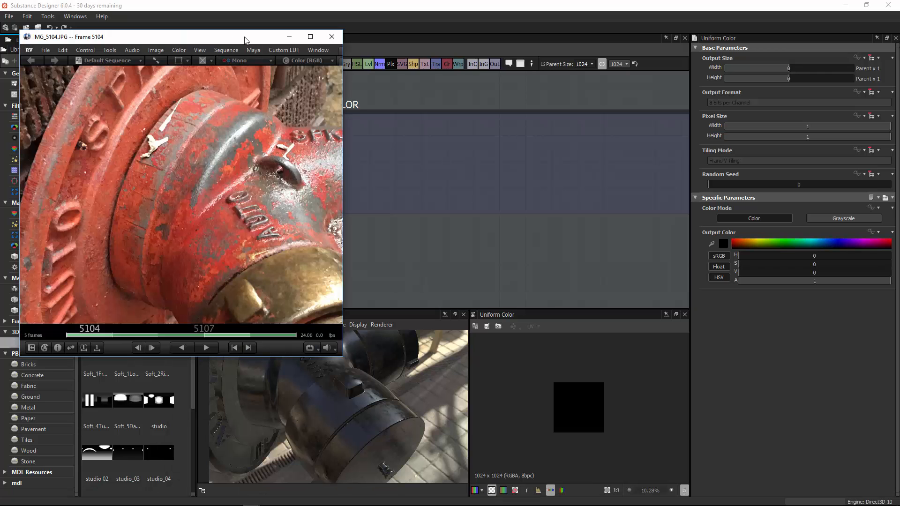
pyautogui.moveTo(230, 37); pyautogui.dragTo(205, 145)
pyautogui.click(712, 244)
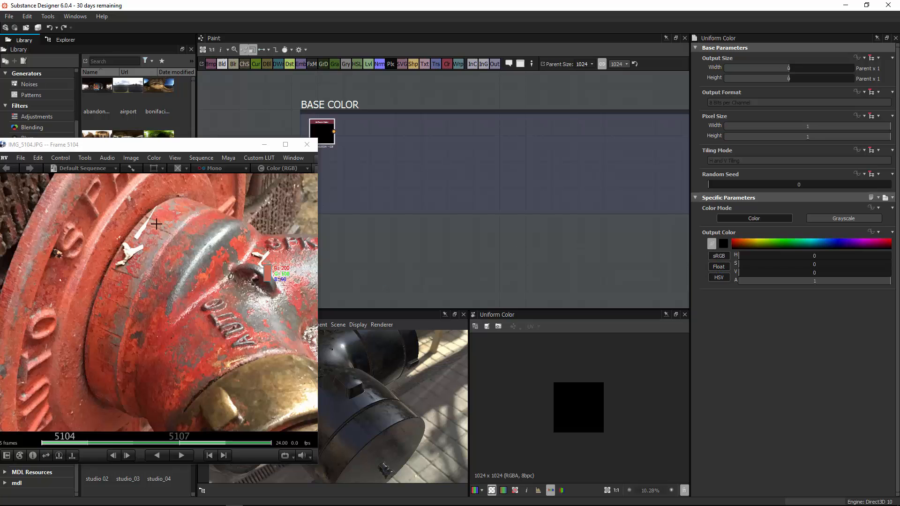
pyautogui.click(103, 252)
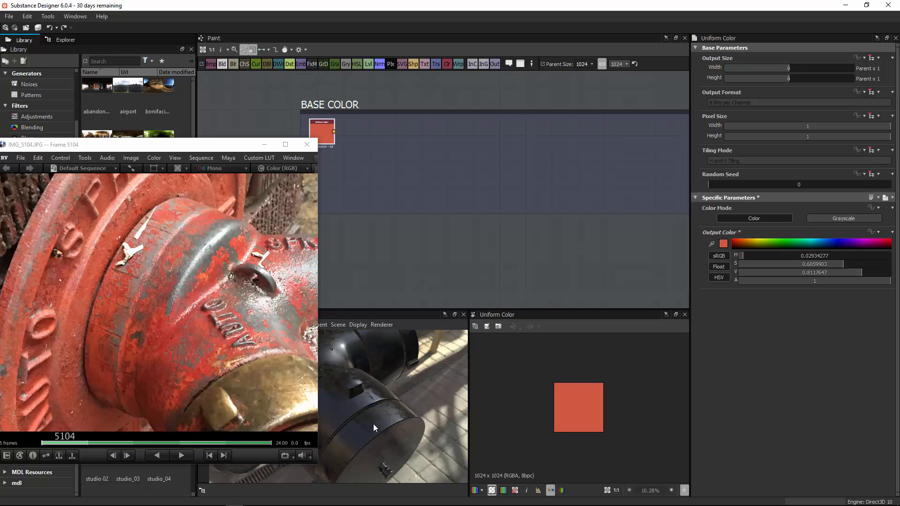
pyautogui.click(264, 145)
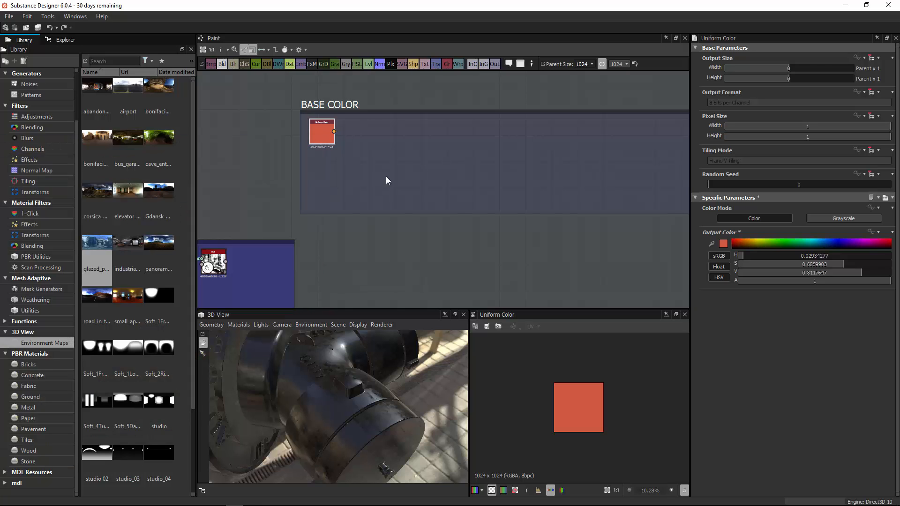
# Connect the Uniform Color node to the Base Material's Base Color input and check the paint on the hydrant in the 3D view.
pyautogui.moveTo(434, 137); pyautogui.dragTo(309, 67, button='middle')
pyautogui.scroll(-3, 367, 201)
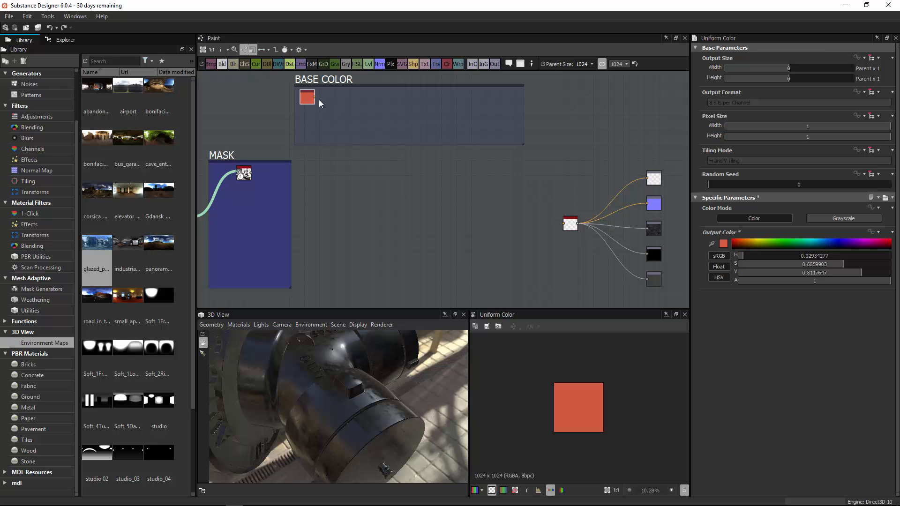
pyautogui.moveTo(314, 97); pyautogui.dragTo(564, 224)
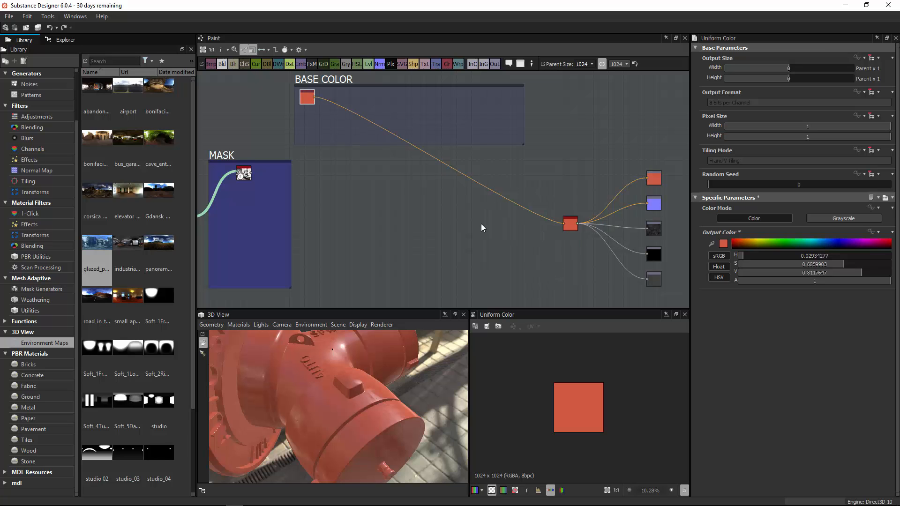
pyautogui.moveTo(356, 393); pyautogui.dragTo(351, 353)
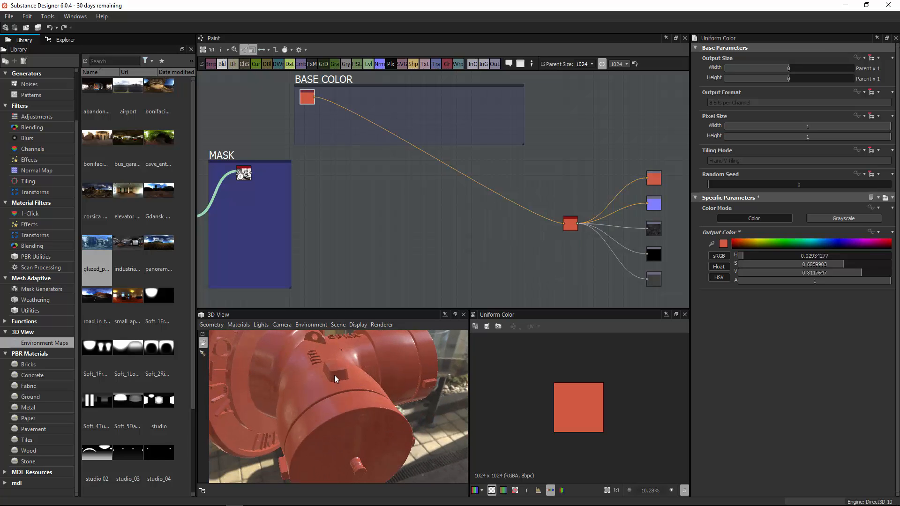
pyautogui.click(359, 325)
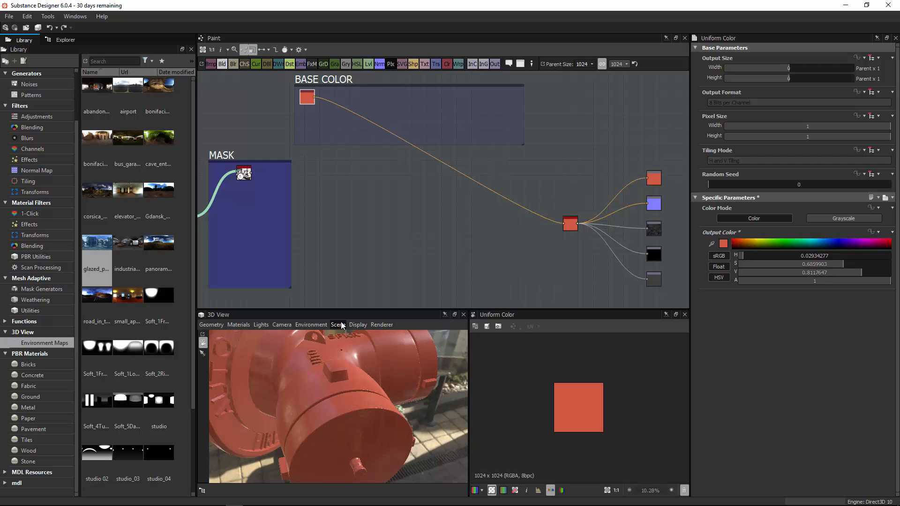
pyautogui.click(340, 325)
pyautogui.click(344, 326)
# Set the Uniform Color's saturation to 0.79 and check the stronger red on the hydrant from several angles.
pyautogui.moveTo(347, 397); pyautogui.dragTo(445, 364)
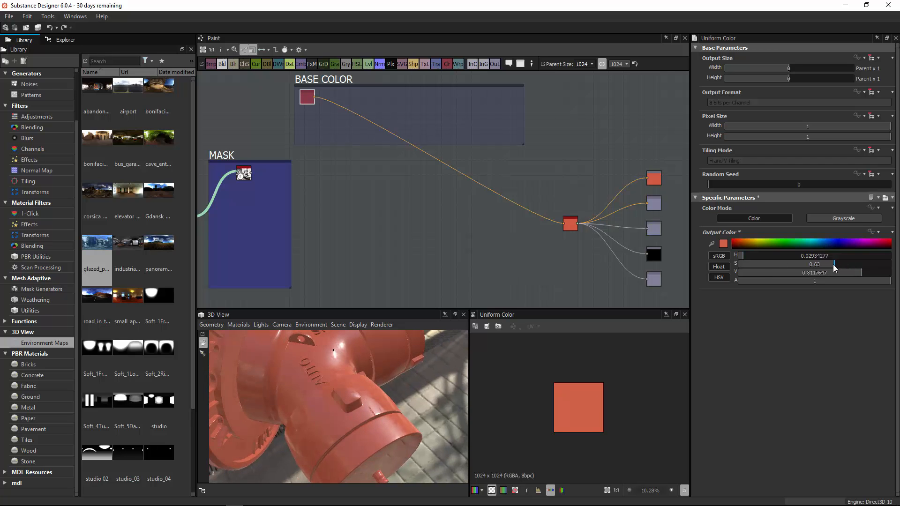
pyautogui.moveTo(840, 268); pyautogui.dragTo(858, 267)
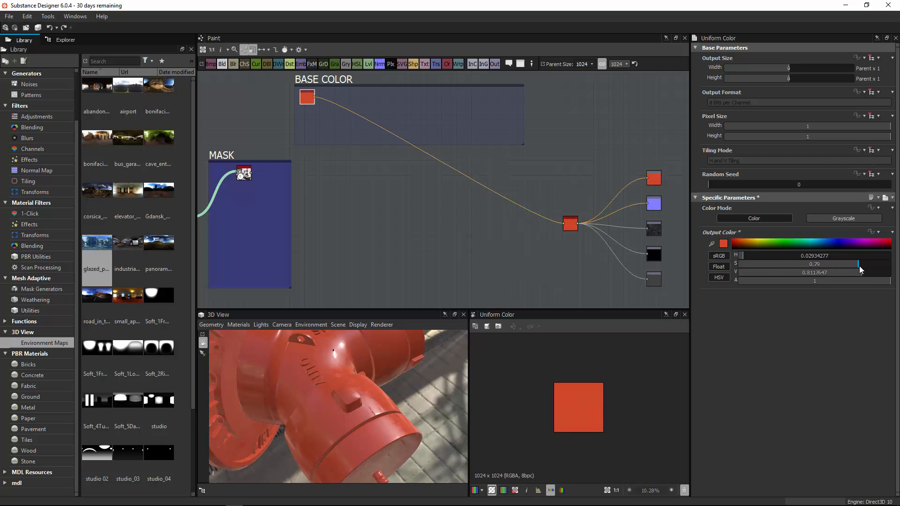
pyautogui.moveTo(413, 403); pyautogui.dragTo(317, 400)
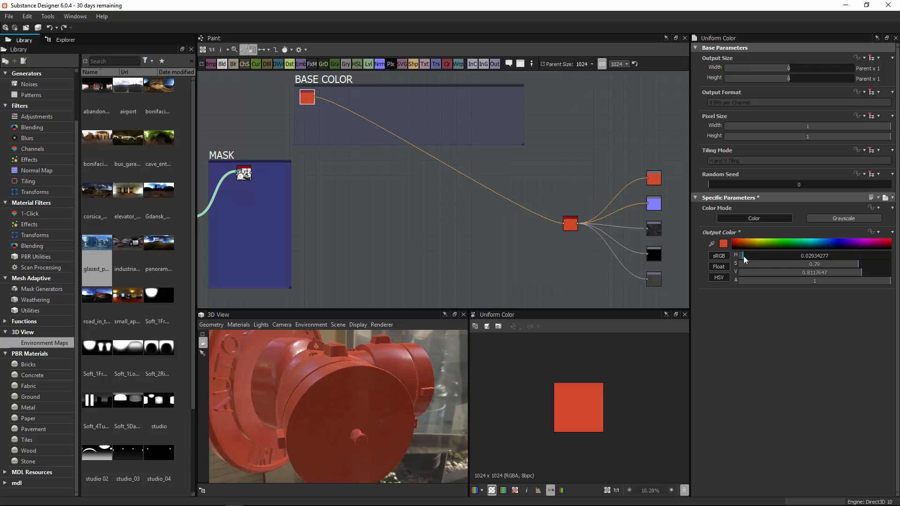
# Set the Uniform Color's hue to 0.02 and compare the hydrant's red with the IMG_5104.JPG reference photo in RV.
pyautogui.moveTo(743, 256); pyautogui.dragTo(742, 257)
pyautogui.moveTo(358, 422); pyautogui.dragTo(360, 390)
pyautogui.hotkey('alt', 'Tab')
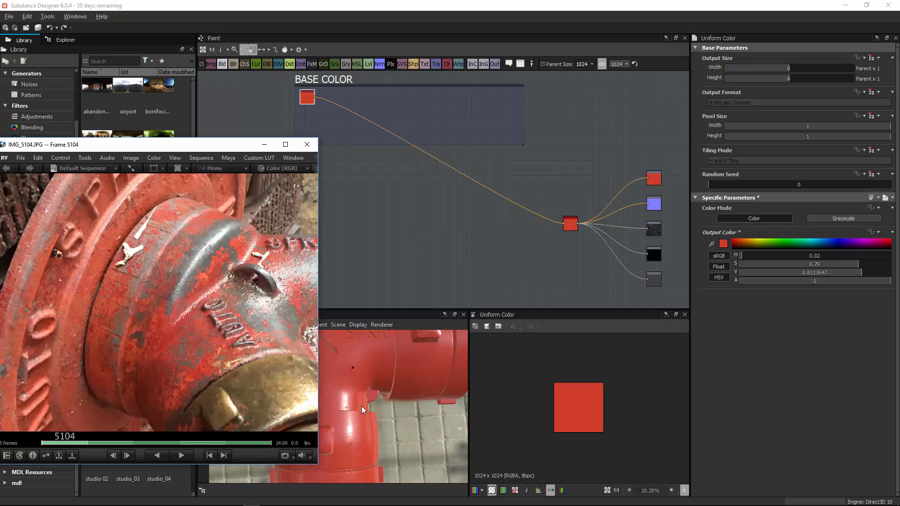
pyautogui.click(676, 271)
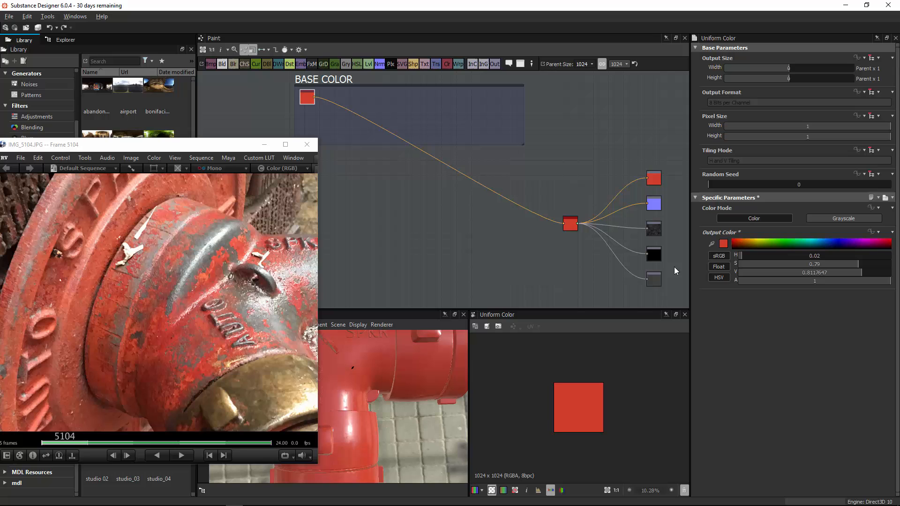
pyautogui.click(265, 144)
# Move the Uniform Color node to the lower part of the BASE COLOR frame and place a duplicate of it directly above.
pyautogui.moveTo(317, 115); pyautogui.dragTo(396, 153, button='middle')
pyautogui.scroll(2, 396, 153)
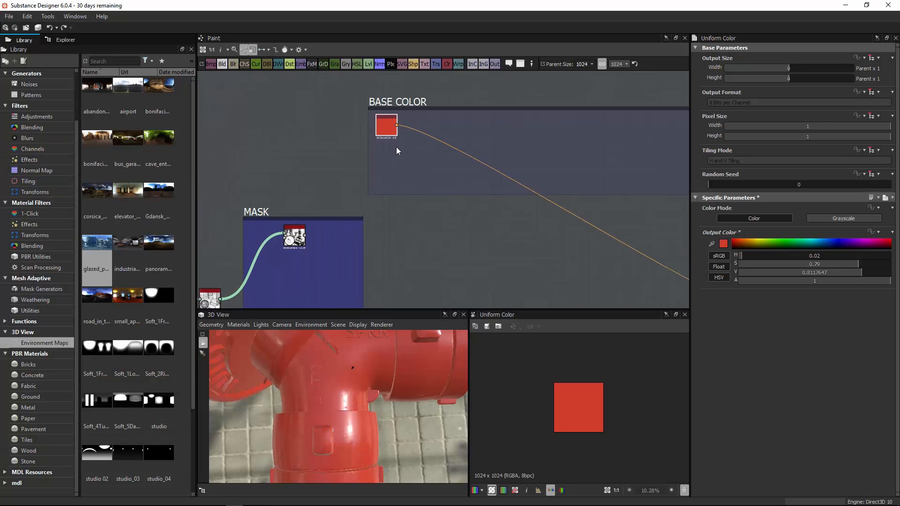
pyautogui.moveTo(388, 128); pyautogui.dragTo(395, 172)
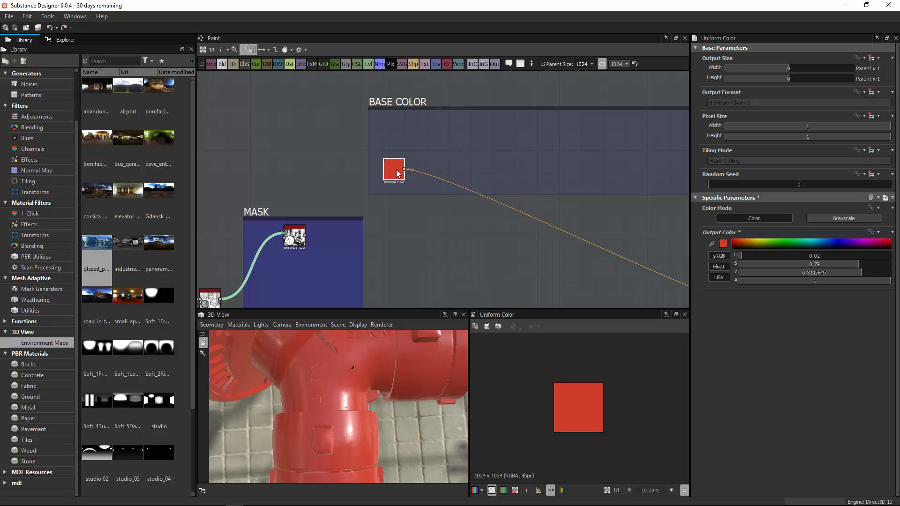
pyautogui.hotkey('ctrl', 'd')
pyautogui.moveTo(441, 187); pyautogui.dragTo(388, 125)
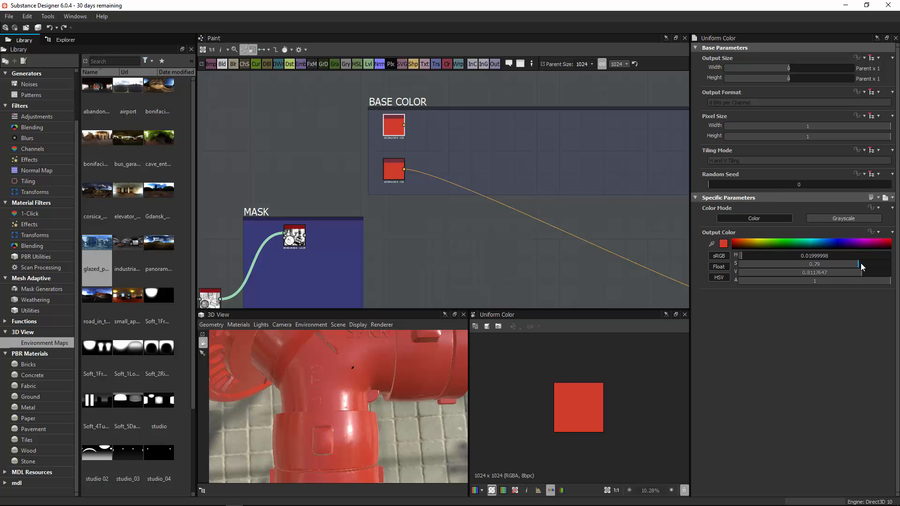
# Set the duplicate Uniform Color's Output Color to hue 0, saturation 0.85 and value 0.68.
pyautogui.moveTo(861, 263); pyautogui.dragTo(843, 273)
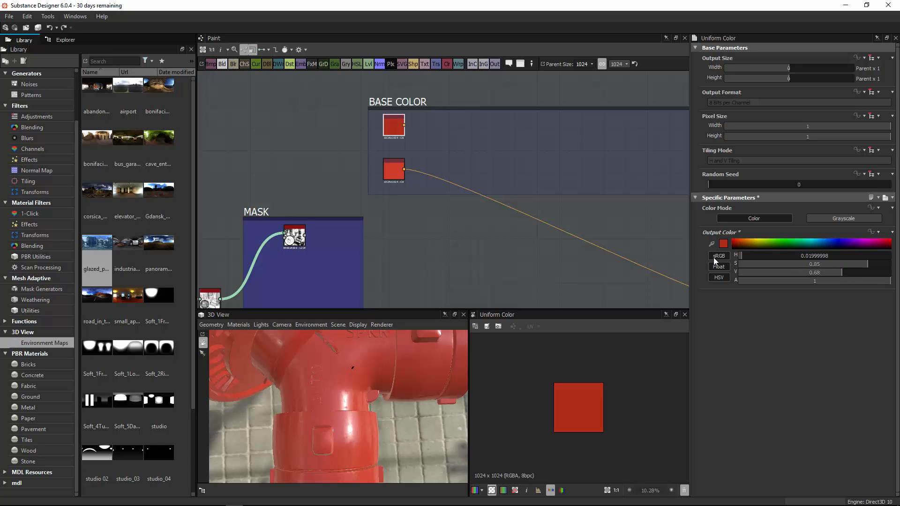
pyautogui.moveTo(742, 256); pyautogui.dragTo(739, 256)
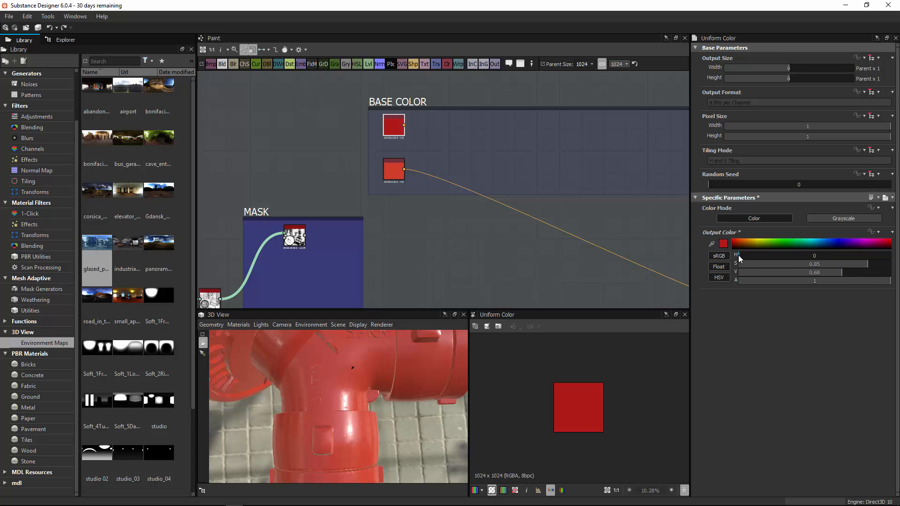
pyautogui.moveTo(422, 214); pyautogui.dragTo(392, 220, button='middle')
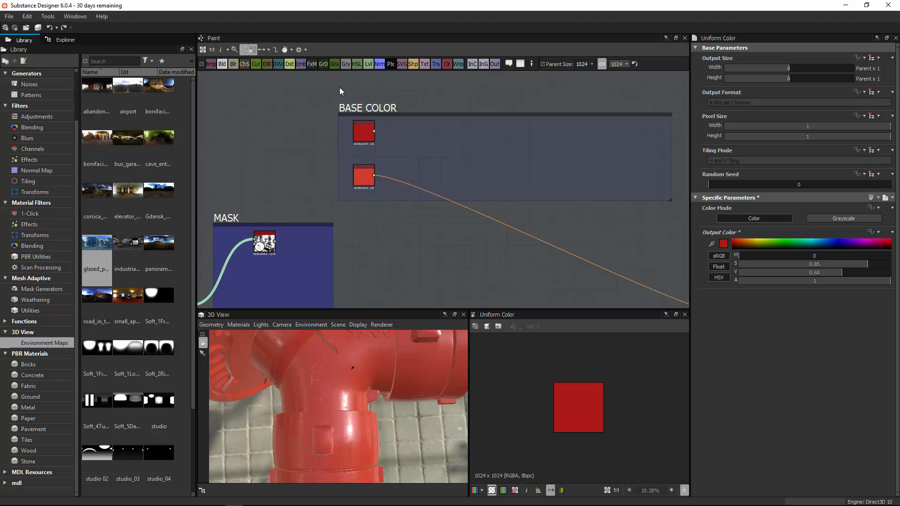
pyautogui.click(222, 64)
pyautogui.moveTo(435, 193); pyautogui.dragTo(458, 183)
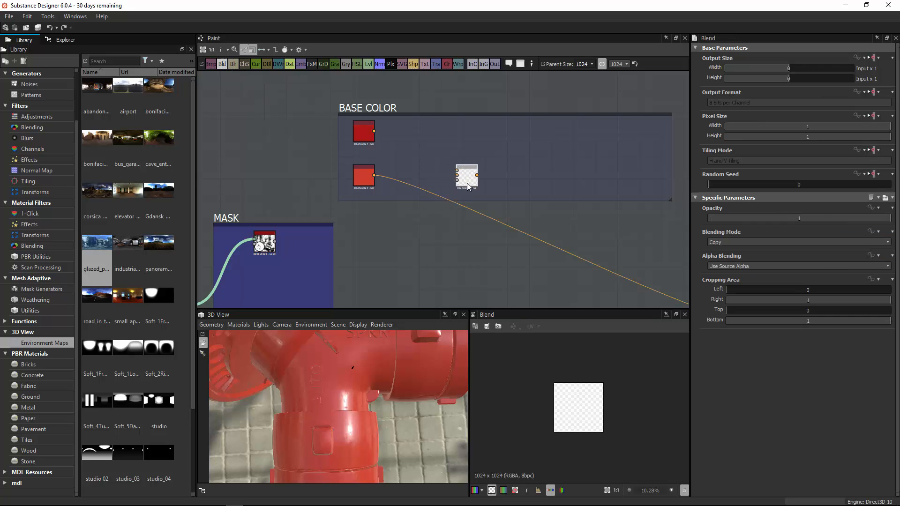
pyautogui.press('Delete')
# Insert a Blend node after the lower Uniform Color and connect the darker red Uniform Color to its Foreground input.
pyautogui.click(365, 173)
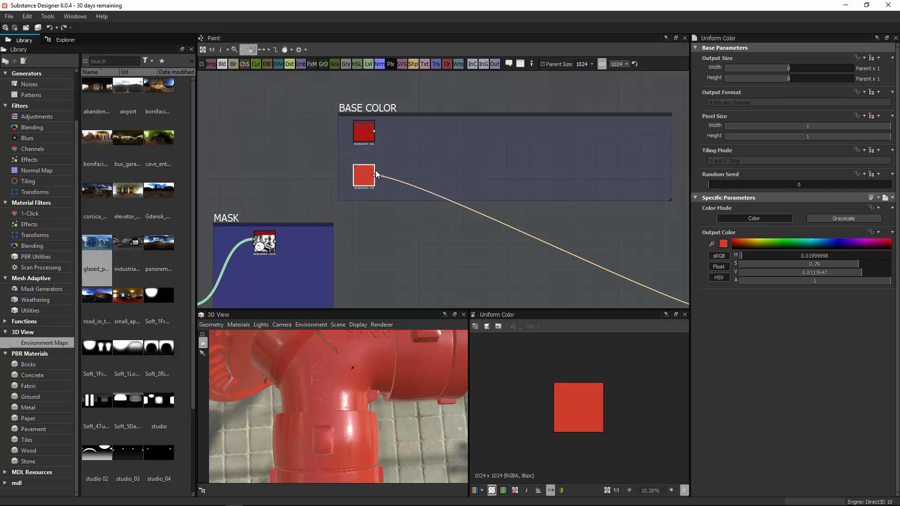
pyautogui.click(219, 64)
pyautogui.moveTo(403, 179); pyautogui.dragTo(421, 171)
pyautogui.scroll(3, 419, 185)
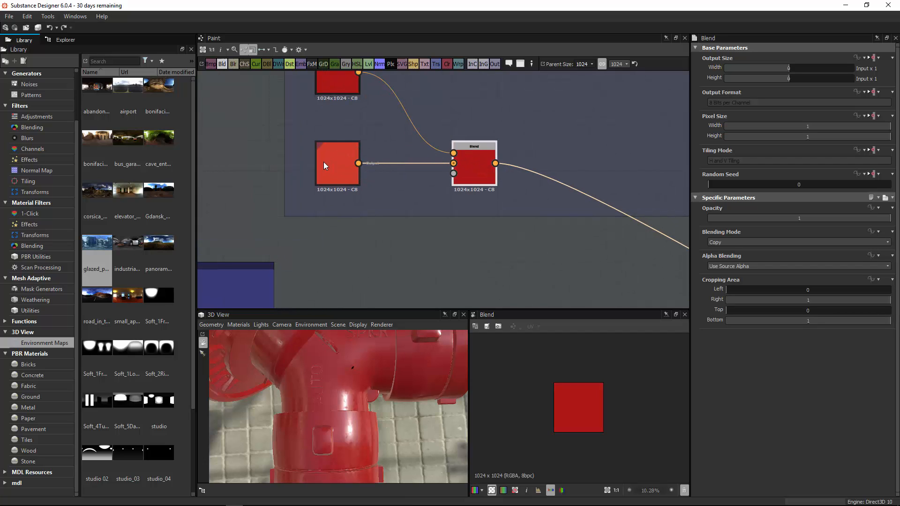
# Enlarge the 2D view on the Blend output and connect the Dirt mask to the Blend node's Opacity input.
pyautogui.scroll(-3, 508, 155)
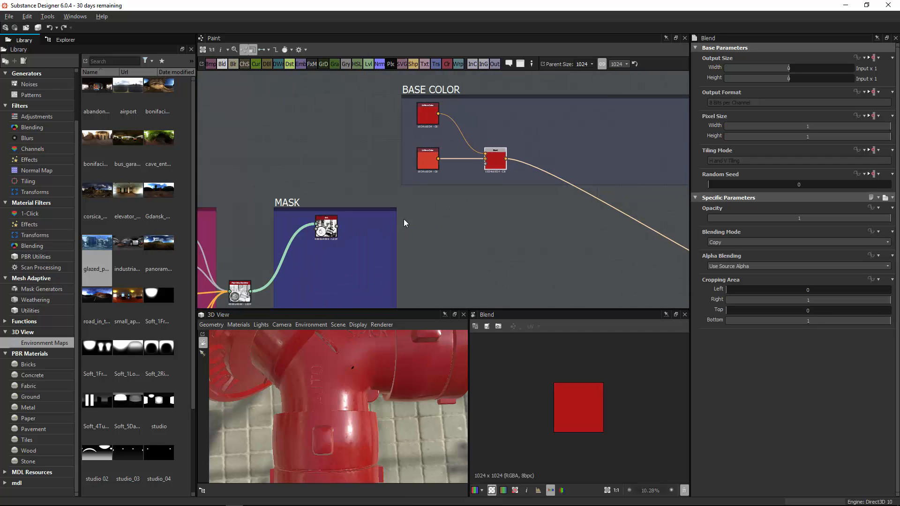
pyautogui.moveTo(454, 181); pyautogui.dragTo(449, 166, button='middle')
pyautogui.scroll(2, 450, 163)
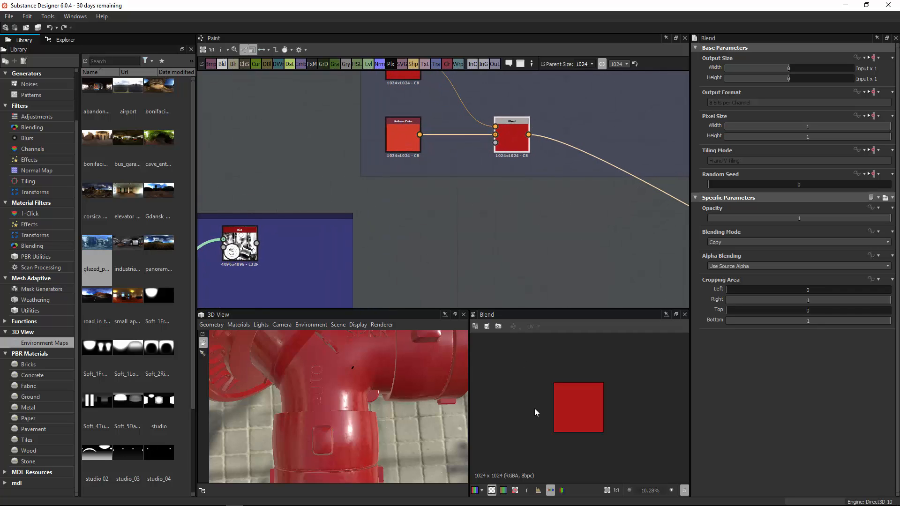
pyautogui.press('f')
pyautogui.press('f')
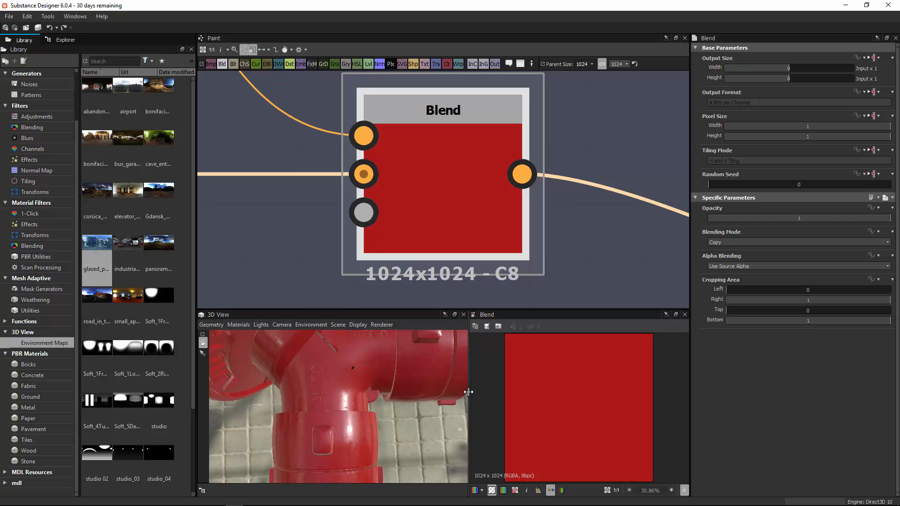
pyautogui.moveTo(468, 392); pyautogui.dragTo(401, 394)
pyautogui.scroll(-8, 542, 169)
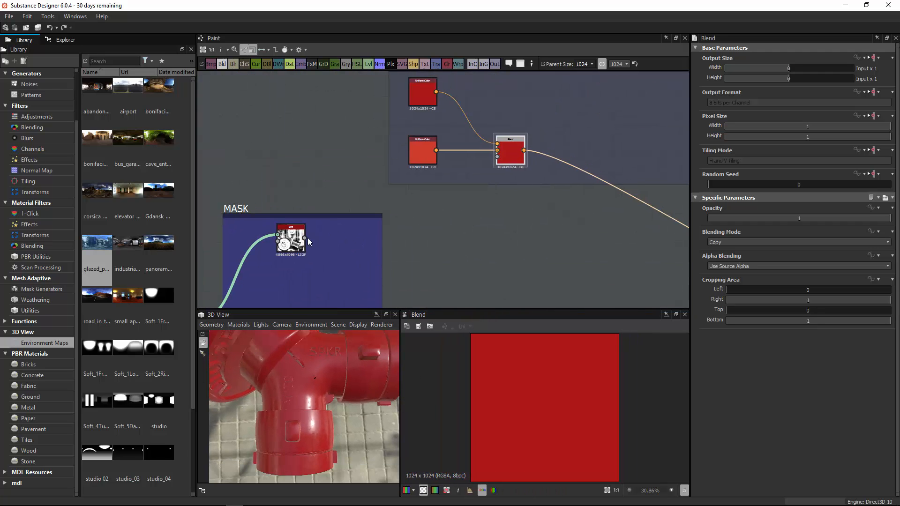
pyautogui.moveTo(305, 238); pyautogui.dragTo(497, 156)
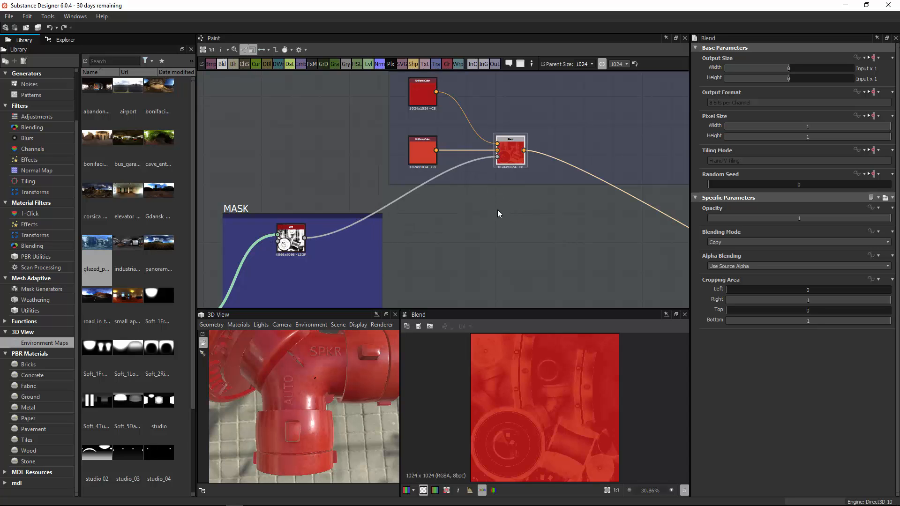
# Examine how the Dirt mask mixes the two reds on the hydrant and in a close-up of the blended texture.
pyautogui.moveTo(371, 350); pyautogui.dragTo(343, 375)
pyautogui.scroll(6, 494, 400)
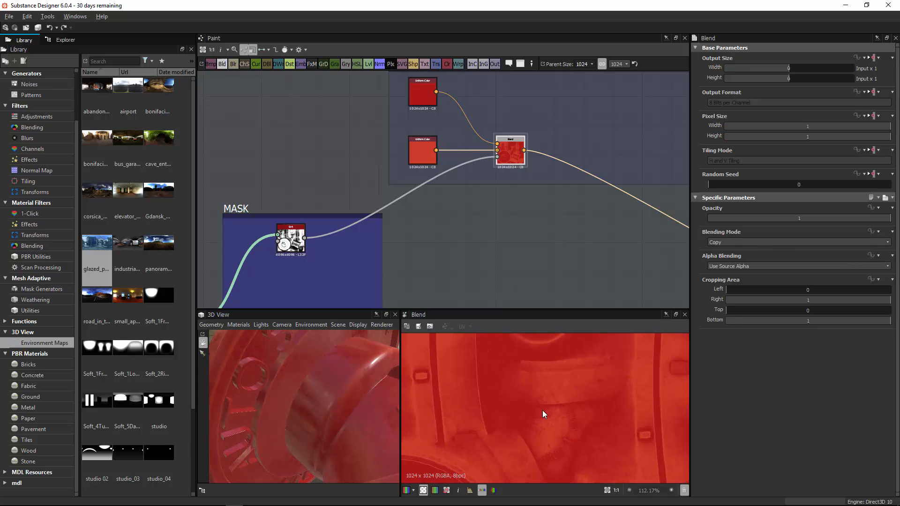
pyautogui.moveTo(513, 390); pyautogui.dragTo(641, 328, button='middle')
pyautogui.scroll(2, 516, 426)
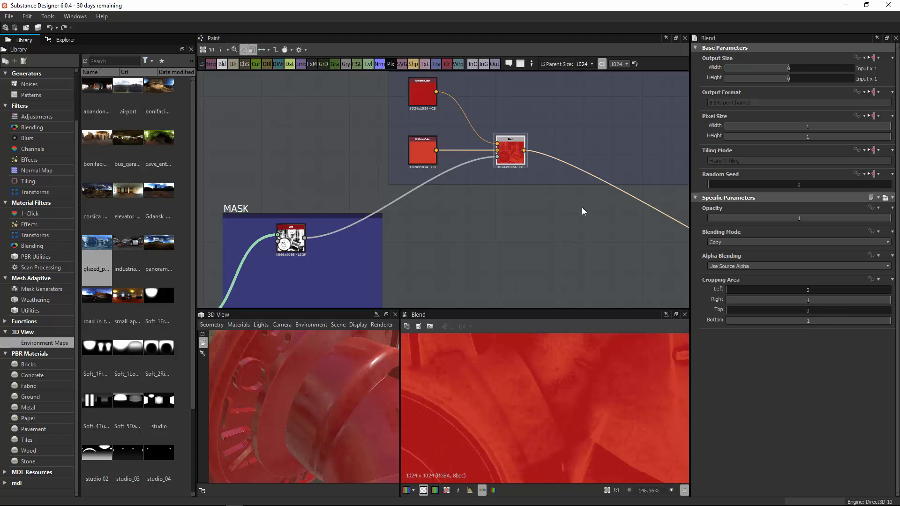
pyautogui.moveTo(581, 208); pyautogui.dragTo(487, 205, button='middle')
pyautogui.moveTo(253, 381); pyautogui.dragTo(311, 370)
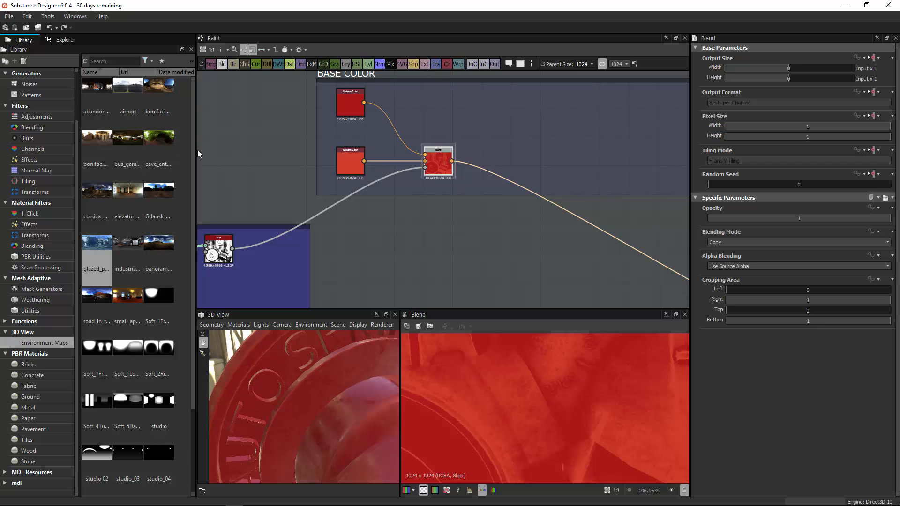
# Narrow the Library and make the 3D view wider and taller at the expense of the 2D view and graph.
pyautogui.moveTo(196, 150); pyautogui.dragTo(150, 150)
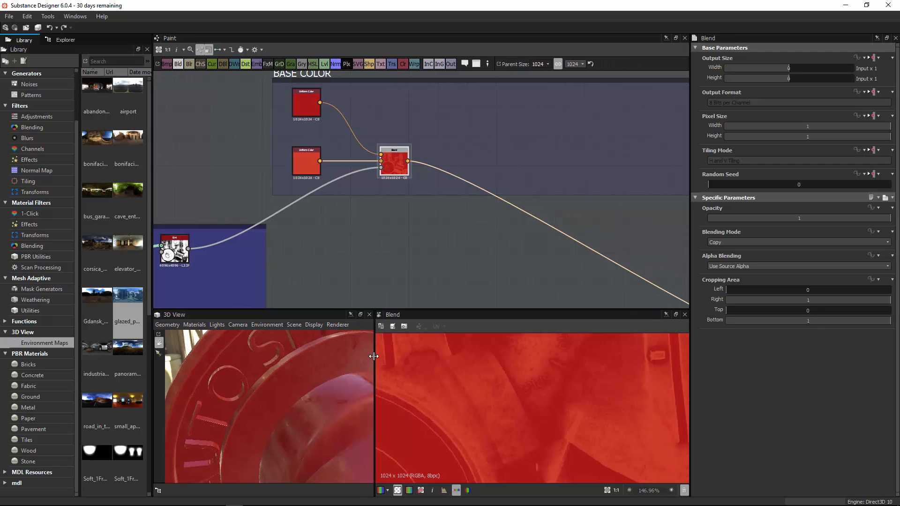
pyautogui.moveTo(370, 354); pyautogui.dragTo(499, 354)
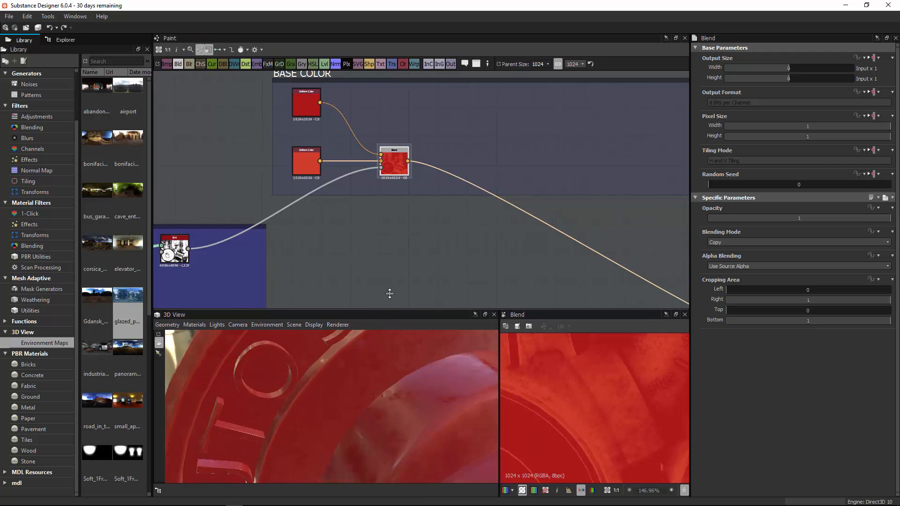
pyautogui.moveTo(451, 311); pyautogui.dragTo(412, 239)
pyautogui.scroll(-3, 426, 219)
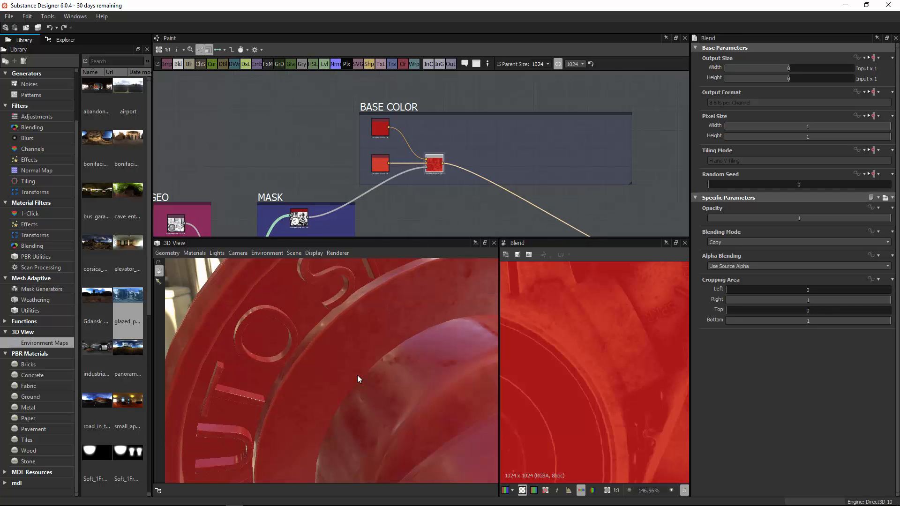
# Compare the blended paint on the hydrant with the IMG_5104.JPG reference photo in RV.
pyautogui.moveTo(357, 375)
pyautogui.mouseDown()
pyautogui.moveTo(261, 447)
pyautogui.moveTo(209, 417)
pyautogui.moveTo(403, 462)
pyautogui.moveTo(370, 348)
pyautogui.moveTo(369, 377)
pyautogui.moveTo(418, 361)
pyautogui.mouseUp()
pyautogui.hotkey('alt', 'Tab')
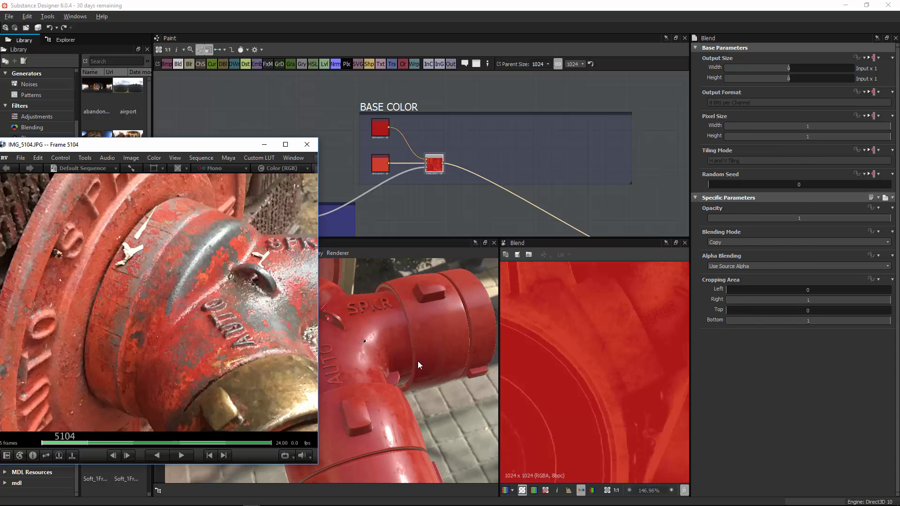
pyautogui.click(350, 311)
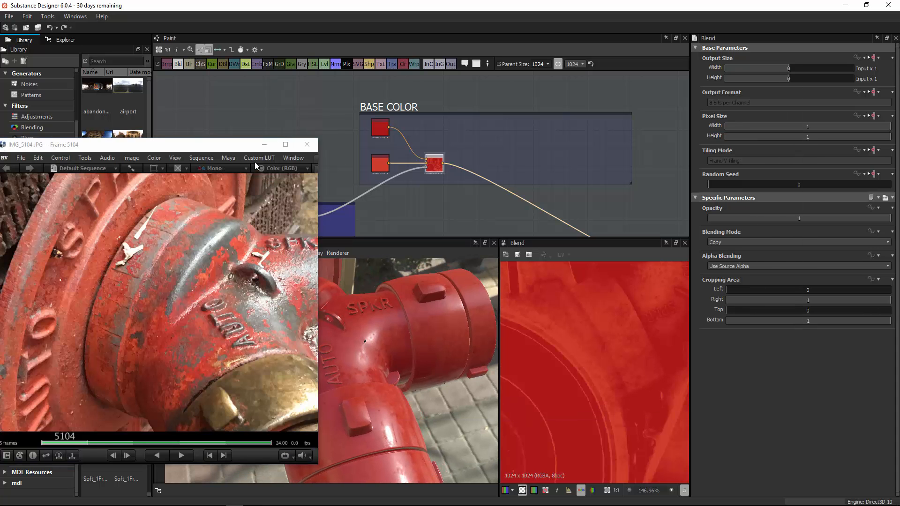
pyautogui.click(265, 145)
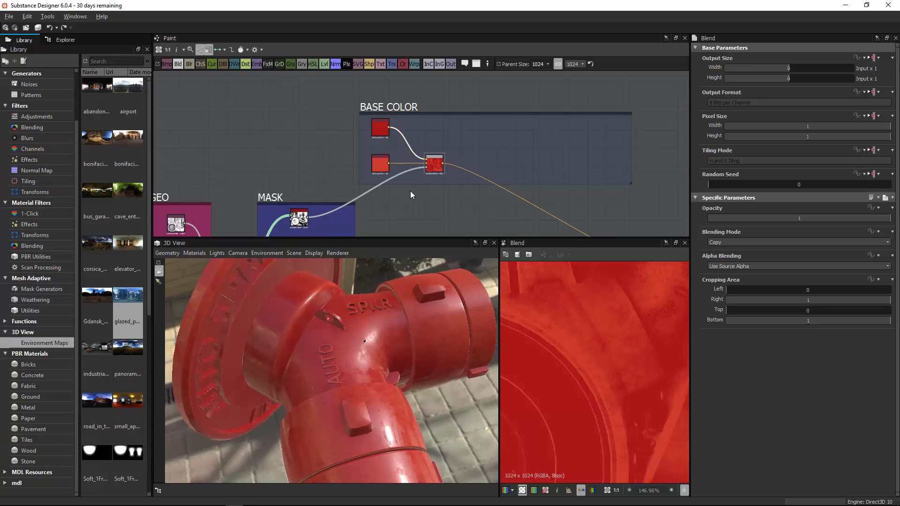
# Set the Dirt Contrast of the Dirt node in the MASK frame to 0.68.
pyautogui.scroll(2, 411, 194)
pyautogui.moveTo(411, 146); pyautogui.dragTo(479, 79, button='middle')
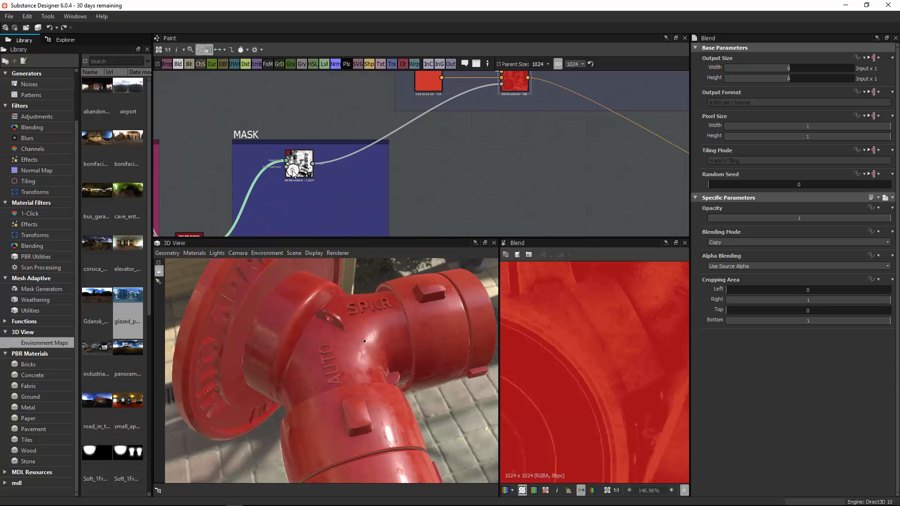
pyautogui.click(300, 162)
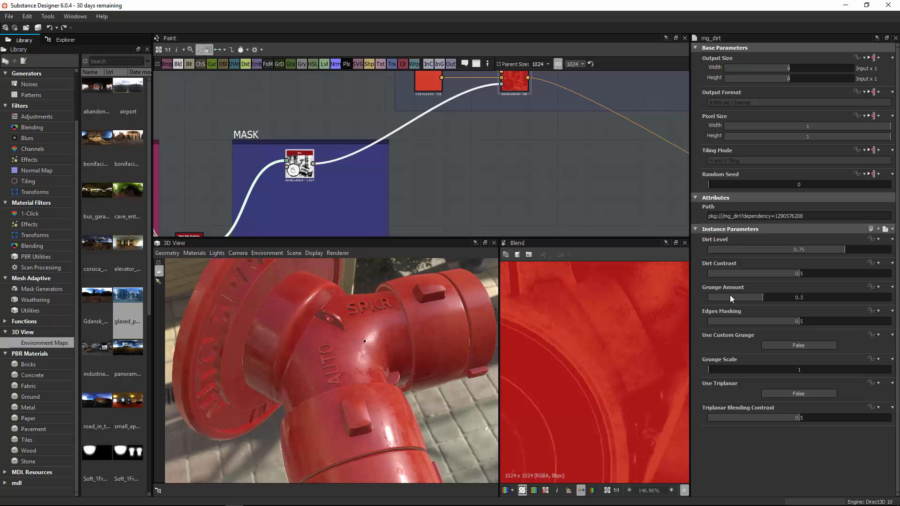
pyautogui.scroll(3, 321, 161)
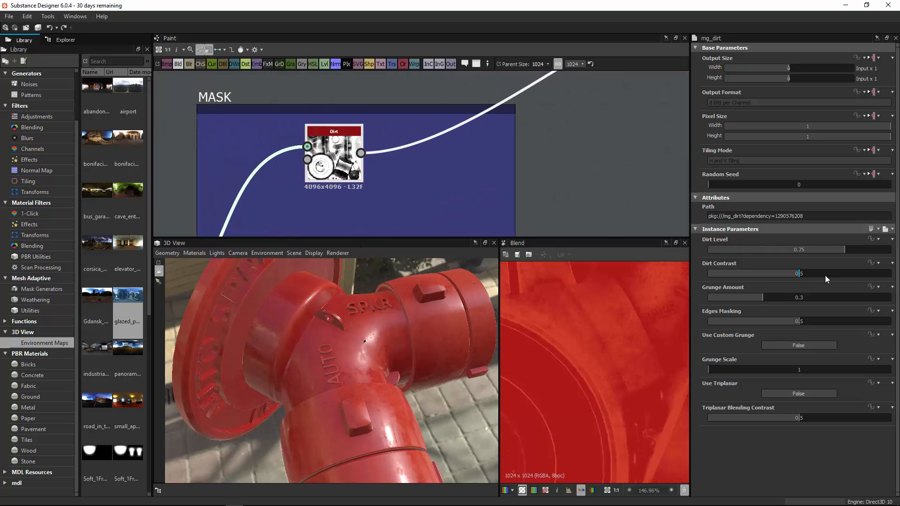
pyautogui.moveTo(828, 275); pyautogui.dragTo(831, 275)
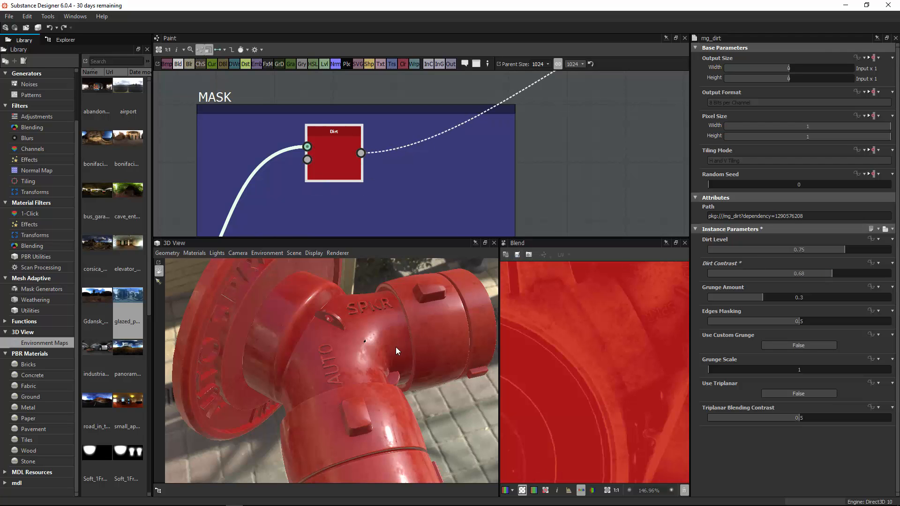
# Inspect the Dirt mask in a widened 2D view and check the paint on the hydrant from several angles.
pyautogui.moveTo(396, 347); pyautogui.dragTo(387, 363)
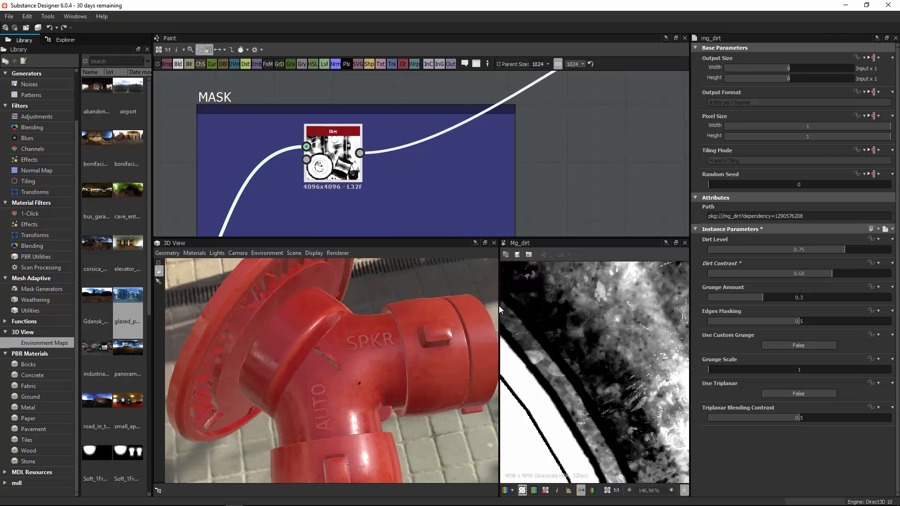
pyautogui.moveTo(493, 308); pyautogui.dragTo(424, 309)
pyautogui.scroll(-8, 508, 413)
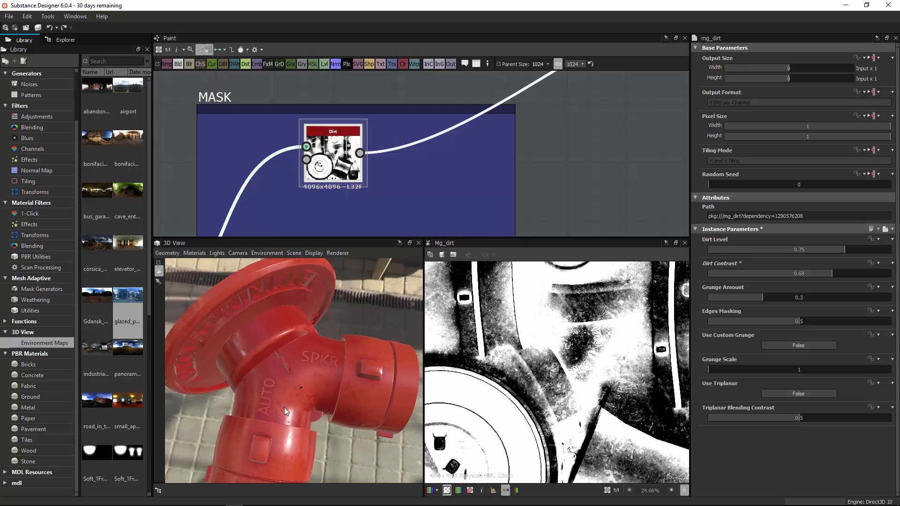
pyautogui.moveTo(285, 407); pyautogui.dragTo(324, 347)
# Show the Dirt mask as Base Color/Diffuse in the 3D view and examine its coverage on the hydrant.
pyautogui.rightClick(332, 150)
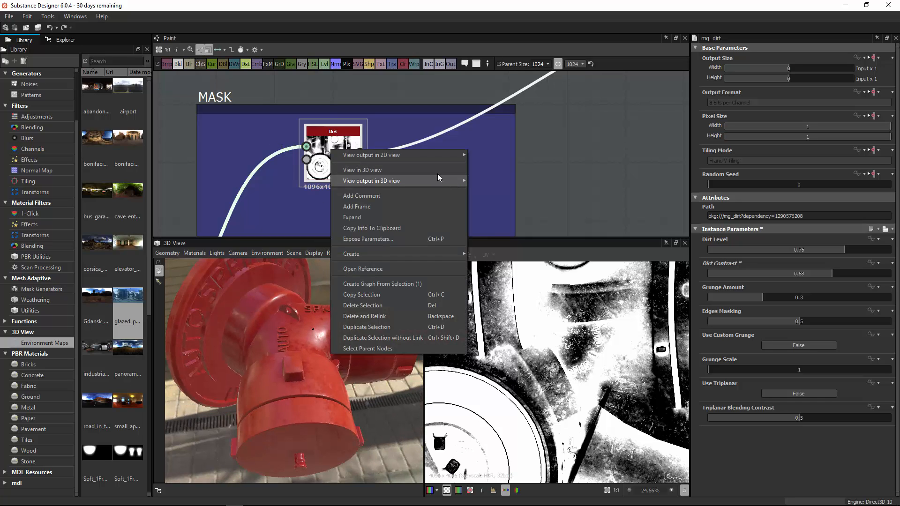
pyautogui.moveTo(432, 183)
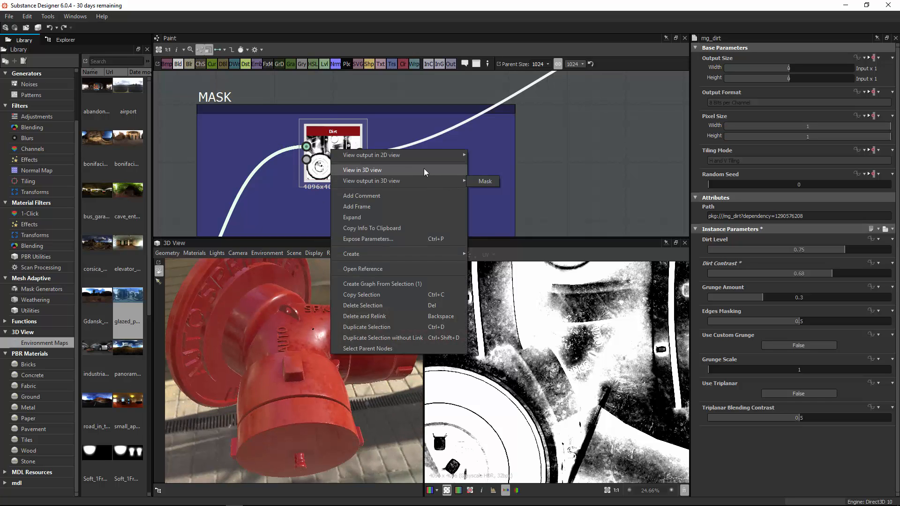
pyautogui.click(424, 170)
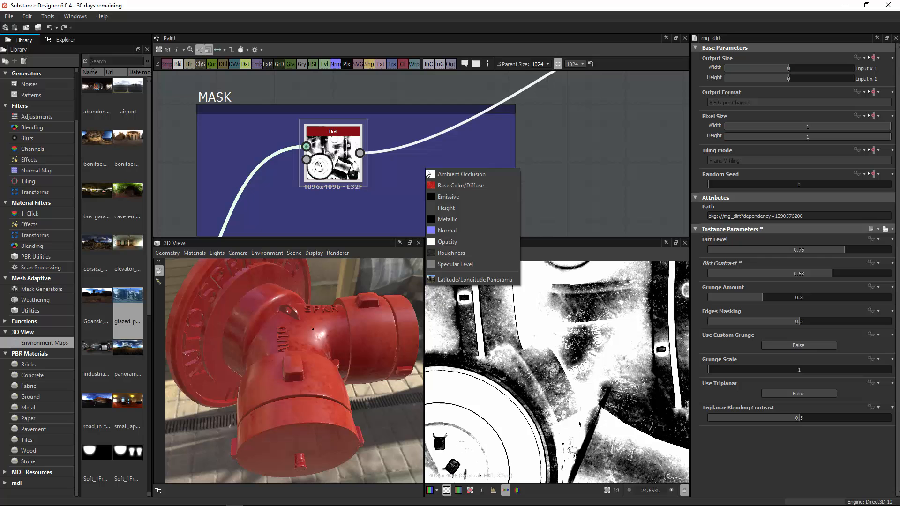
pyautogui.click(470, 186)
pyautogui.moveTo(384, 305); pyautogui.dragTo(307, 362)
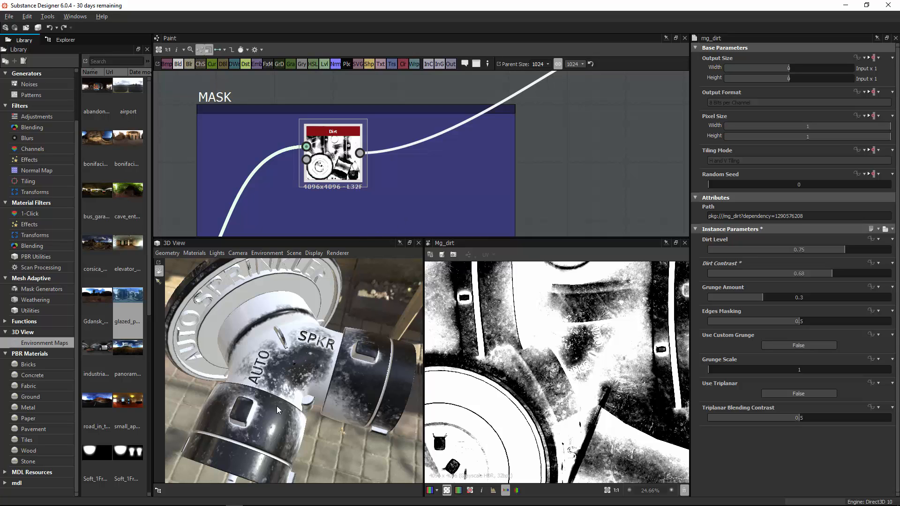
# Set the Dirt node's Grunge Amount to 0.4 and compare the mask on the hydrant with the IMG_5104.JPG reference photo in RV.
pyautogui.moveTo(300, 374); pyautogui.dragTo(412, 309)
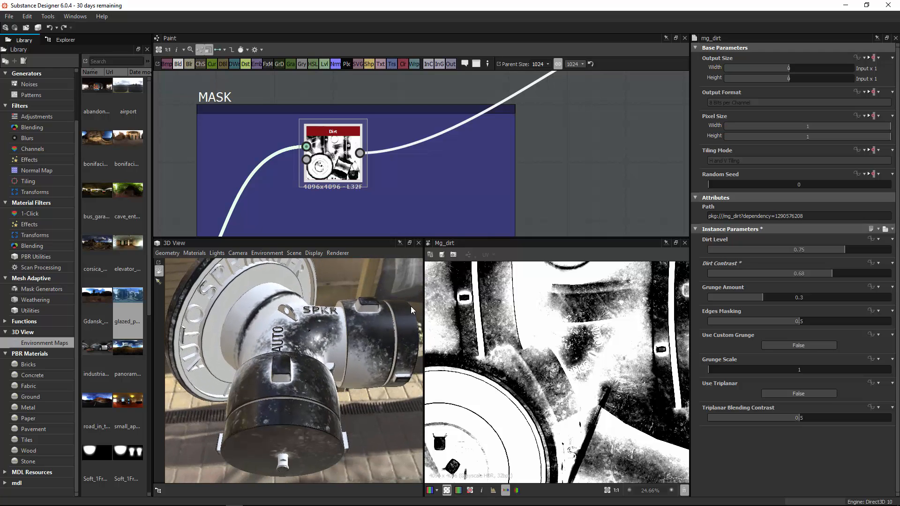
pyautogui.click(781, 297)
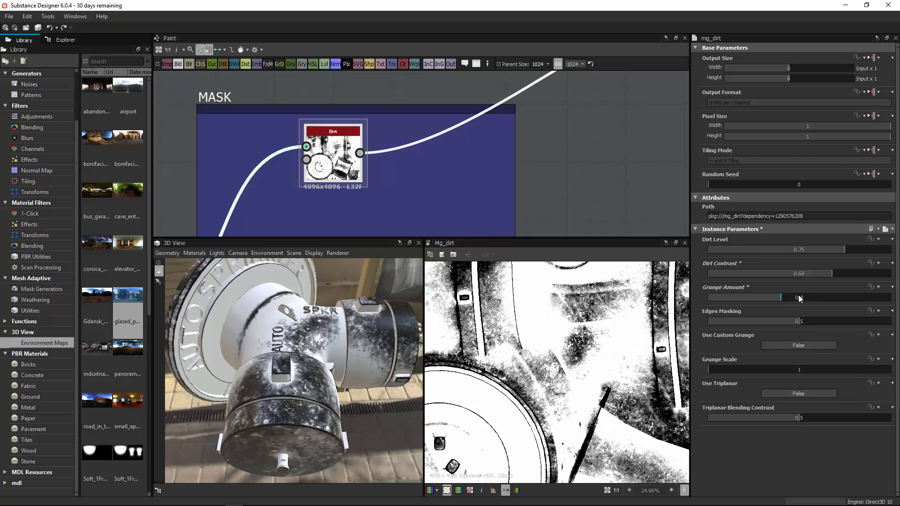
pyautogui.moveTo(300, 412); pyautogui.dragTo(339, 366)
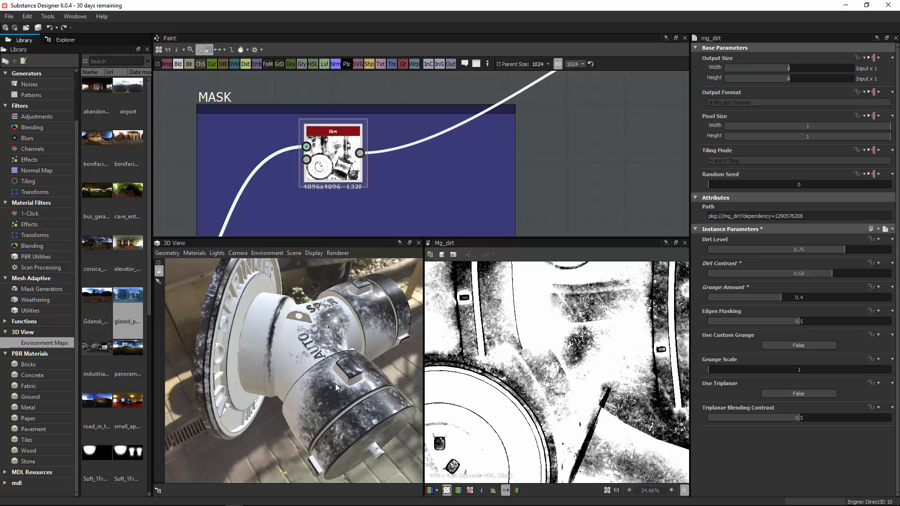
pyautogui.hotkey('alt', 'Tab')
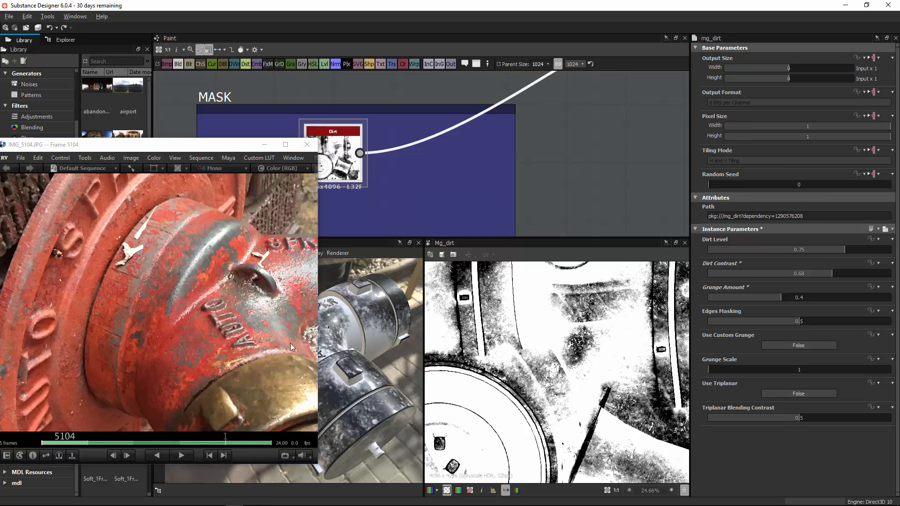
pyautogui.click(267, 148)
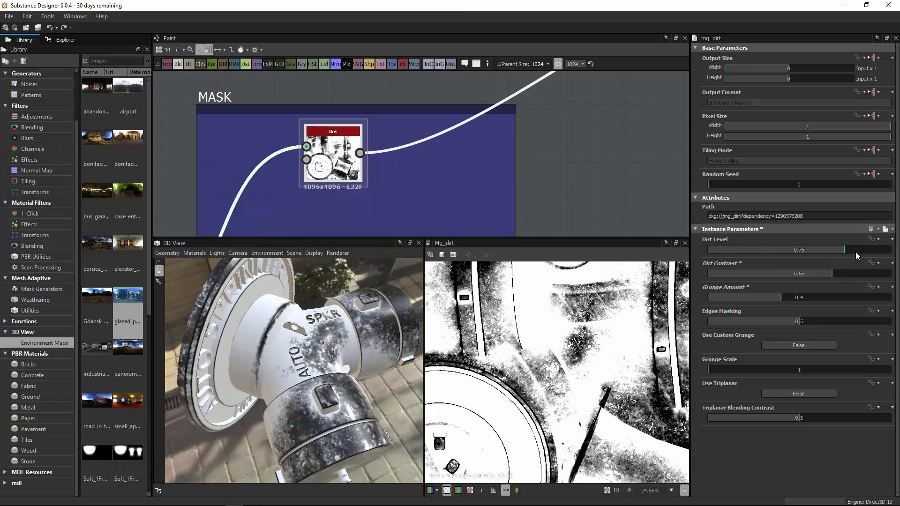
# Tune the Dirt mask by trying several levels, settling on a Dirt Level of 0.65 and a Dirt Contrast of 0.74.
pyautogui.click(858, 249)
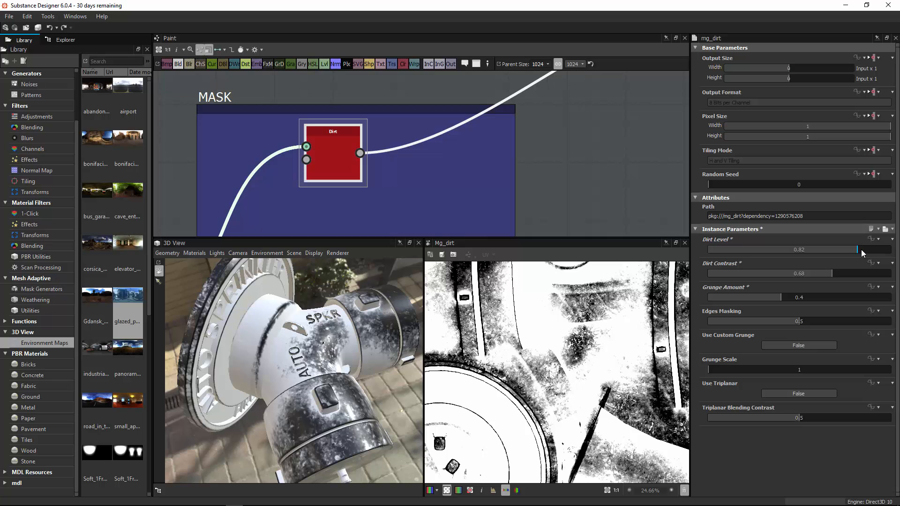
pyautogui.click(794, 253)
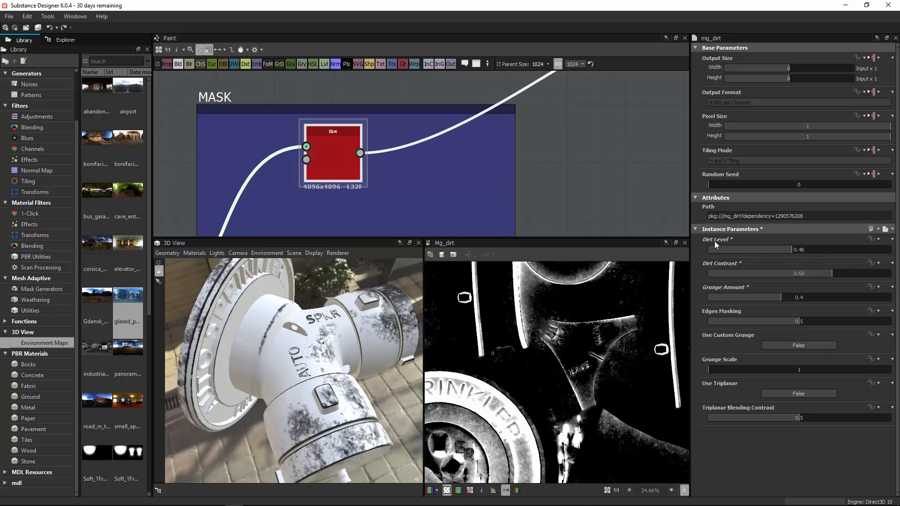
pyautogui.click(807, 250)
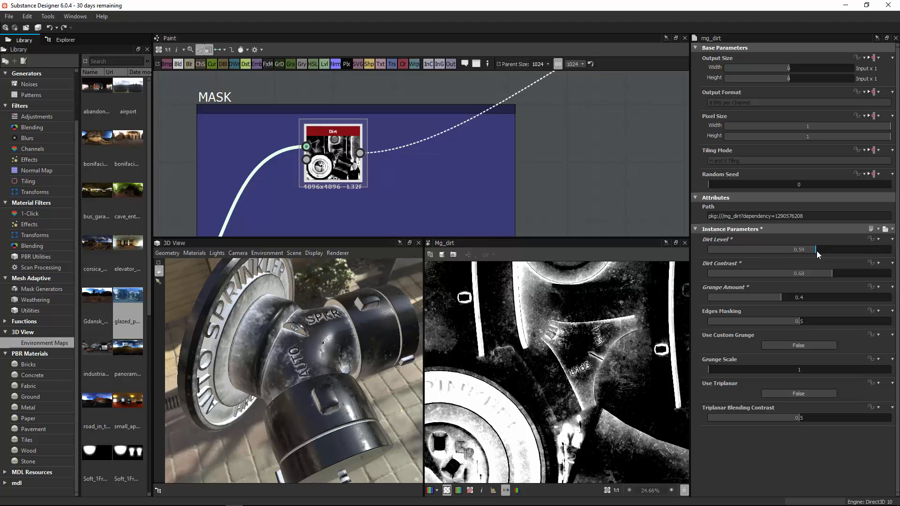
pyautogui.click(817, 251)
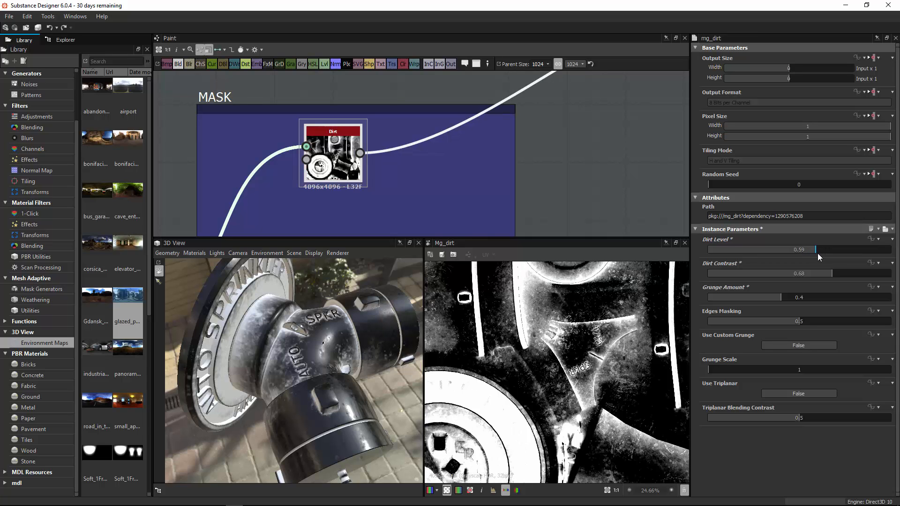
pyautogui.click(842, 274)
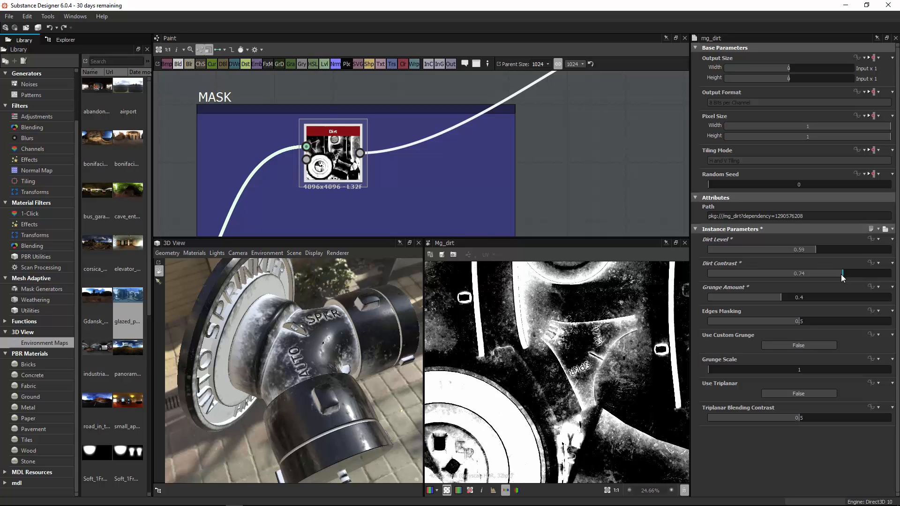
pyautogui.click(827, 252)
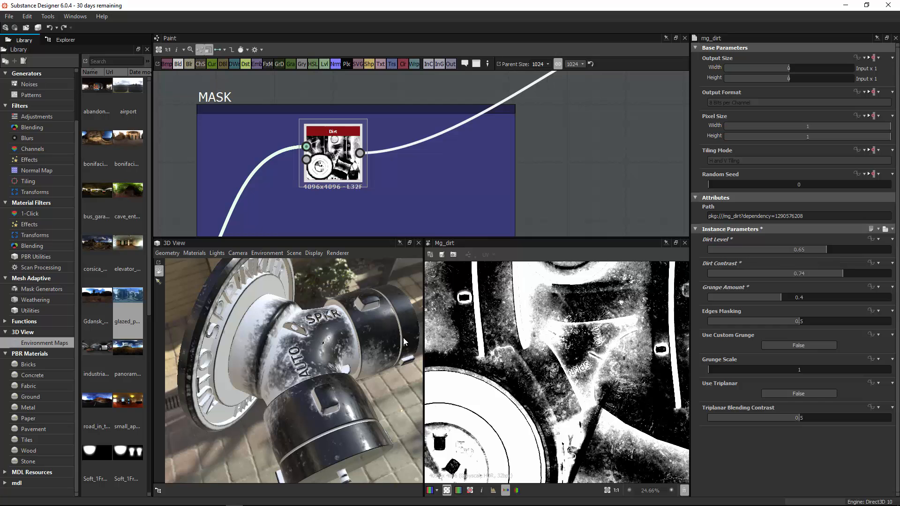
pyautogui.moveTo(306, 362)
pyautogui.mouseDown()
pyautogui.moveTo(235, 348)
pyautogui.moveTo(175, 323)
pyautogui.moveTo(229, 274)
pyautogui.moveTo(255, 333)
pyautogui.moveTo(356, 262)
pyautogui.mouseUp()
# Show the Paint graph's outputs on the hydrant in the 3D view and examine the blended red paint.
pyautogui.scroll(-3, 503, 163)
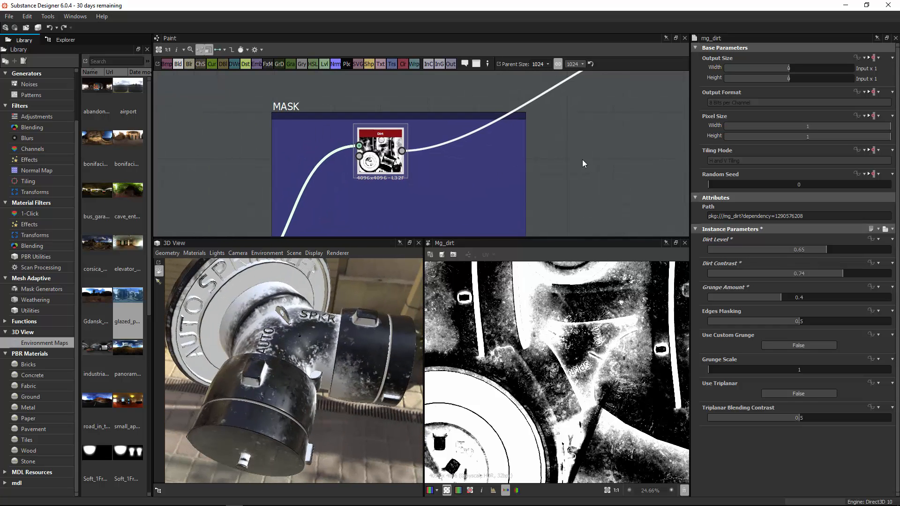
pyautogui.rightClick(579, 118)
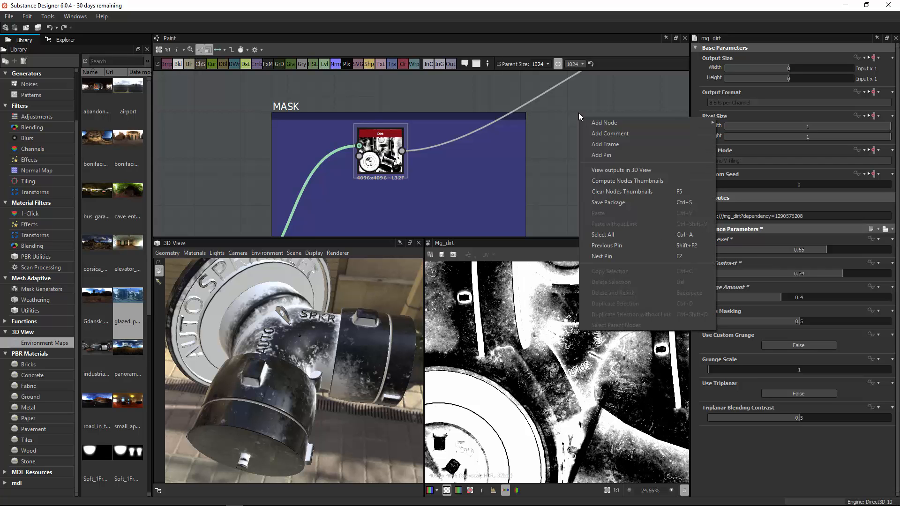
pyautogui.click(601, 170)
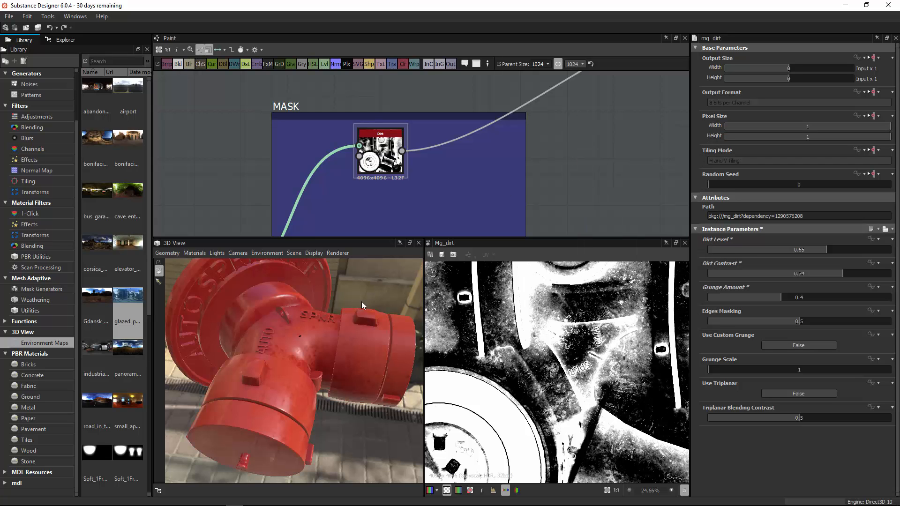
pyautogui.moveTo(362, 302); pyautogui.dragTo(351, 268)
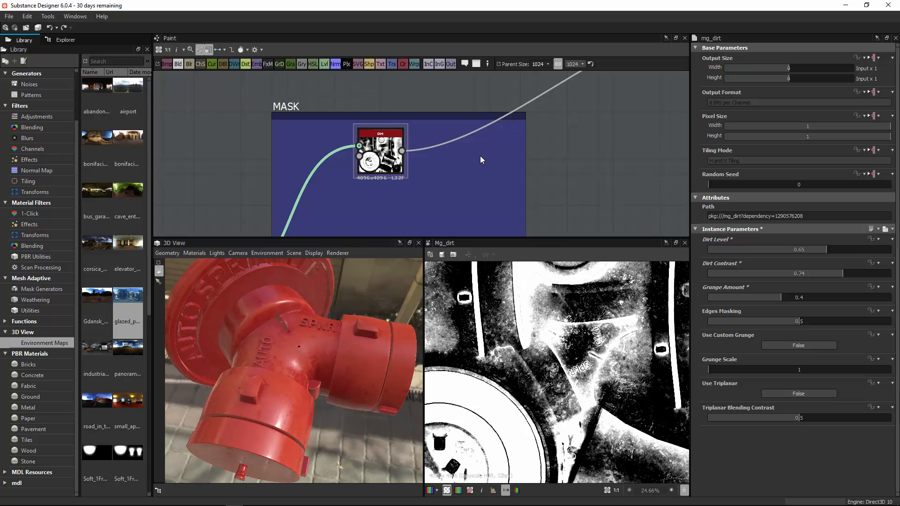
# Bring up the IMG_5104.JPG reference photo to examine the worn red paint, and minimize its window.
pyautogui.hotkey('alt', 'Tab')
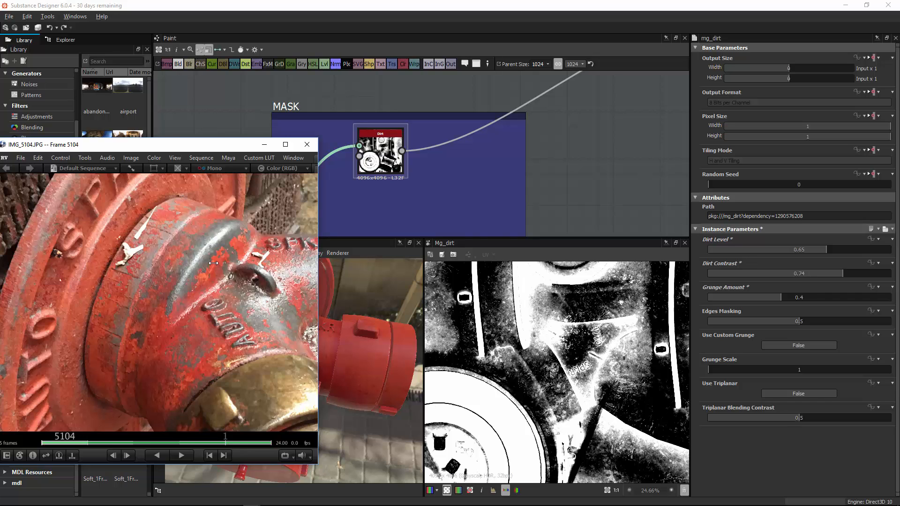
pyautogui.click(500, 187)
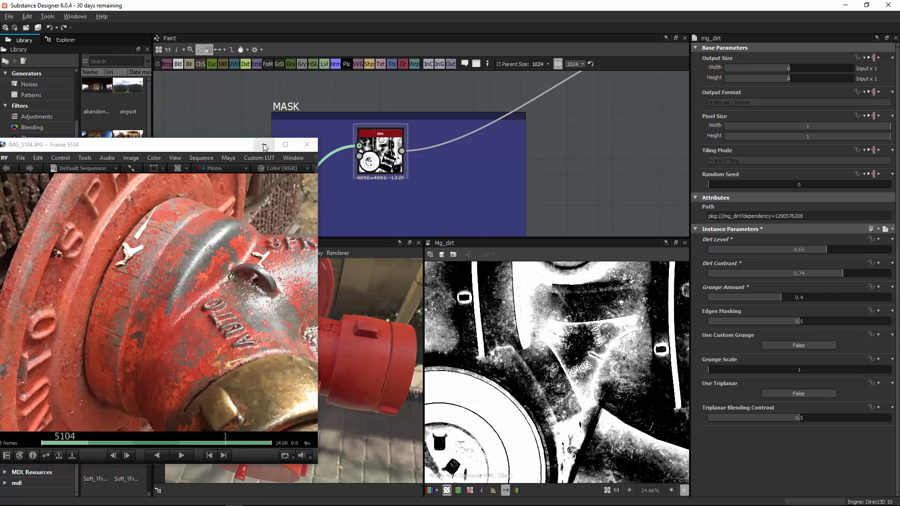
pyautogui.click(223, 161)
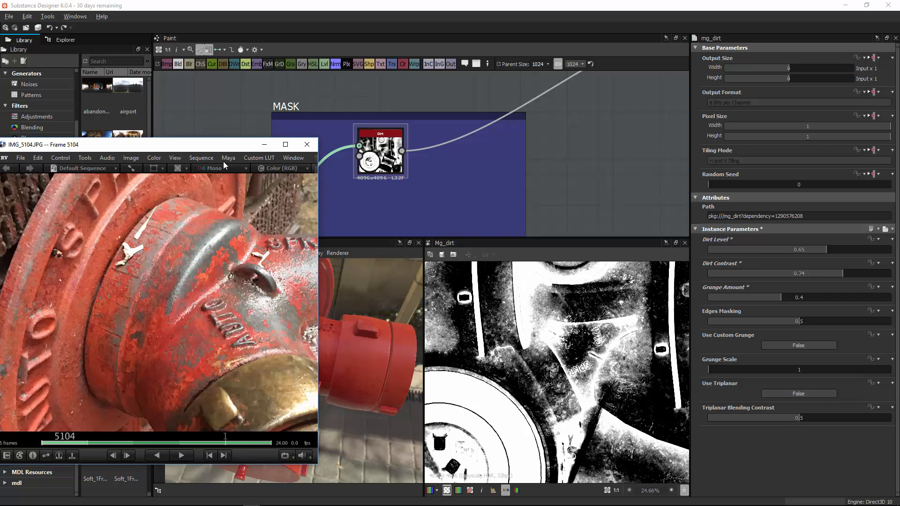
pyautogui.click(265, 145)
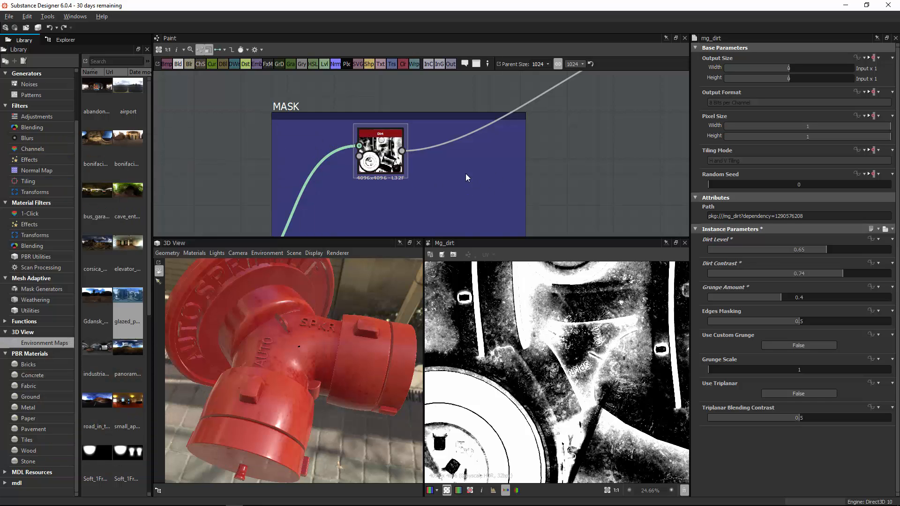
# Enable the user-defined Roughness map on the PBR base material node.
pyautogui.scroll(-3, 466, 173)
pyautogui.moveTo(462, 230); pyautogui.dragTo(366, 221, button='middle')
pyautogui.scroll(-3, 471, 162)
pyautogui.moveTo(472, 161); pyautogui.dragTo(408, 149, button='middle')
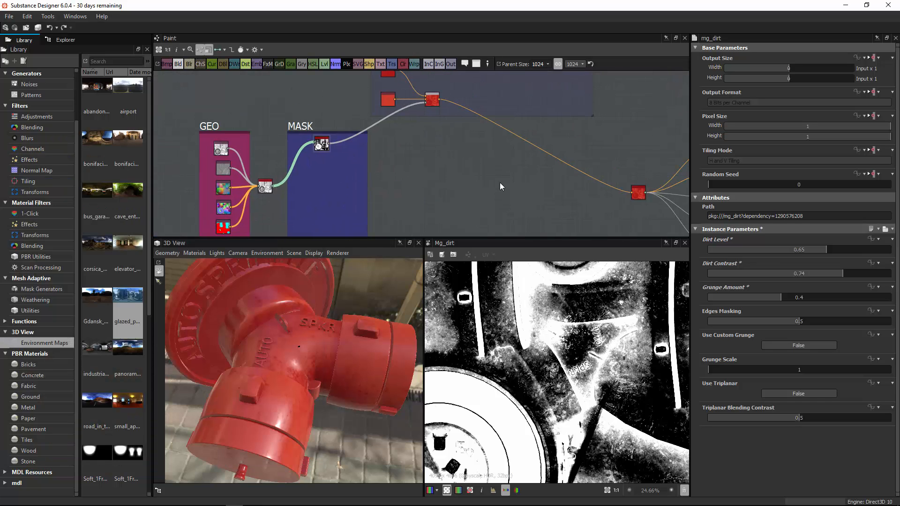
pyautogui.moveTo(585, 209); pyautogui.dragTo(502, 177, button='middle')
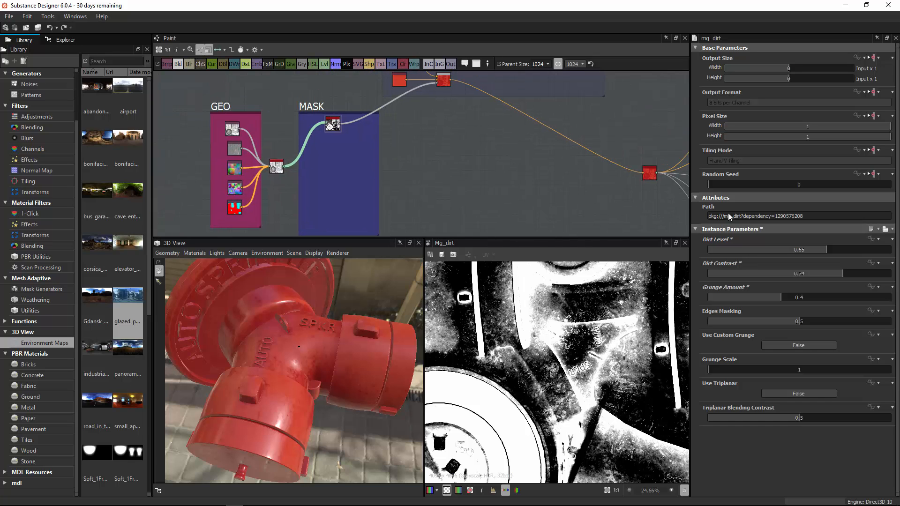
pyautogui.moveTo(679, 187); pyautogui.dragTo(587, 150, button='middle')
pyautogui.click(559, 137)
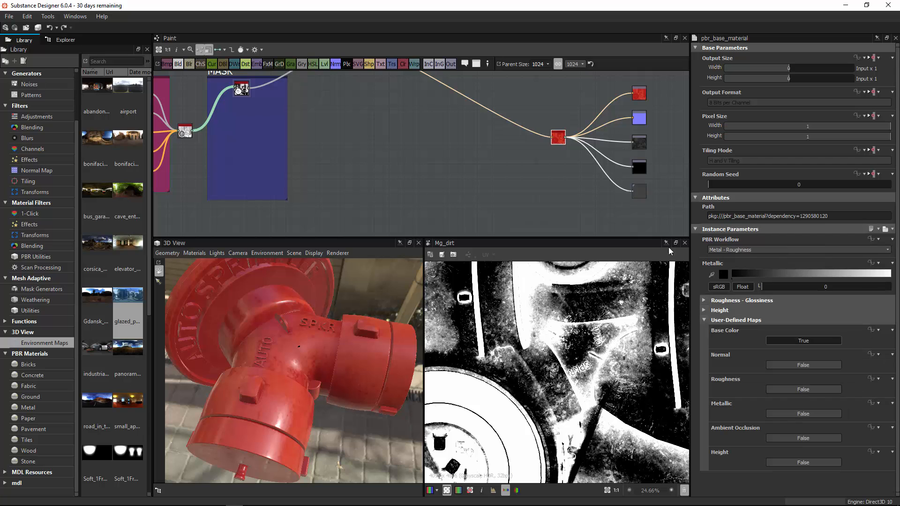
pyautogui.click(803, 390)
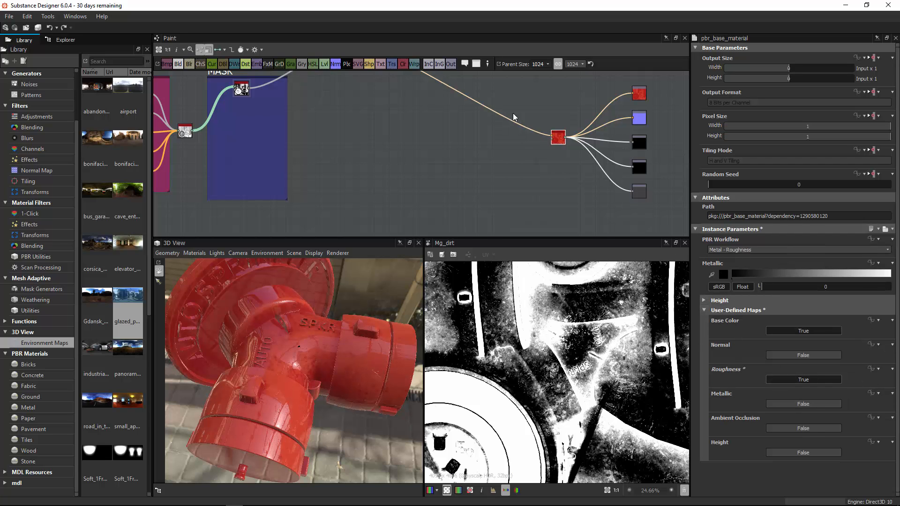
# Add a new frame beneath the BASE COLOR frame and resize it to about the same width.
pyautogui.scroll(2, 513, 117)
pyautogui.moveTo(467, 94); pyautogui.dragTo(510, 118, button='middle')
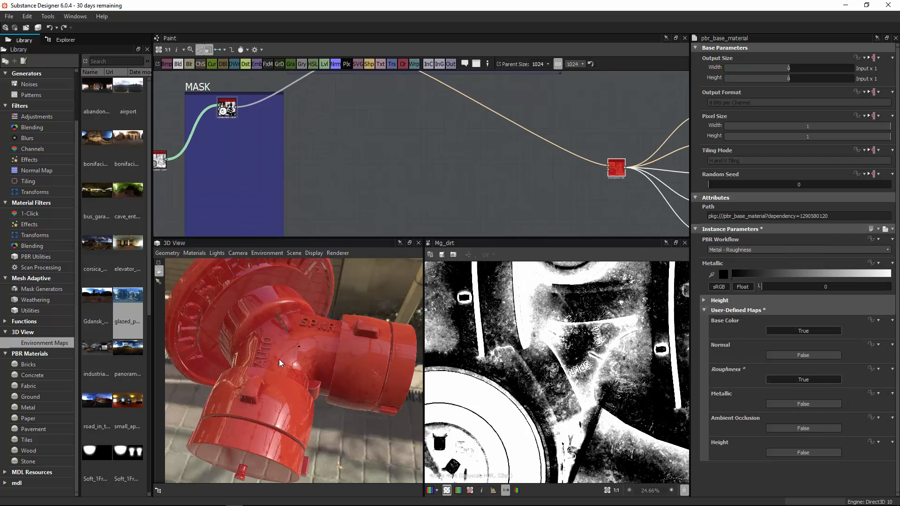
pyautogui.moveTo(280, 363); pyautogui.dragTo(314, 375)
pyautogui.moveTo(415, 136); pyautogui.dragTo(368, 154, button='middle')
pyautogui.scroll(-2, 383, 173)
pyautogui.moveTo(385, 82); pyautogui.dragTo(394, 82)
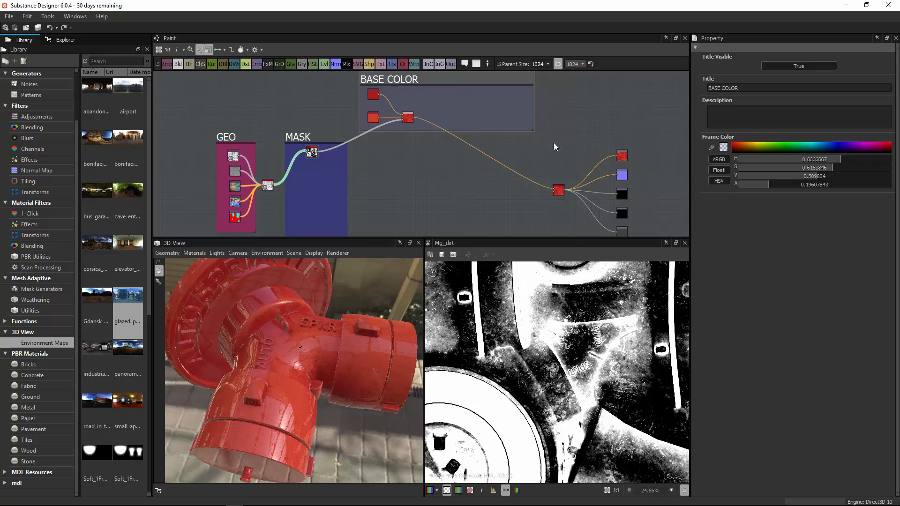
pyautogui.rightClick(429, 174)
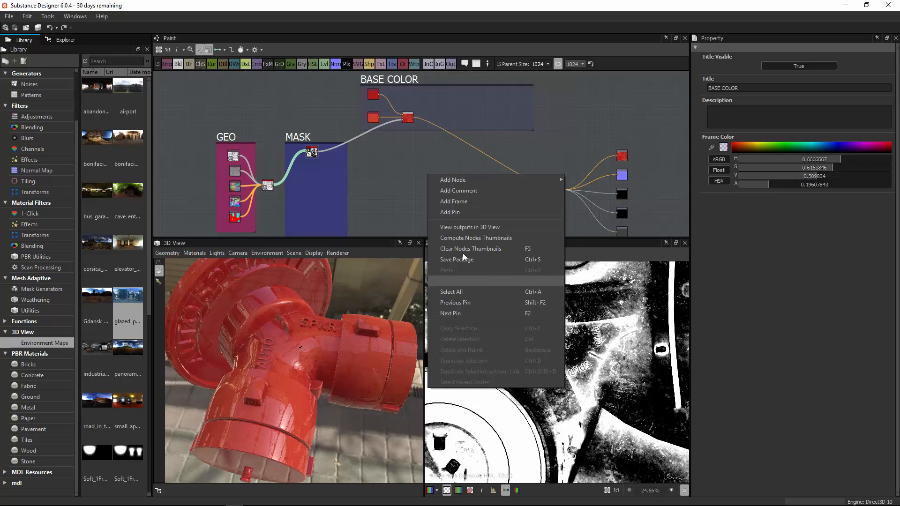
pyautogui.click(463, 200)
pyautogui.moveTo(449, 188); pyautogui.dragTo(531, 192)
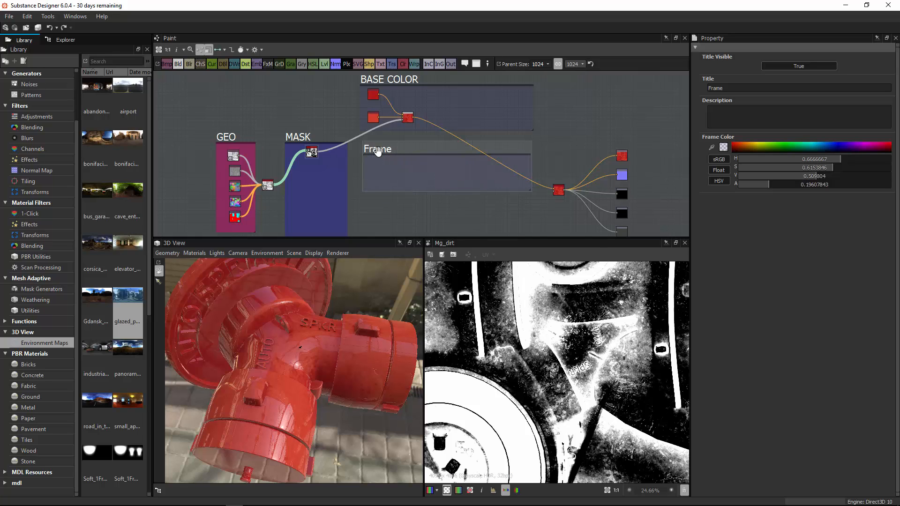
# Title the new frame ROUGHNESS and colour it green with hue 0.41 and alpha 0.49.
pyautogui.moveTo(378, 150); pyautogui.dragTo(376, 150)
pyautogui.doubleClick(723, 91)
pyautogui.write('Ro')
pyautogui.write('OUGHNESS')
pyautogui.moveTo(768, 187); pyautogui.dragTo(807, 159)
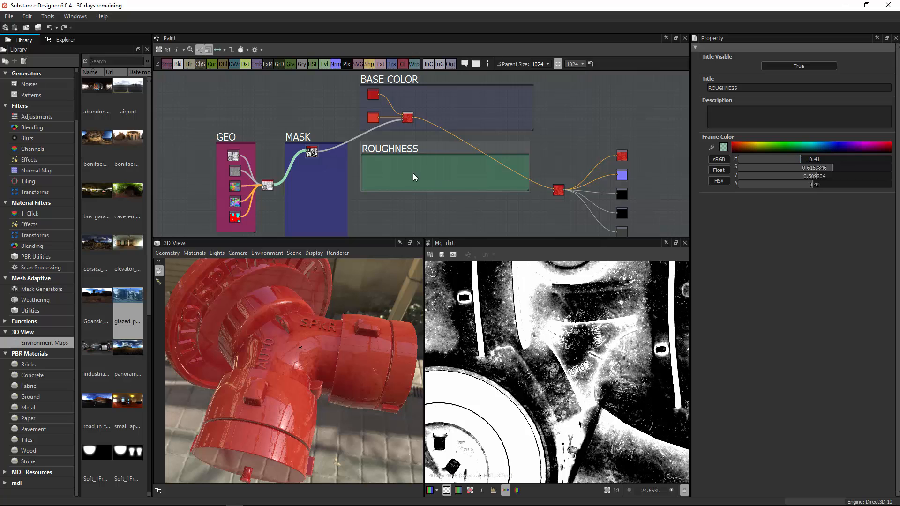
# Add a BnW Spots 1 noise from the library to the ROUGHNESS frame, widening the library to browse the noises.
pyautogui.keyDown('alt'); pyautogui.moveTo(375, 149); pyautogui.dragTo(543, 133, button='right'); pyautogui.keyUp('alt')
pyautogui.moveTo(465, 148); pyautogui.dragTo(460, 88, button='middle')
pyautogui.keyDown('alt'); pyautogui.moveTo(406, 107); pyautogui.dragTo(500, 104, button='right'); pyautogui.keyUp('alt')
pyautogui.moveTo(457, 135); pyautogui.dragTo(469, 188, button='middle')
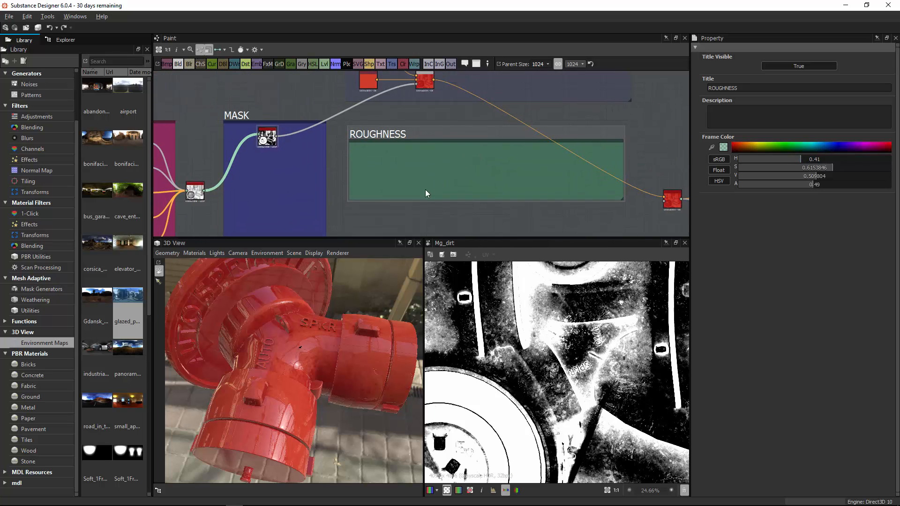
pyautogui.click(34, 84)
pyautogui.moveTo(151, 126); pyautogui.dragTo(189, 126)
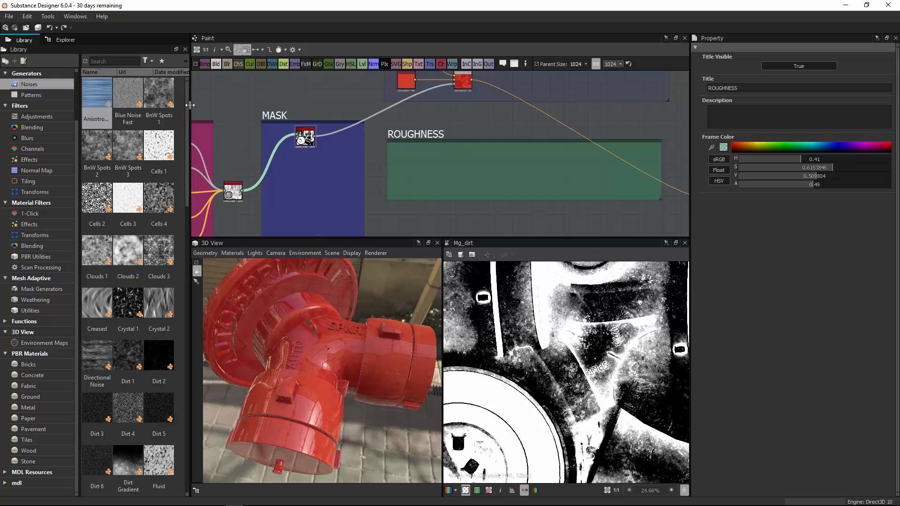
pyautogui.moveTo(159, 96); pyautogui.dragTo(402, 158)
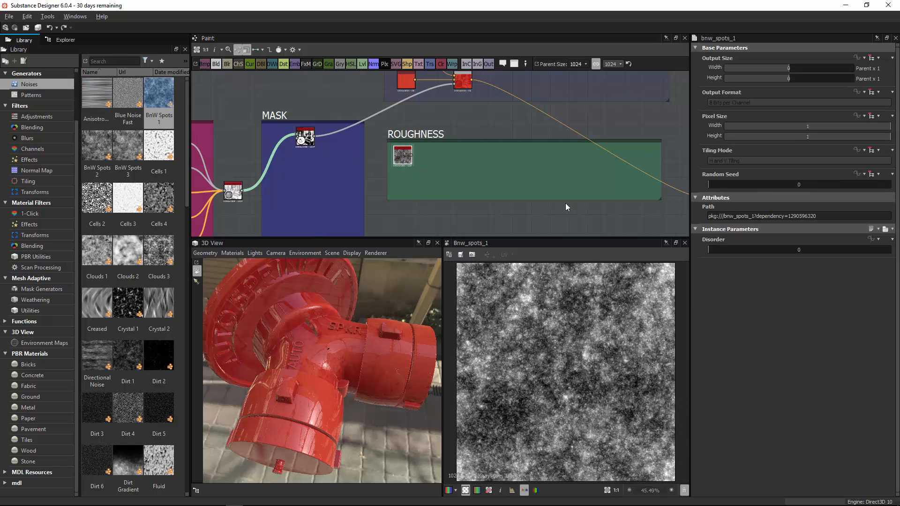
# Connect the BnW Spots 1 noise to the base material's roughness input and inspect the surface on the 3D model.
pyautogui.moveTo(569, 205); pyautogui.dragTo(454, 145, button='middle')
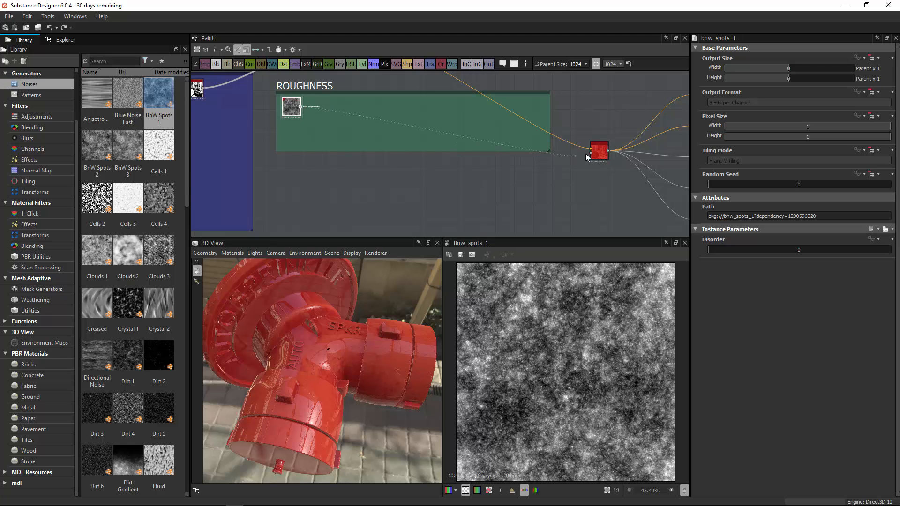
pyautogui.moveTo(587, 157); pyautogui.dragTo(590, 152)
pyautogui.moveTo(309, 295); pyautogui.dragTo(359, 277)
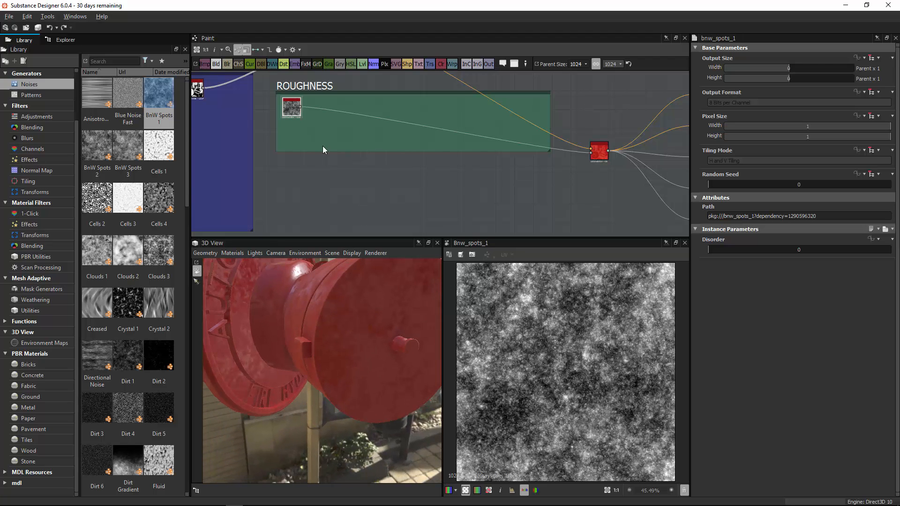
pyautogui.moveTo(322, 145); pyautogui.dragTo(396, 193, button='middle')
pyautogui.scroll(4, 343, 169)
pyautogui.moveTo(323, 306); pyautogui.dragTo(283, 341)
pyautogui.scroll(-3, 412, 185)
pyautogui.scroll(-2, 417, 171)
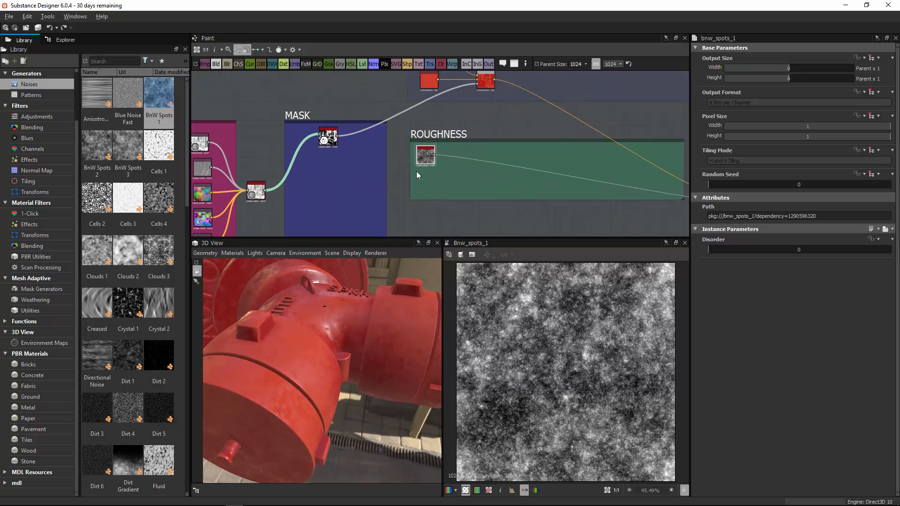
pyautogui.moveTo(299, 303); pyautogui.dragTo(328, 301)
# Reposition the BnW Spots 1 node inside the ROUGHNESS frame and insert a Blend node between it and the base material.
pyautogui.moveTo(429, 177); pyautogui.dragTo(433, 190)
pyautogui.moveTo(450, 116); pyautogui.dragTo(464, 176, button='middle')
pyautogui.scroll(4, 493, 97)
pyautogui.moveTo(436, 216); pyautogui.dragTo(468, 113, button='middle')
pyautogui.scroll(-3, 468, 114)
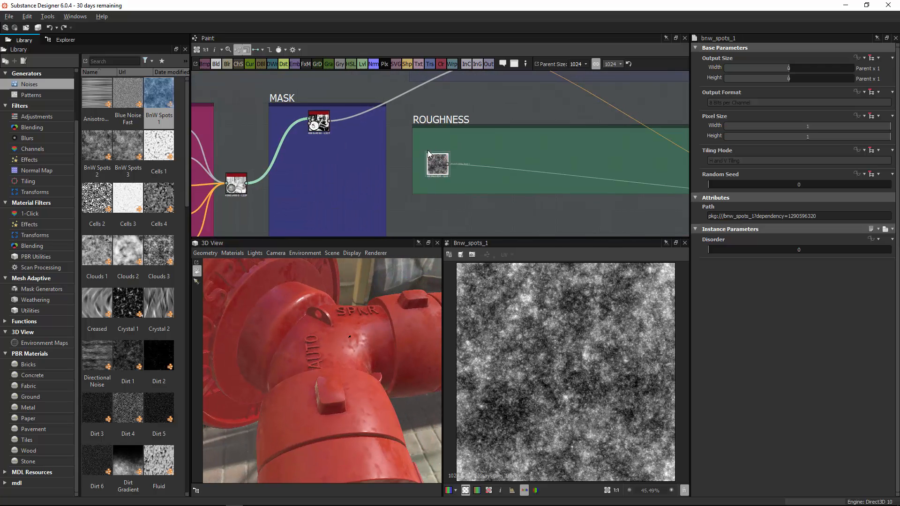
pyautogui.scroll(2, 559, 144)
pyautogui.moveTo(533, 175)
pyautogui.mouseDown(button='middle')
pyautogui.moveTo(558, 145)
pyautogui.moveTo(535, 176)
pyautogui.mouseUp(button='middle')
pyautogui.moveTo(412, 172); pyautogui.dragTo(497, 170)
pyautogui.click(217, 64)
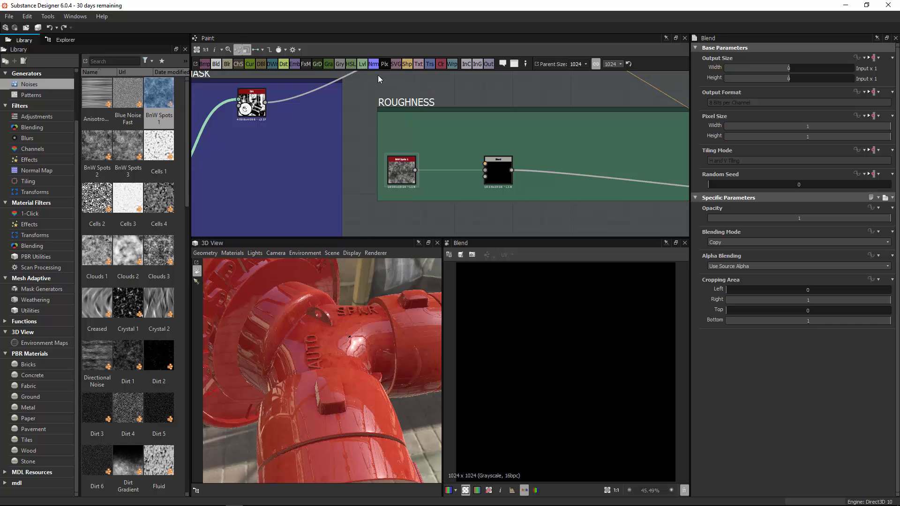
# Add a Levels node fed by the BnW Spots 1 noise and connect its output to the Blend node's foreground.
pyautogui.click(362, 64)
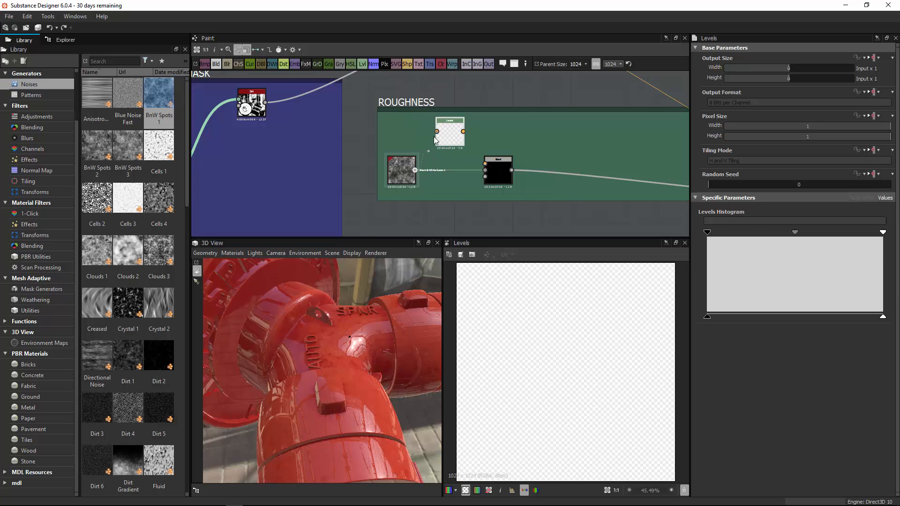
pyautogui.moveTo(436, 139); pyautogui.dragTo(437, 131)
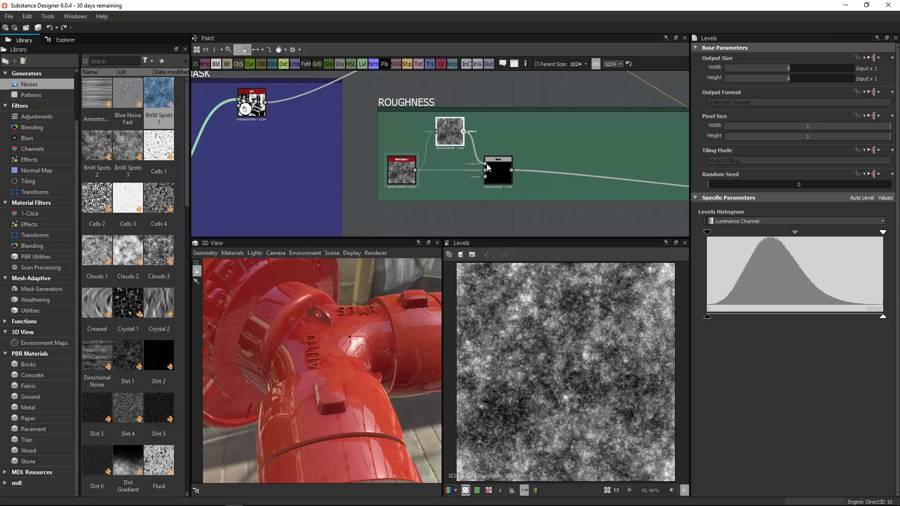
pyautogui.moveTo(486, 164); pyautogui.dragTo(517, 174)
# Raise the Levels node's black input point and adjust its midpoint to darken the noise copy.
pyautogui.click(449, 134)
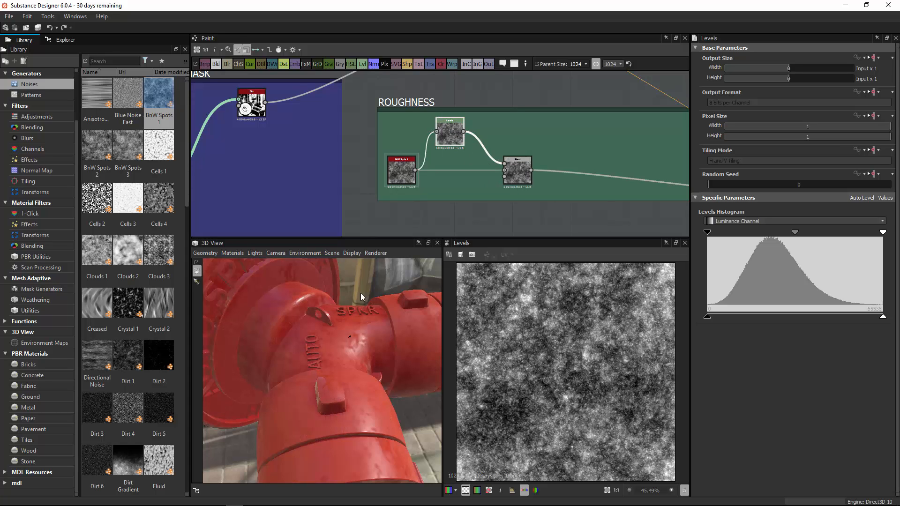
pyautogui.moveTo(494, 123); pyautogui.dragTo(467, 127, button='middle')
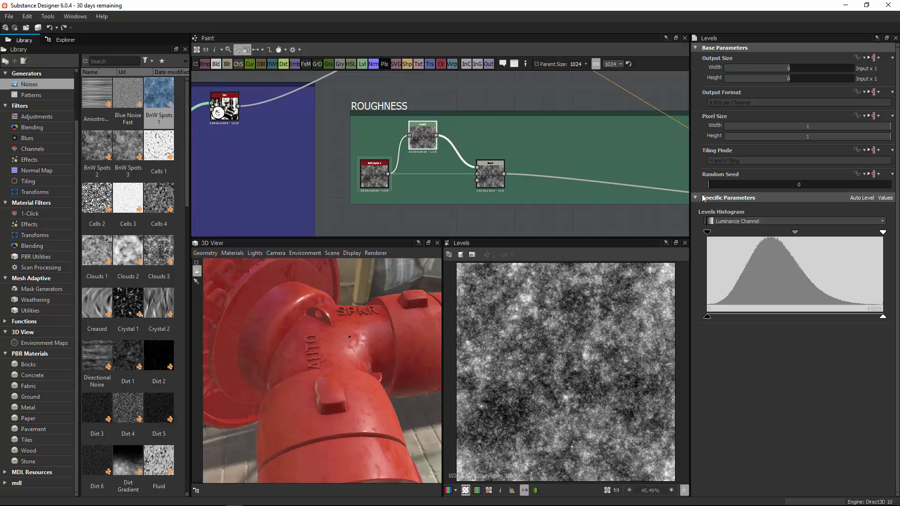
pyautogui.moveTo(883, 232)
pyautogui.mouseDown()
pyautogui.moveTo(859, 233)
pyautogui.moveTo(877, 233)
pyautogui.mouseUp()
pyautogui.moveTo(708, 233); pyautogui.dragTo(731, 233)
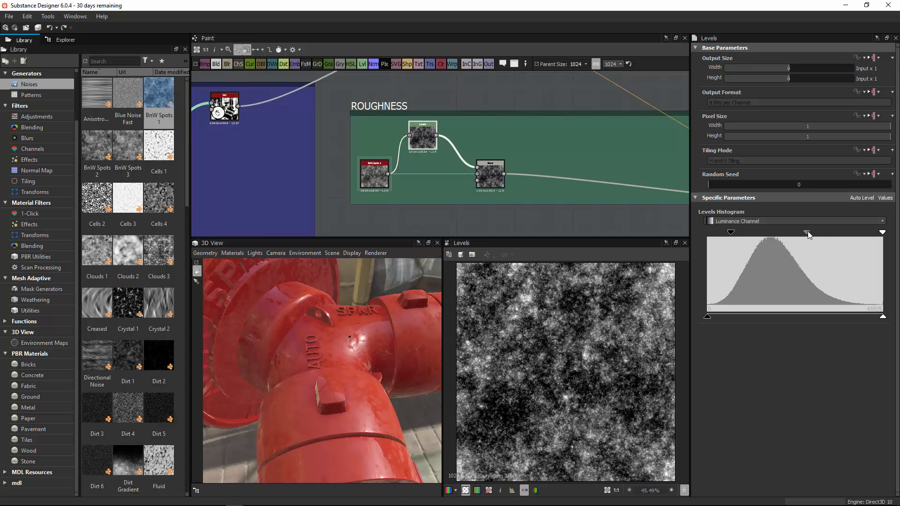
pyautogui.moveTo(809, 231)
pyautogui.mouseDown()
pyautogui.moveTo(820, 232)
pyautogui.moveTo(806, 232)
pyautogui.mouseUp()
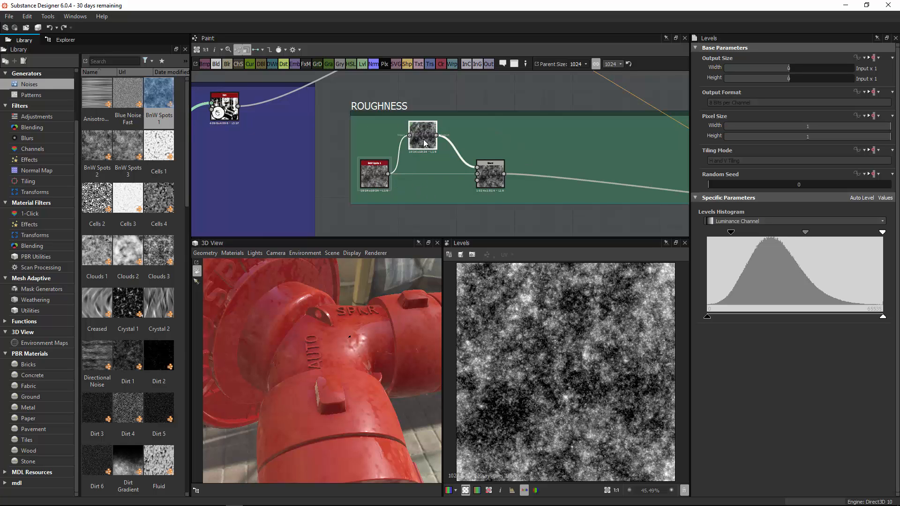
# Connect the Dirt mask output to the Blend node's opacity input and move the Dirt node down in the MASK frame.
pyautogui.doubleClick(368, 180)
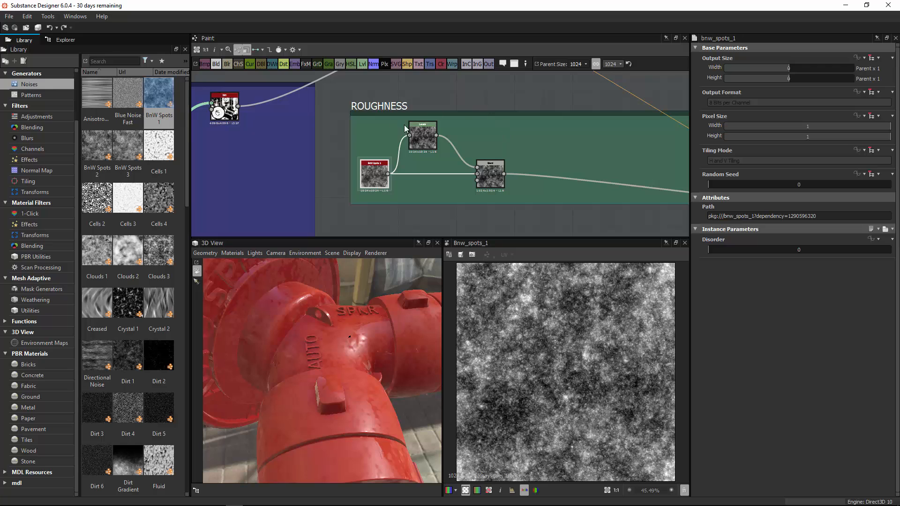
pyautogui.moveTo(406, 128); pyautogui.dragTo(459, 139, button='middle')
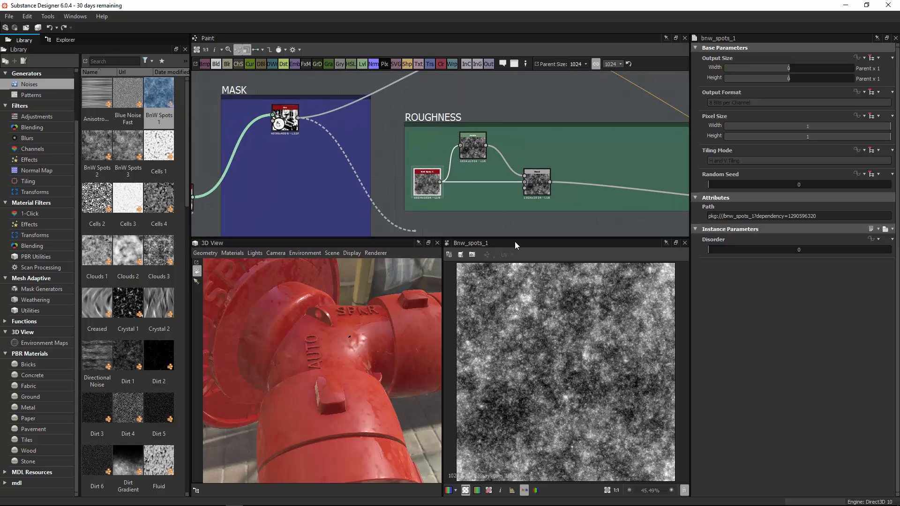
pyautogui.moveTo(515, 241); pyautogui.dragTo(524, 188)
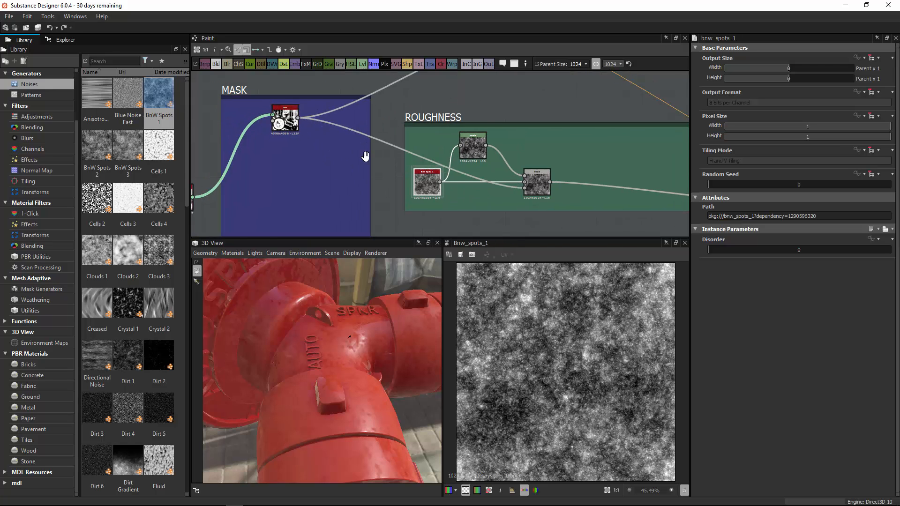
pyautogui.moveTo(362, 153); pyautogui.dragTo(405, 122, button='middle')
pyautogui.moveTo(328, 86); pyautogui.dragTo(321, 150)
pyautogui.moveTo(475, 167); pyautogui.dragTo(367, 162, button='middle')
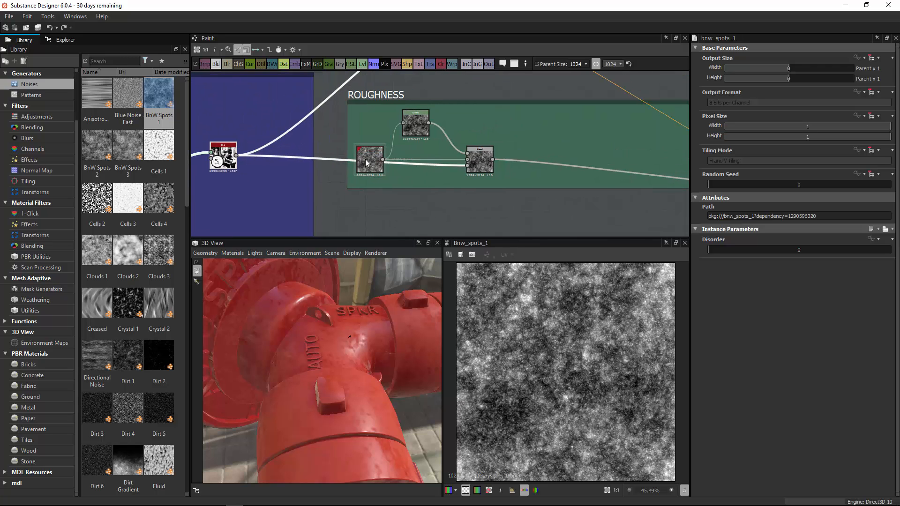
pyautogui.moveTo(347, 300); pyautogui.dragTo(313, 317)
pyautogui.moveTo(437, 257); pyautogui.dragTo(345, 309)
# Lower the Levels node's black input point toward zero and darken its midtones slightly in the ROUGHNESS frame.
pyautogui.doubleClick(416, 124)
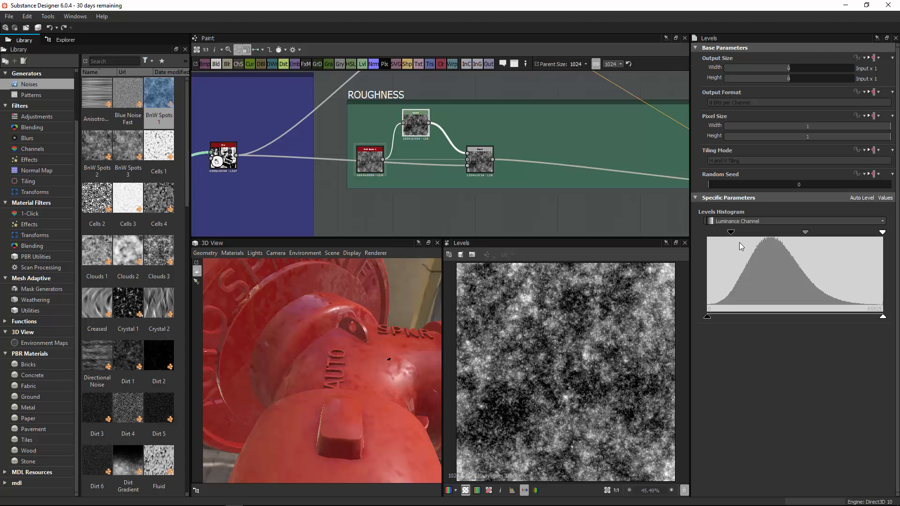
pyautogui.moveTo(731, 235); pyautogui.dragTo(721, 235)
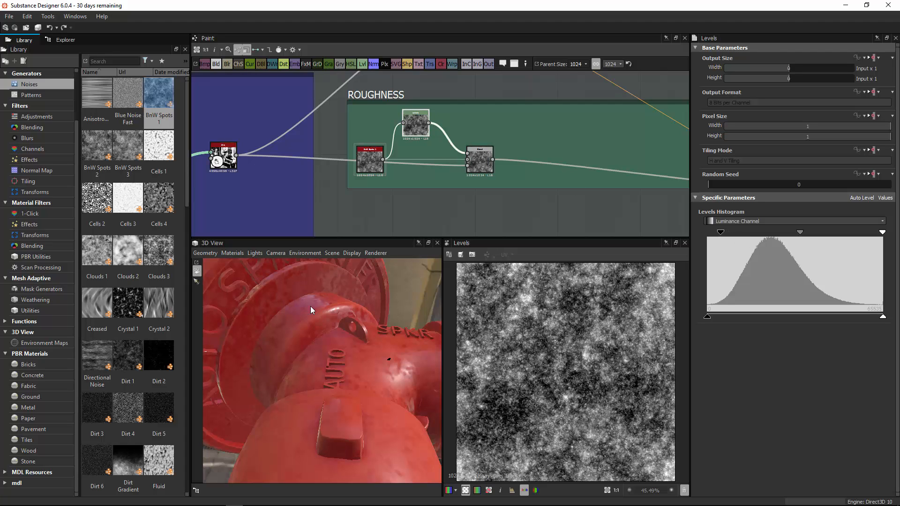
pyautogui.moveTo(311, 305); pyautogui.dragTo(325, 295)
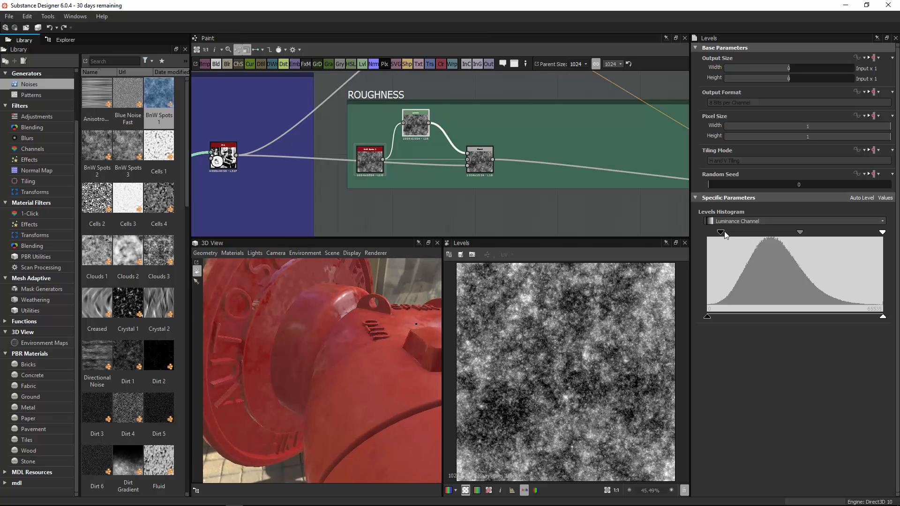
pyautogui.moveTo(720, 235); pyautogui.dragTo(713, 234)
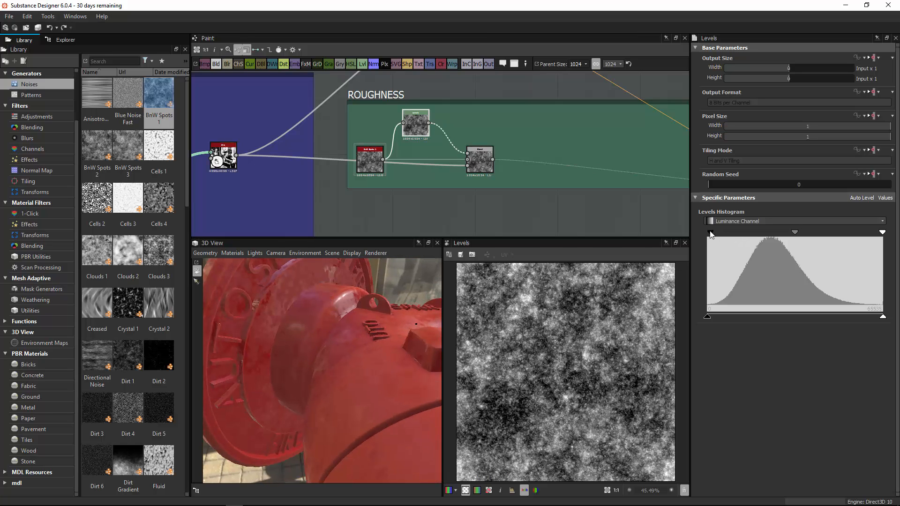
pyautogui.moveTo(795, 231)
pyautogui.mouseDown()
pyautogui.moveTo(812, 232)
pyautogui.moveTo(800, 233)
pyautogui.mouseUp()
# Spread out the roughness nodes and insert a second Levels node between BnW Spots 1 and the Blend's background, keeping the first Levels fed by the noise.
pyautogui.scroll(2, 371, 160)
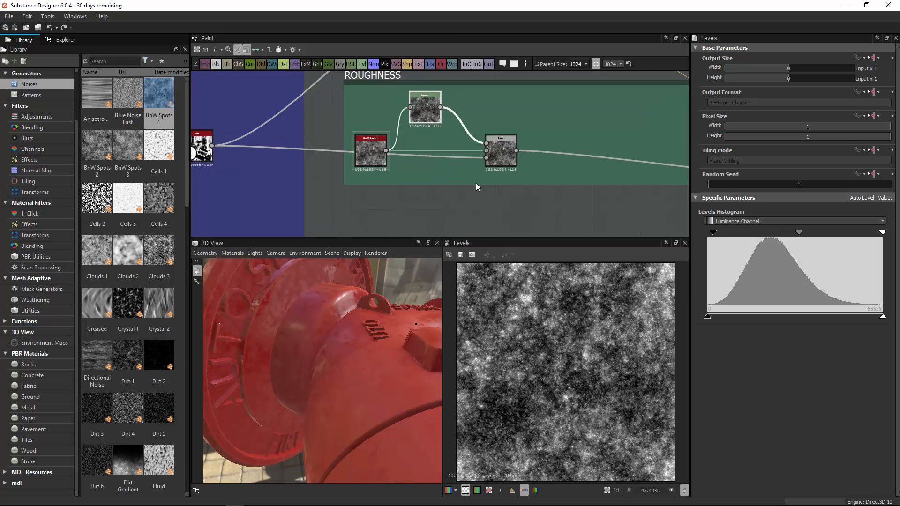
pyautogui.moveTo(374, 154); pyautogui.dragTo(374, 165)
pyautogui.moveTo(519, 151); pyautogui.dragTo(543, 137)
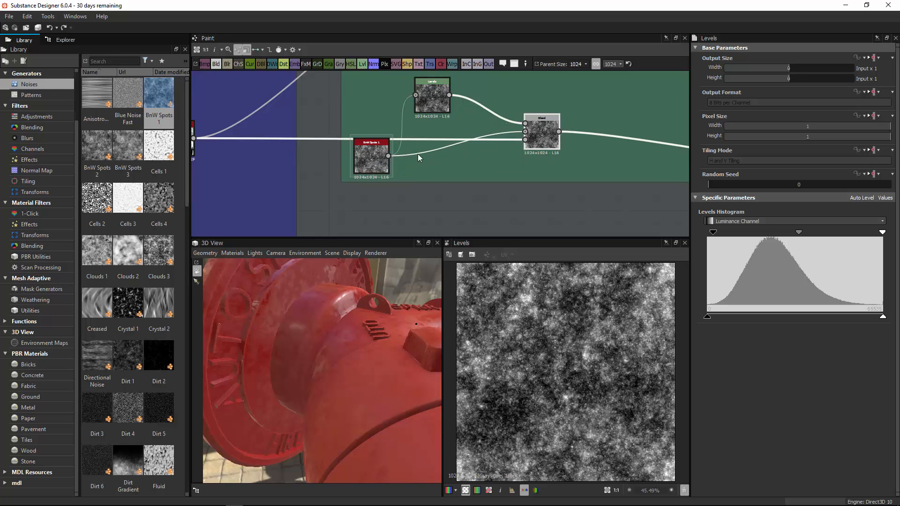
pyautogui.click(374, 168)
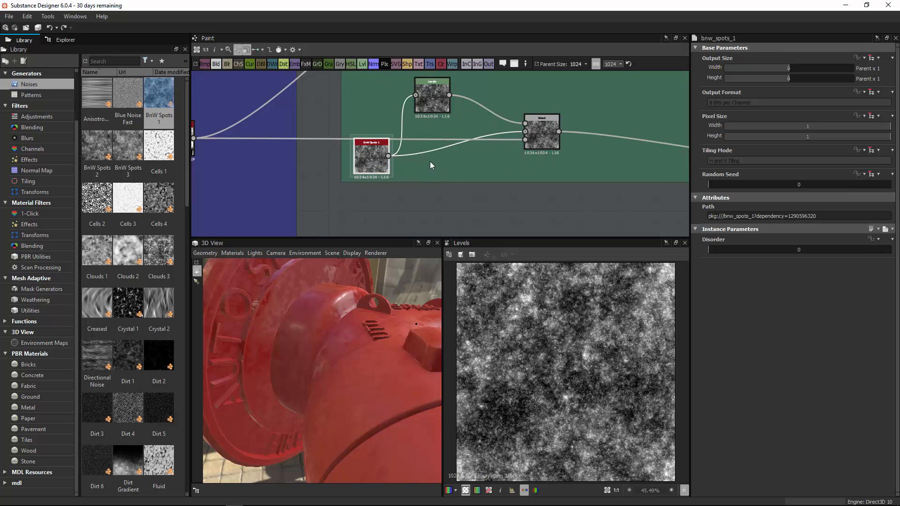
pyautogui.click(363, 66)
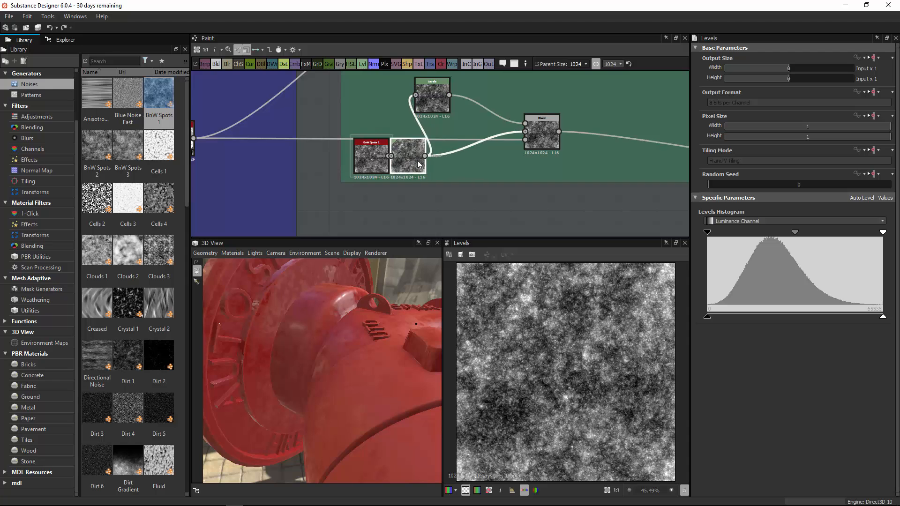
pyautogui.moveTo(418, 94); pyautogui.dragTo(416, 95)
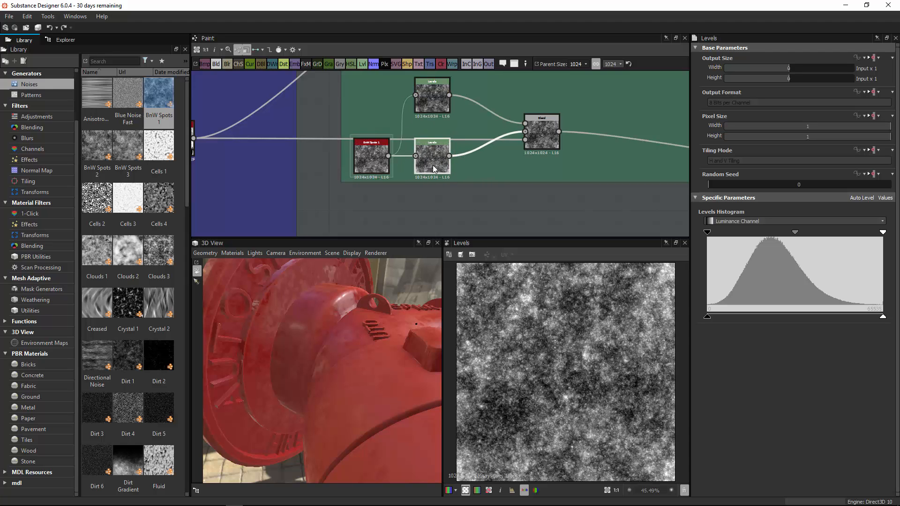
# Position the second Levels node between the noise and the Blend, and shift its midpoint to brighten the noise.
pyautogui.moveTo(433, 165); pyautogui.dragTo(446, 164)
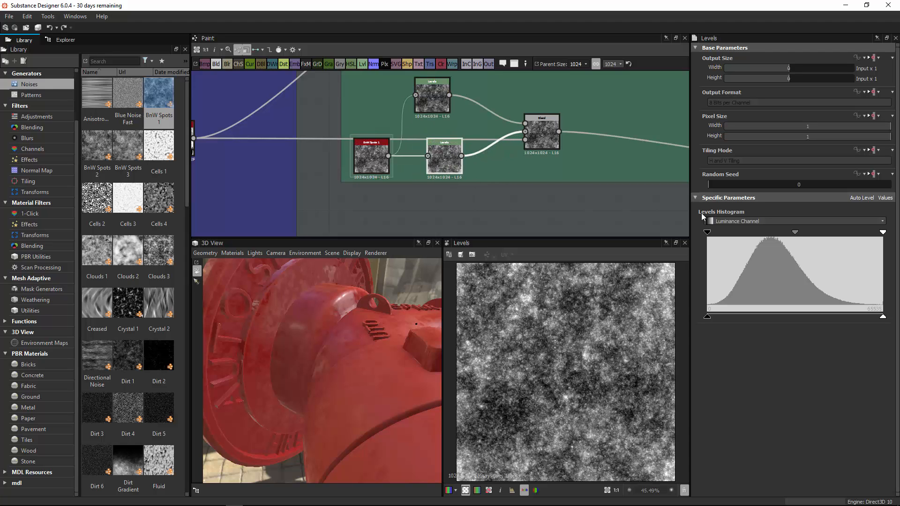
pyautogui.moveTo(795, 231); pyautogui.dragTo(788, 231)
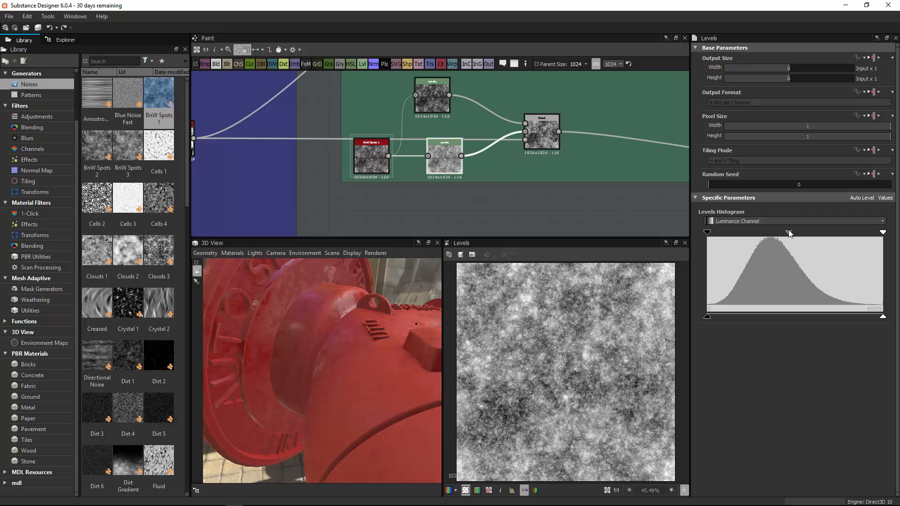
pyautogui.moveTo(436, 340); pyautogui.dragTo(334, 359)
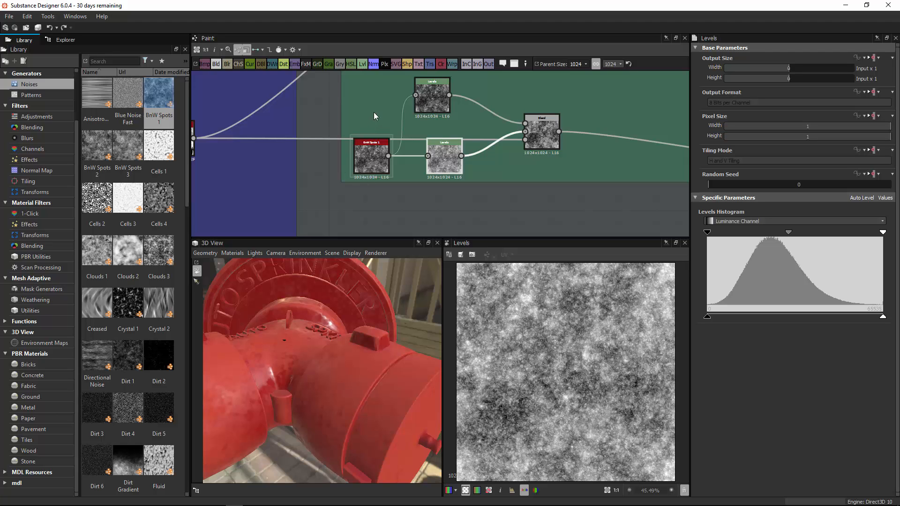
# Add a Sun Bleach mask generator to the MASK frame below the Dirt node.
pyautogui.scroll(-3, 479, 147)
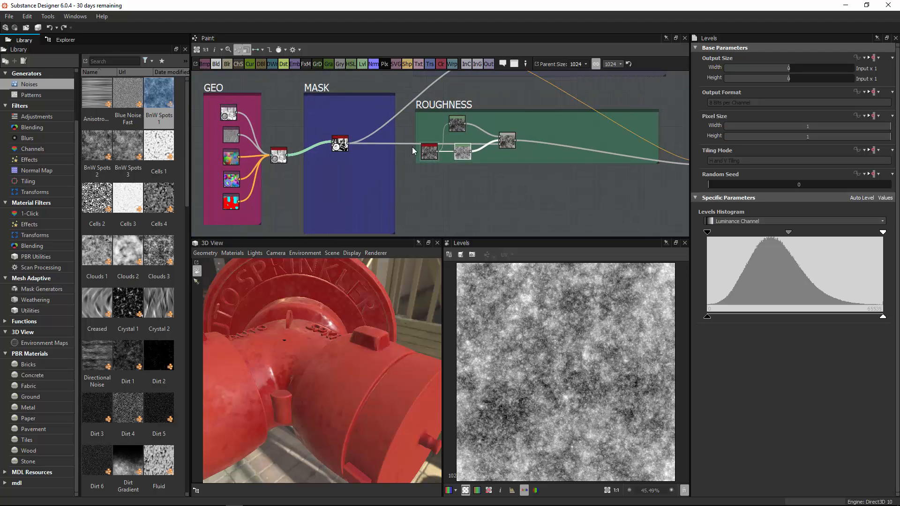
pyautogui.scroll(-2, 460, 200)
pyautogui.moveTo(519, 129); pyautogui.dragTo(484, 201, button='middle')
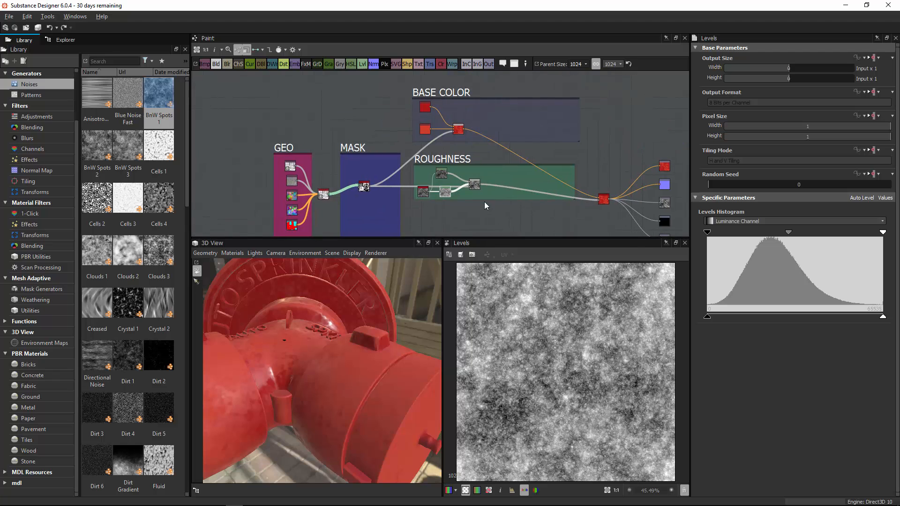
pyautogui.click(42, 289)
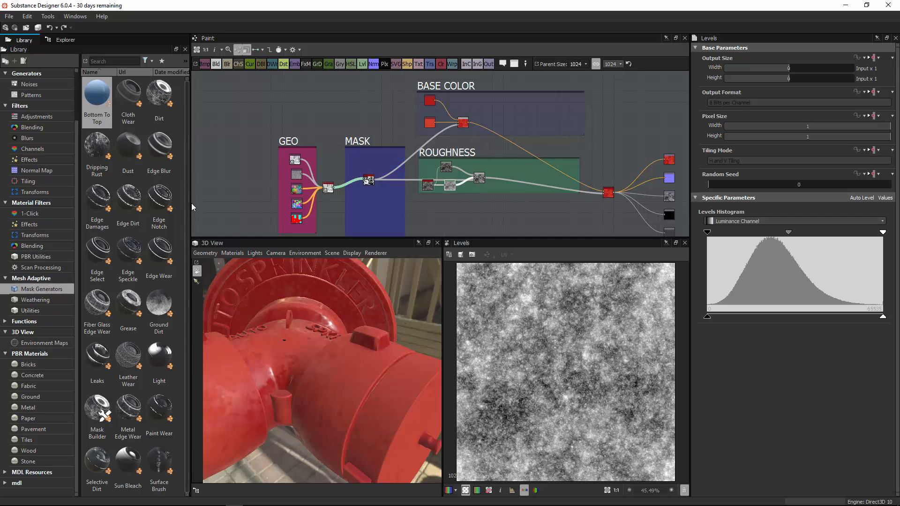
pyautogui.moveTo(124, 451); pyautogui.dragTo(386, 196)
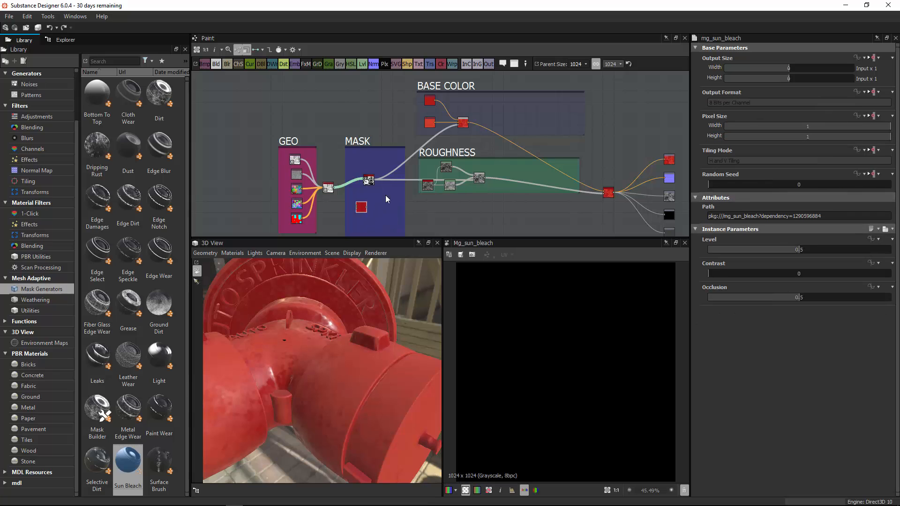
# Connect the Mesh Data Combiner output to the Sun Bleach node's mesh data input.
pyautogui.scroll(8, 354, 199)
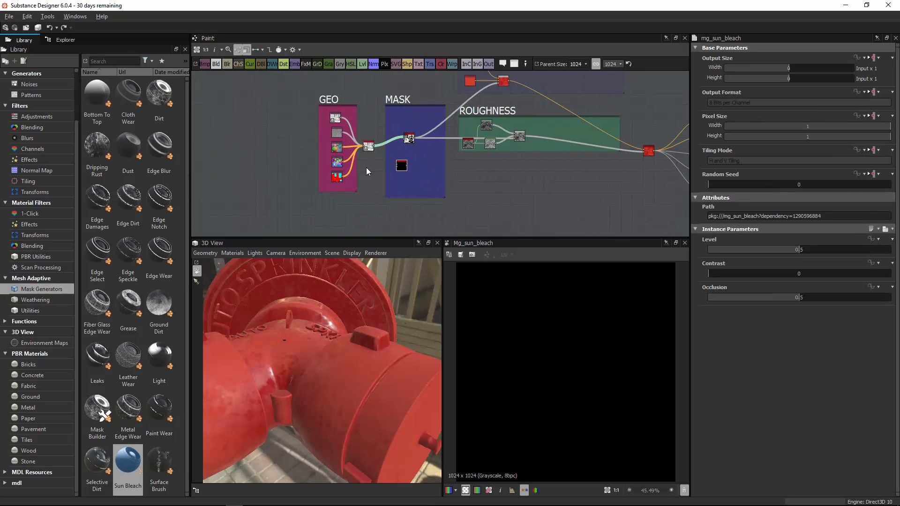
pyautogui.moveTo(414, 173); pyautogui.dragTo(478, 181, button='middle')
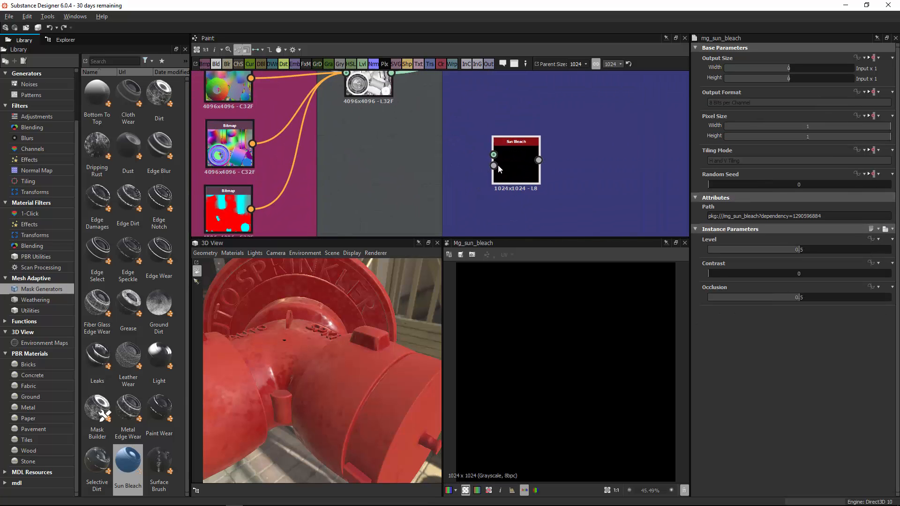
pyautogui.keyDown('alt'); pyautogui.moveTo(498, 154); pyautogui.dragTo(408, 197, button='right'); pyautogui.keyUp('alt')
pyautogui.moveTo(434, 113); pyautogui.dragTo(415, 161, button='middle')
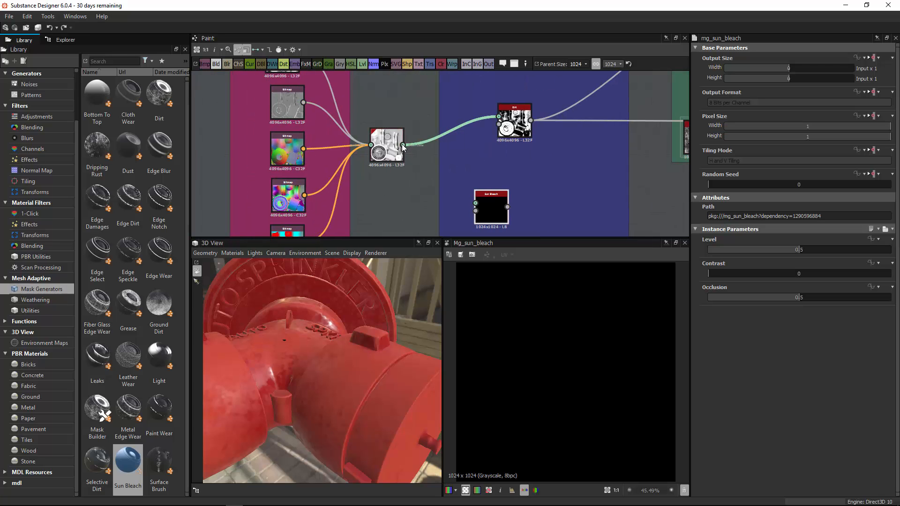
pyautogui.moveTo(403, 145); pyautogui.dragTo(475, 203)
# Examine the Sun Bleach node's inputs and its generated mask across the hydrant's UV layout.
pyautogui.moveTo(511, 164); pyautogui.dragTo(493, 113, button='middle')
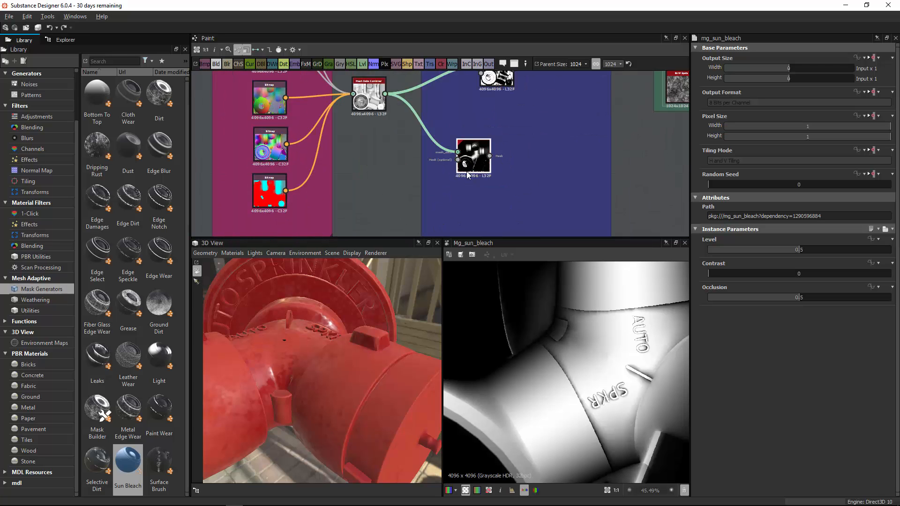
pyautogui.scroll(2, 468, 155)
pyautogui.press('1')
pyautogui.keyDown('alt'); pyautogui.moveTo(437, 154); pyautogui.dragTo(644, 120, button='right'); pyautogui.keyUp('alt')
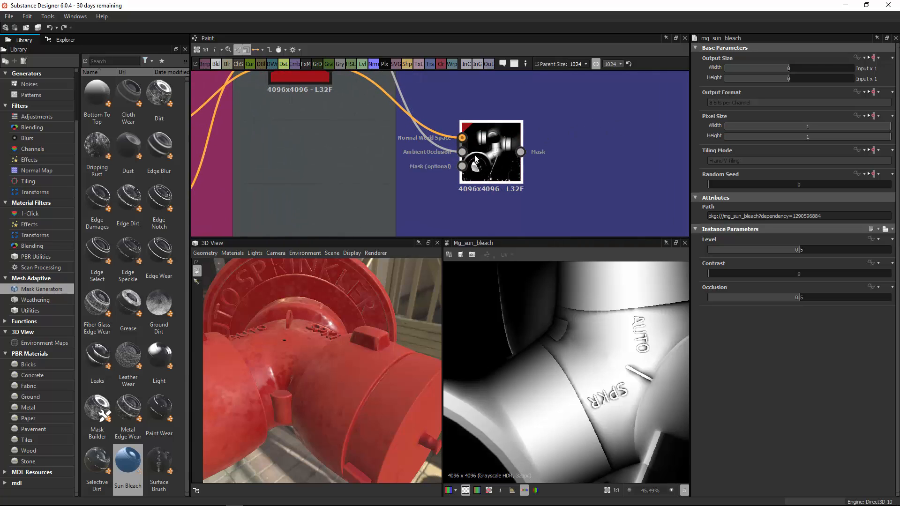
pyautogui.click(472, 156)
pyautogui.scroll(-8, 520, 362)
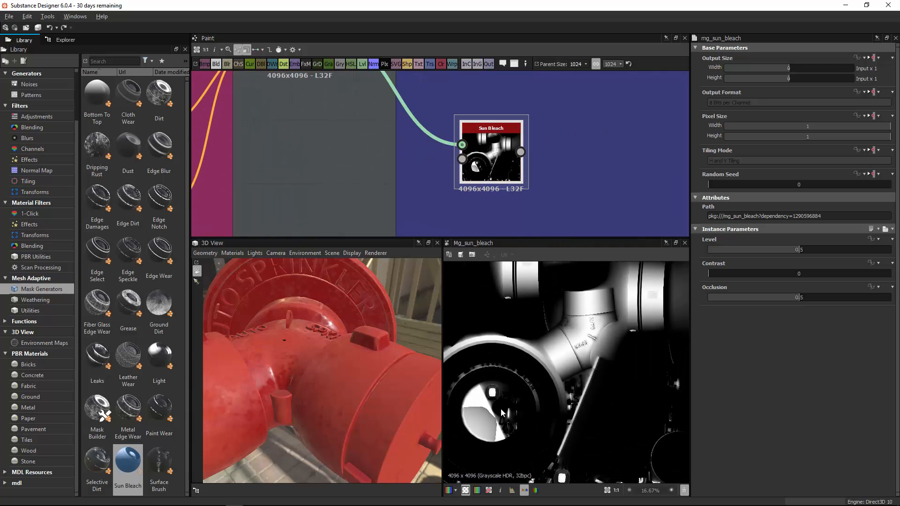
pyautogui.scroll(4, 555, 353)
pyautogui.moveTo(596, 315); pyautogui.dragTo(578, 305, button='middle')
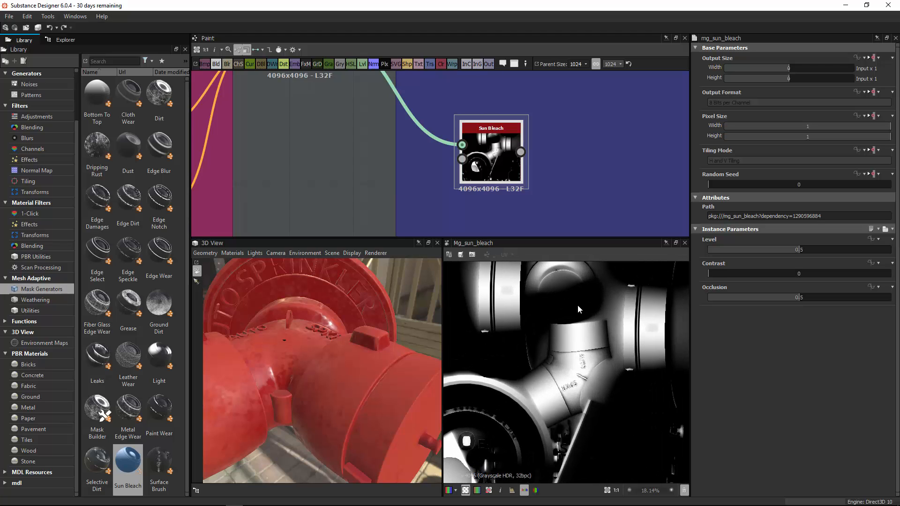
pyautogui.scroll(-2, 561, 366)
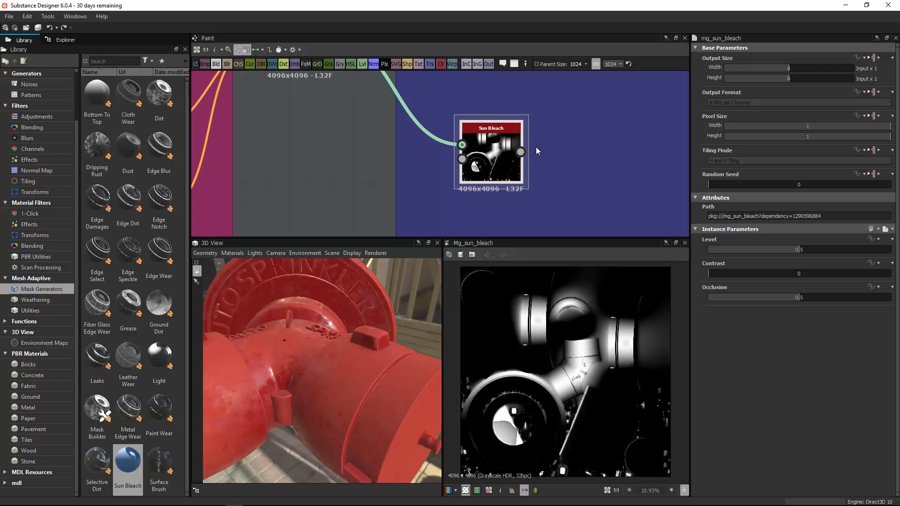
# Align the Sun Bleach node directly beneath the Dirt node in the MASK frame.
pyautogui.scroll(-4, 491, 187)
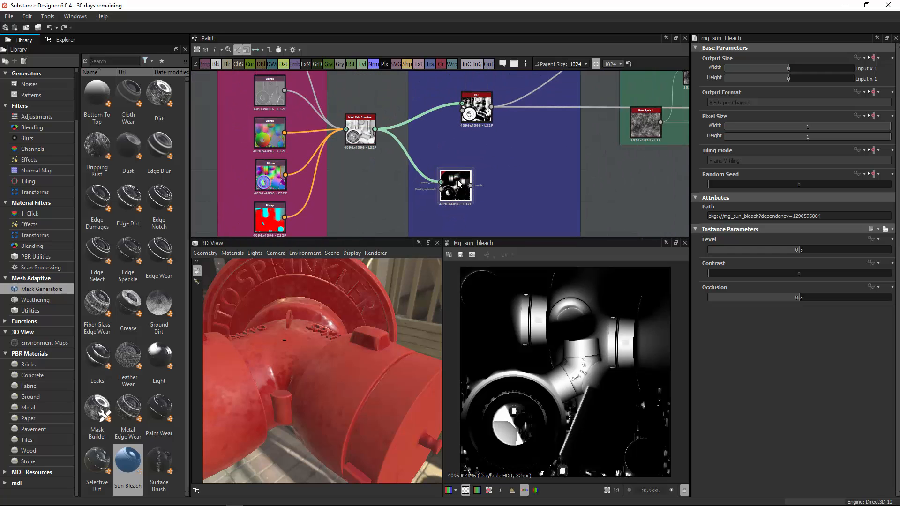
pyautogui.moveTo(458, 181); pyautogui.dragTo(476, 160)
# Duplicate the lighter red Uniform Color node and place the copy above the Blend node in the BASE COLOR frame.
pyautogui.moveTo(561, 141); pyautogui.dragTo(346, 217, button='middle')
pyautogui.scroll(3, 570, 115)
pyautogui.moveTo(459, 167); pyautogui.dragTo(397, 186, button='middle')
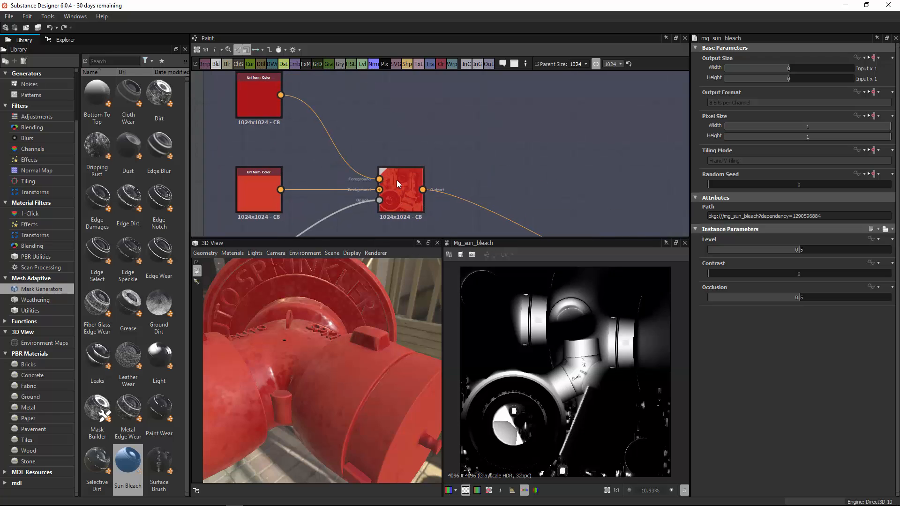
pyautogui.moveTo(423, 142); pyautogui.dragTo(440, 143, button='middle')
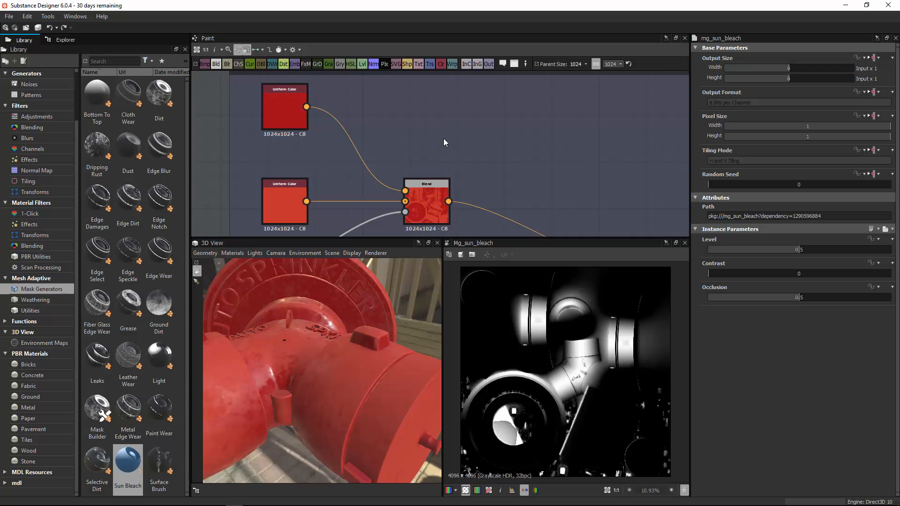
pyautogui.moveTo(283, 198); pyautogui.dragTo(283, 203)
pyautogui.hotkey('ctrl', 'd')
pyautogui.moveTo(372, 165); pyautogui.dragTo(392, 143, button='middle')
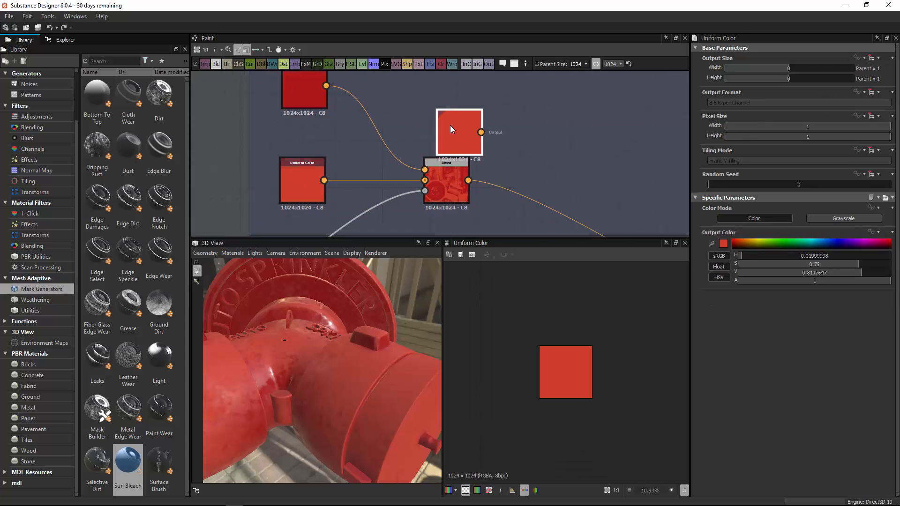
pyautogui.moveTo(450, 126); pyautogui.dragTo(428, 80)
# Add a second Blend node in the BASE COLOR frame and feed the first Blend's output into its background.
pyautogui.moveTo(422, 121); pyautogui.dragTo(368, 141, button='middle')
pyautogui.moveTo(471, 175); pyautogui.dragTo(415, 159, button='middle')
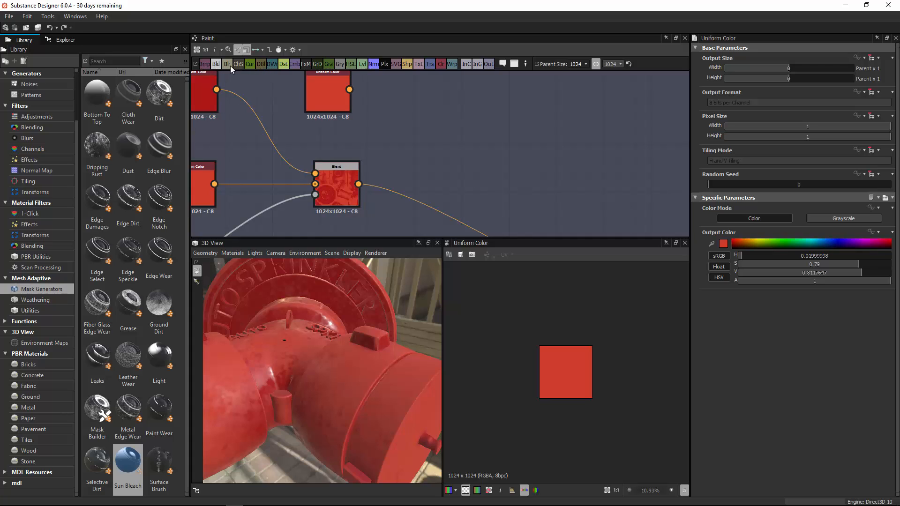
pyautogui.click(215, 64)
pyautogui.moveTo(416, 158); pyautogui.dragTo(417, 156)
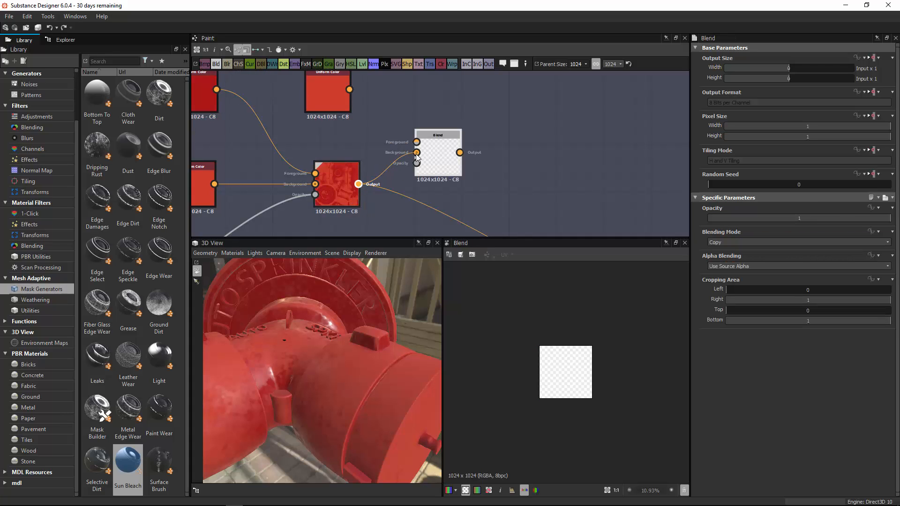
# Route the second Blend's output to the base material in place of the first Blend's output.
pyautogui.moveTo(358, 188); pyautogui.dragTo(319, 156, button='middle')
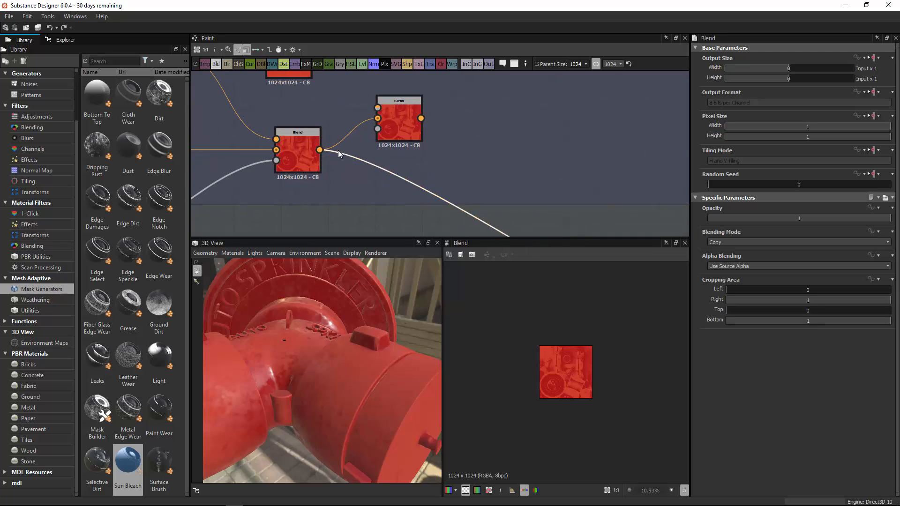
pyautogui.scroll(-1, 375, 146)
pyautogui.moveTo(362, 144); pyautogui.dragTo(304, 99, button='middle')
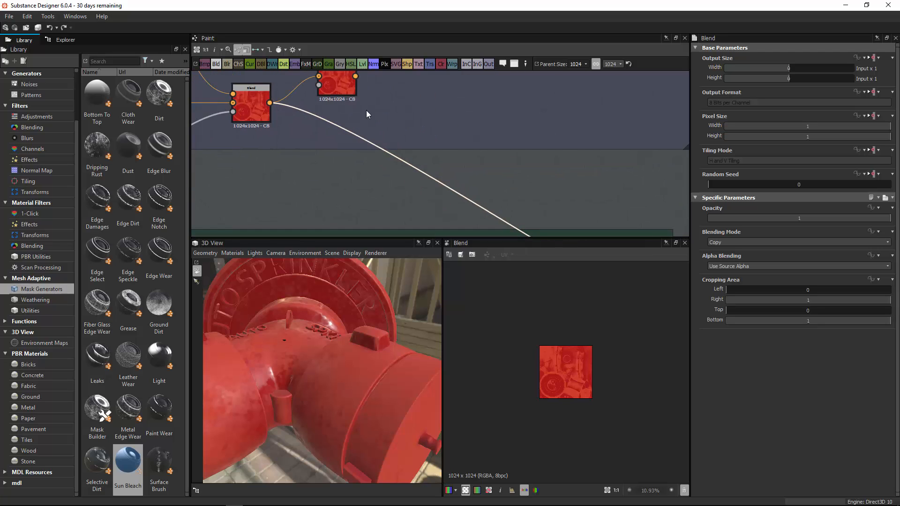
pyautogui.moveTo(367, 111); pyautogui.dragTo(395, 159, button='middle')
pyautogui.moveTo(552, 170); pyautogui.dragTo(446, 181, button='middle')
pyautogui.scroll(3, 512, 216)
# Align the second Blend node with the first and connect the duplicated Uniform Color to its foreground.
pyautogui.scroll(-3, 459, 192)
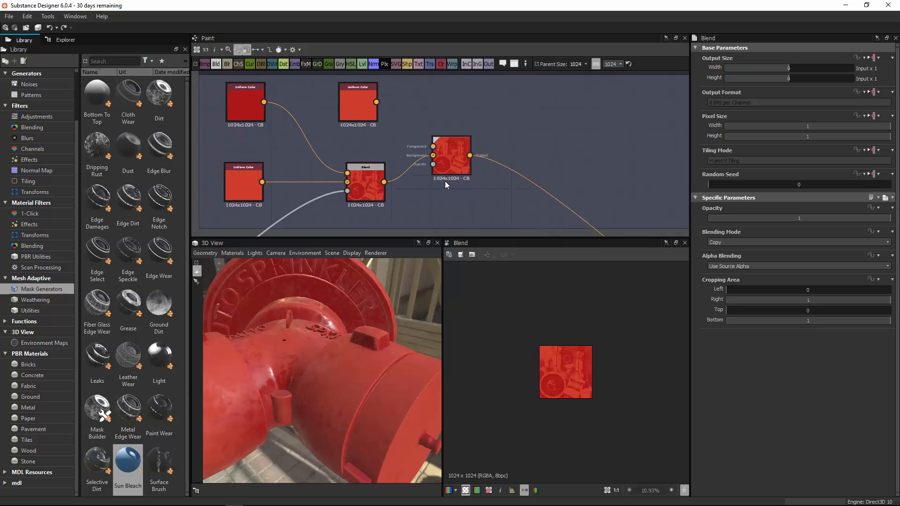
pyautogui.click(448, 183)
pyautogui.moveTo(425, 183); pyautogui.dragTo(432, 182)
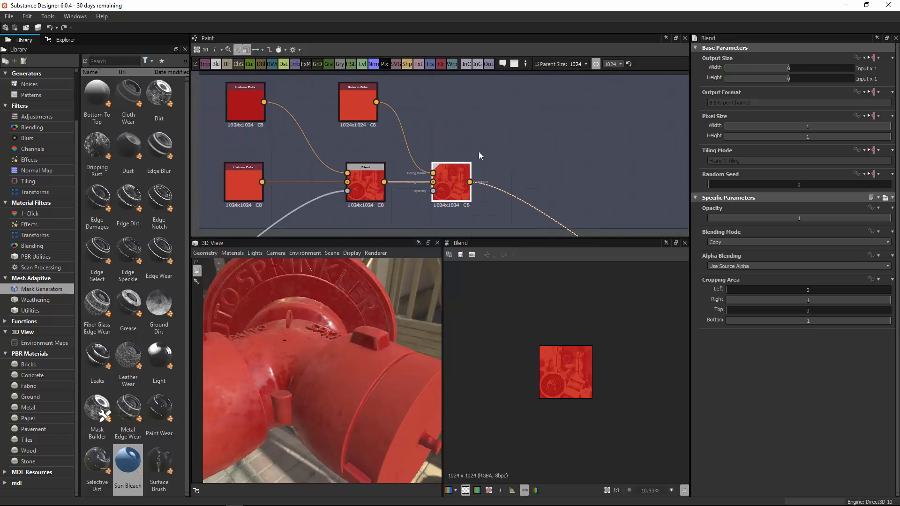
# Connect the Sun Bleach mask's output to the opacity input of the second Blend node in the BASE COLOR frame.
pyautogui.moveTo(479, 155); pyautogui.dragTo(517, 129, button='middle')
pyautogui.scroll(-3, 516, 129)
pyautogui.moveTo(382, 213); pyautogui.dragTo(472, 148, button='middle')
pyautogui.scroll(-2, 472, 148)
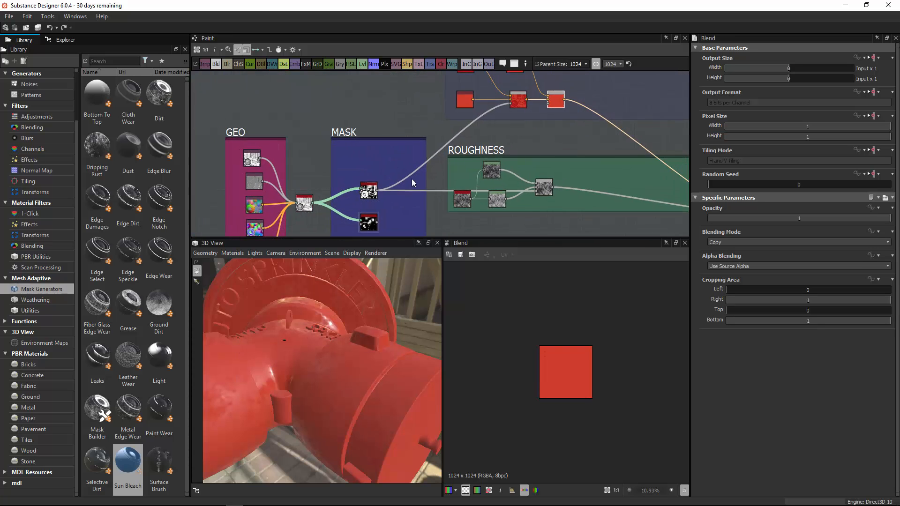
pyautogui.moveTo(516, 115); pyautogui.dragTo(365, 192, button='middle')
pyautogui.scroll(1, 529, 117)
pyautogui.moveTo(528, 117); pyautogui.dragTo(438, 153, button='middle')
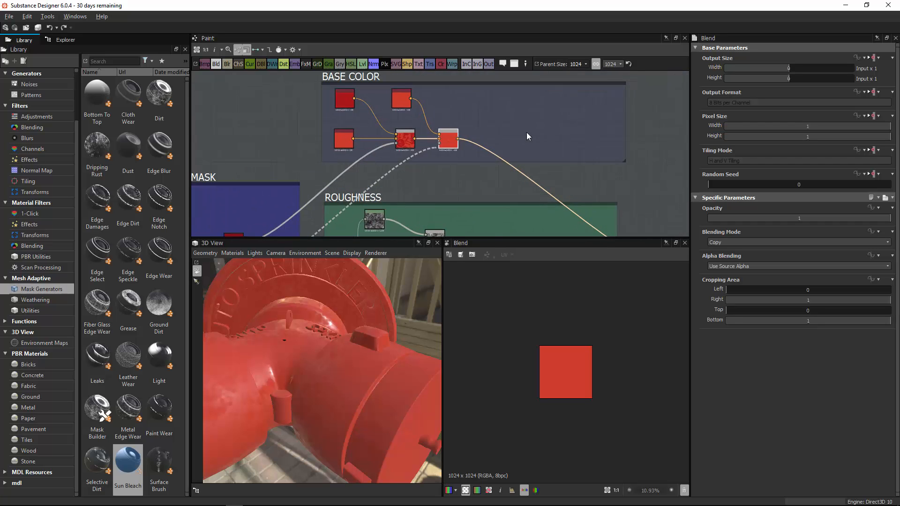
pyautogui.scroll(2, 444, 141)
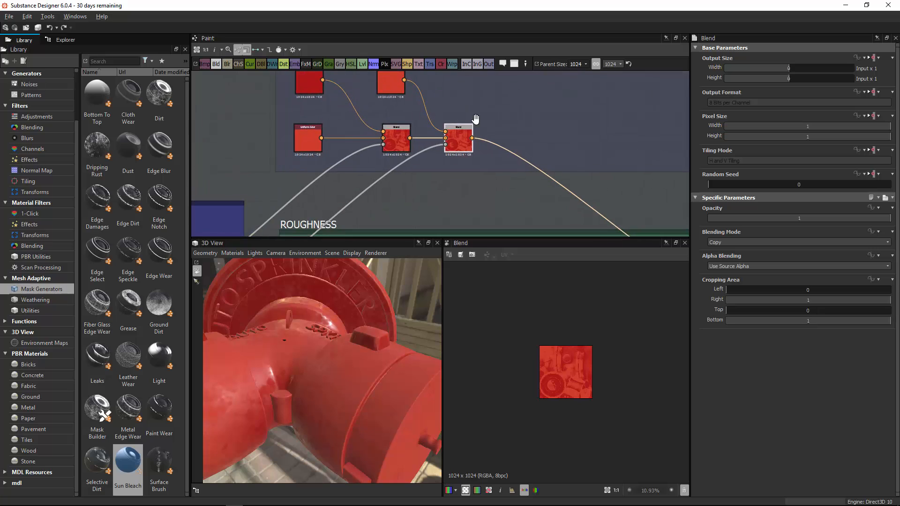
# Set the duplicated Uniform Color above the second Blend to saturation 0.61 and hue 0.05 for a faded orange.
pyautogui.moveTo(475, 121); pyautogui.dragTo(496, 179, button='middle')
pyautogui.doubleClick(403, 137)
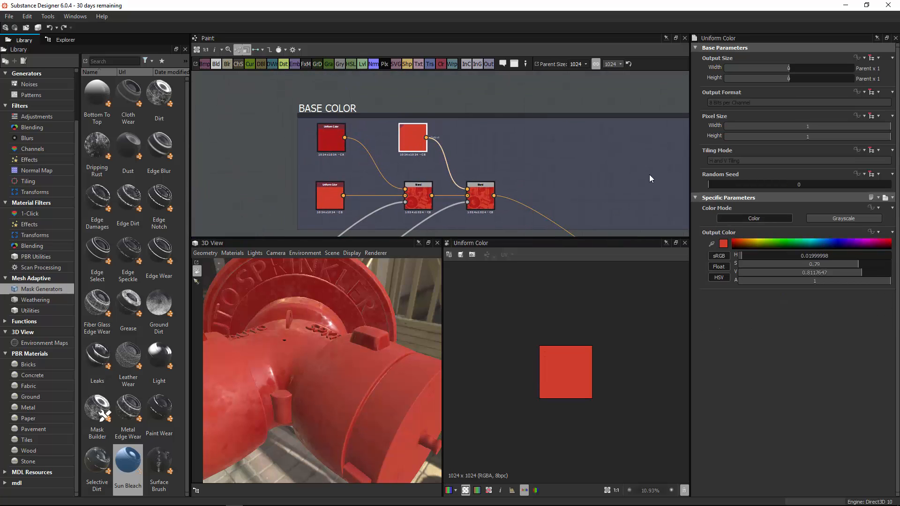
pyautogui.click(834, 264)
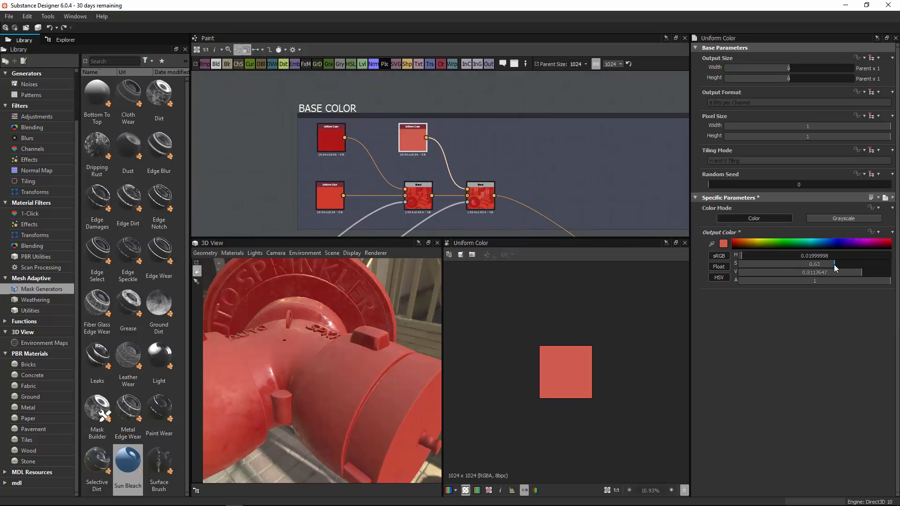
pyautogui.click(832, 264)
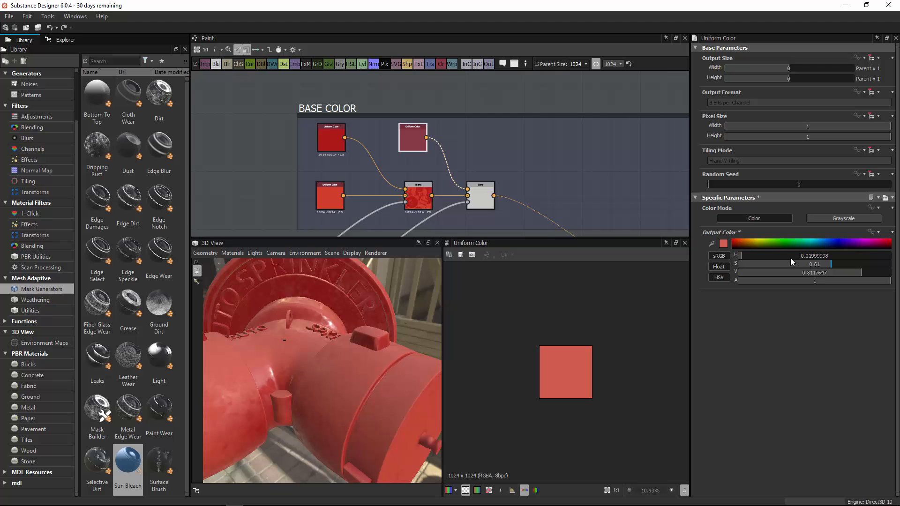
pyautogui.click(742, 255)
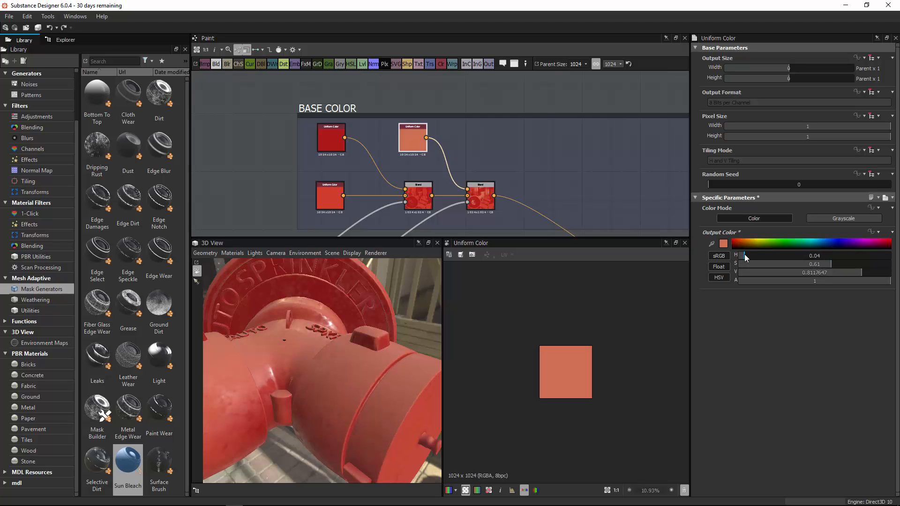
pyautogui.click(746, 255)
pyautogui.moveTo(399, 344); pyautogui.dragTo(345, 294)
# Move the Blend node in the ROUGHNESS frame into line with the BnW Spots 1 and lower Levels nodes.
pyautogui.moveTo(443, 188); pyautogui.dragTo(505, 101, button='middle')
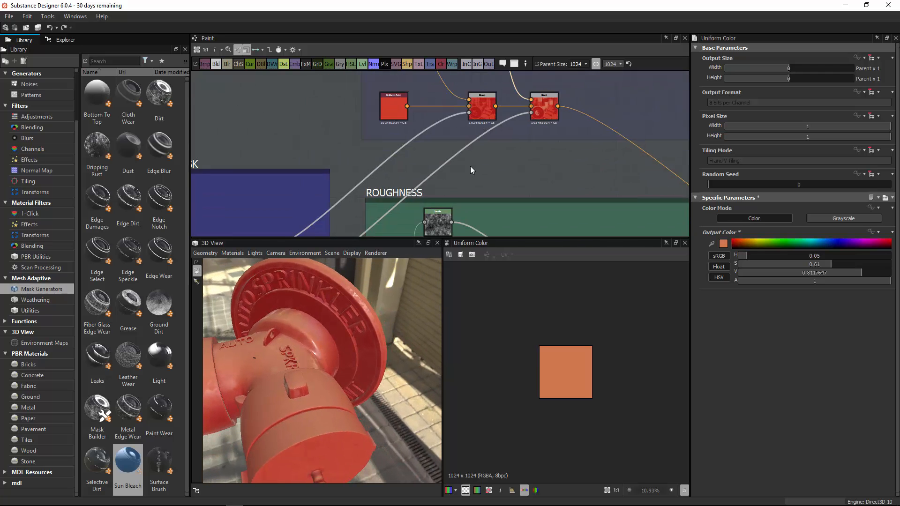
pyautogui.scroll(-3, 474, 161)
pyautogui.moveTo(403, 192); pyautogui.dragTo(437, 179, button='middle')
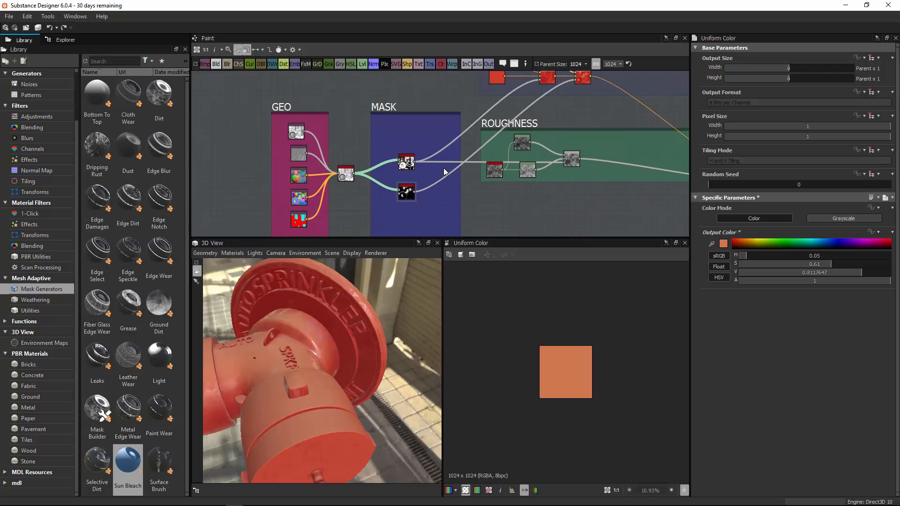
pyautogui.scroll(2, 449, 170)
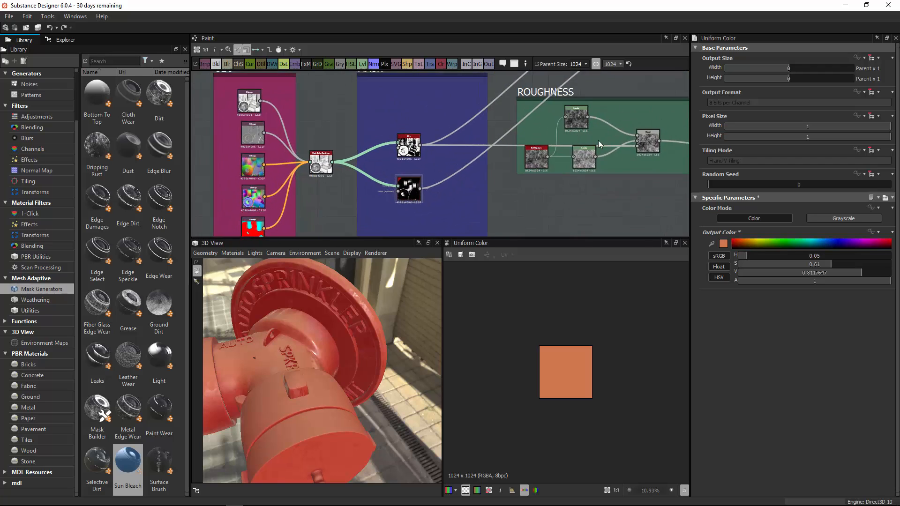
pyautogui.scroll(4, 413, 209)
pyautogui.click(409, 170)
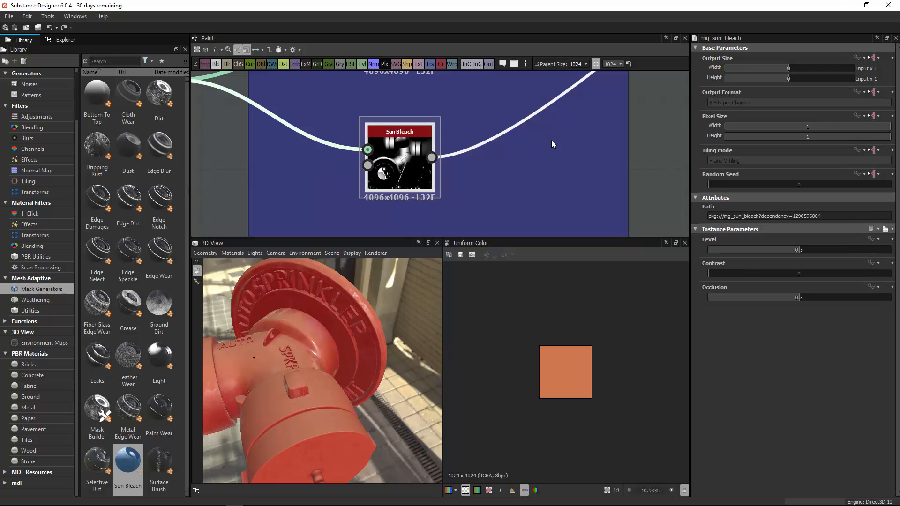
pyautogui.moveTo(552, 141); pyautogui.dragTo(406, 190, button='middle')
pyautogui.scroll(-3, 515, 162)
pyautogui.moveTo(515, 162); pyautogui.dragTo(313, 202, button='middle')
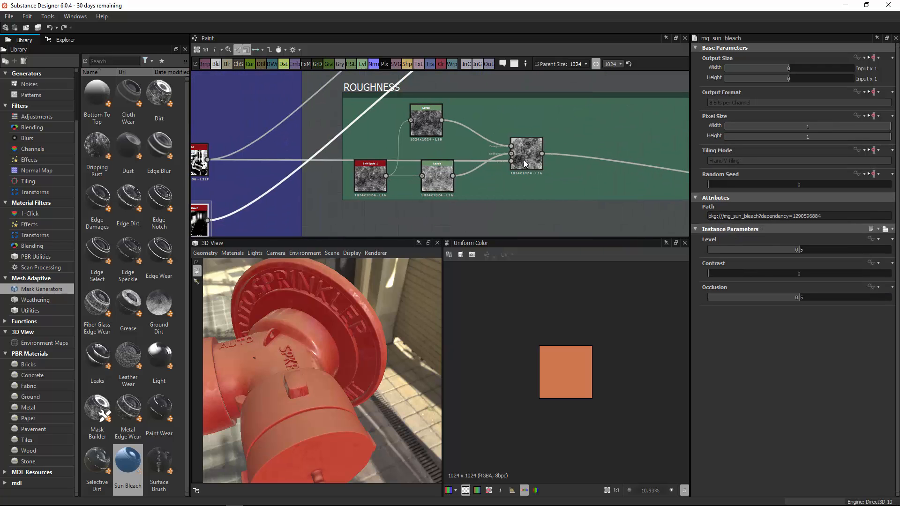
pyautogui.moveTo(524, 159); pyautogui.dragTo(558, 127)
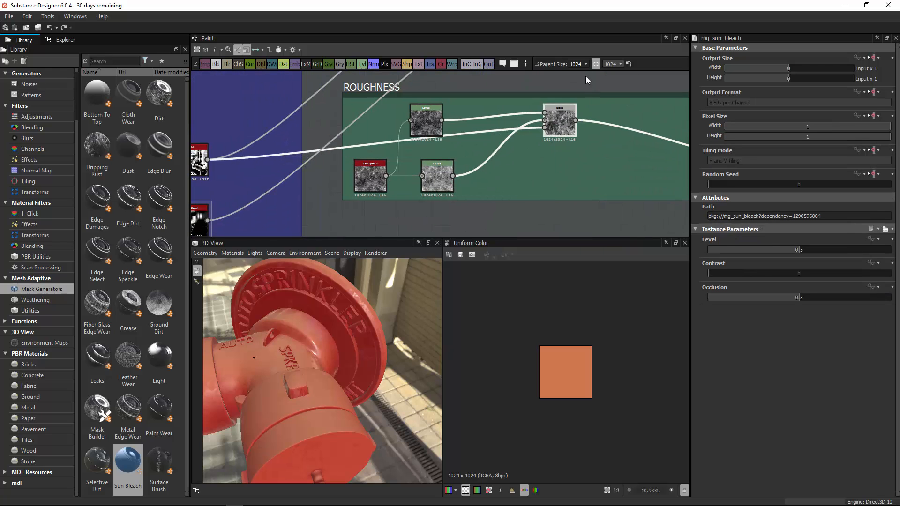
pyautogui.moveTo(515, 170); pyautogui.dragTo(464, 153, button='middle')
pyautogui.scroll(3, 525, 136)
pyautogui.moveTo(509, 105); pyautogui.dragTo(463, 175)
pyautogui.click(520, 148)
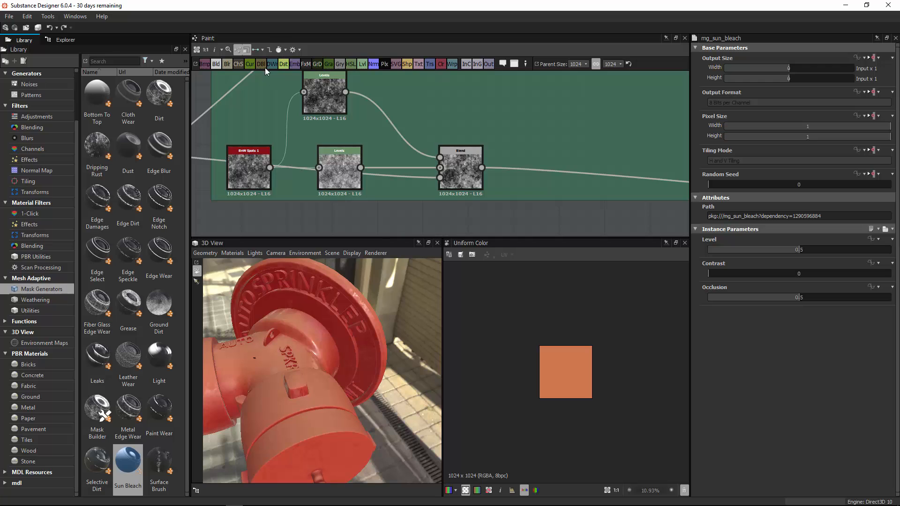
# Add a second Blend node beside the first in the ROUGHNESS frame and feed the first Blend's output into its background.
pyautogui.click(216, 64)
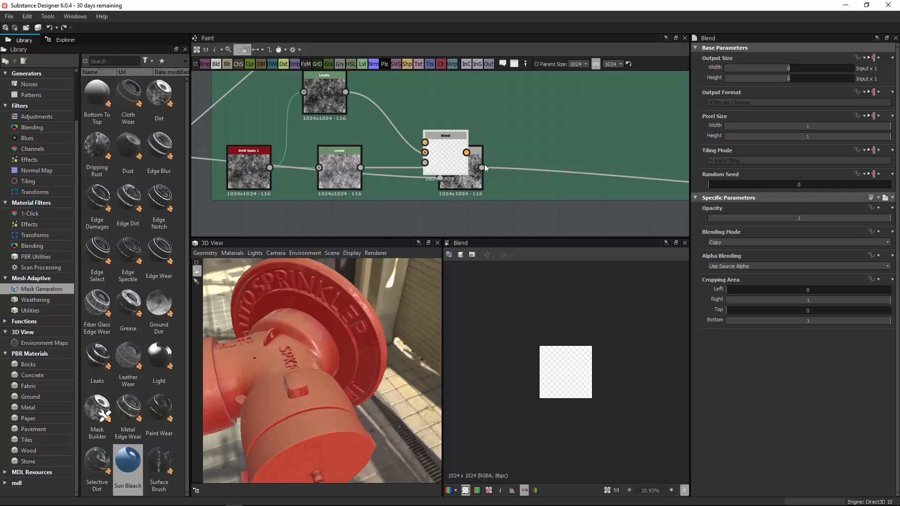
pyautogui.moveTo(469, 162); pyautogui.dragTo(574, 137)
pyautogui.moveTo(482, 167); pyautogui.dragTo(546, 162)
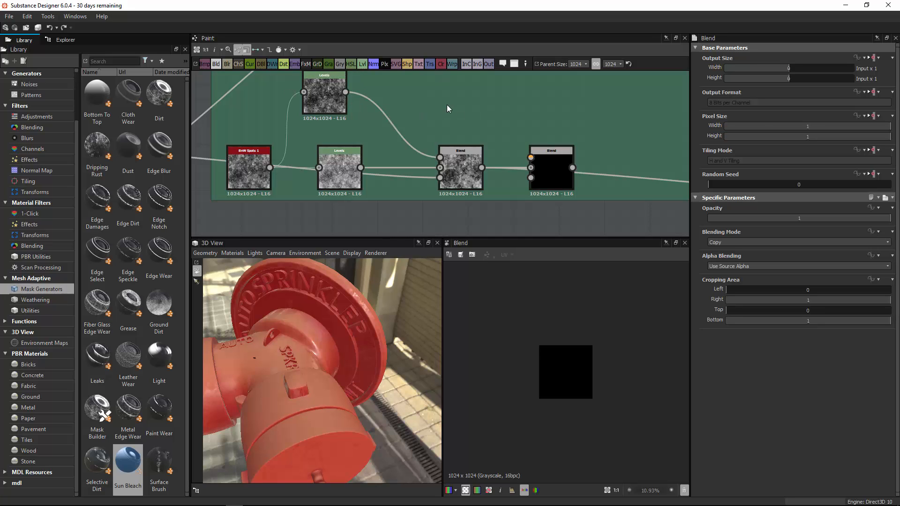
# Duplicate the upper Levels node, place the copy above the first roughness Blend, and shift its midtone darker-ward to brighten the noise.
pyautogui.click(340, 107)
pyautogui.hotkey('ctrl', 'd')
pyautogui.moveTo(446, 122); pyautogui.dragTo(435, 88)
pyautogui.moveTo(443, 109); pyautogui.dragTo(417, 137, button='middle')
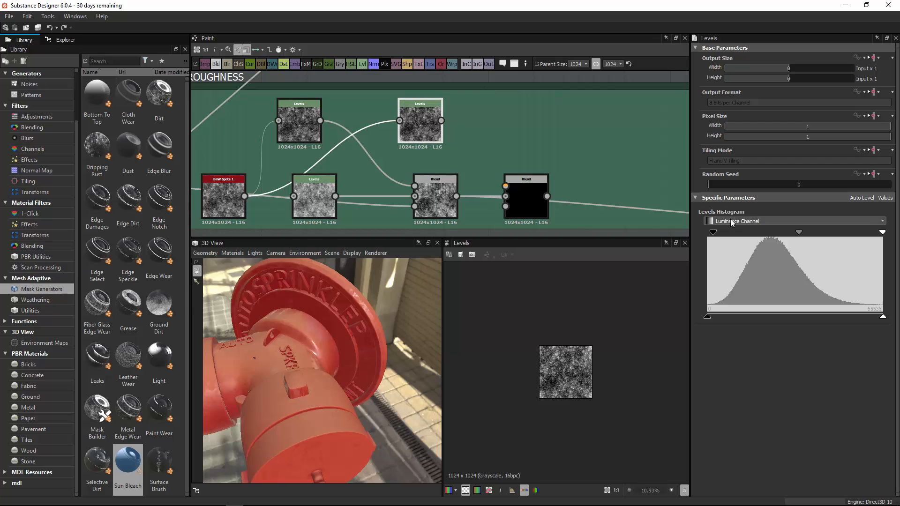
pyautogui.click(527, 371)
pyautogui.press('f')
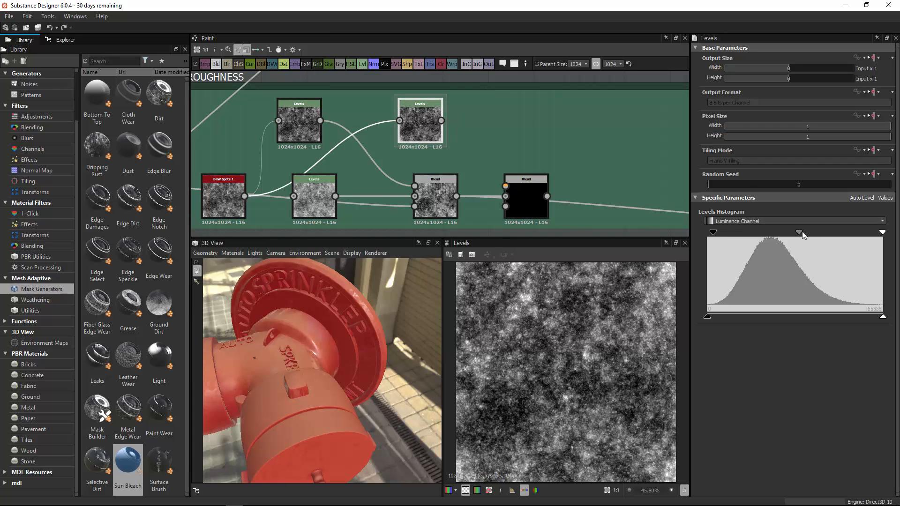
pyautogui.moveTo(800, 232)
pyautogui.mouseDown()
pyautogui.moveTo(815, 233)
pyautogui.moveTo(775, 230)
pyautogui.moveTo(784, 230)
pyautogui.mouseUp()
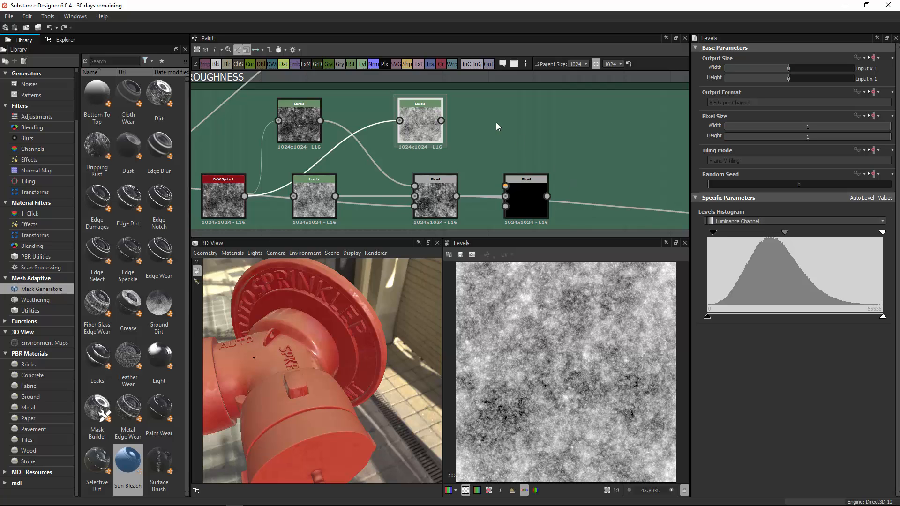
# Connect the brightened Levels node to the second roughness Blend's foreground and the Sun Bleach mask to its opacity.
pyautogui.scroll(-2, 516, 178)
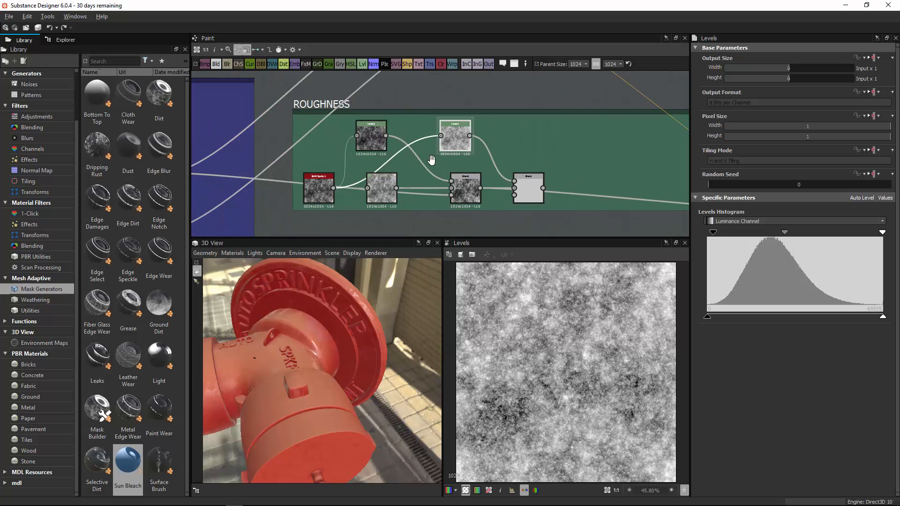
pyautogui.moveTo(432, 159); pyautogui.dragTo(550, 94, button='middle')
pyautogui.moveTo(285, 164); pyautogui.dragTo(571, 130)
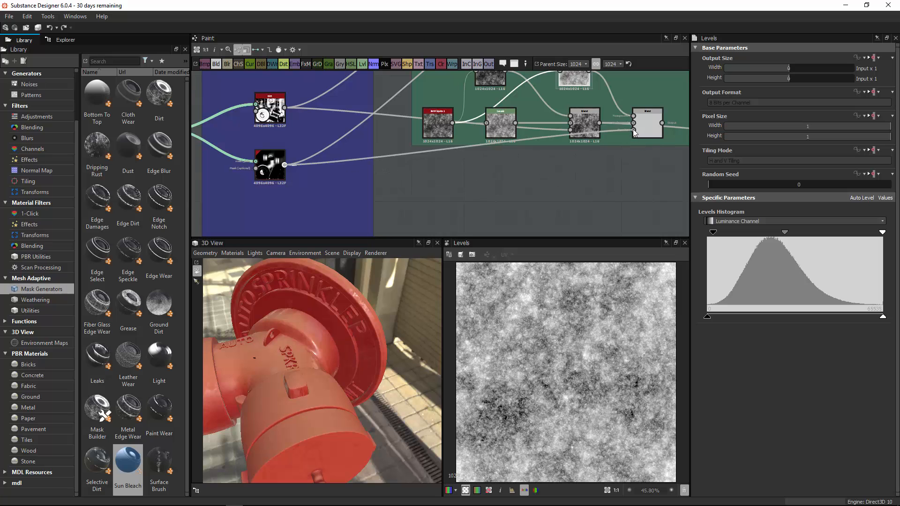
pyautogui.moveTo(322, 312); pyautogui.dragTo(317, 370)
# Display the Sun Bleach mask in the 2D view and reduce its Level to 0.05.
pyautogui.click(271, 169)
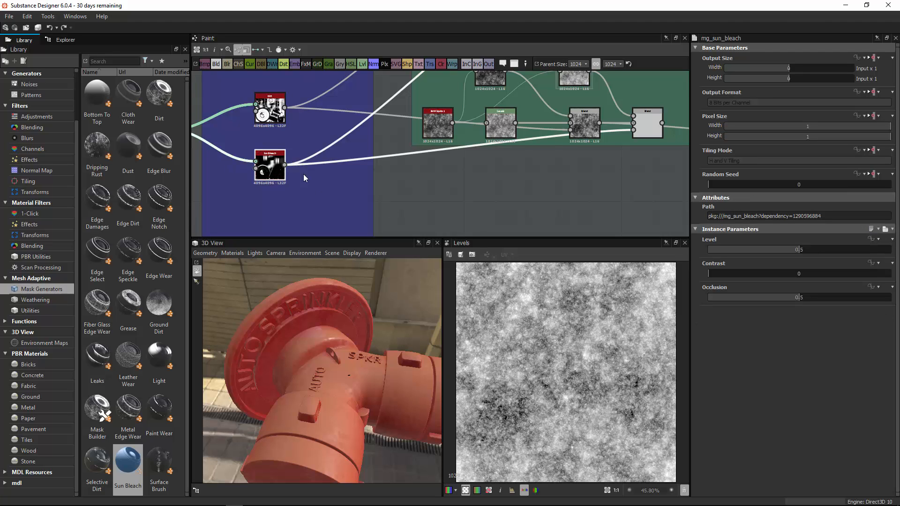
pyautogui.doubleClick(271, 167)
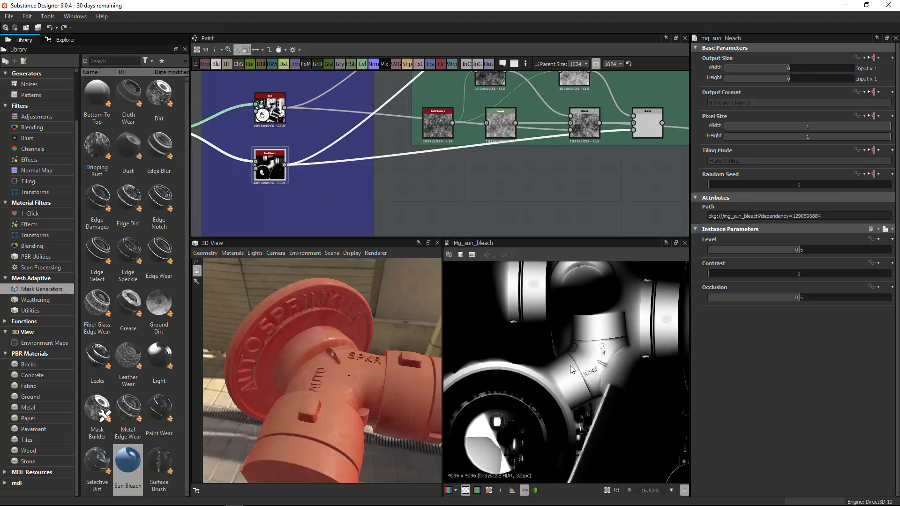
pyautogui.moveTo(785, 253); pyautogui.dragTo(718, 252)
pyautogui.moveTo(342, 365); pyautogui.dragTo(305, 331)
pyautogui.moveTo(345, 302)
pyautogui.mouseDown()
pyautogui.moveTo(343, 328)
pyautogui.moveTo(308, 307)
pyautogui.moveTo(263, 300)
pyautogui.moveTo(312, 322)
pyautogui.moveTo(341, 317)
pyautogui.mouseUp()
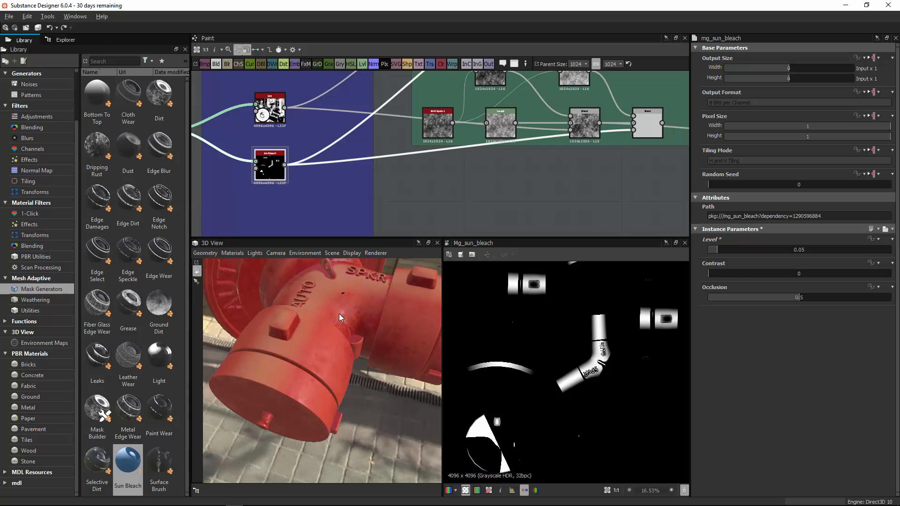
pyautogui.moveTo(369, 351); pyautogui.dragTo(582, 336)
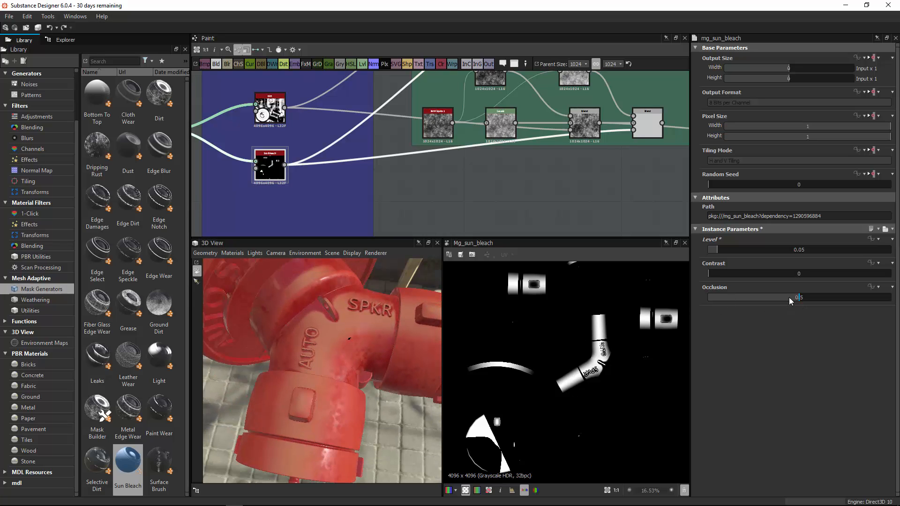
# Try the Sun Bleach Occlusion at 0.21, settle on 0.57, and set Level to 0.15.
pyautogui.moveTo(789, 298); pyautogui.dragTo(746, 299)
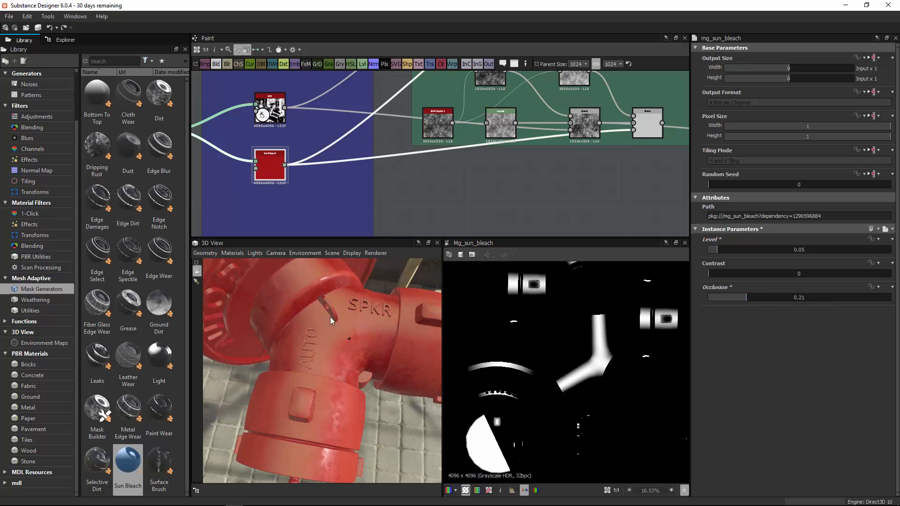
pyautogui.click(809, 301)
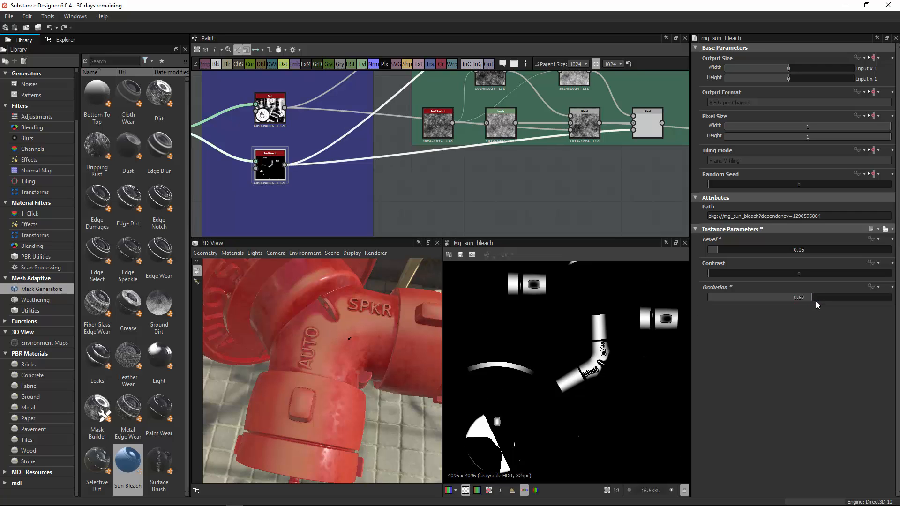
pyautogui.click(736, 250)
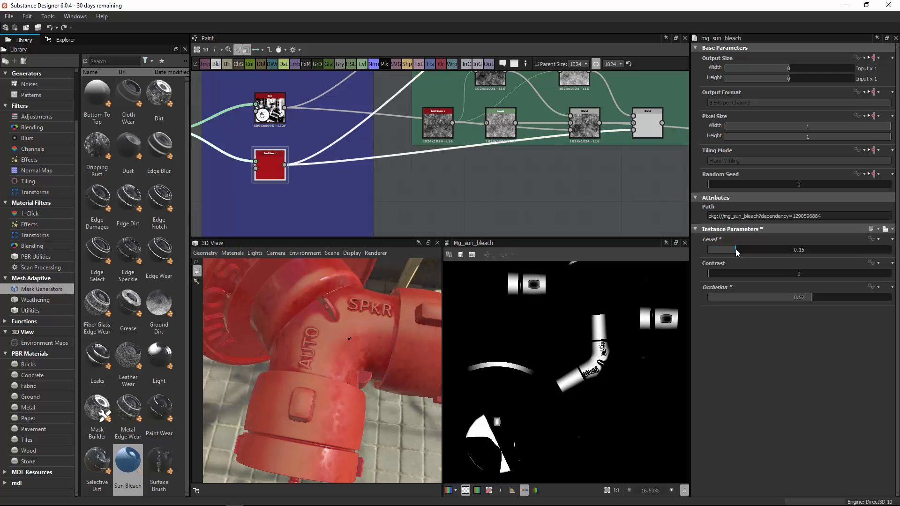
pyautogui.moveTo(389, 324); pyautogui.dragTo(406, 357)
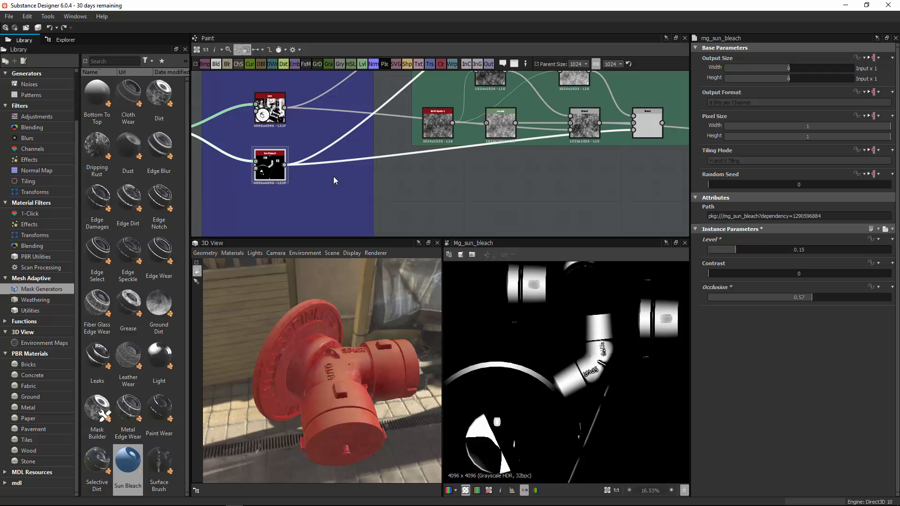
# Insert a Levels node after Sun Bleach in the MASK frame so that it feeds both connected Blend nodes.
pyautogui.moveTo(291, 190); pyautogui.dragTo(362, 190, button='middle')
pyautogui.scroll(4, 352, 181)
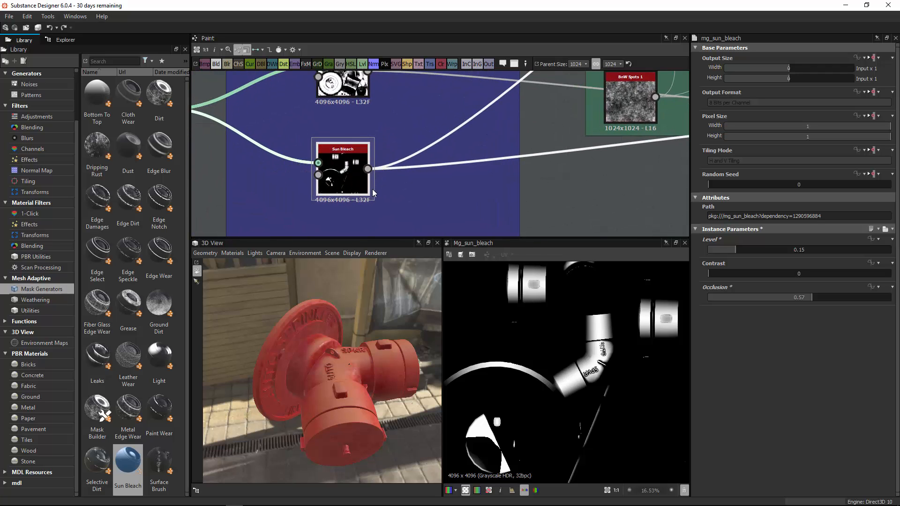
pyautogui.scroll(1, 330, 183)
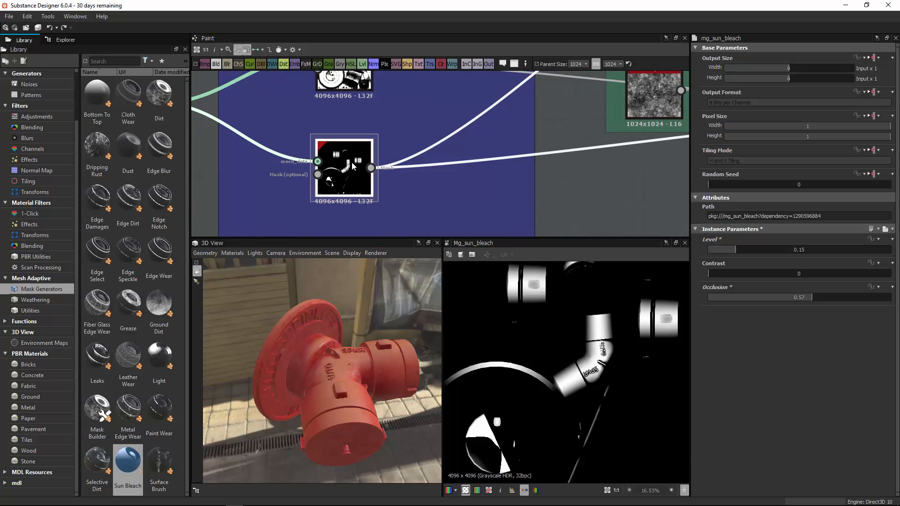
pyautogui.click(363, 65)
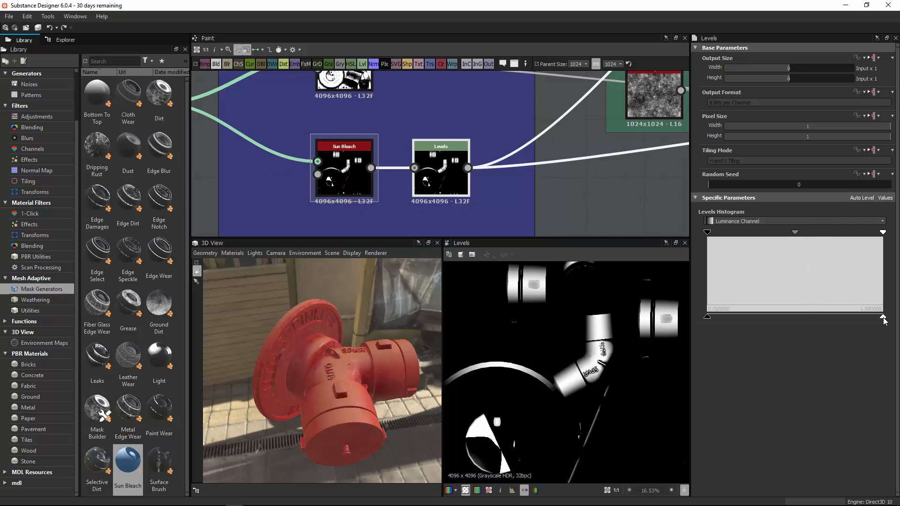
# Lower the new Levels node's output white point to about two thirds of the range to soften the bleach mask.
pyautogui.moveTo(883, 318); pyautogui.dragTo(740, 316)
pyautogui.moveTo(356, 370); pyautogui.dragTo(576, 331)
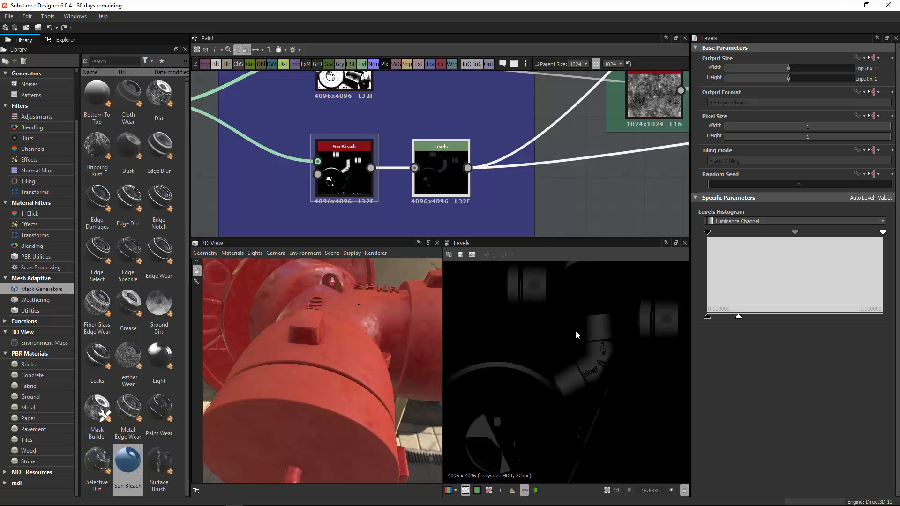
pyautogui.moveTo(739, 317); pyautogui.dragTo(822, 321)
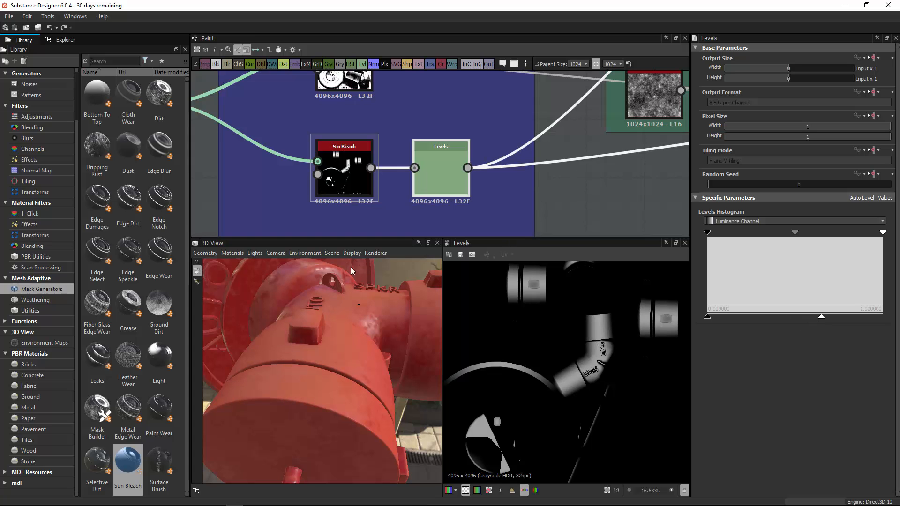
# Compare the hydrant in the 3D view with the reference photo IMG_5104.JPG from several angles.
pyautogui.moveTo(351, 266); pyautogui.dragTo(317, 317)
pyautogui.hotkey('alt', 'Tab')
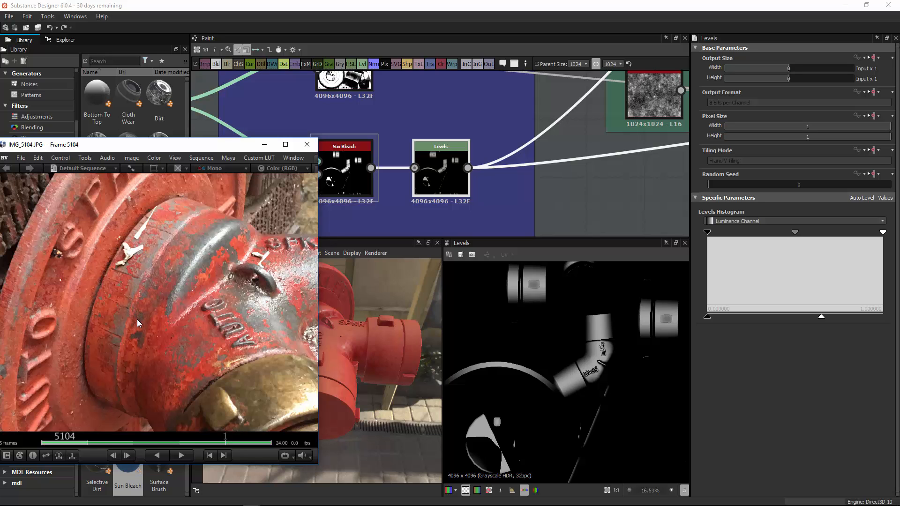
pyautogui.hotkey('alt', 'Tab')
pyautogui.moveTo(225, 328); pyautogui.dragTo(311, 356)
pyautogui.hotkey('alt', 'Tab')
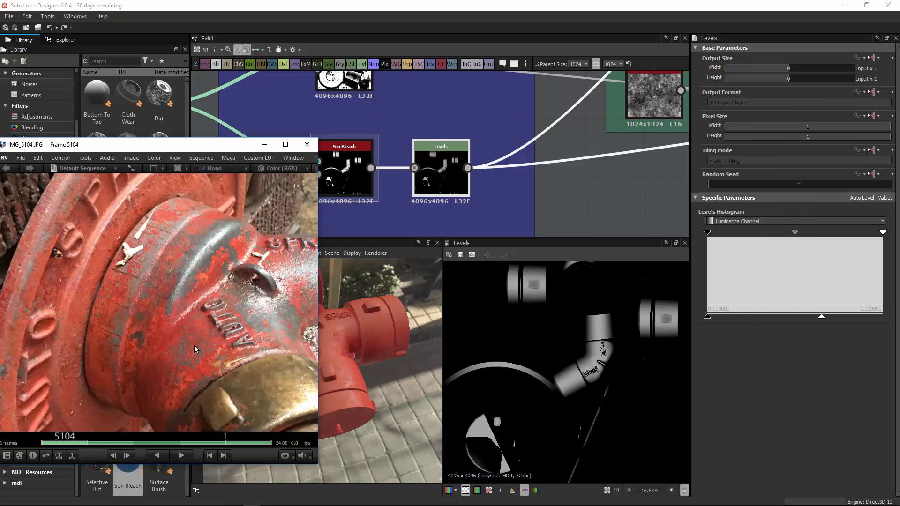
pyautogui.hotkey('alt', 'Tab')
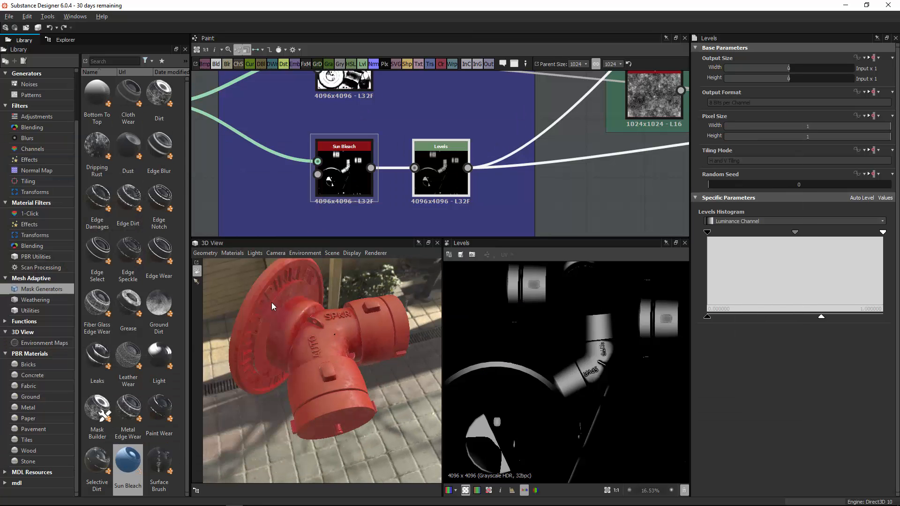
# Display the last Blend node of the ROUGHNESS frame in the 2D view and examine its detail up close.
pyautogui.scroll(-5, 443, 164)
pyautogui.click(404, 165)
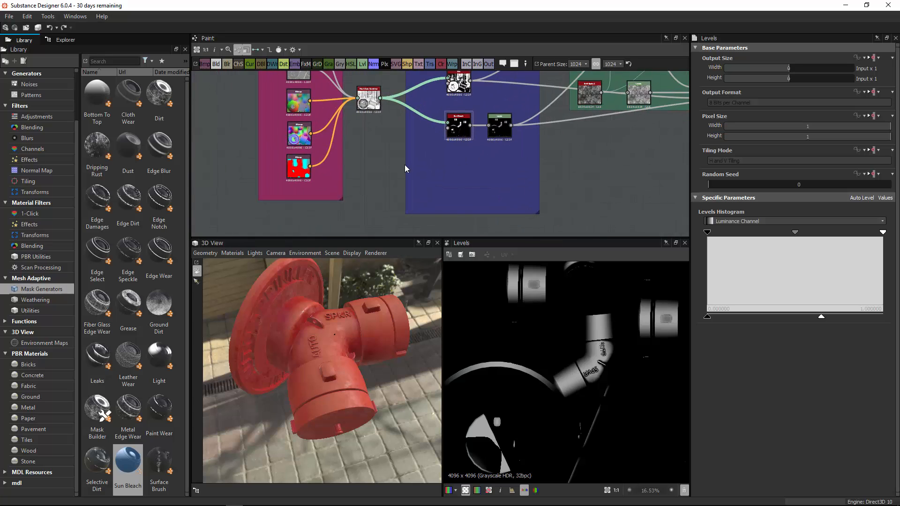
pyautogui.moveTo(469, 147); pyautogui.dragTo(358, 194, button='middle')
pyautogui.moveTo(476, 166); pyautogui.dragTo(442, 226, button='middle')
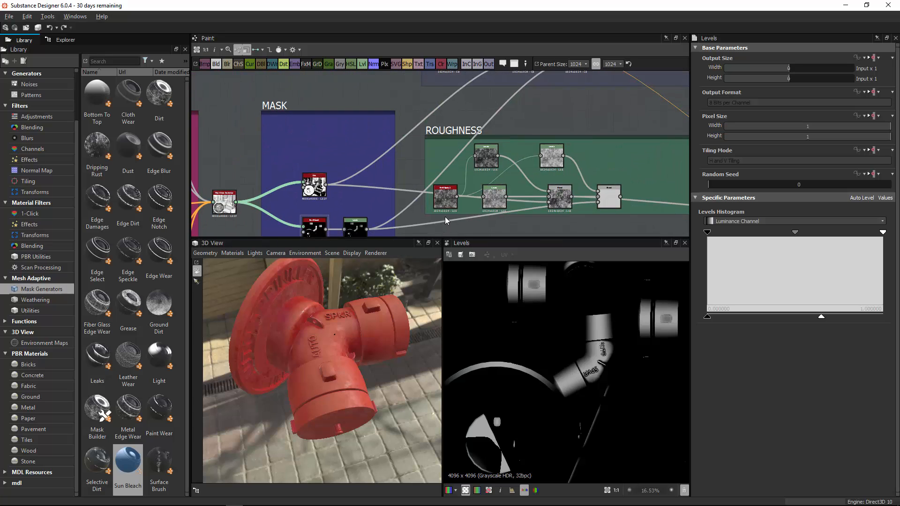
pyautogui.moveTo(530, 180); pyautogui.dragTo(504, 141, button='middle')
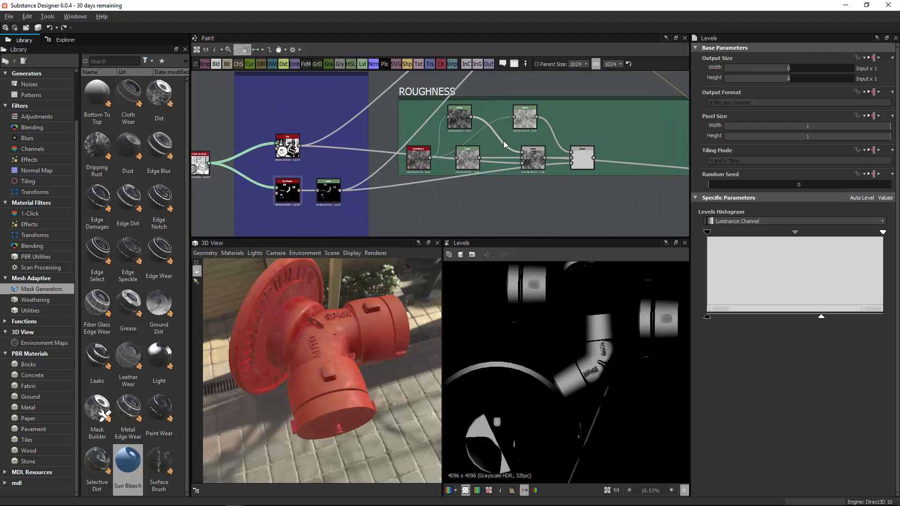
pyautogui.click(578, 164)
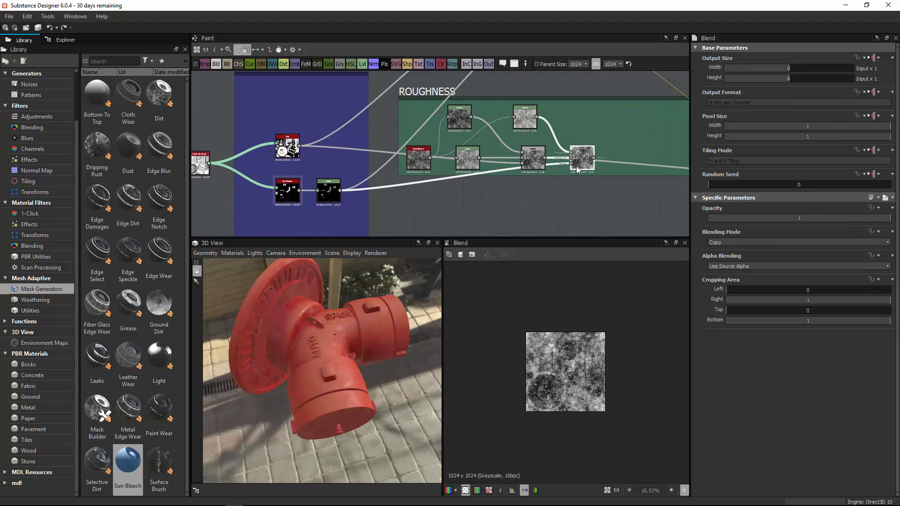
pyautogui.keyDown('alt'); pyautogui.moveTo(527, 393); pyautogui.dragTo(589, 297, button='right'); pyautogui.keyUp('alt')
pyautogui.moveTo(556, 354)
pyautogui.keyDown('alt'); pyautogui.mouseDown(button='right')
pyautogui.moveTo(587, 280)
pyautogui.moveTo(560, 359)
pyautogui.mouseUp(button='right'); pyautogui.keyUp('alt')
# Add a new frame directly below the ROUGHNESS frame and size it to about the same width.
pyautogui.moveTo(572, 187); pyautogui.dragTo(458, 148, button='middle')
pyautogui.scroll(-3, 510, 196)
pyautogui.moveTo(476, 196); pyautogui.dragTo(388, 185, button='middle')
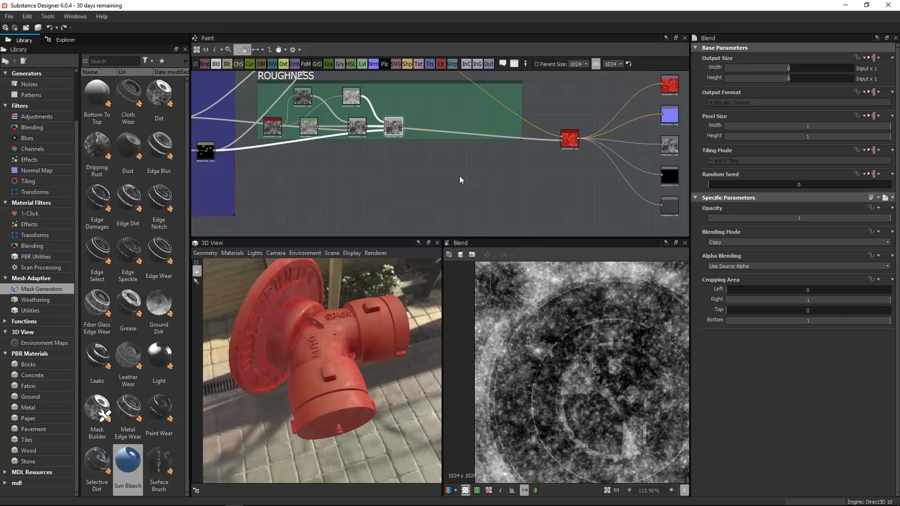
pyautogui.moveTo(459, 176); pyautogui.dragTo(484, 175, button='middle')
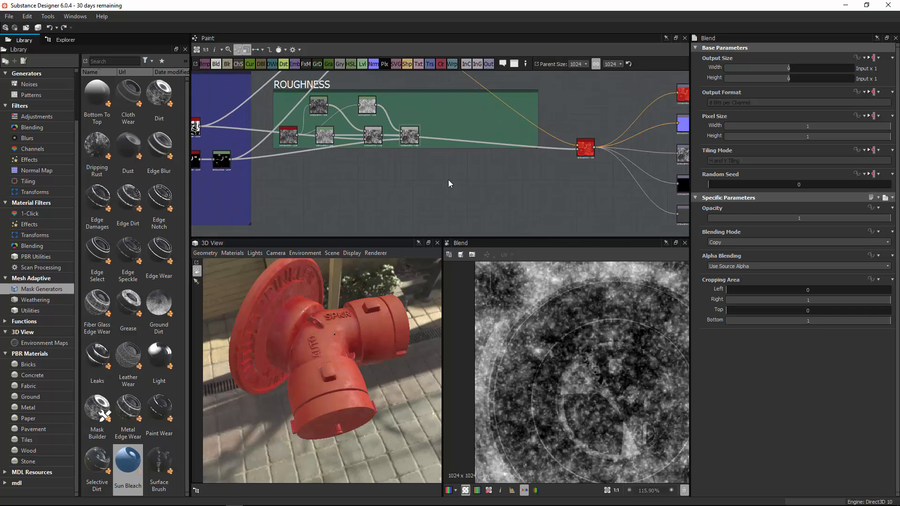
pyautogui.rightClick(399, 192)
pyautogui.click(451, 221)
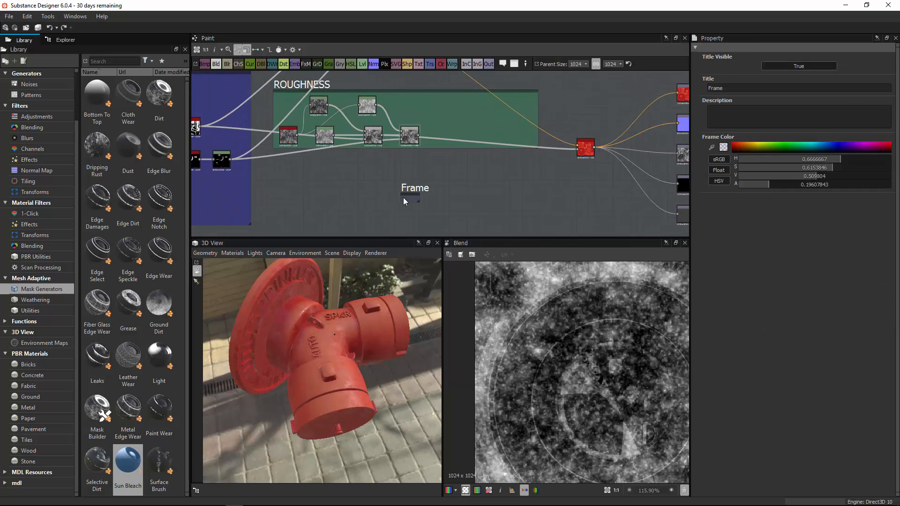
pyautogui.moveTo(414, 192); pyautogui.dragTo(534, 221)
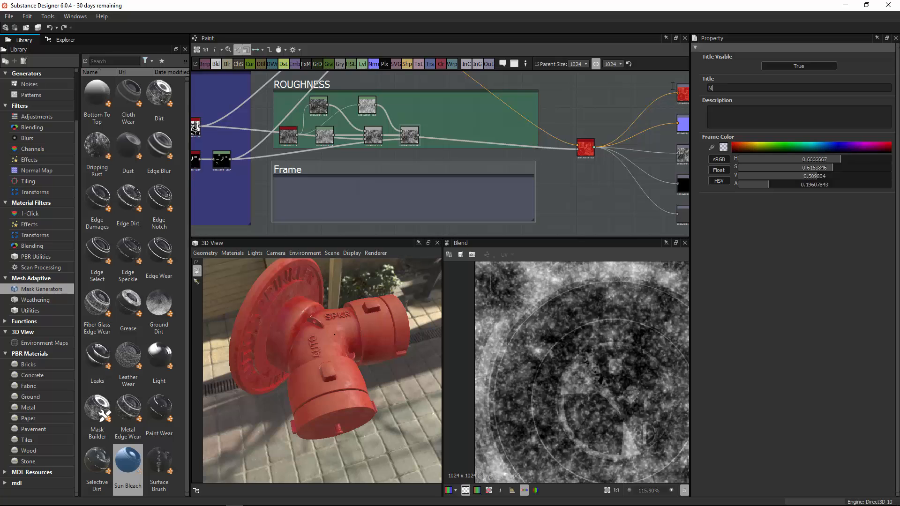
# Title the new frame NORMAL and set its color to alpha 0.51 and hue 0.21.
pyautogui.press('Return')
pyautogui.click(817, 184)
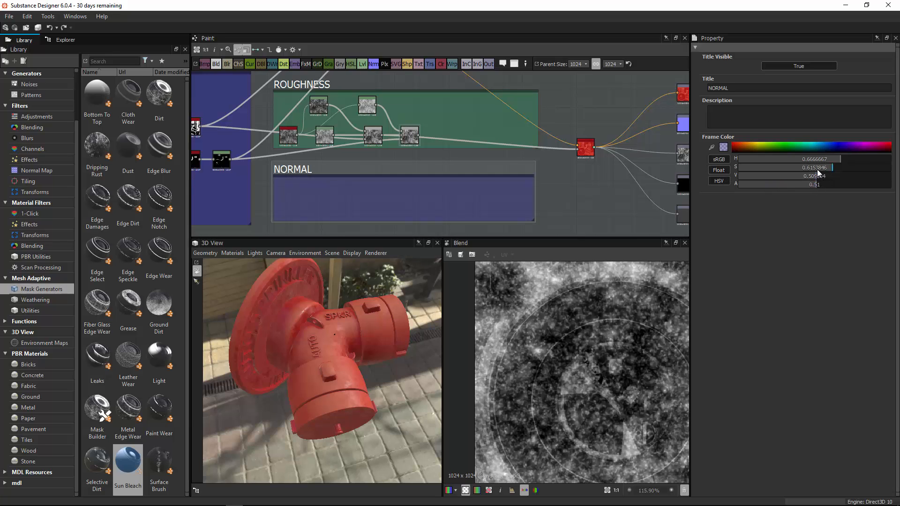
pyautogui.moveTo(834, 161); pyautogui.dragTo(808, 160)
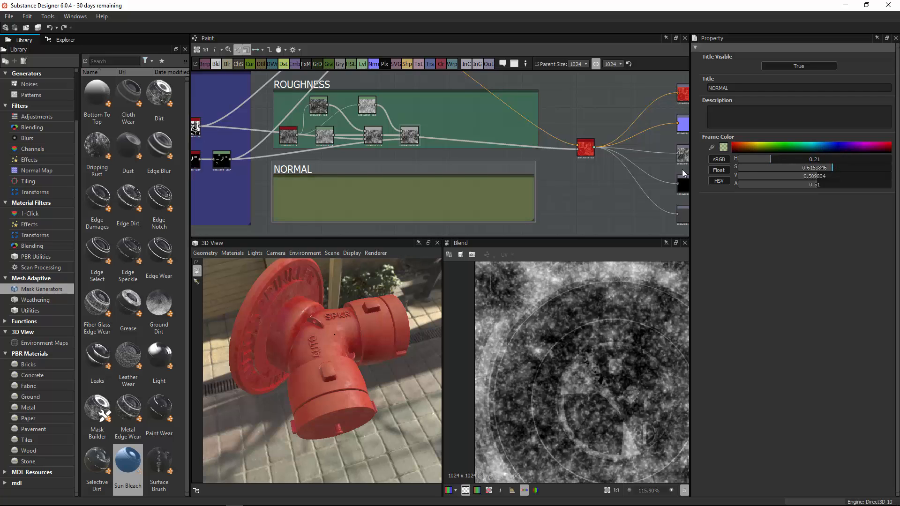
# Add a Normal Sobel node inside the NORMAL frame.
pyautogui.moveTo(439, 189); pyautogui.dragTo(449, 161, button='middle')
pyautogui.scroll(2, 510, 172)
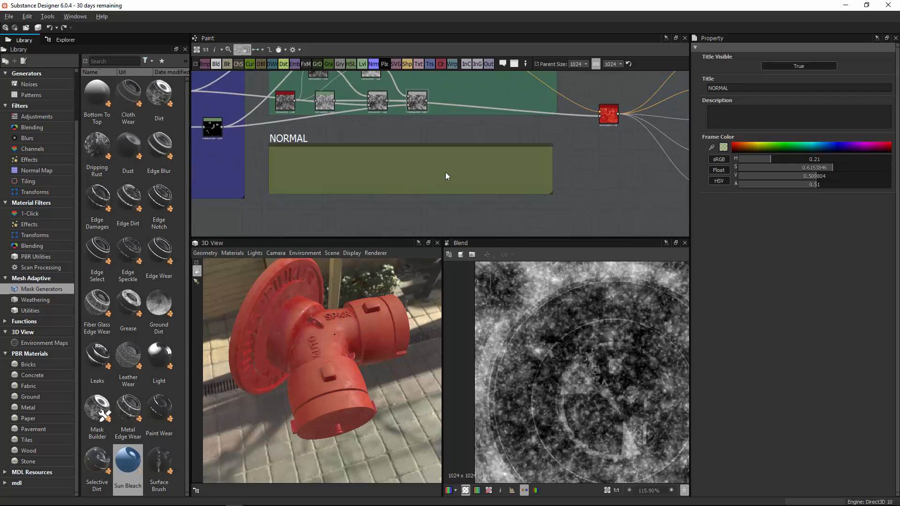
pyautogui.scroll(3, 441, 169)
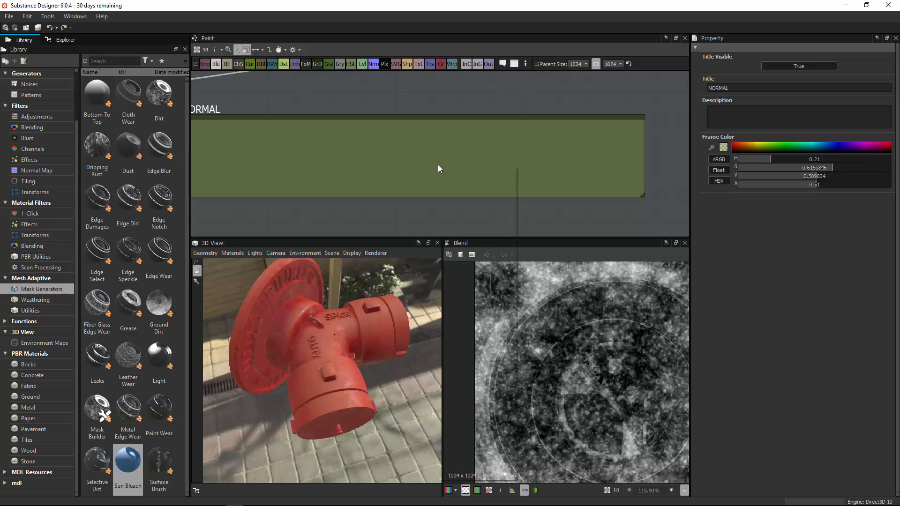
pyautogui.press('space')
pyautogui.write('sobel')
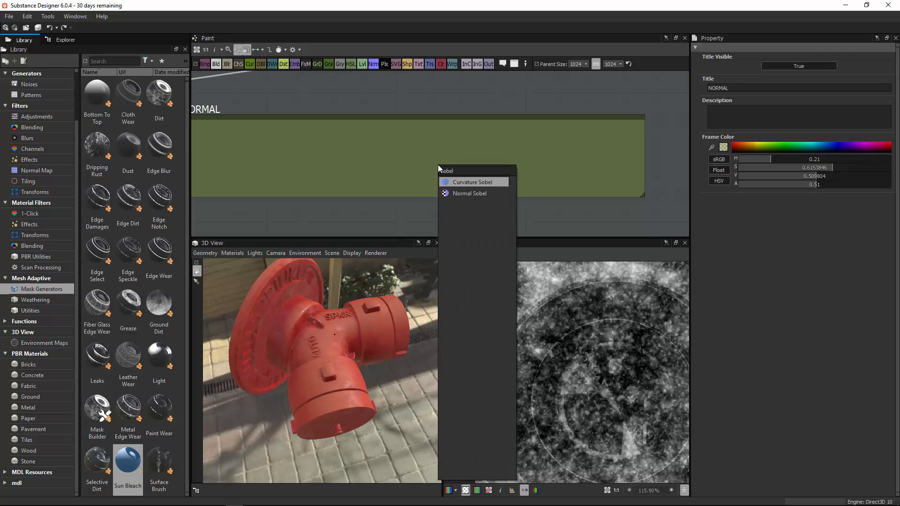
pyautogui.press('Down')
pyautogui.press('Return')
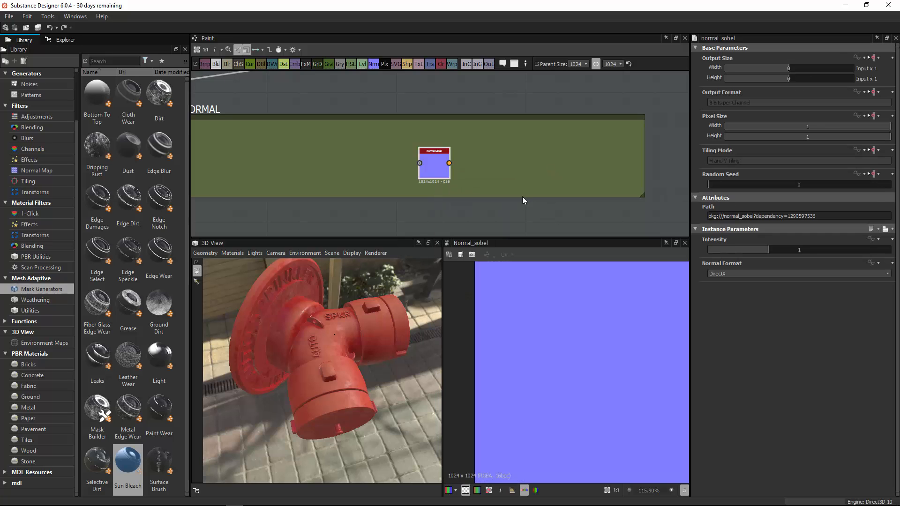
# Reposition the Normal Sobel node in its frame, feed it from the last roughness Blend, and inspect the generated normal map.
pyautogui.scroll(-1, 441, 182)
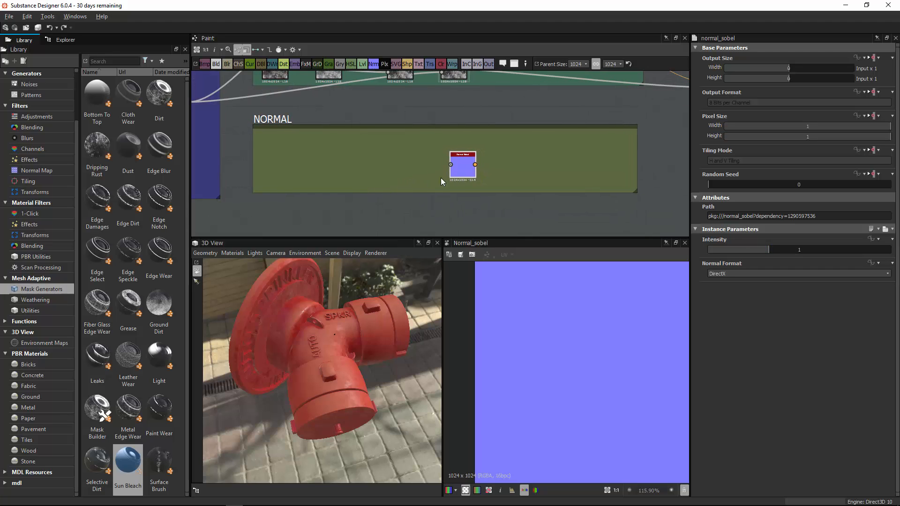
pyautogui.moveTo(458, 169); pyautogui.dragTo(449, 169)
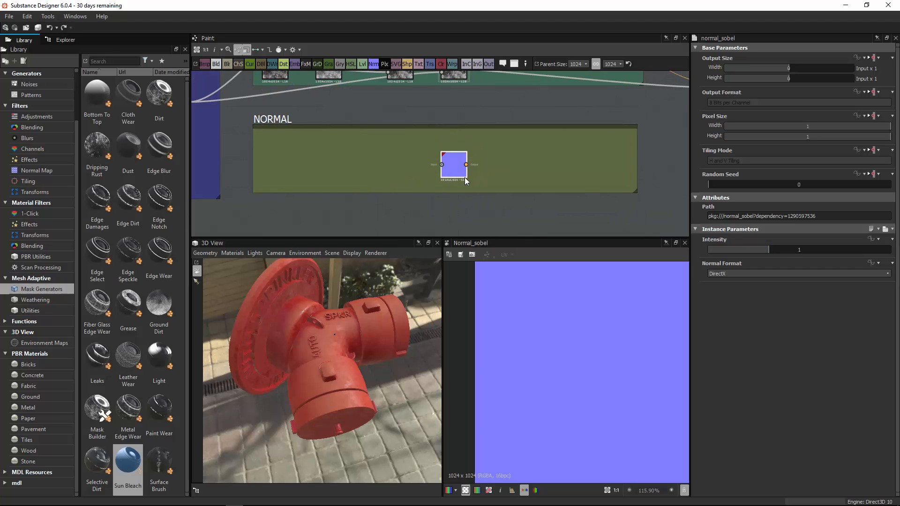
pyautogui.moveTo(455, 152); pyautogui.dragTo(440, 189, button='middle')
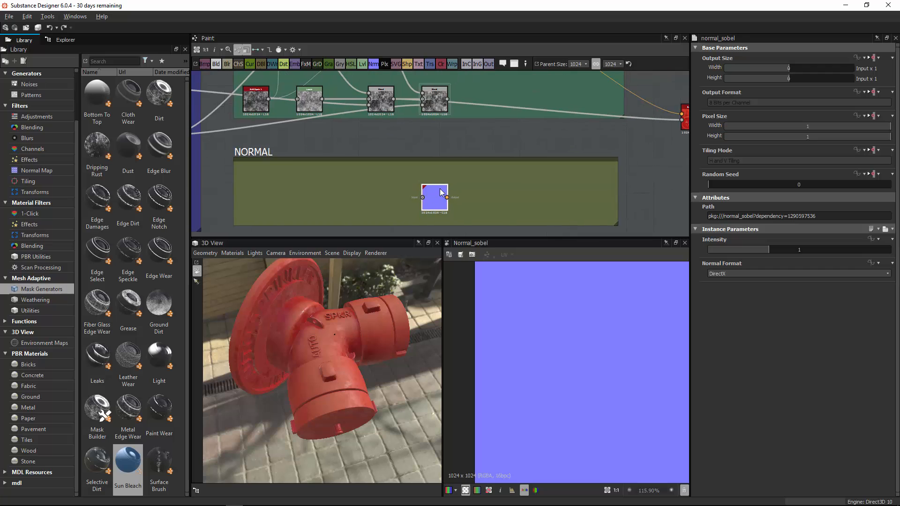
pyautogui.moveTo(440, 189); pyautogui.dragTo(468, 198)
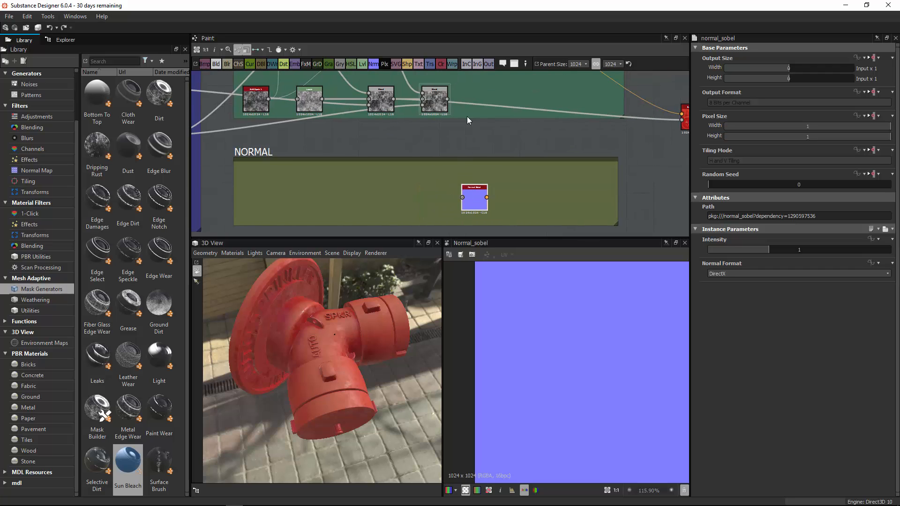
pyautogui.moveTo(441, 105)
pyautogui.mouseDown(button='middle')
pyautogui.moveTo(427, 181)
pyautogui.moveTo(427, 115)
pyautogui.mouseUp(button='middle')
pyautogui.moveTo(422, 106); pyautogui.dragTo(438, 210)
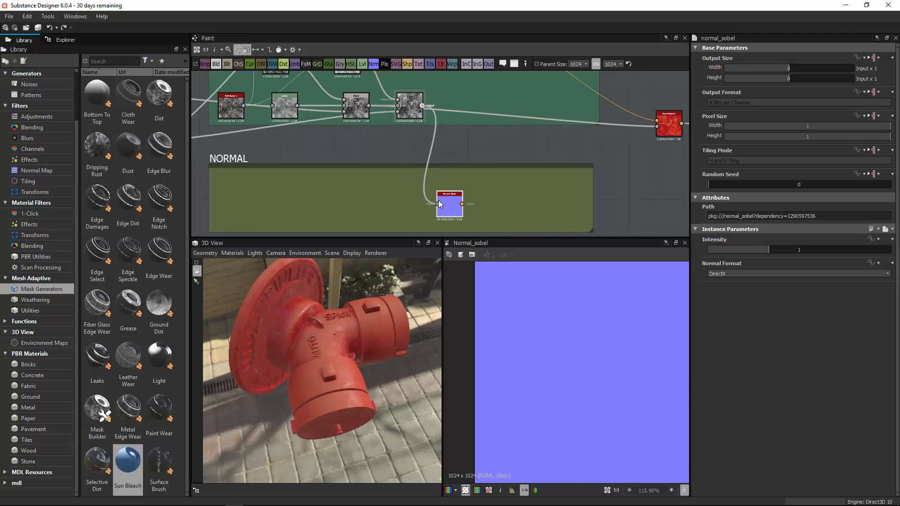
pyautogui.scroll(-1, 526, 353)
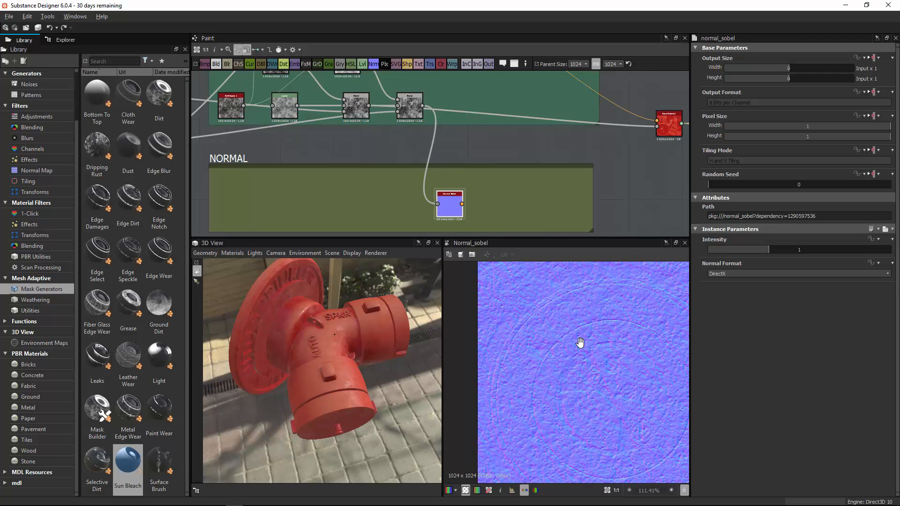
pyautogui.moveTo(580, 343); pyautogui.dragTo(615, 349, button='middle')
pyautogui.scroll(3, 551, 373)
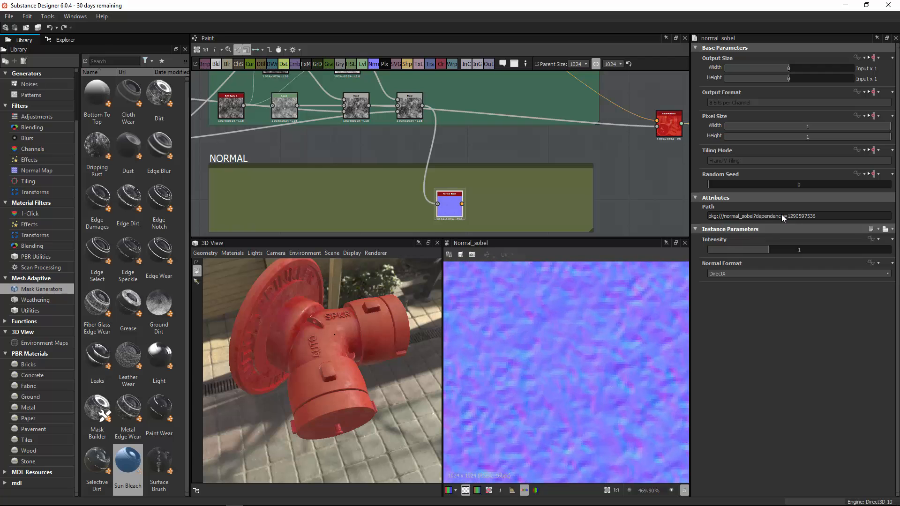
# Enable the user-defined Normal map on the Base Material node.
pyautogui.moveTo(476, 190); pyautogui.dragTo(341, 156, button='middle')
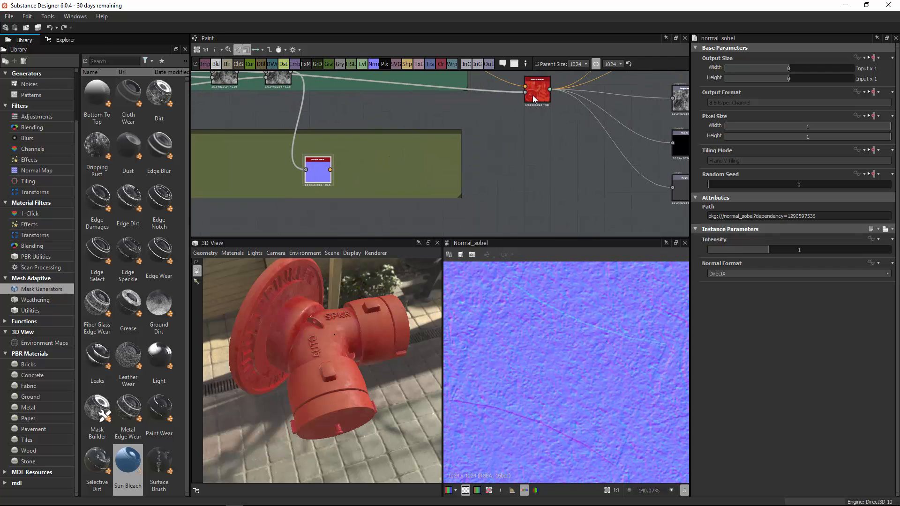
pyautogui.click(534, 91)
pyautogui.moveTo(518, 100); pyautogui.dragTo(461, 159, button='middle')
pyautogui.scroll(3, 460, 159)
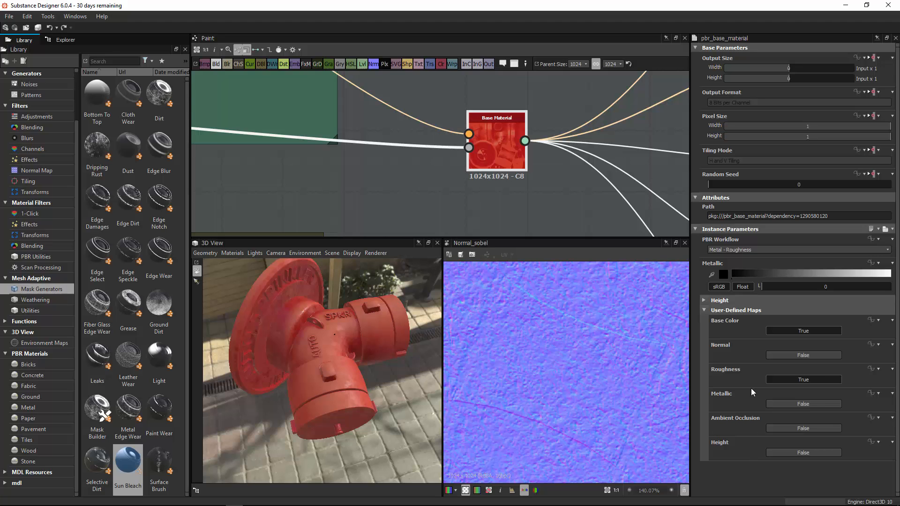
pyautogui.click(804, 355)
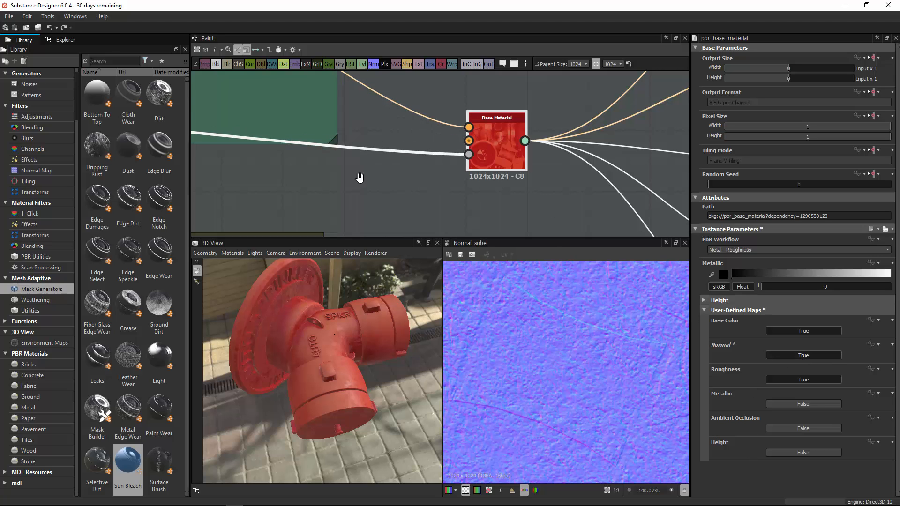
# Connect the Normal Sobel output to the Normal input of the Base Material node.
pyautogui.scroll(-2, 369, 177)
pyautogui.scroll(-2, 422, 154)
pyautogui.moveTo(321, 189); pyautogui.dragTo(327, 186, button='middle')
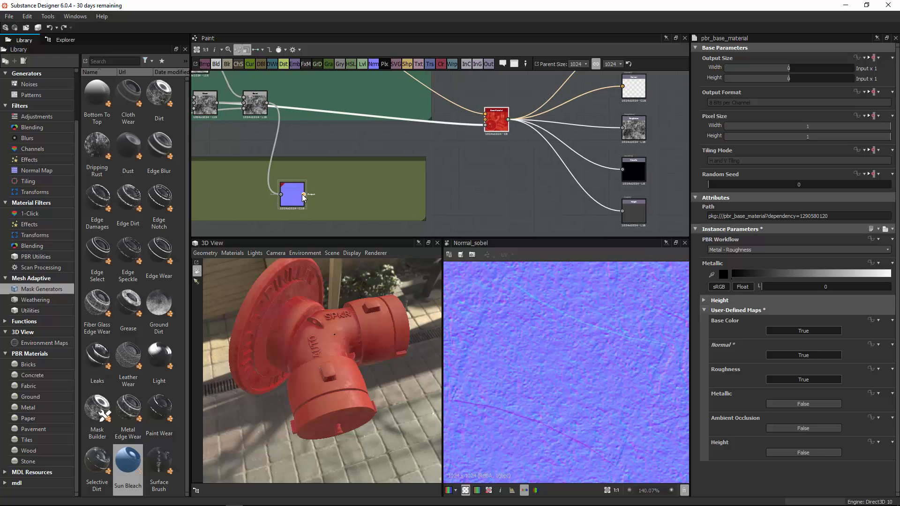
pyautogui.moveTo(304, 194); pyautogui.dragTo(483, 120)
pyautogui.moveTo(304, 197); pyautogui.dragTo(497, 126)
pyautogui.scroll(3, 492, 121)
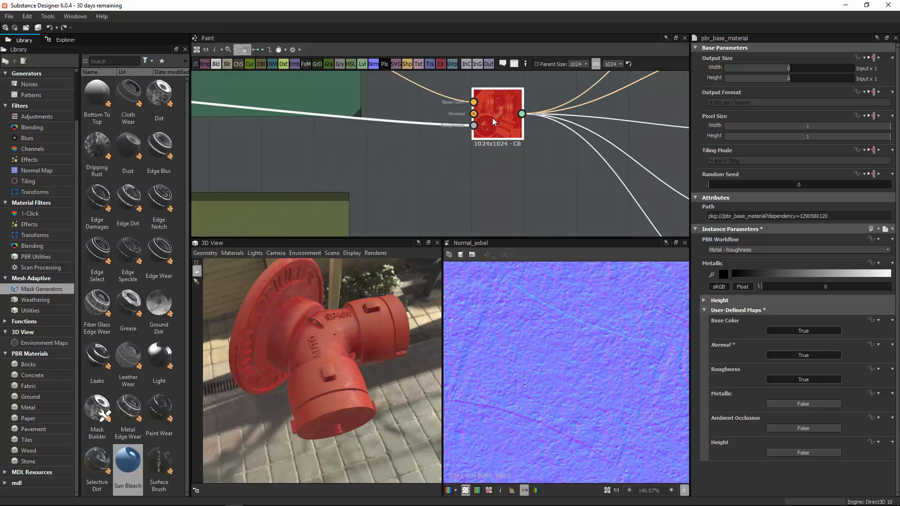
pyautogui.scroll(-1, 493, 125)
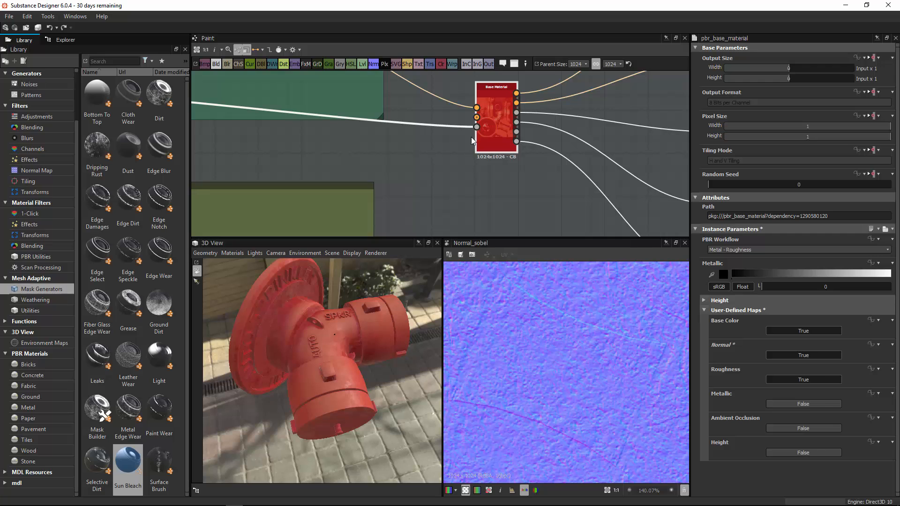
pyautogui.moveTo(436, 146); pyautogui.dragTo(344, 209, button='middle')
pyautogui.scroll(-2, 419, 136)
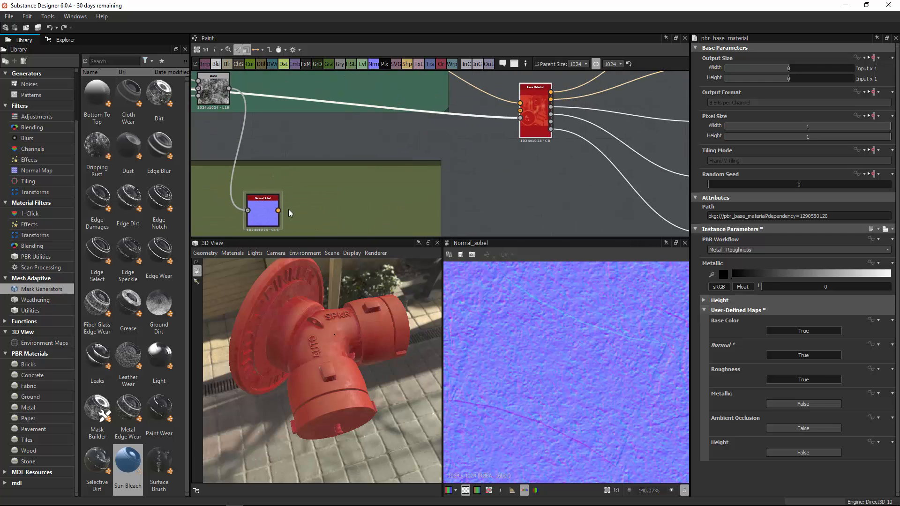
pyautogui.moveTo(279, 211); pyautogui.dragTo(524, 130)
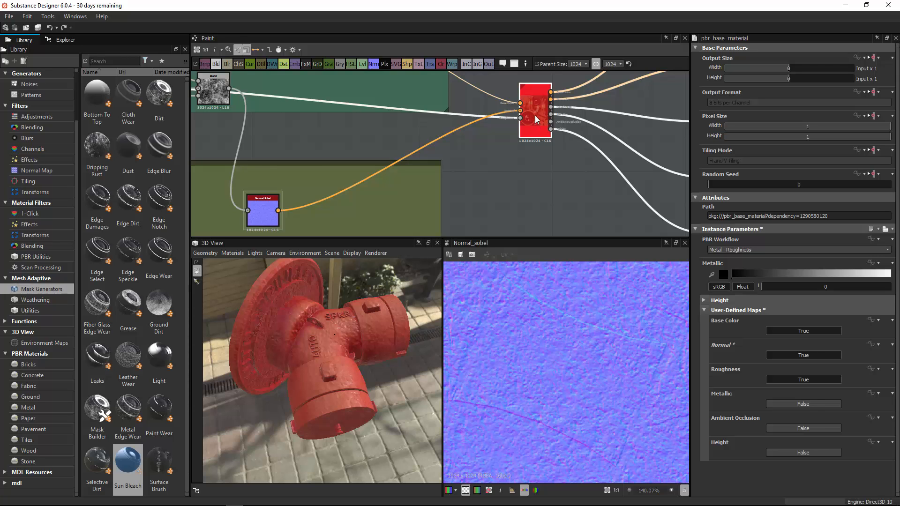
# Check the surface bumps on the hydrant up close and reduce the Normal Sobel Intensity to 0.22.
pyautogui.moveTo(347, 389); pyautogui.dragTo(286, 329)
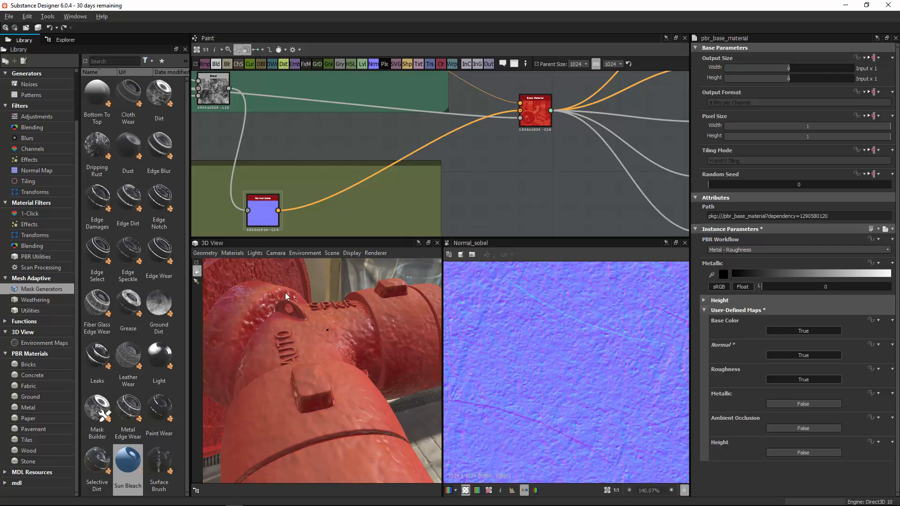
pyautogui.moveTo(263, 219); pyautogui.dragTo(328, 178, button='middle')
pyautogui.click(341, 176)
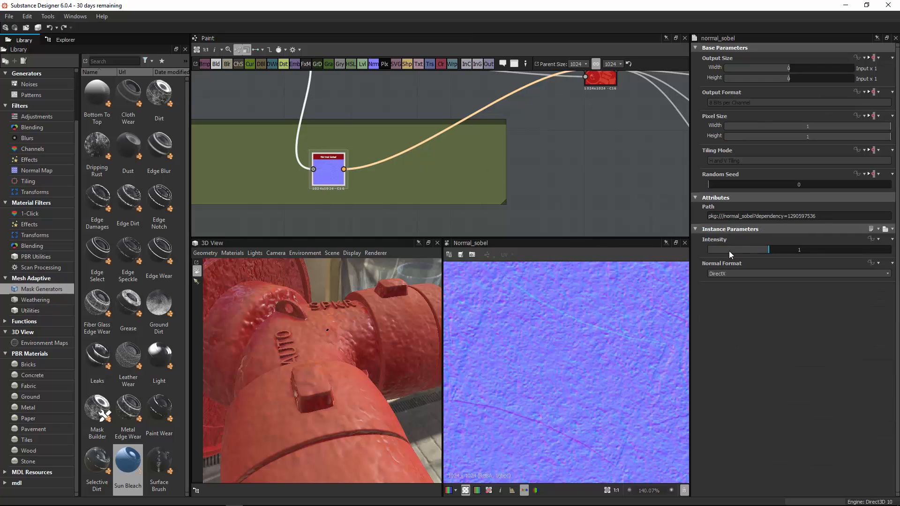
pyautogui.moveTo(728, 252)
pyautogui.mouseDown()
pyautogui.moveTo(708, 253)
pyautogui.moveTo(721, 251)
pyautogui.mouseUp()
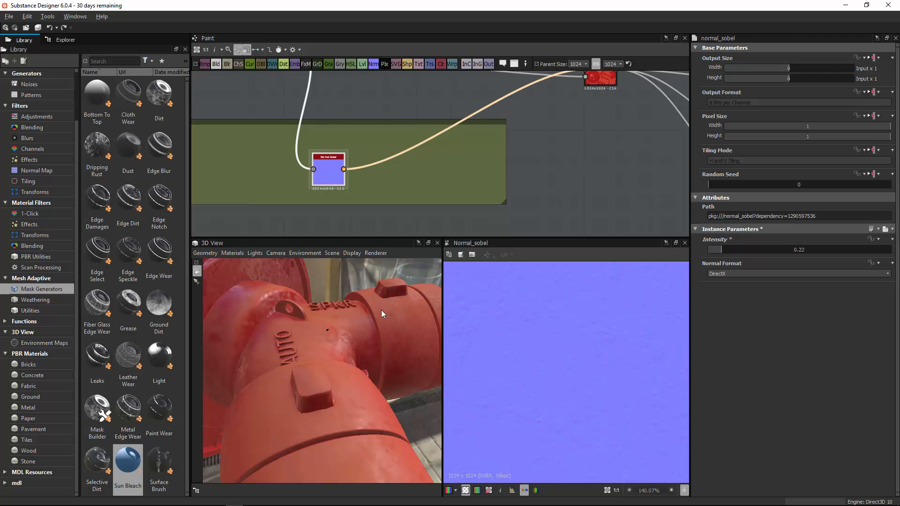
# Render the hydrant with Iray in the 3D view and inspect the paint's surface bumps from several angles.
pyautogui.moveTo(382, 313); pyautogui.dragTo(387, 414)
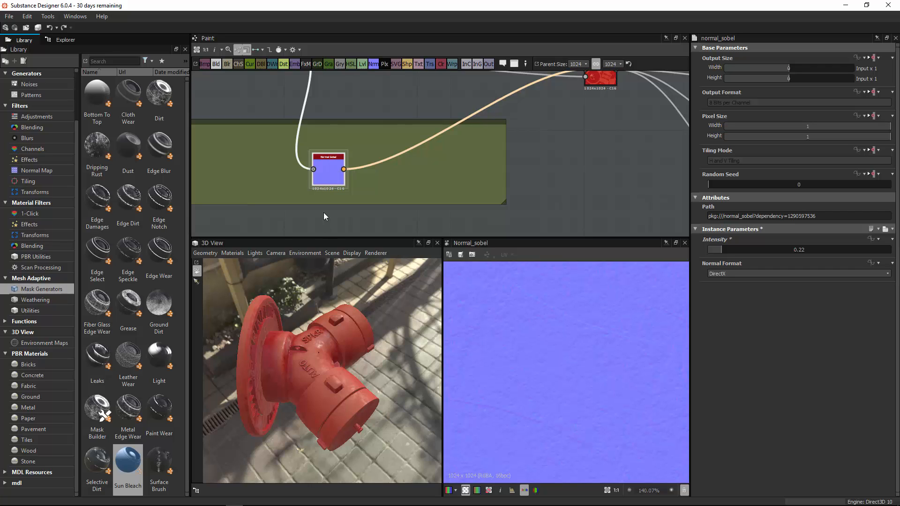
pyautogui.moveTo(360, 180); pyautogui.dragTo(390, 168, button='middle')
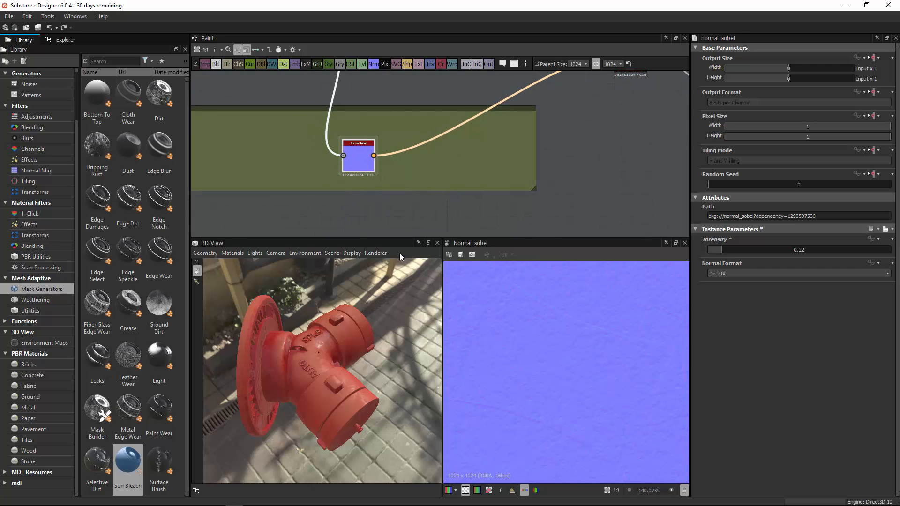
pyautogui.click(376, 253)
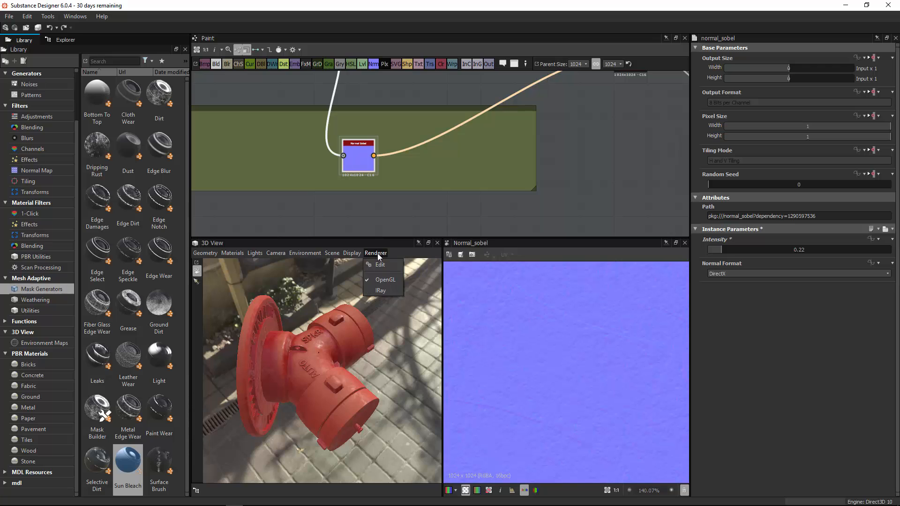
pyautogui.click(385, 291)
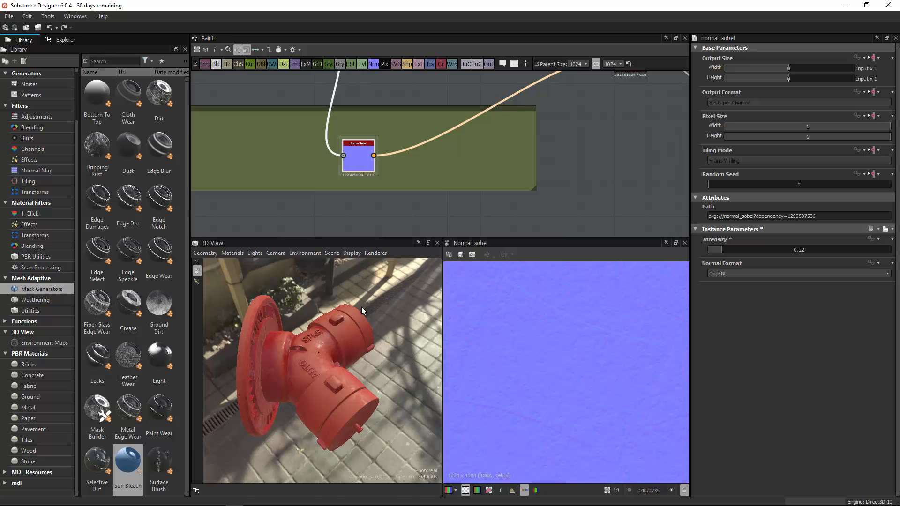
pyautogui.moveTo(320, 357); pyautogui.dragTo(293, 369)
pyautogui.moveTo(294, 369); pyautogui.dragTo(538, 248, button='right')
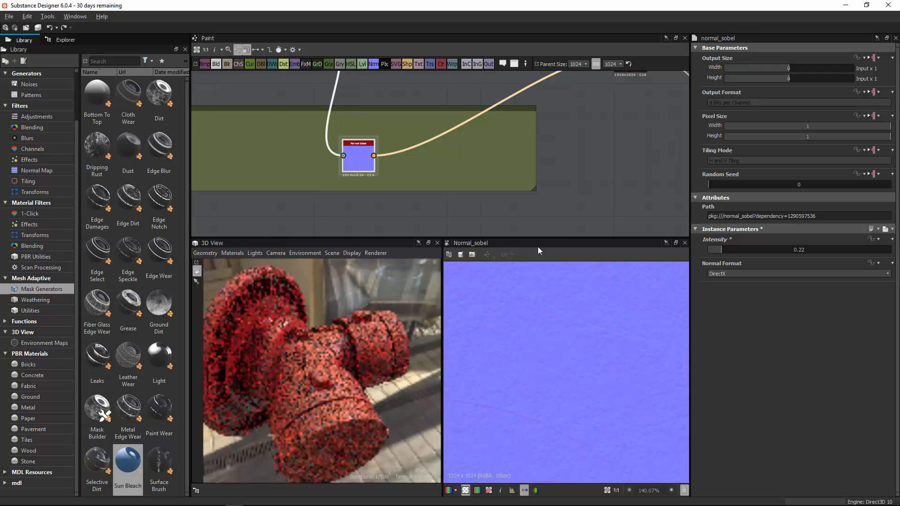
pyautogui.moveTo(345, 355); pyautogui.dragTo(357, 334)
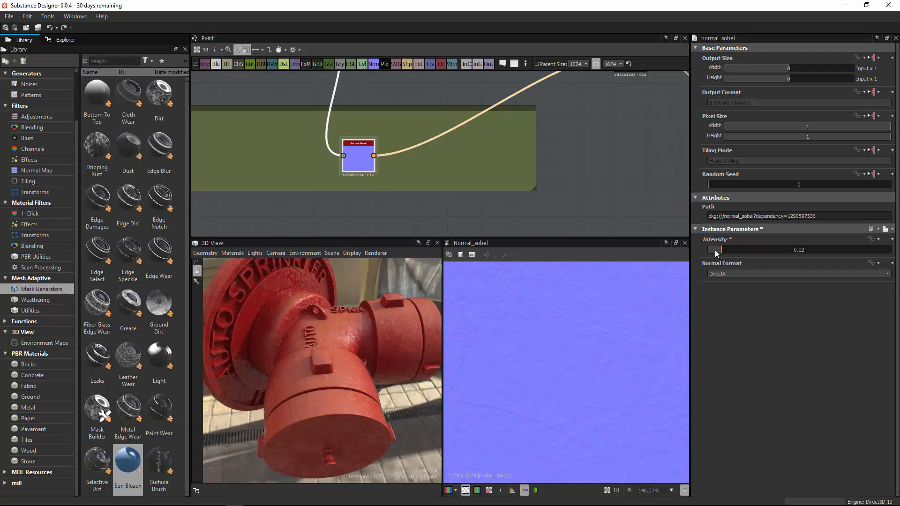
# Reduce the Normal Sobel Intensity to 0.12 and compare the rendered paint with the hydrant reference photo.
pyautogui.moveTo(717, 251); pyautogui.dragTo(712, 252)
pyautogui.moveTo(331, 364); pyautogui.dragTo(383, 347)
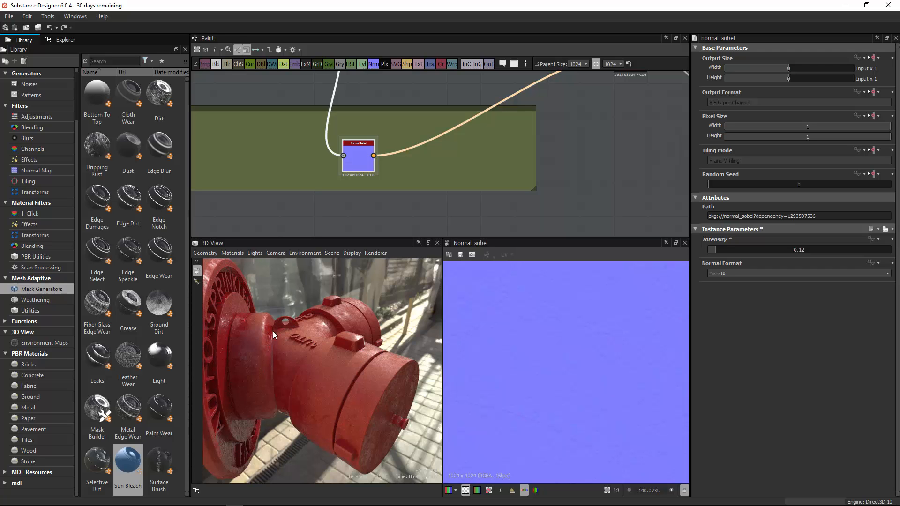
pyautogui.hotkey('alt', 'Tab')
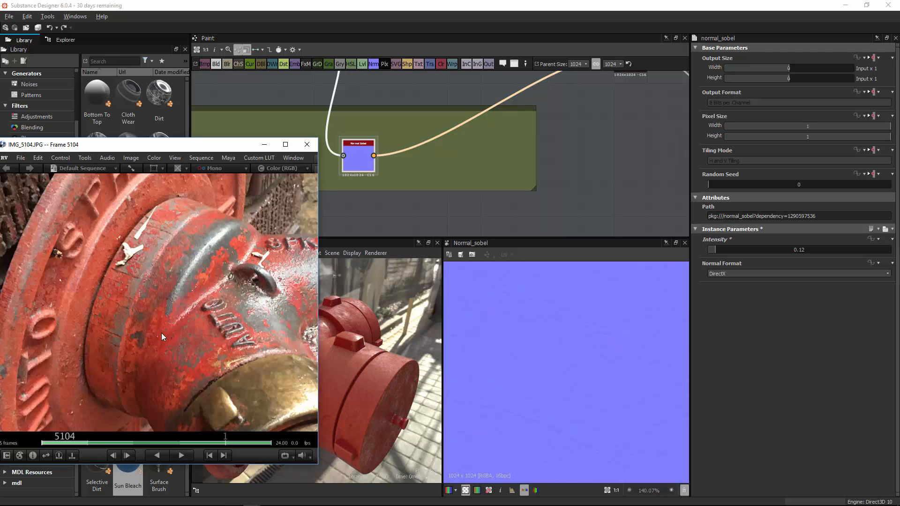
pyautogui.hotkey('alt', 'Tab')
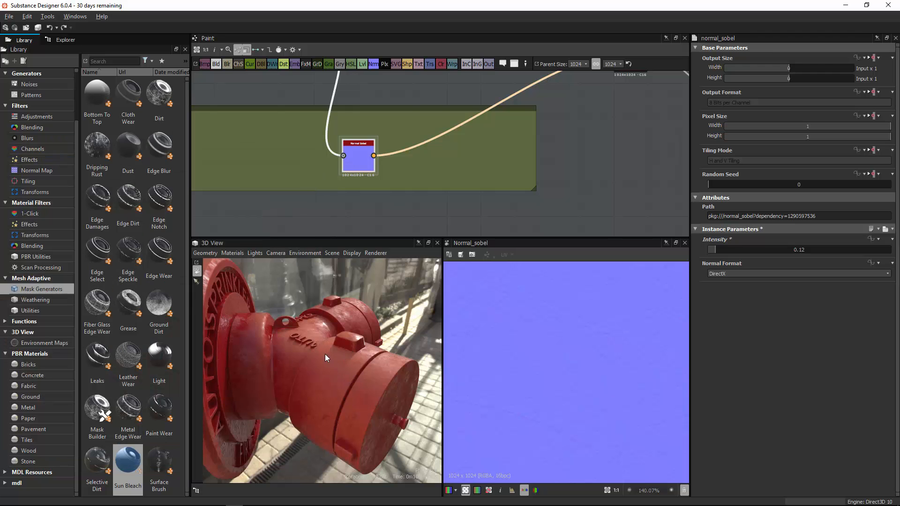
pyautogui.moveTo(325, 354); pyautogui.dragTo(347, 255)
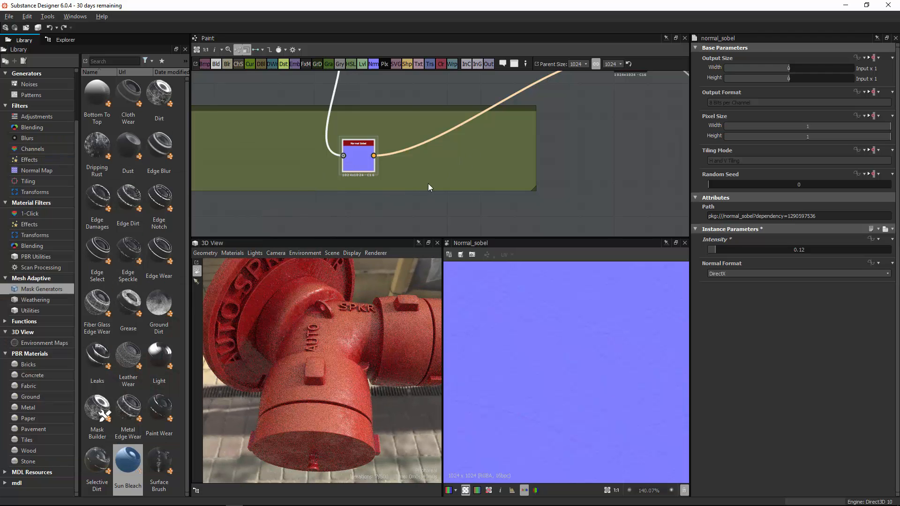
# Switch the 3D view renderer back to OpenGL and check the hydrant.
pyautogui.scroll(-2, 424, 183)
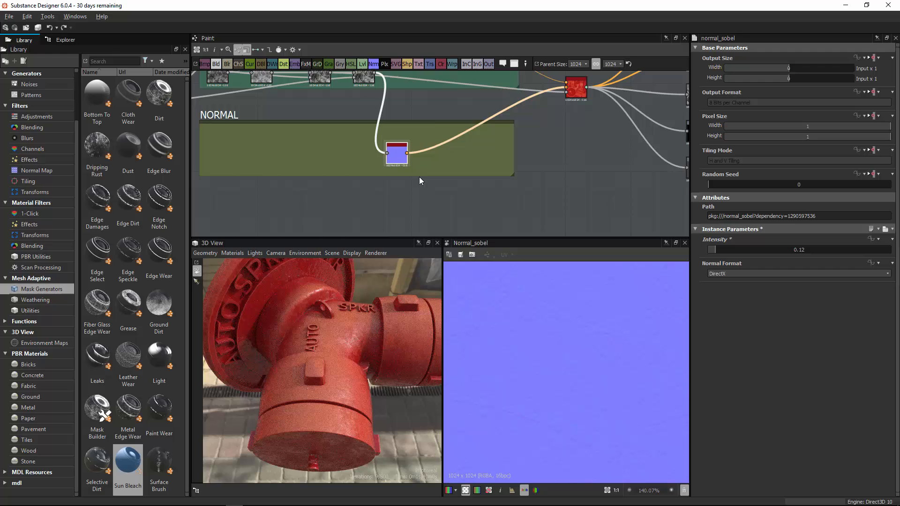
pyautogui.click(376, 253)
pyautogui.click(382, 279)
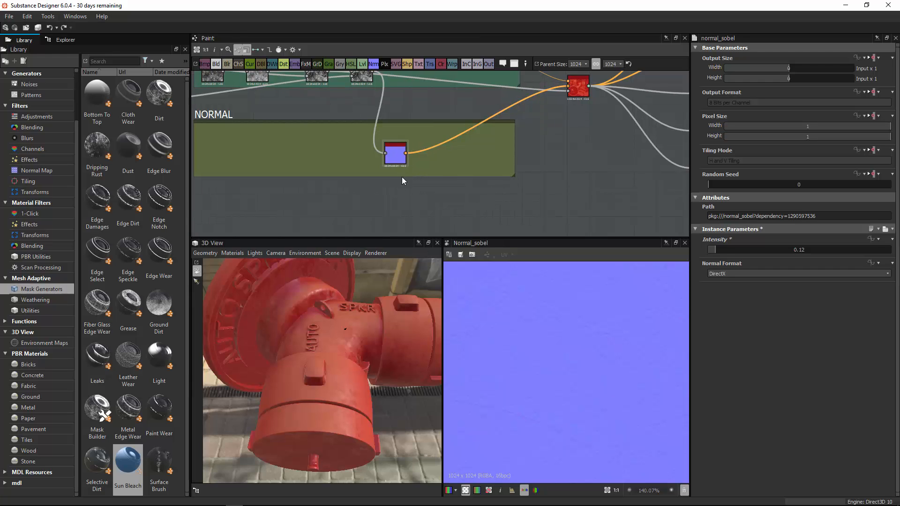
pyautogui.moveTo(302, 331); pyautogui.dragTo(319, 312)
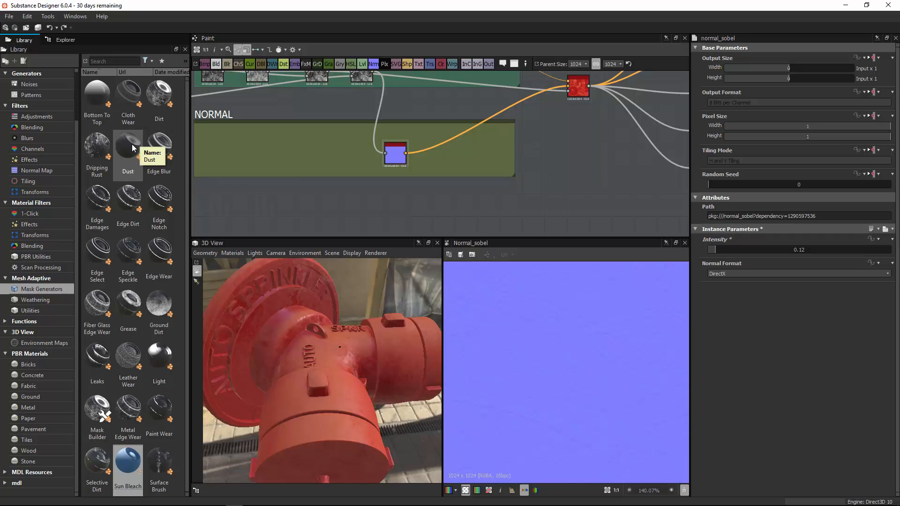
# Add a Dust mask generator to the MASK frame and feed it from the node that drives the other mask generators.
pyautogui.moveTo(327, 161); pyautogui.dragTo(379, 192, button='middle')
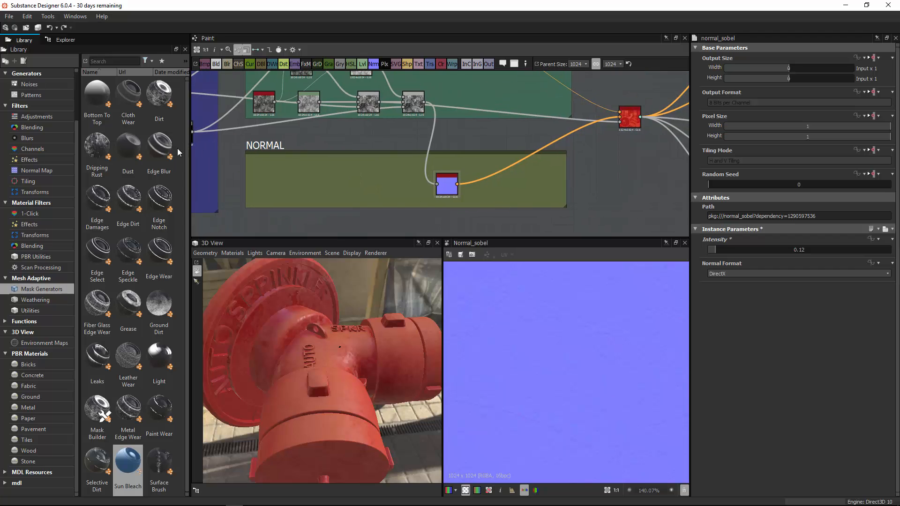
pyautogui.moveTo(295, 155); pyautogui.dragTo(451, 174, button='middle')
pyautogui.moveTo(128, 148); pyautogui.dragTo(296, 198)
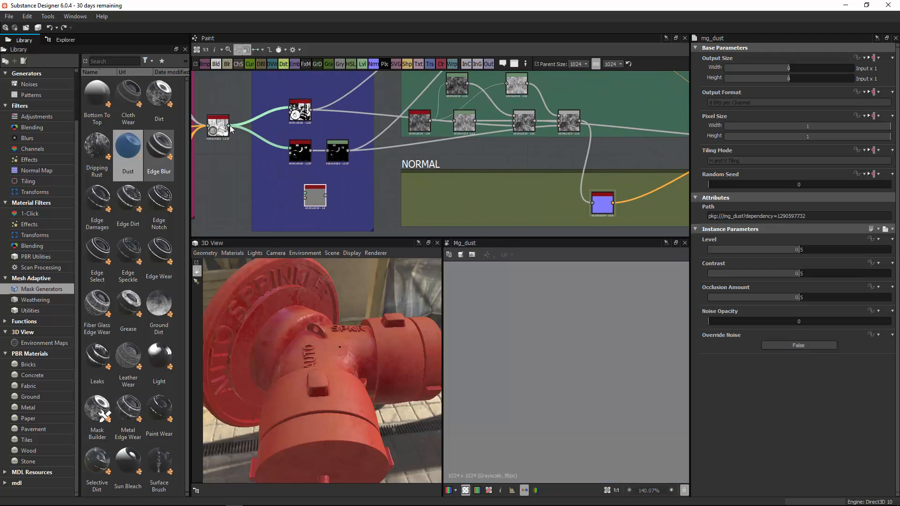
pyautogui.moveTo(230, 125)
pyautogui.mouseDown()
pyautogui.moveTo(279, 199)
pyautogui.moveTo(305, 192)
pyautogui.mouseUp()
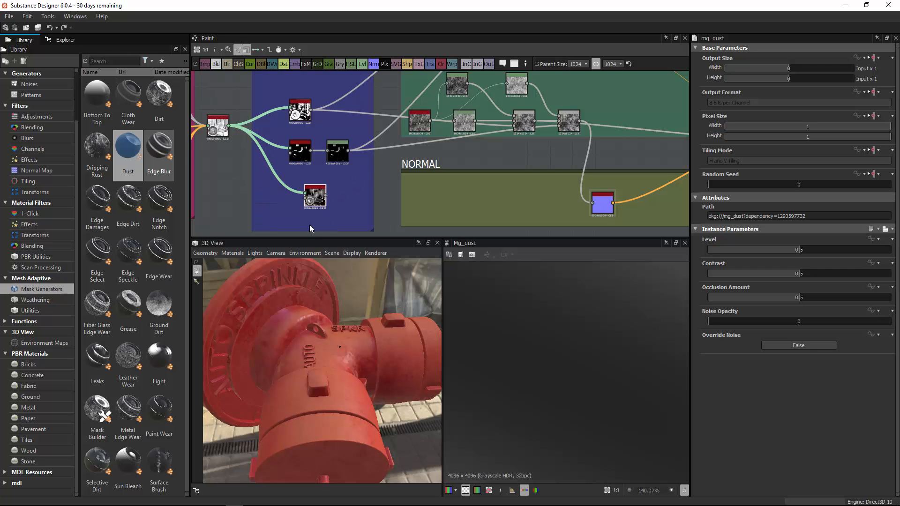
# Preview the Dust mask and examine its distribution across the hydrant's UV layout.
pyautogui.scroll(3, 322, 178)
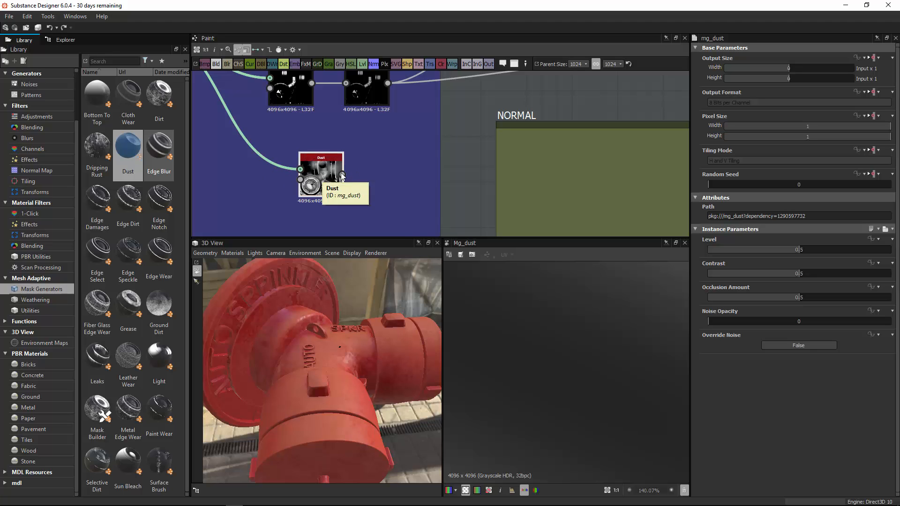
pyautogui.doubleClick(328, 189)
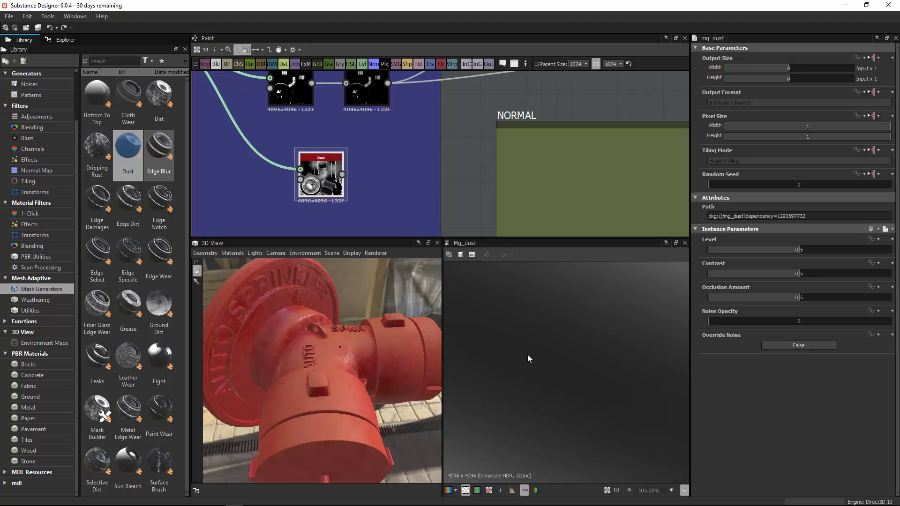
pyautogui.scroll(3, 575, 342)
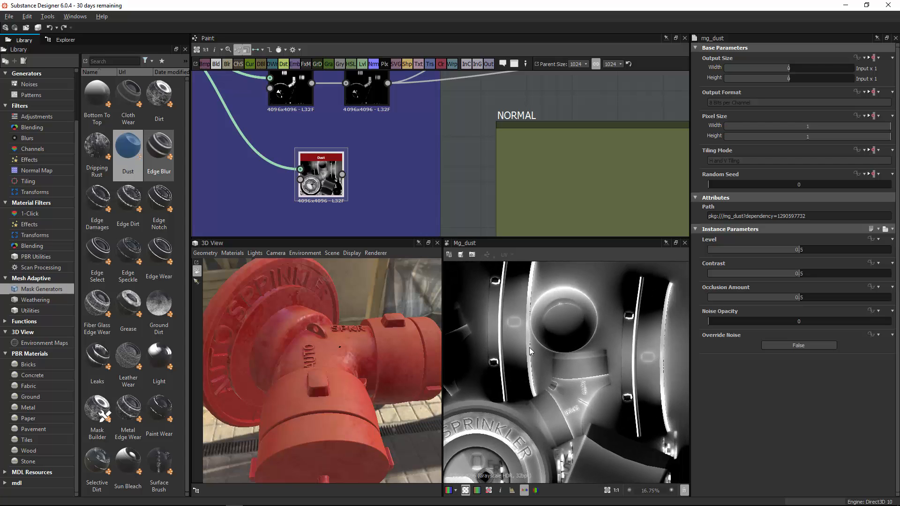
pyautogui.moveTo(530, 376); pyautogui.dragTo(588, 322, button='middle')
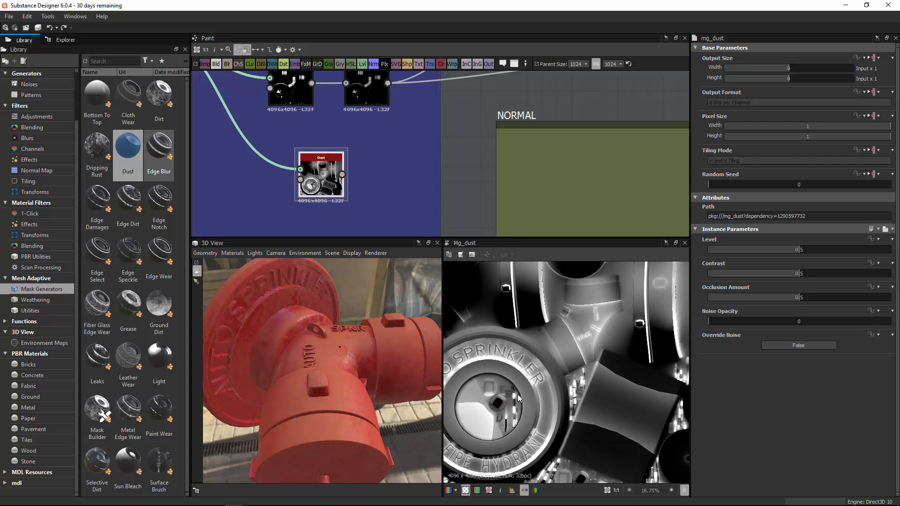
# Move the Dust node above the other mask generators in the MASK frame.
pyautogui.scroll(-2, 366, 197)
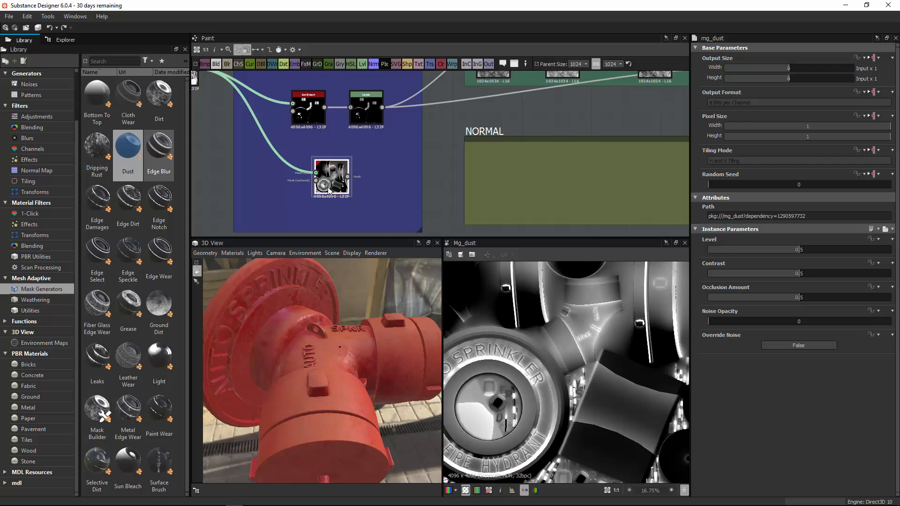
pyautogui.scroll(-3, 393, 159)
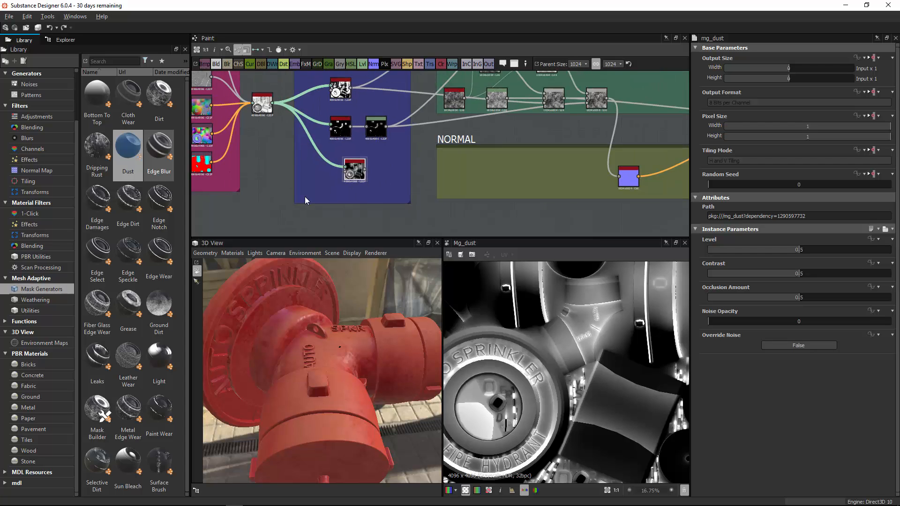
pyautogui.moveTo(385, 151)
pyautogui.mouseDown(button='middle')
pyautogui.moveTo(306, 232)
pyautogui.moveTo(341, 176)
pyautogui.mouseUp(button='middle')
pyautogui.moveTo(308, 194); pyautogui.dragTo(324, 88)
# Add a Blend node to the BASE COLOR frame after the last Blend, taking that Blend's output as its input.
pyautogui.scroll(5, 324, 92)
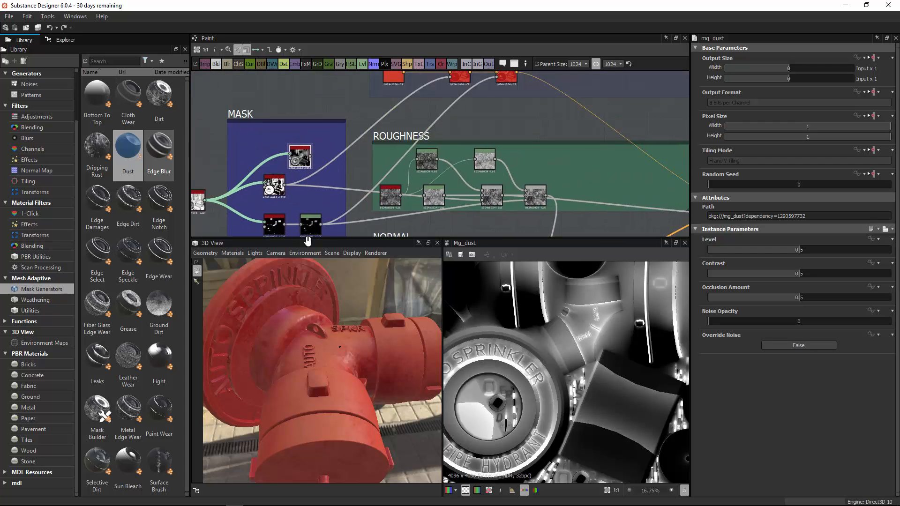
pyautogui.scroll(2, 419, 167)
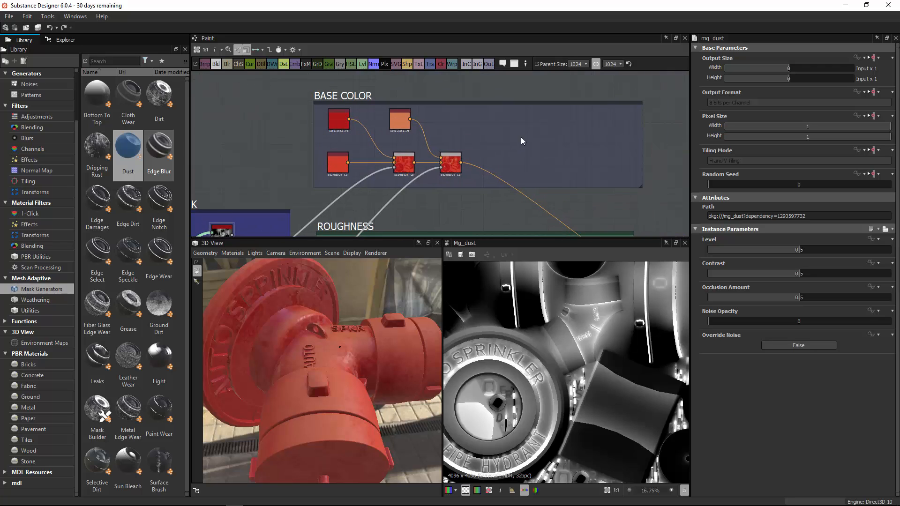
pyautogui.scroll(1, 511, 133)
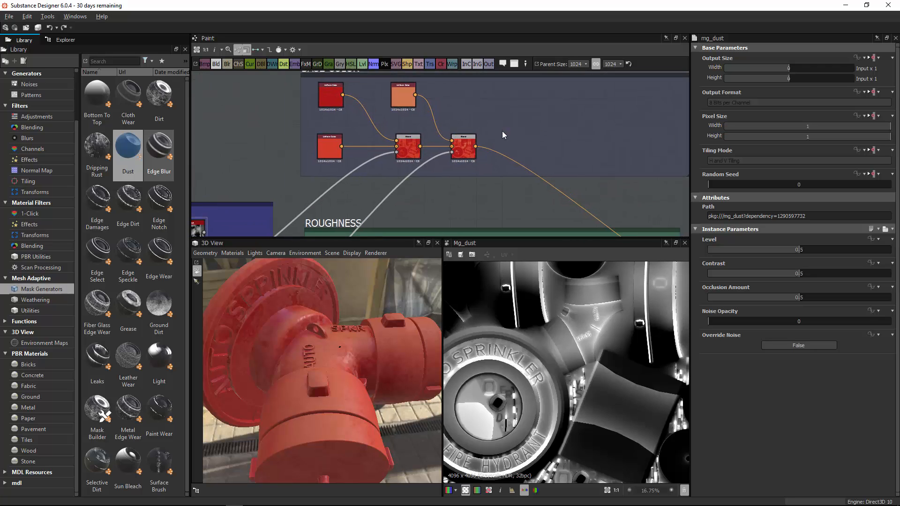
pyautogui.click(217, 64)
pyautogui.moveTo(434, 157)
pyautogui.mouseDown()
pyautogui.moveTo(494, 171)
pyautogui.moveTo(516, 151)
pyautogui.mouseUp()
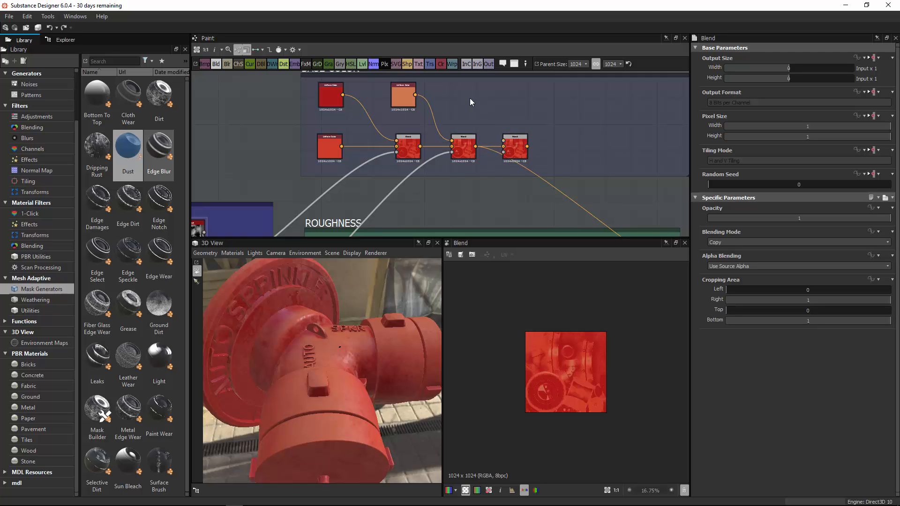
pyautogui.click(441, 64)
pyautogui.moveTo(440, 150); pyautogui.dragTo(470, 107)
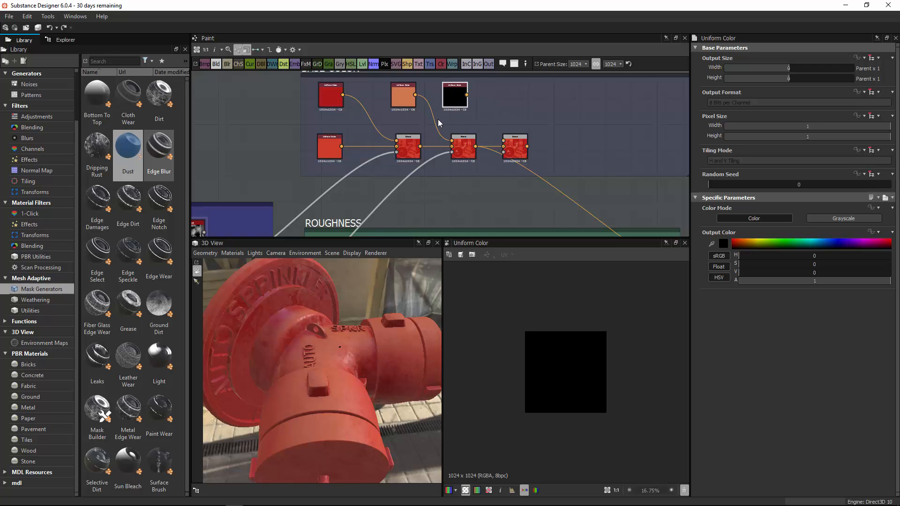
pyautogui.moveTo(436, 125); pyautogui.dragTo(448, 119, button='middle')
pyautogui.moveTo(527, 140); pyautogui.dragTo(546, 140)
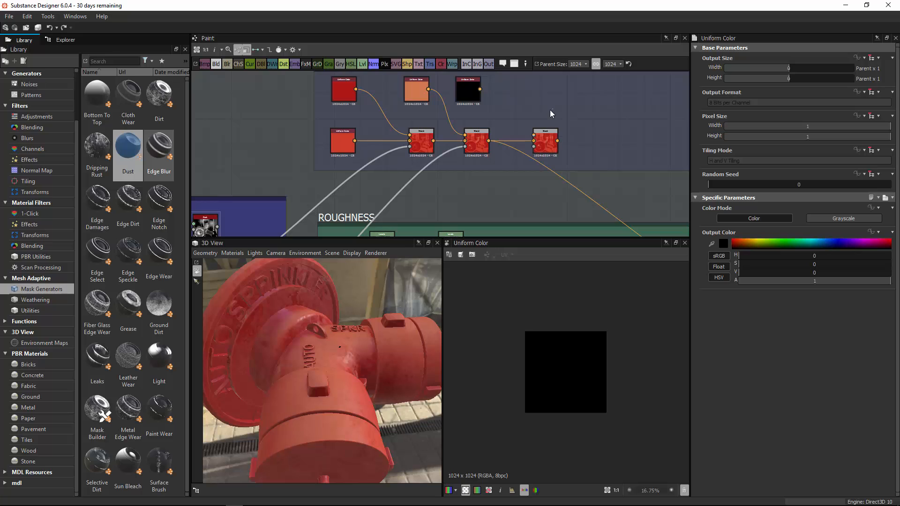
pyautogui.press('Delete')
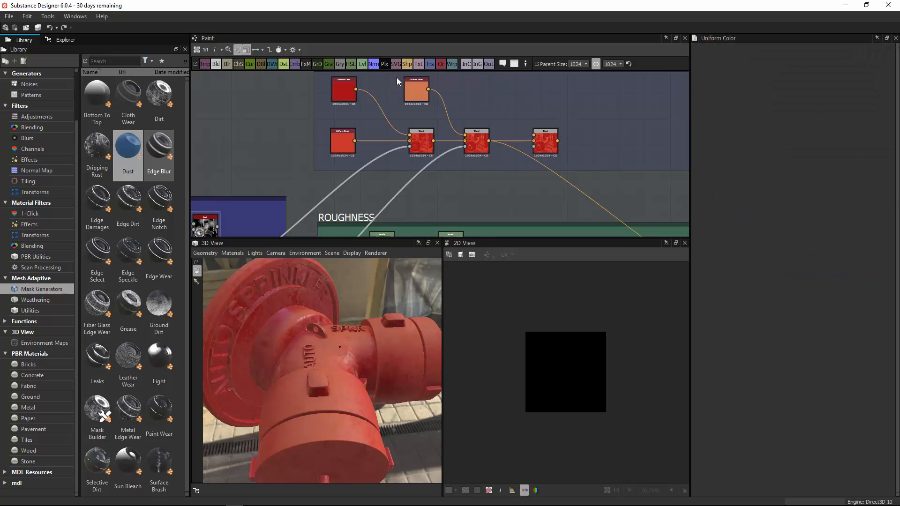
# Add a Gradient Map node and a Clouds 1 noise next to the orange Uniform Color in the BASE COLOR frame.
pyautogui.click(330, 65)
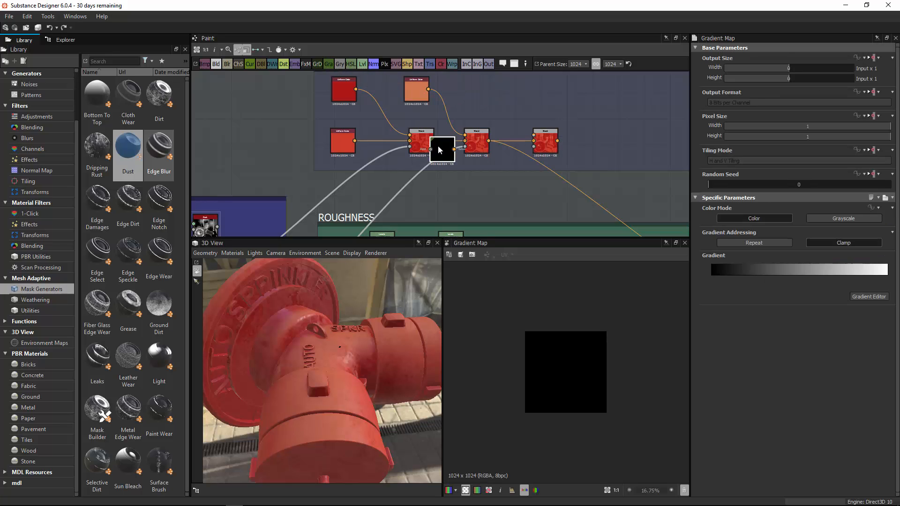
pyautogui.moveTo(438, 145); pyautogui.dragTo(480, 95)
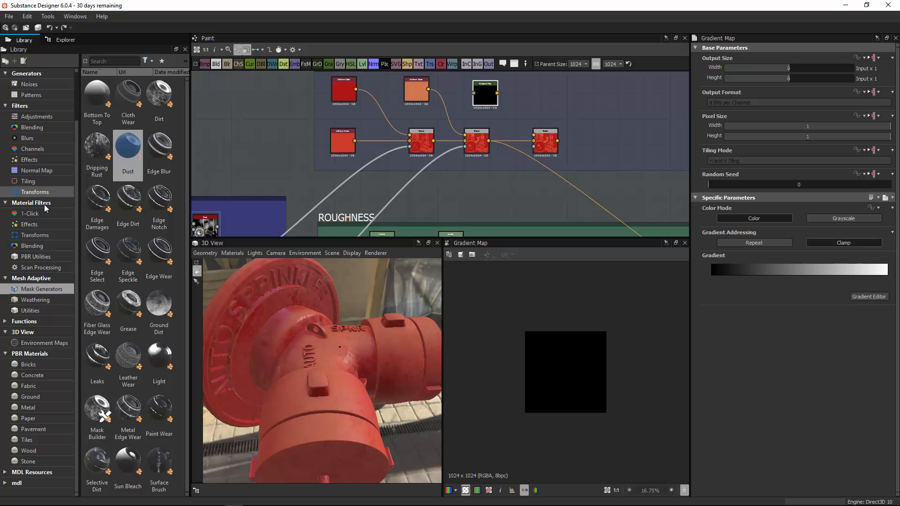
pyautogui.moveTo(75, 149); pyautogui.dragTo(76, 115)
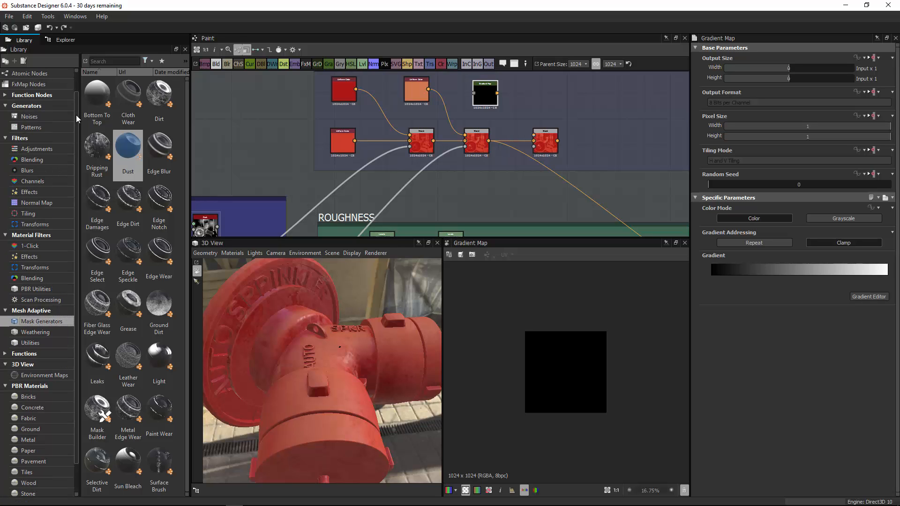
pyautogui.click(57, 117)
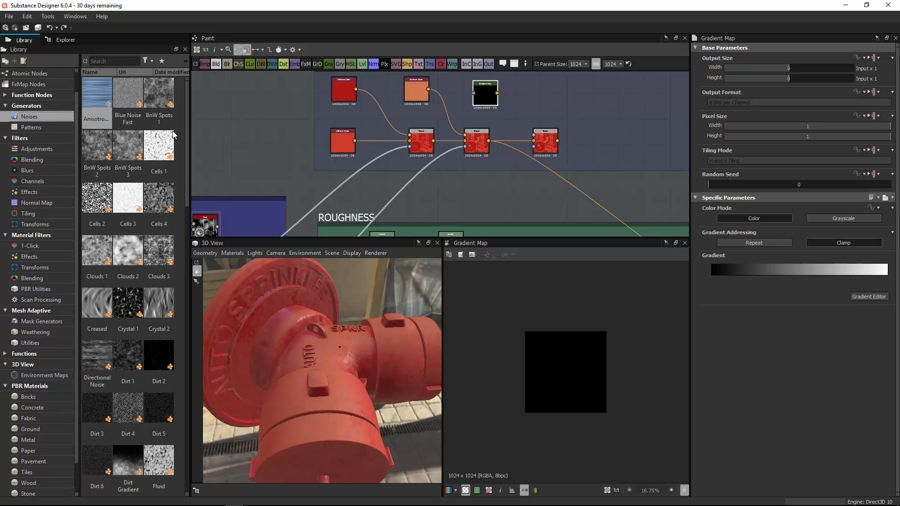
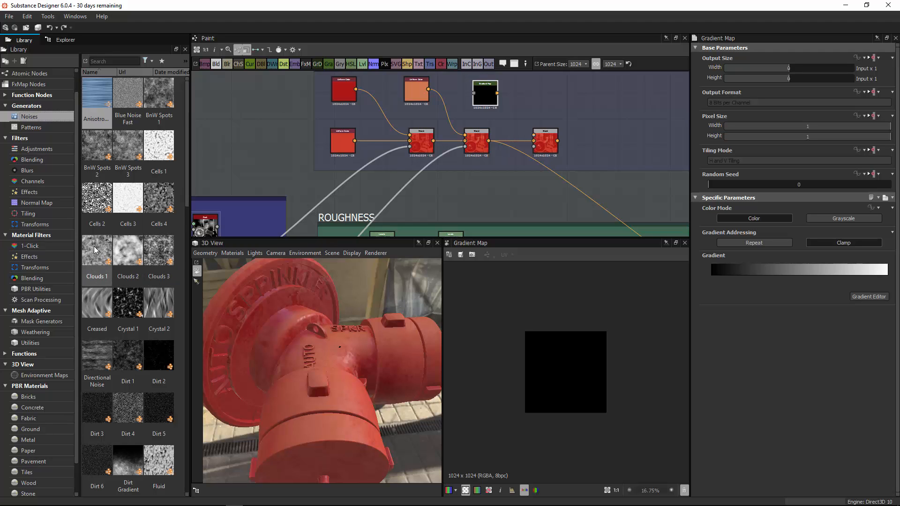
pyautogui.moveTo(93, 250); pyautogui.dragTo(442, 81)
pyautogui.moveTo(440, 121); pyautogui.dragTo(376, 186, button='middle')
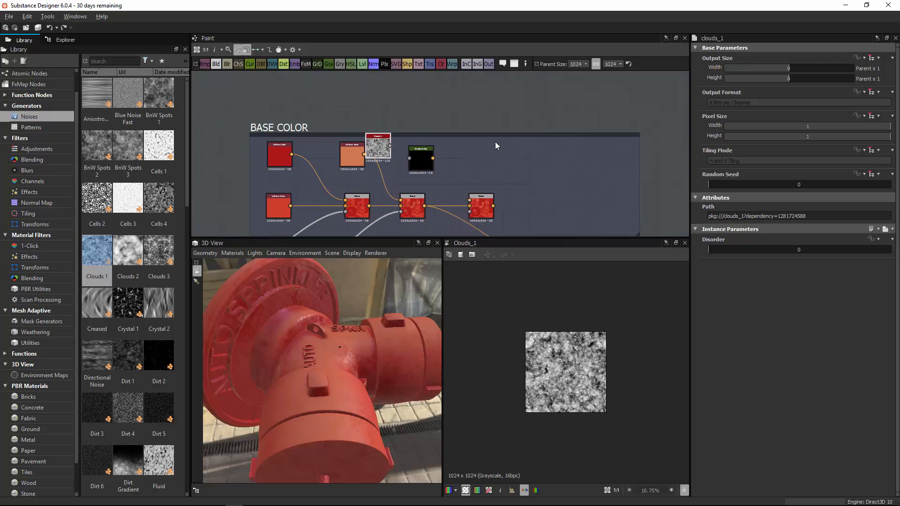
# Connect the Clouds 1 noise to the Gradient Map and arrange both in the BASE COLOR frame, shifting the last Blend over.
pyautogui.scroll(2, 399, 162)
pyautogui.moveTo(421, 158); pyautogui.dragTo(453, 153)
pyautogui.moveTo(383, 143); pyautogui.dragTo(444, 152)
pyautogui.moveTo(497, 159); pyautogui.dragTo(452, 116, button='middle')
pyautogui.moveTo(460, 181); pyautogui.dragTo(507, 181)
pyautogui.moveTo(413, 107); pyautogui.dragTo(477, 118)
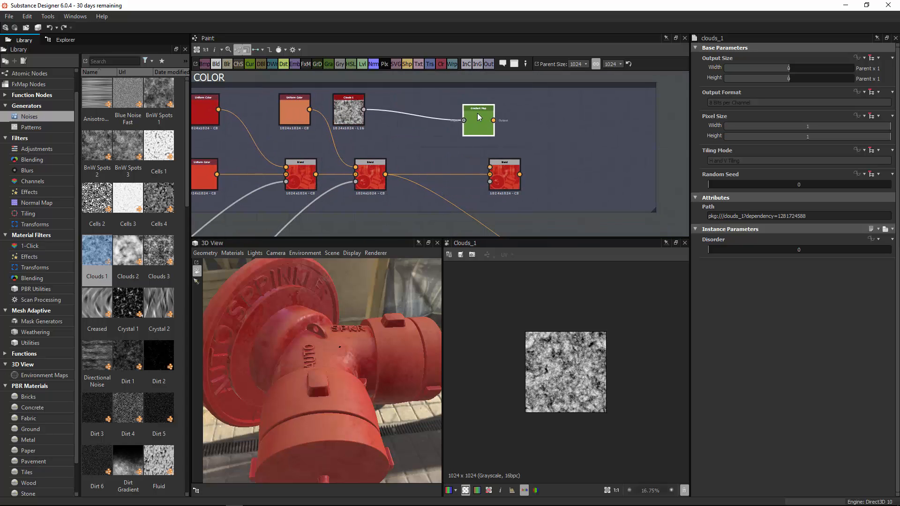
pyautogui.moveTo(361, 109); pyautogui.dragTo(382, 104)
pyautogui.moveTo(482, 123); pyautogui.dragTo(482, 112)
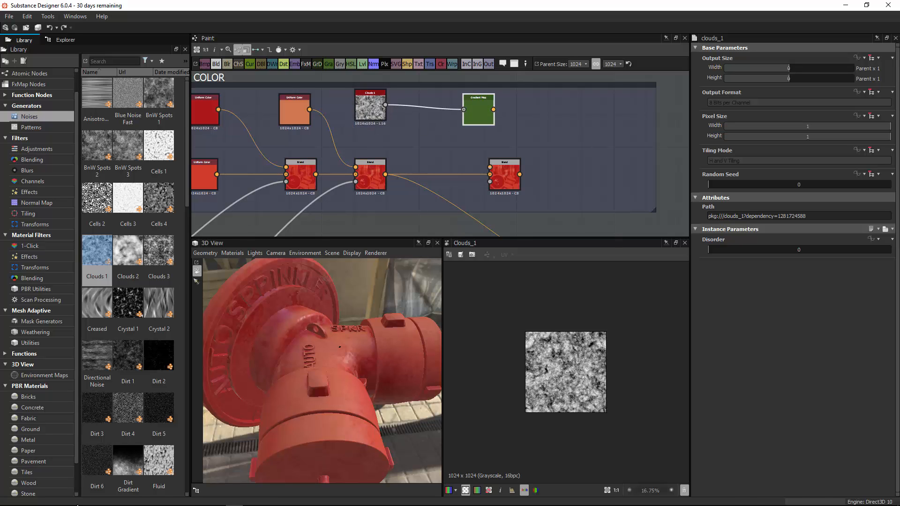
# Switch to Chrome, search Google Images for "dust pattern", and open the gold dust wallpaper image.
pyautogui.click(65, 499)
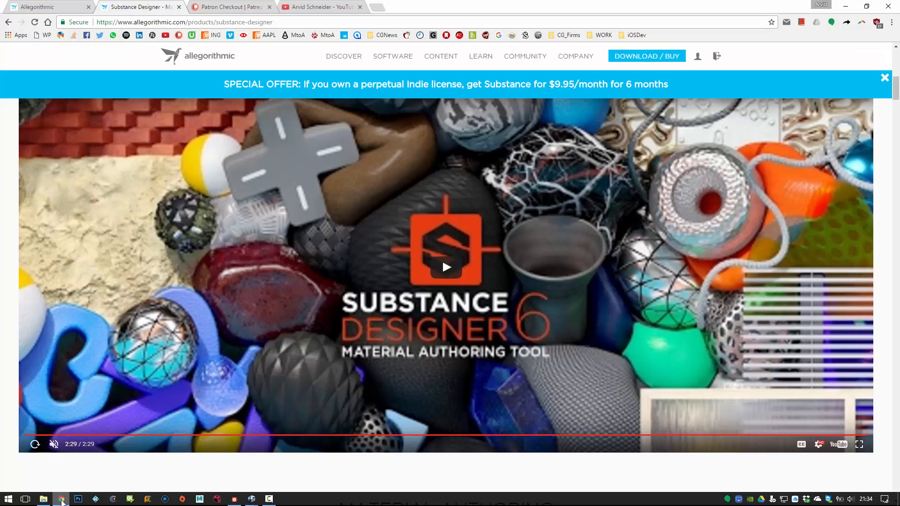
pyautogui.click(385, 10)
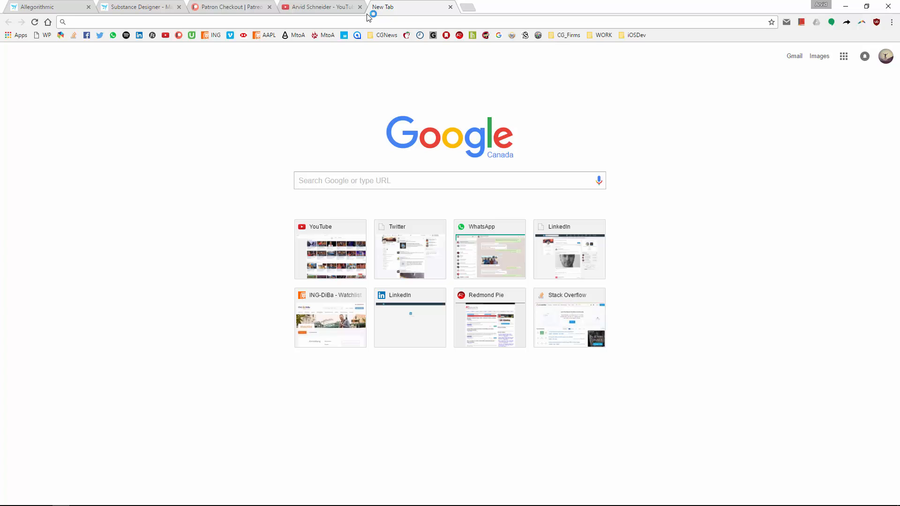
pyautogui.write('dus')
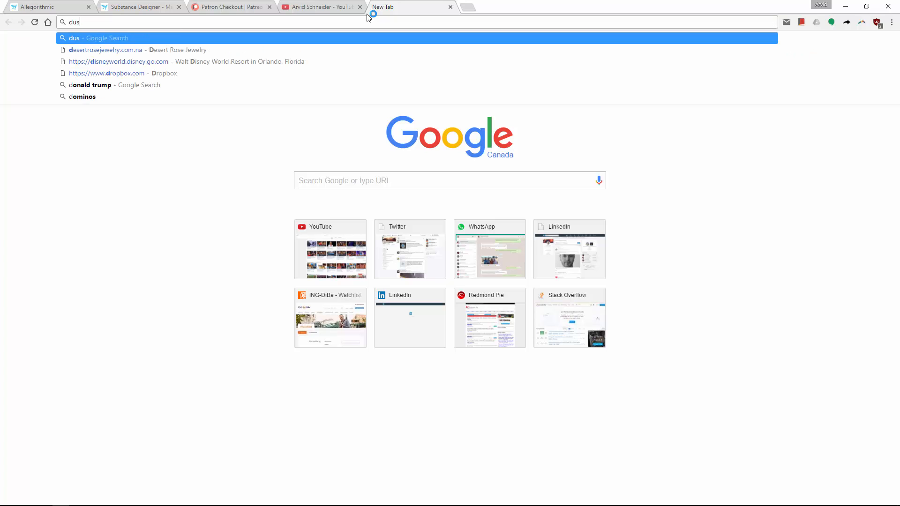
pyautogui.write('t pattern')
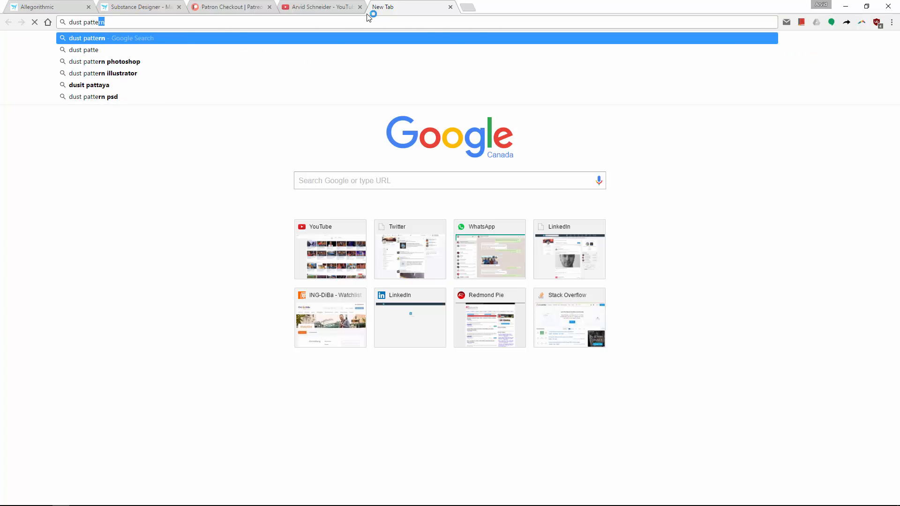
pyautogui.press('Return')
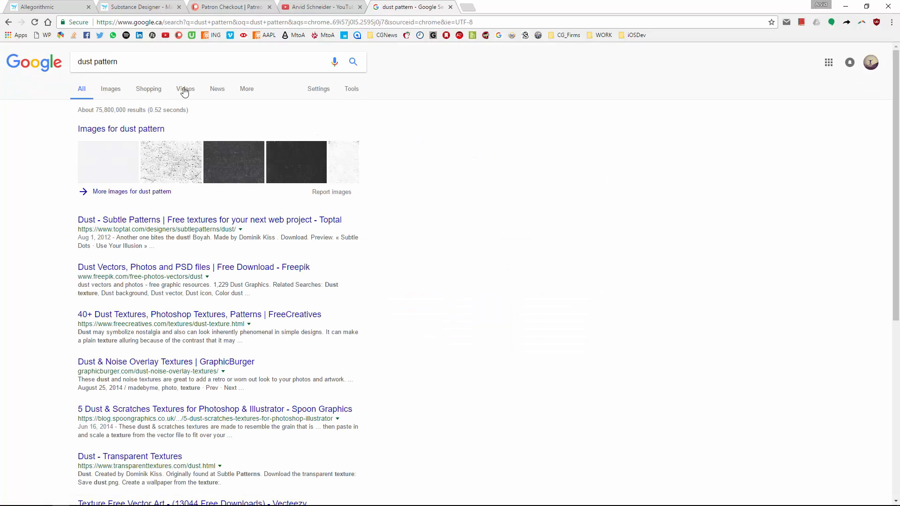
pyautogui.click(120, 89)
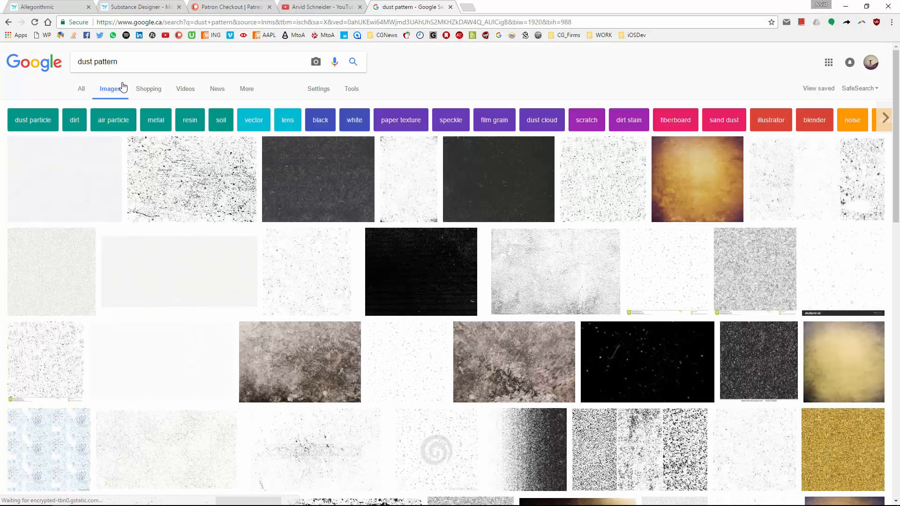
pyautogui.moveTo(693, 186); pyautogui.dragTo(696, 186)
pyautogui.click(698, 183)
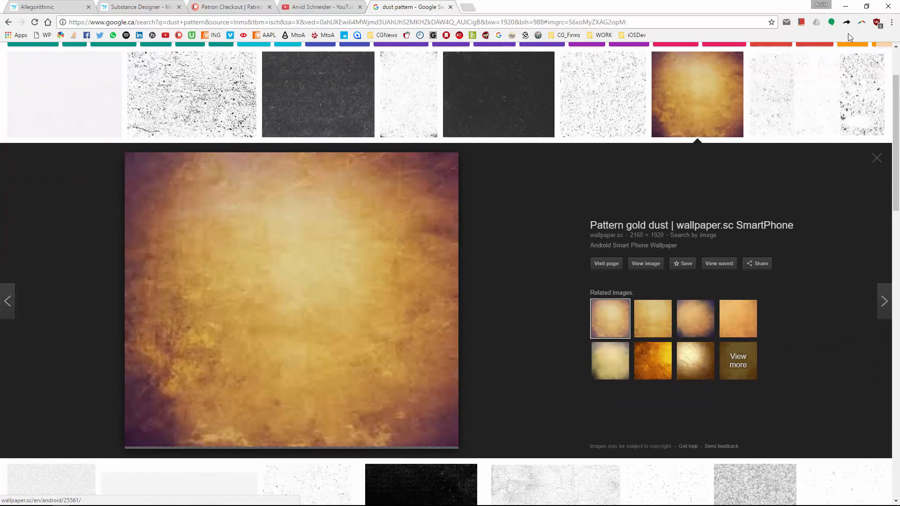
# Shrink the browser to a floating window and place it so the dust image sits alongside the Gradient Map node in Substance Designer.
pyautogui.click(867, 6)
pyautogui.moveTo(127, 180); pyautogui.dragTo(480, 68)
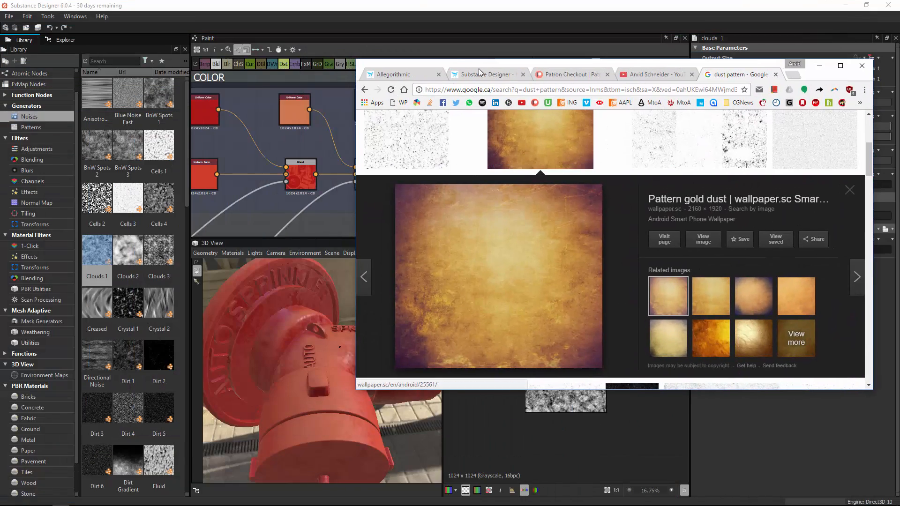
pyautogui.click(633, 27)
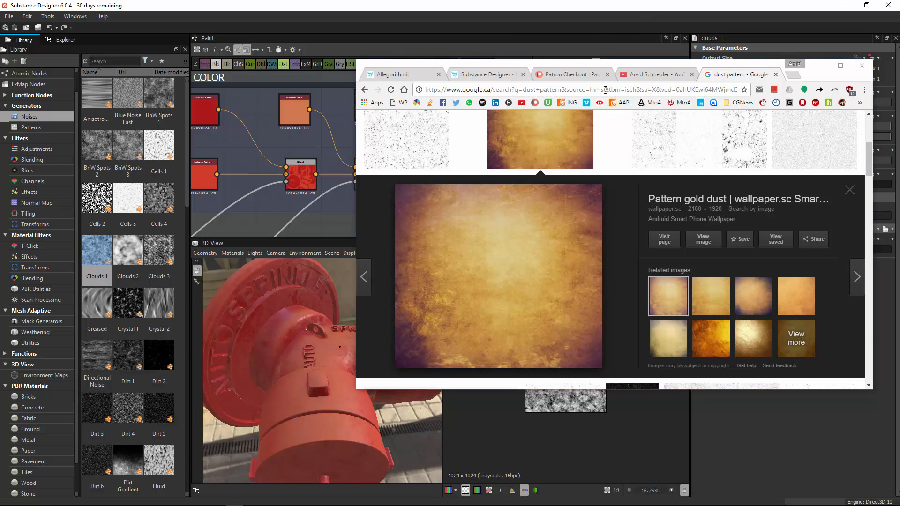
pyautogui.moveTo(762, 68); pyautogui.dragTo(475, 196)
# Pick the Gradient Map's gradient from the gold dust image along a line down its darker side, and close the Gradient Editor.
pyautogui.click(478, 118)
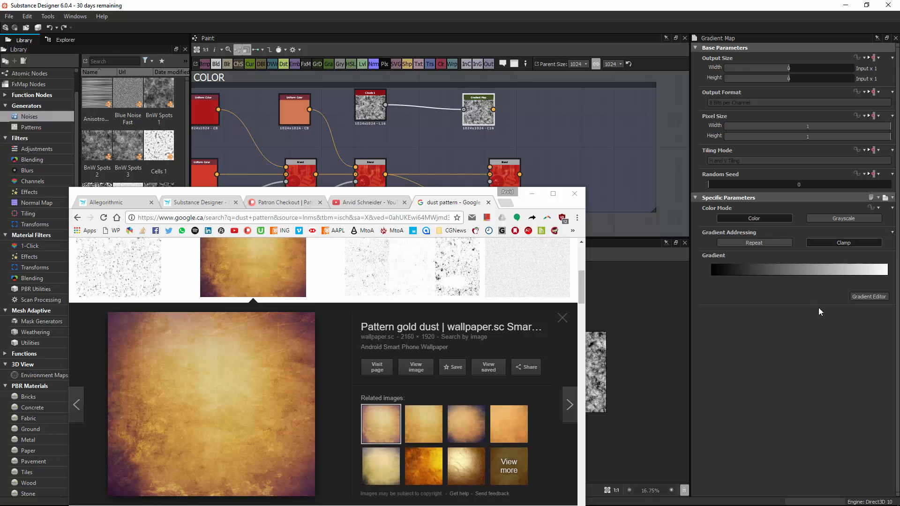
pyautogui.click(865, 297)
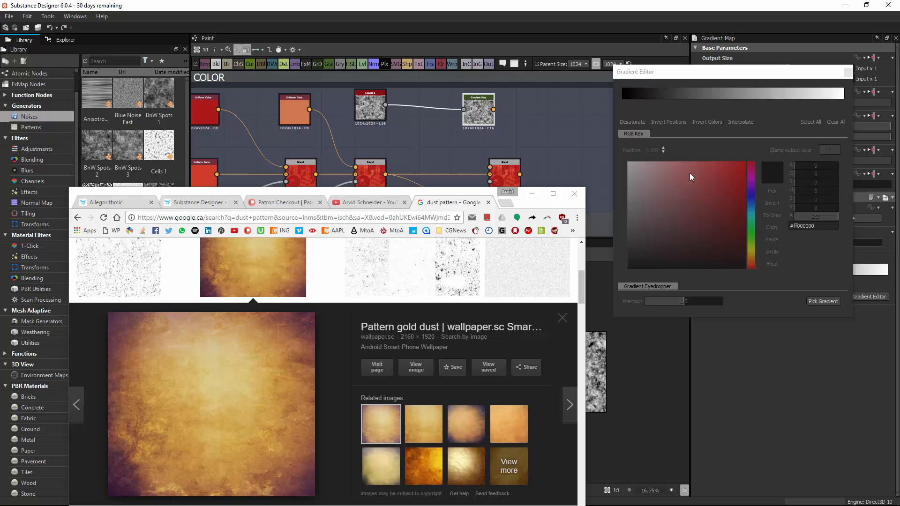
pyautogui.click(827, 302)
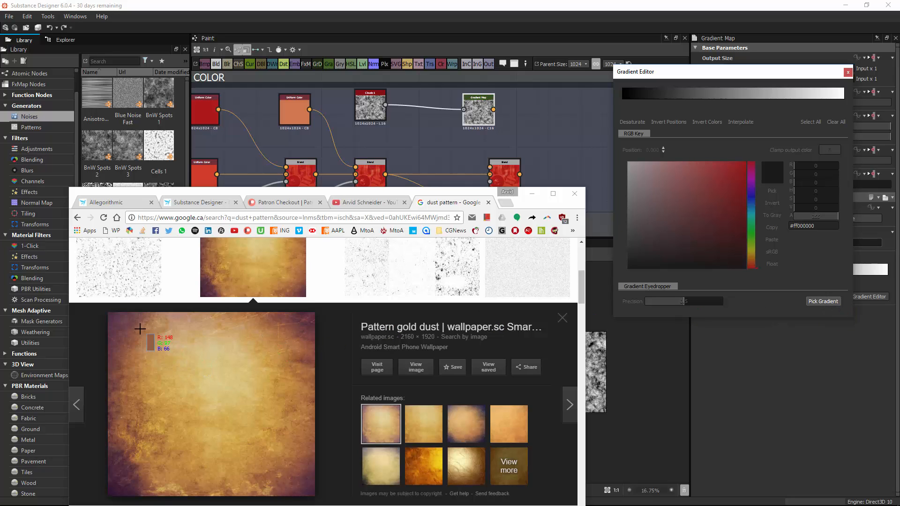
pyautogui.moveTo(134, 320); pyautogui.dragTo(168, 463)
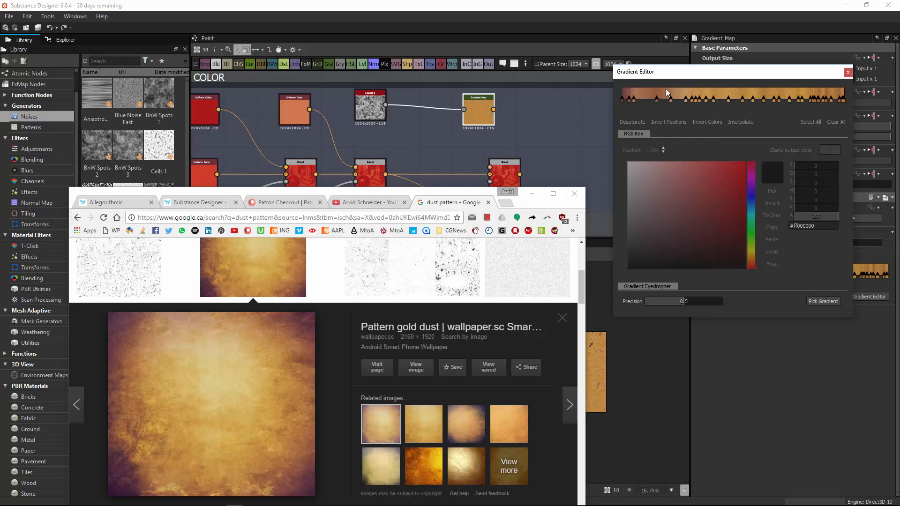
pyautogui.hotkey('alt', 'Tab')
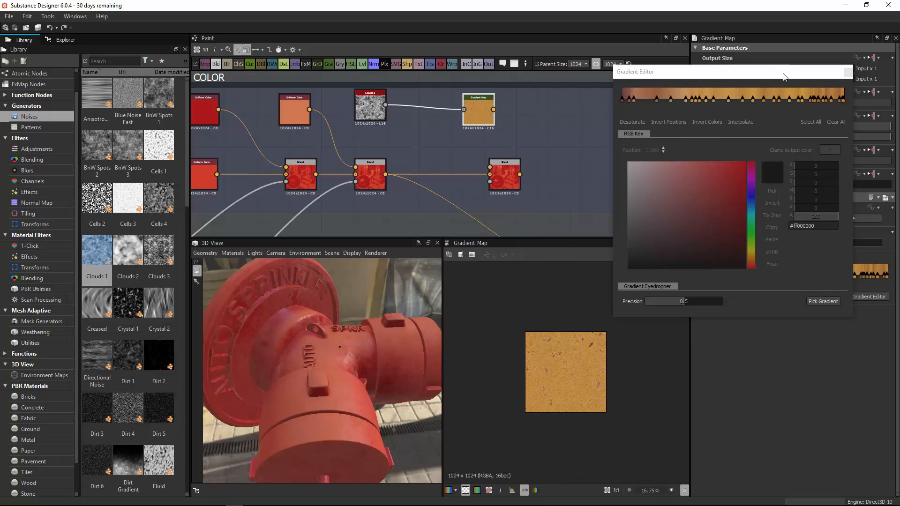
pyautogui.moveTo(784, 76); pyautogui.dragTo(704, 87)
pyautogui.click(767, 84)
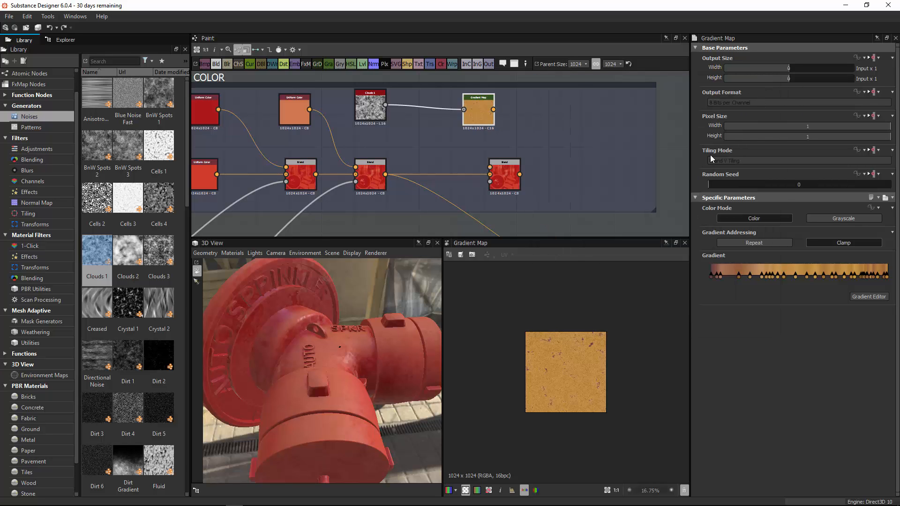
# Move the Gradient Map closer to the Clouds 1 noise and add a Levels node after it.
pyautogui.scroll(8, 614, 336)
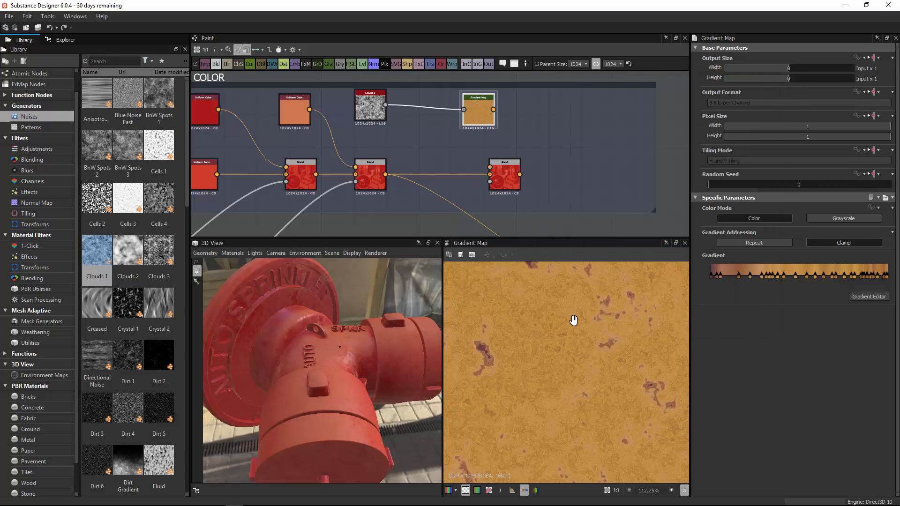
pyautogui.moveTo(574, 321); pyautogui.dragTo(587, 343, button='middle')
pyautogui.scroll(2, 578, 329)
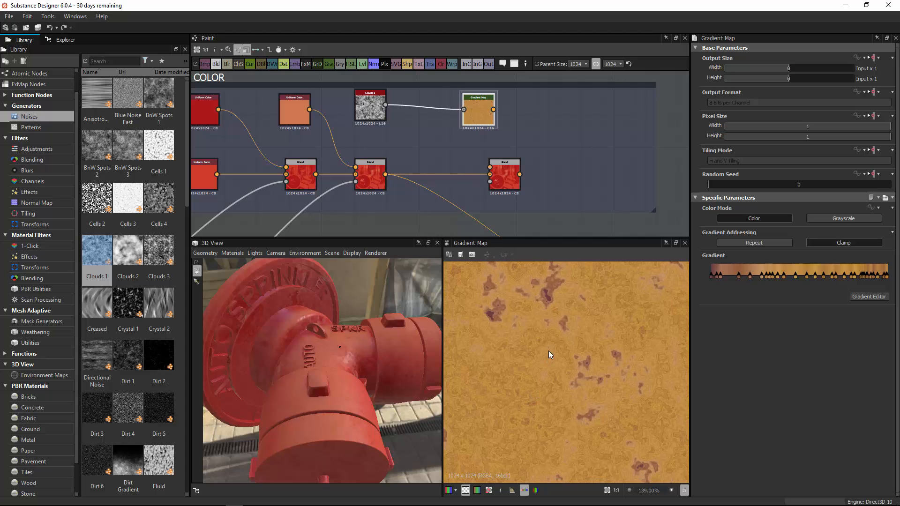
pyautogui.moveTo(573, 305); pyautogui.dragTo(550, 373, button='middle')
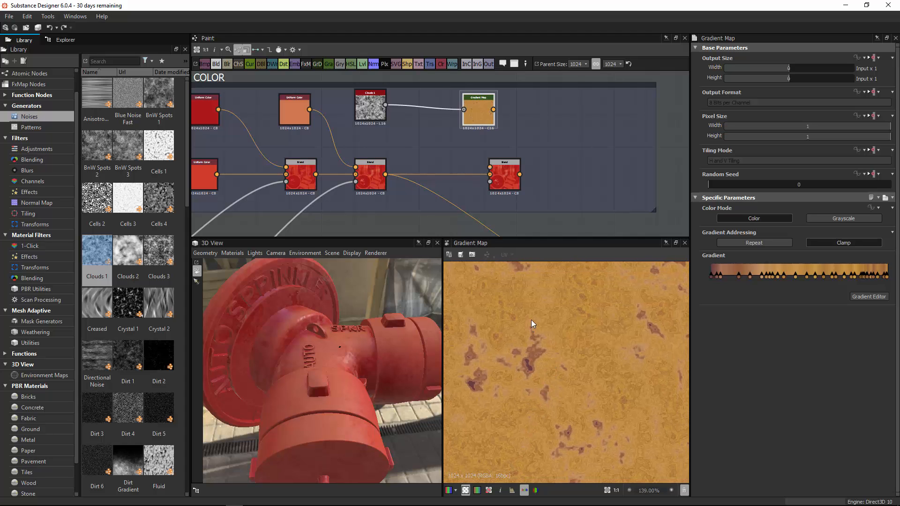
pyautogui.moveTo(526, 316); pyautogui.dragTo(542, 331, button='middle')
pyautogui.moveTo(477, 104); pyautogui.dragTo(397, 110)
pyautogui.click(361, 65)
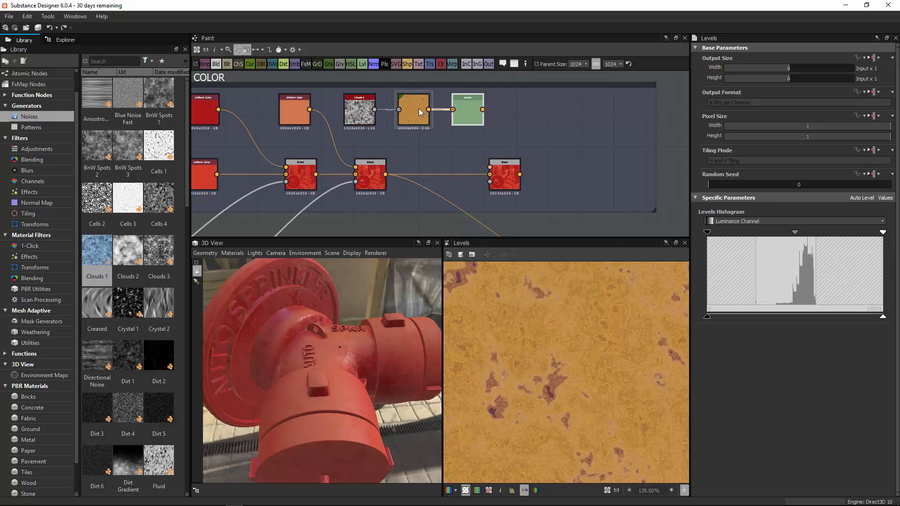
# Darken the dust colour in the Levels histogram by lowering the output white and raising the input black and midtone points.
pyautogui.moveTo(883, 318); pyautogui.dragTo(790, 318)
pyautogui.moveTo(796, 232); pyautogui.dragTo(820, 235)
pyautogui.moveTo(708, 232); pyautogui.dragTo(726, 234)
pyautogui.moveTo(824, 233)
pyautogui.mouseDown()
pyautogui.moveTo(815, 232)
pyautogui.moveTo(826, 232)
pyautogui.mouseUp()
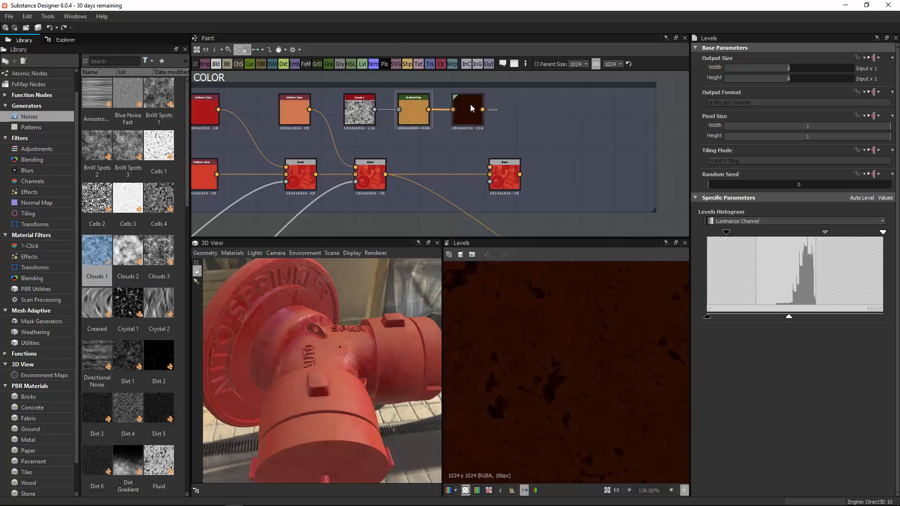
# Add an HSL node after the Levels node and set its Saturation to 0.31.
pyautogui.click(350, 64)
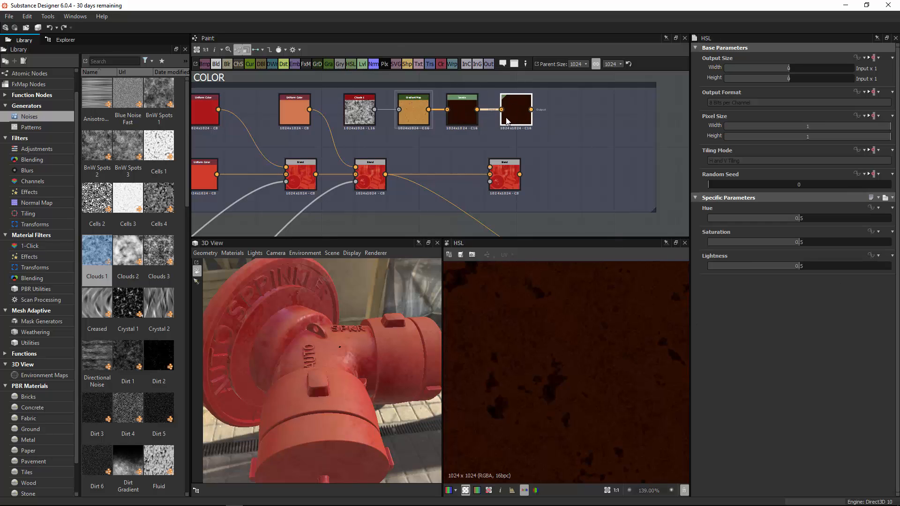
pyautogui.moveTo(798, 246); pyautogui.dragTo(764, 243)
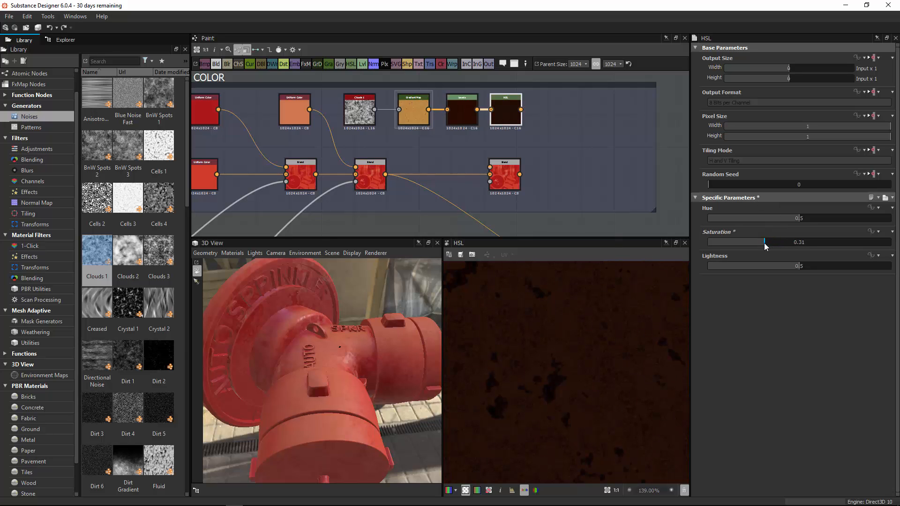
pyautogui.moveTo(801, 270); pyautogui.dragTo(802, 271)
# Enlarge the BASE COLOR frame and place the dust node row with clear space above the two Uniform Color nodes.
pyautogui.click(359, 111)
pyautogui.moveTo(387, 83); pyautogui.dragTo(412, 27, button='middle')
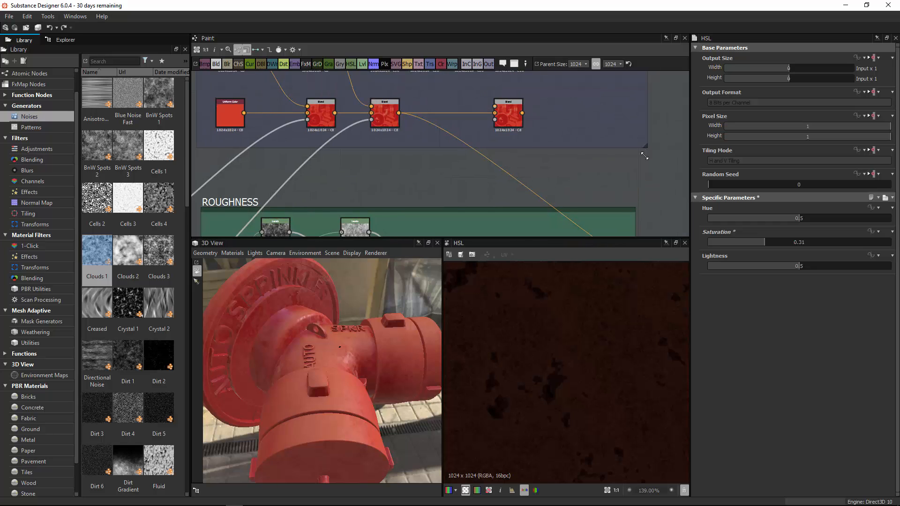
pyautogui.moveTo(476, 113); pyautogui.dragTo(535, 163, button='middle')
pyautogui.scroll(-1, 539, 162)
pyautogui.moveTo(425, 85); pyautogui.dragTo(421, 53)
pyautogui.scroll(-4, 464, 140)
pyautogui.moveTo(451, 107); pyautogui.dragTo(370, 162)
pyautogui.scroll(2, 494, 186)
pyautogui.scroll(3, 412, 163)
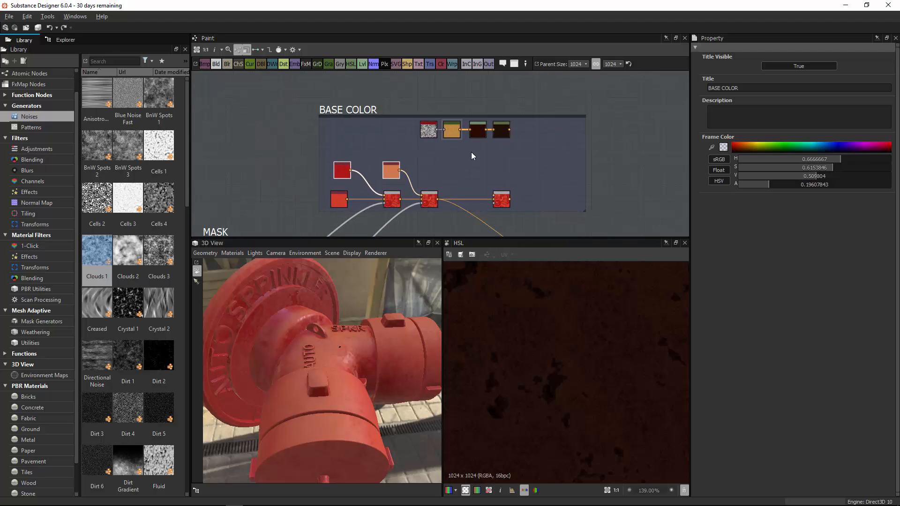
# Connect the HSL output to the last Blend's foreground and align the dust node row above the dark red Uniform Color.
pyautogui.moveTo(528, 161); pyautogui.dragTo(496, 199)
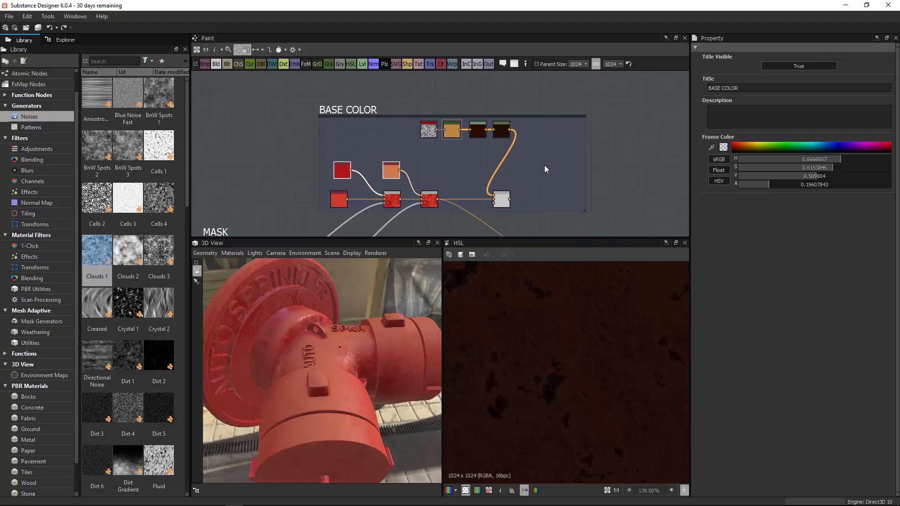
pyautogui.moveTo(426, 132); pyautogui.dragTo(340, 137)
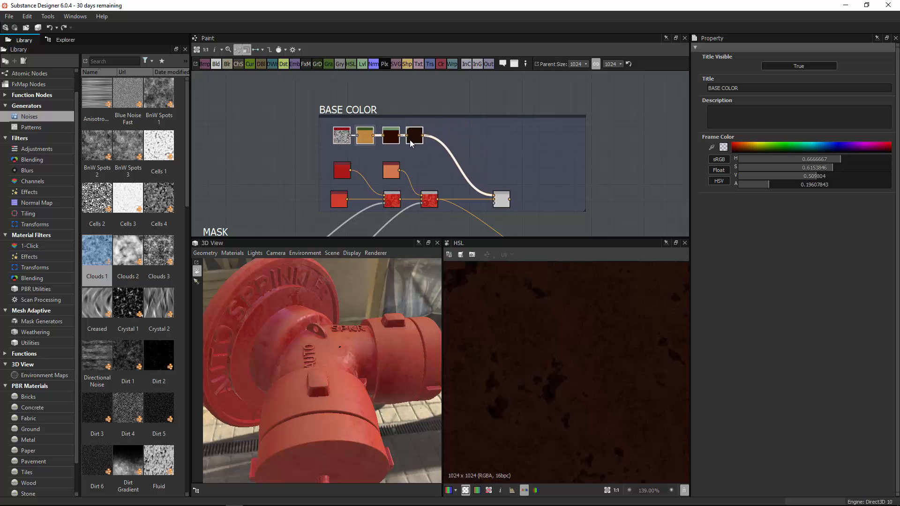
# Connect the Dust mask from the MASK frame to the opacity input of the last Blend in the BASE COLOR frame.
pyautogui.moveTo(499, 134); pyautogui.dragTo(507, 108, button='middle')
pyautogui.scroll(-5, 506, 108)
pyautogui.scroll(1, 328, 140)
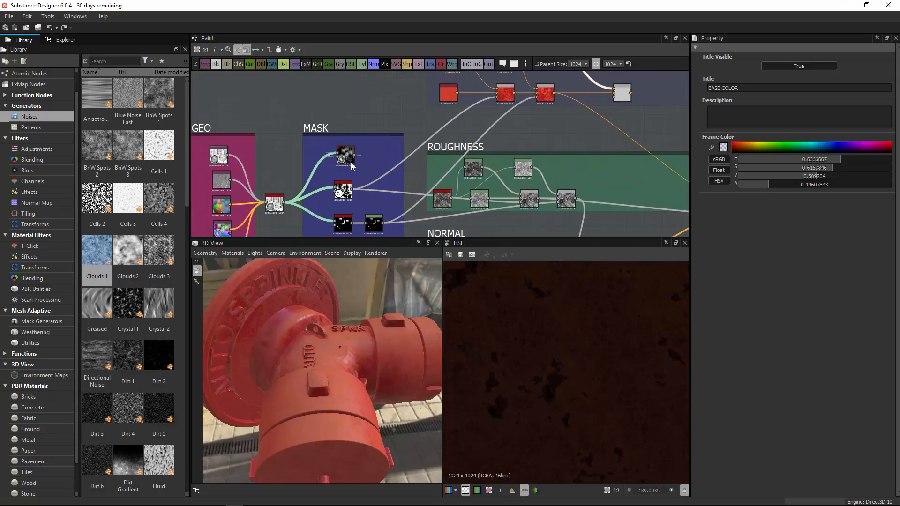
pyautogui.scroll(5, 349, 148)
pyautogui.moveTo(367, 152); pyautogui.dragTo(510, 176)
pyautogui.scroll(-3, 454, 161)
pyautogui.scroll(3, 272, 177)
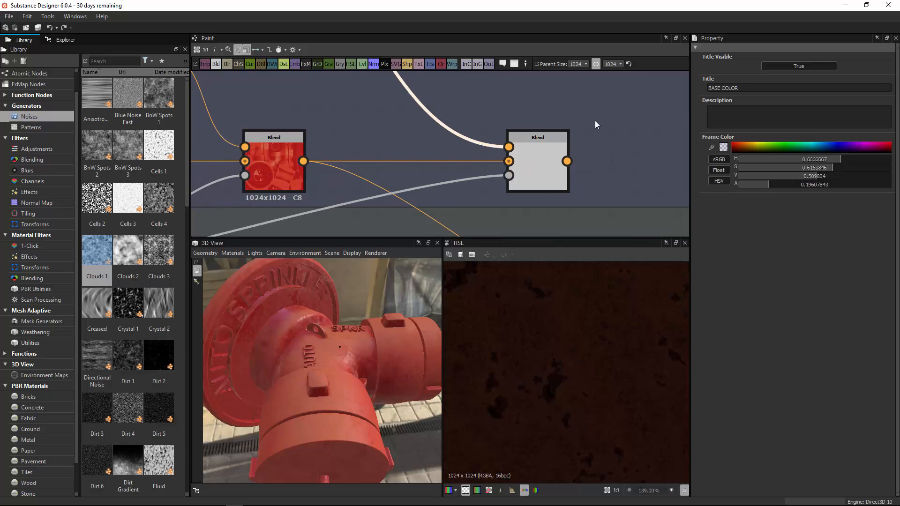
# Connect the last BASE COLOR Blend's output to the base color input of the Base Material node.
pyautogui.scroll(-5, 599, 151)
pyautogui.moveTo(498, 206); pyautogui.dragTo(462, 125, button='middle')
pyautogui.moveTo(463, 111); pyautogui.dragTo(567, 211)
pyautogui.moveTo(579, 225); pyautogui.dragTo(526, 103, button='middle')
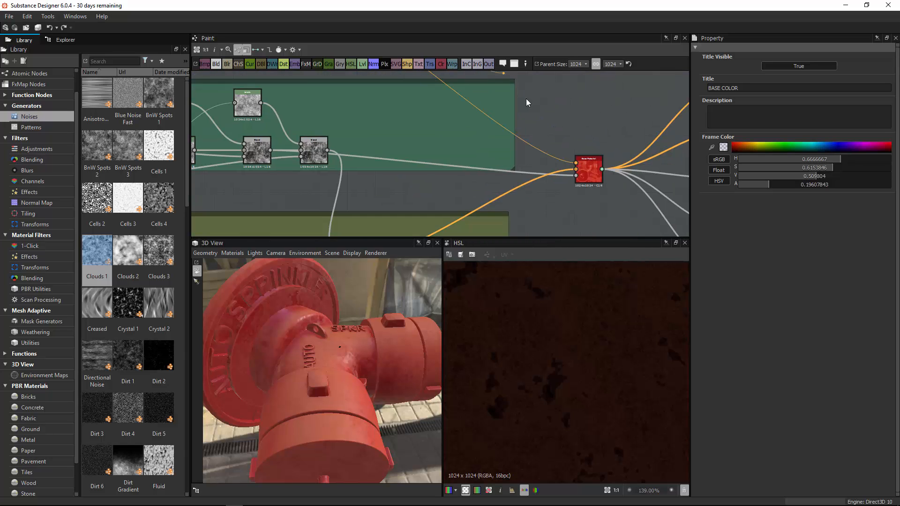
pyautogui.moveTo(526, 103); pyautogui.dragTo(575, 163)
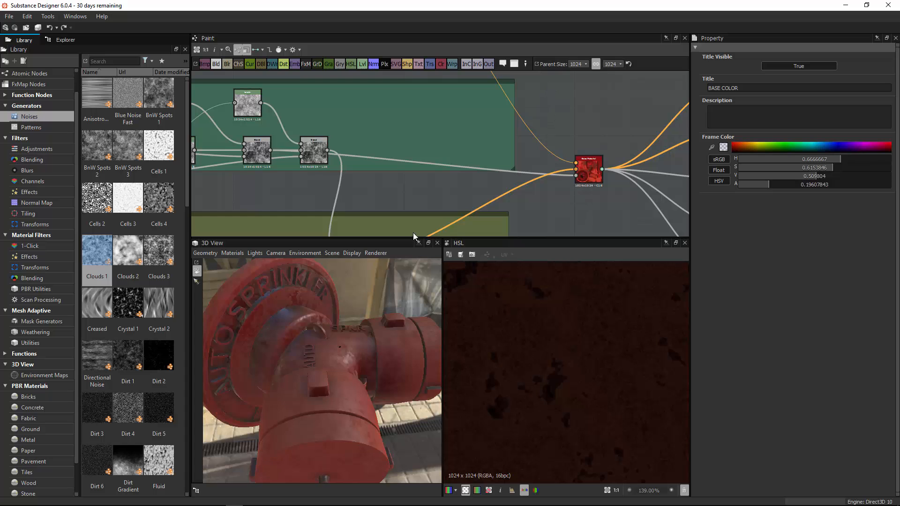
# Examine the dust layer on the hydrant from several angles and lighting directions, and review the mask nodes in the graph.
pyautogui.moveTo(338, 293); pyautogui.dragTo(333, 332)
pyautogui.moveTo(297, 350); pyautogui.dragTo(517, 242, button='right')
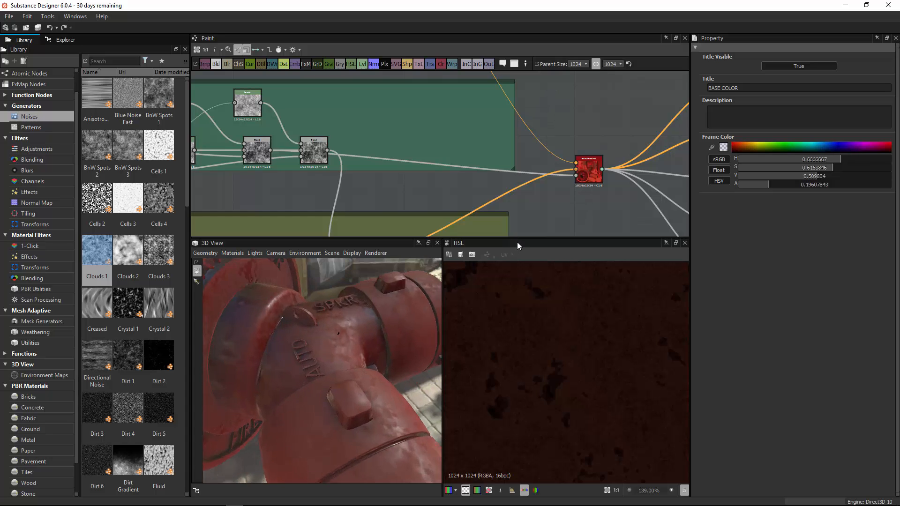
pyautogui.moveTo(348, 351); pyautogui.dragTo(337, 331)
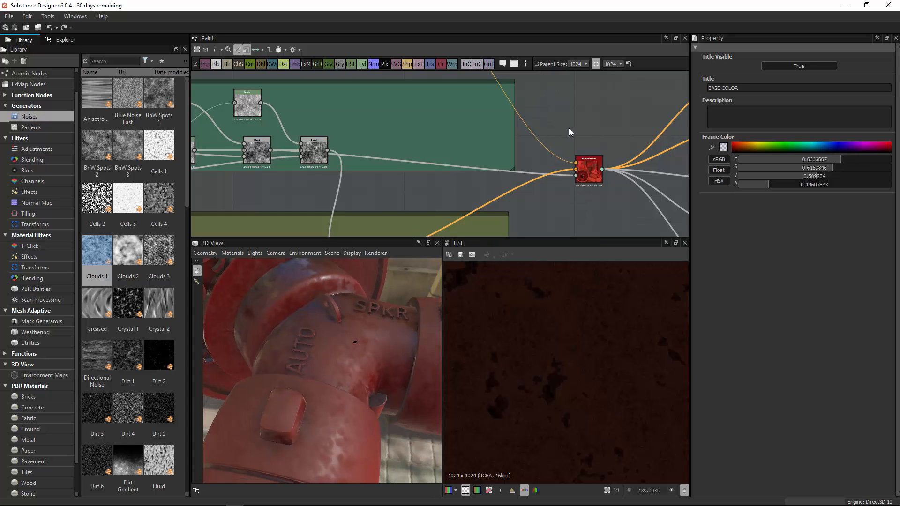
pyautogui.moveTo(404, 169); pyautogui.dragTo(526, 235, button='middle')
pyautogui.scroll(-3, 526, 155)
pyautogui.moveTo(362, 213); pyautogui.dragTo(486, 104, button='middle')
pyautogui.moveTo(326, 336); pyautogui.dragTo(357, 262)
pyautogui.moveTo(374, 133); pyautogui.dragTo(348, 165, button='middle')
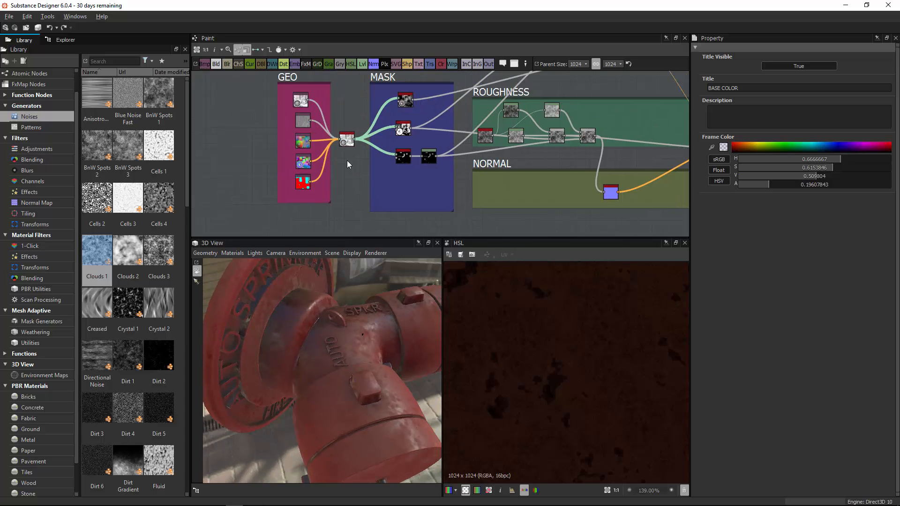
# Open the Dust node in the MASK frame and set its Level to 0.32 and Contrast to 0.83.
pyautogui.scroll(4, 357, 154)
pyautogui.doubleClick(367, 145)
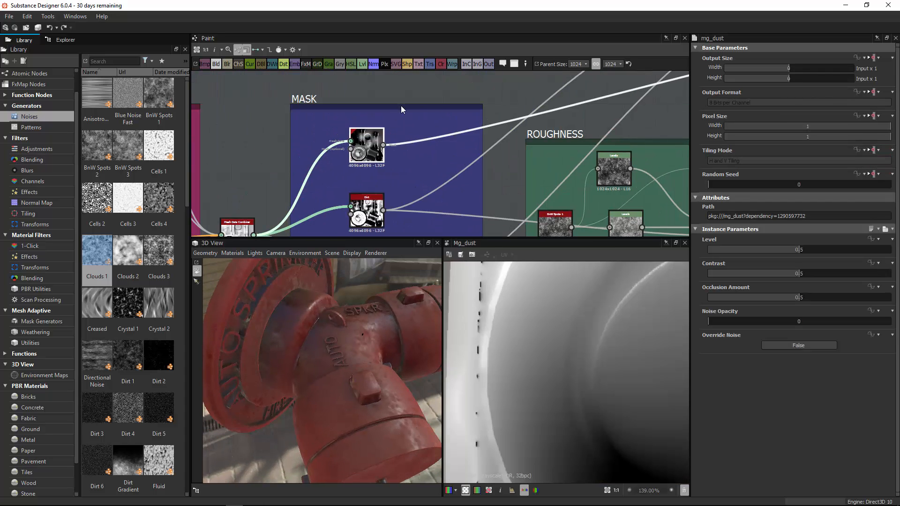
pyautogui.moveTo(820, 274); pyautogui.dragTo(827, 274)
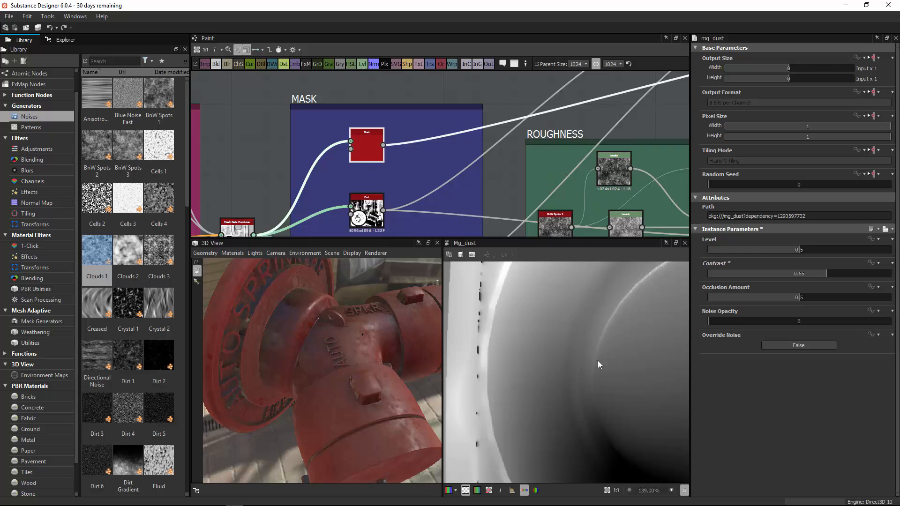
pyautogui.scroll(-5, 539, 409)
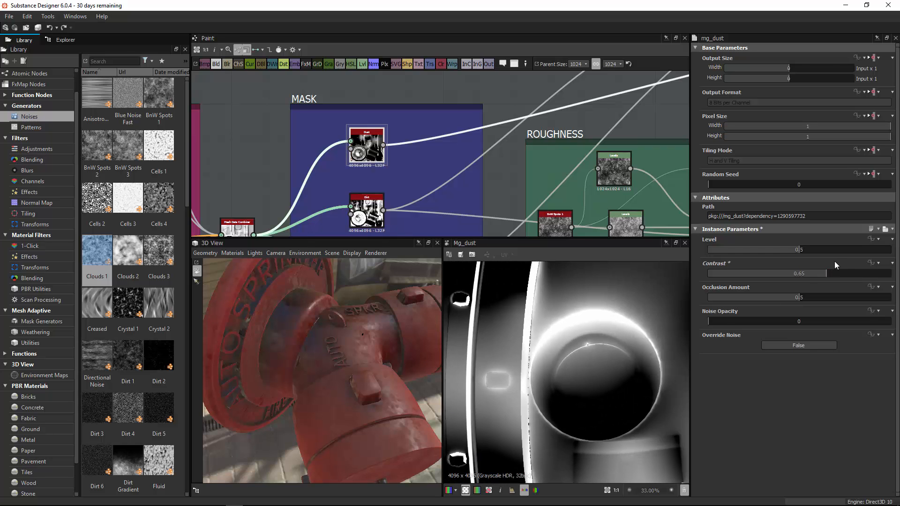
pyautogui.click(825, 250)
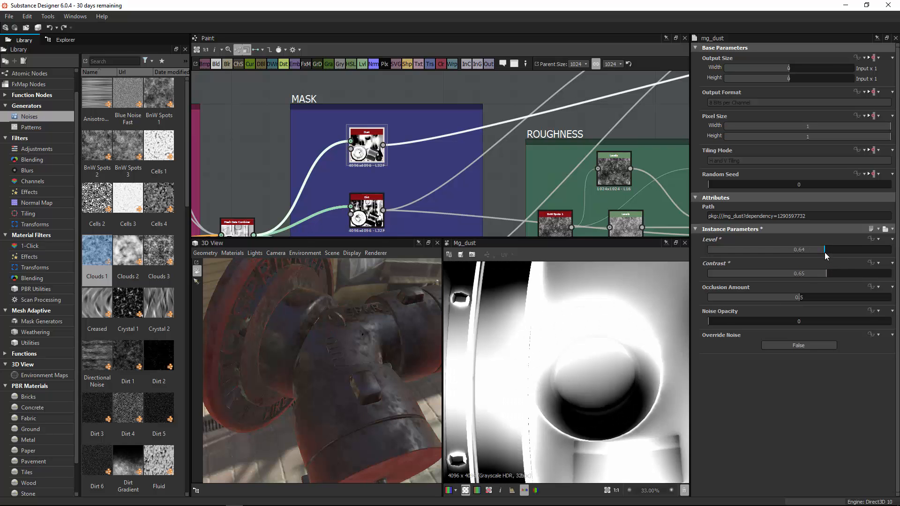
pyautogui.click(784, 250)
pyautogui.click(767, 249)
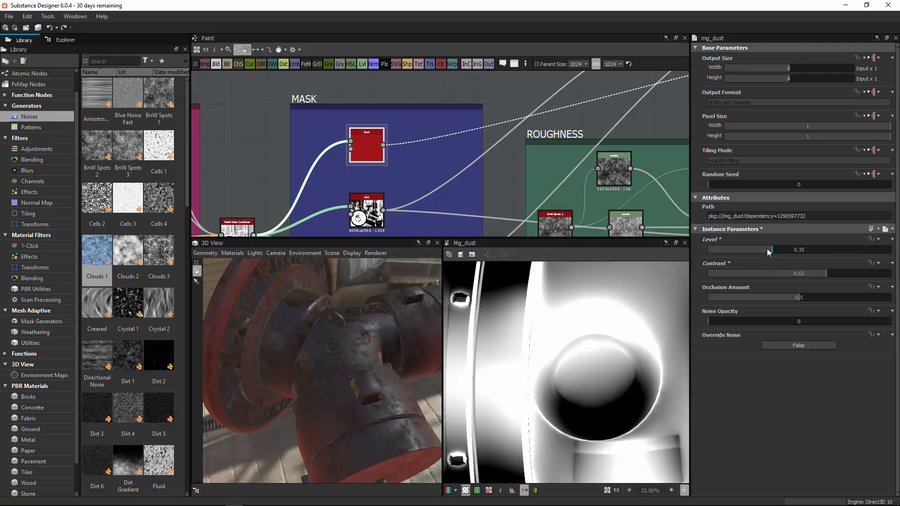
pyautogui.click(859, 274)
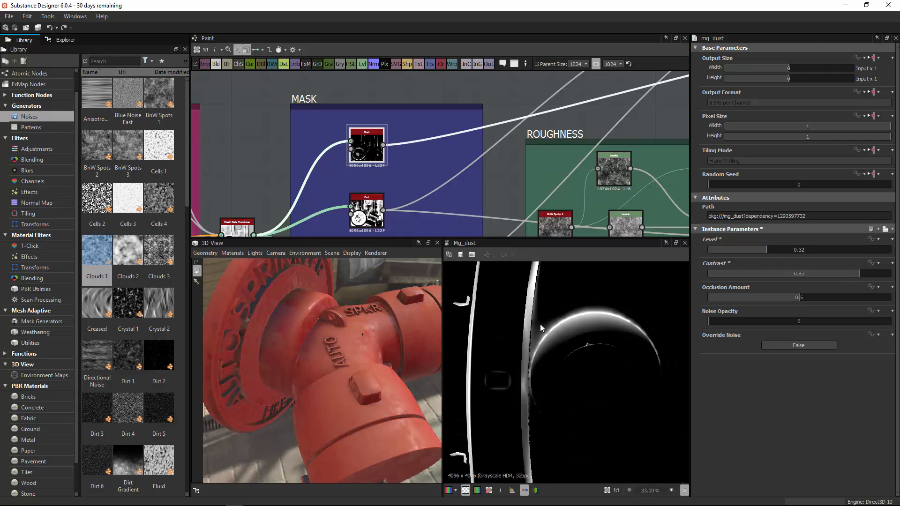
# Set the Dust mask's Occlusion Amount to 0.7 and readjust its Level to 0.32 while checking the hydrant.
pyautogui.moveTo(322, 349); pyautogui.dragTo(343, 370)
pyautogui.moveTo(769, 249); pyautogui.dragTo(787, 251)
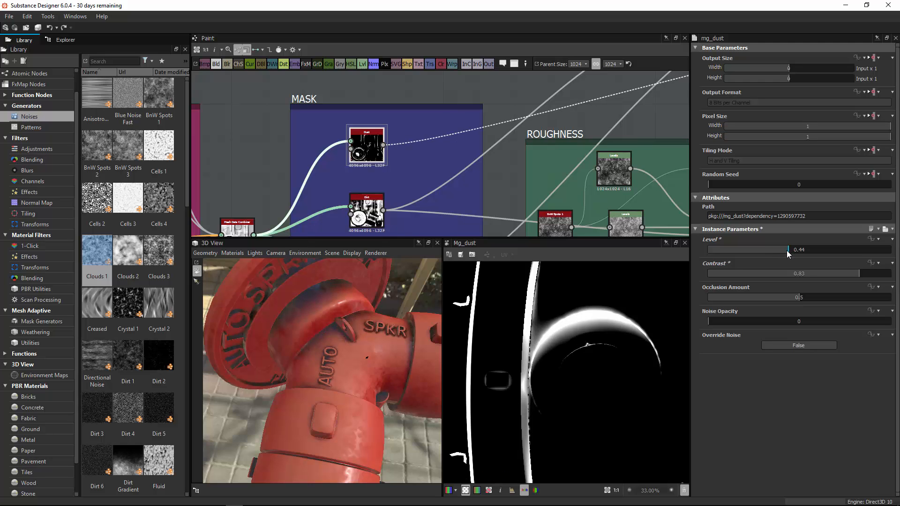
pyautogui.click(837, 296)
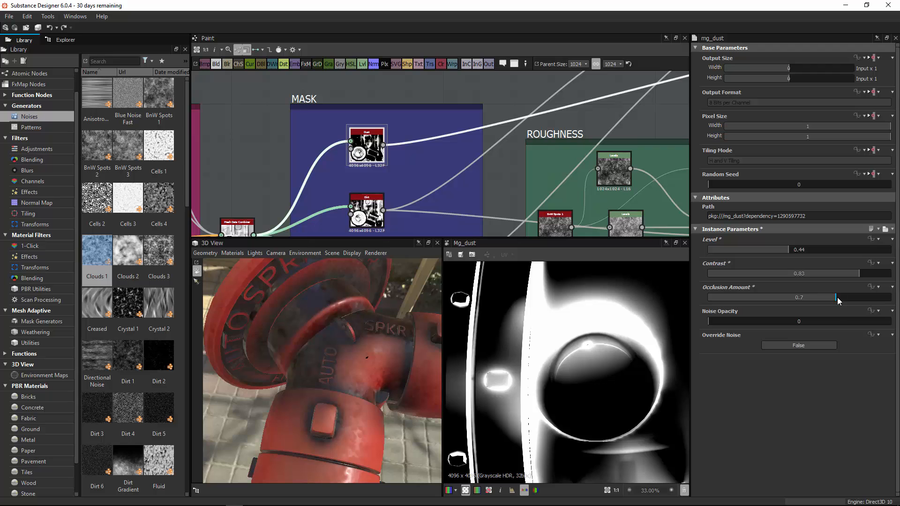
pyautogui.moveTo(310, 393); pyautogui.dragTo(369, 380)
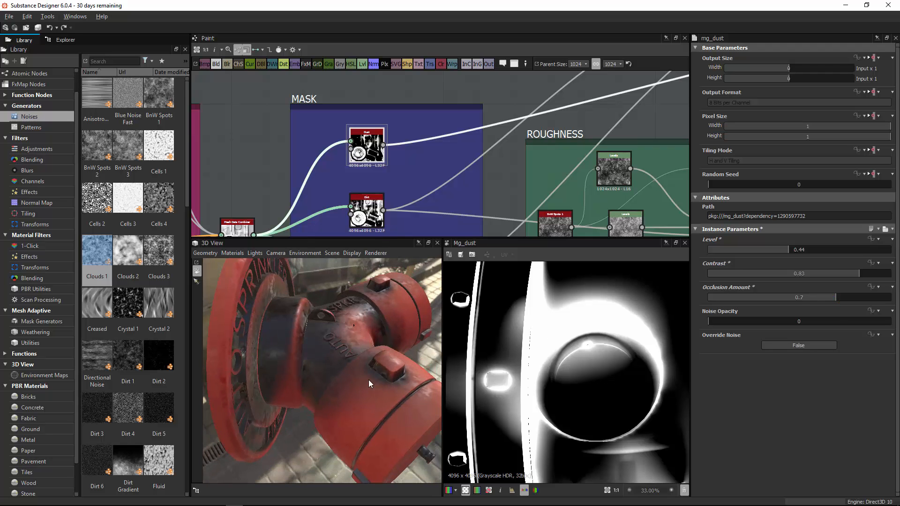
pyautogui.click(749, 250)
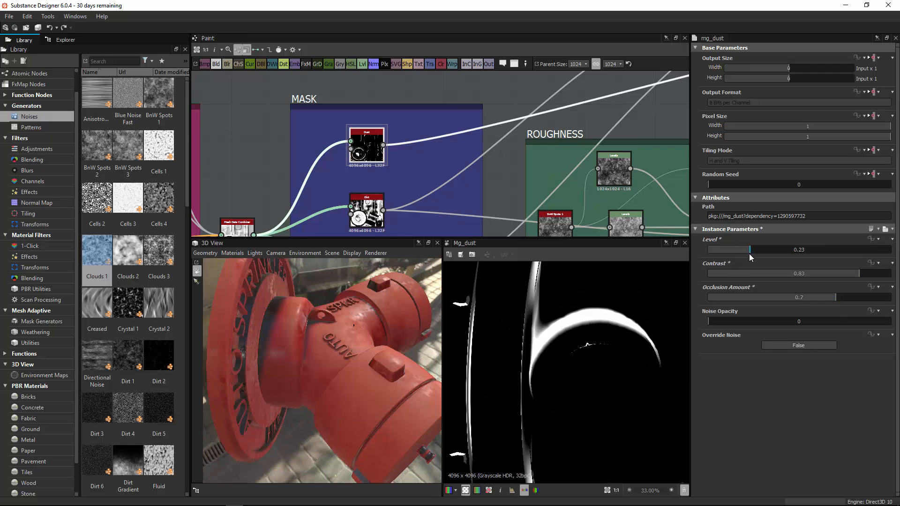
pyautogui.click(767, 250)
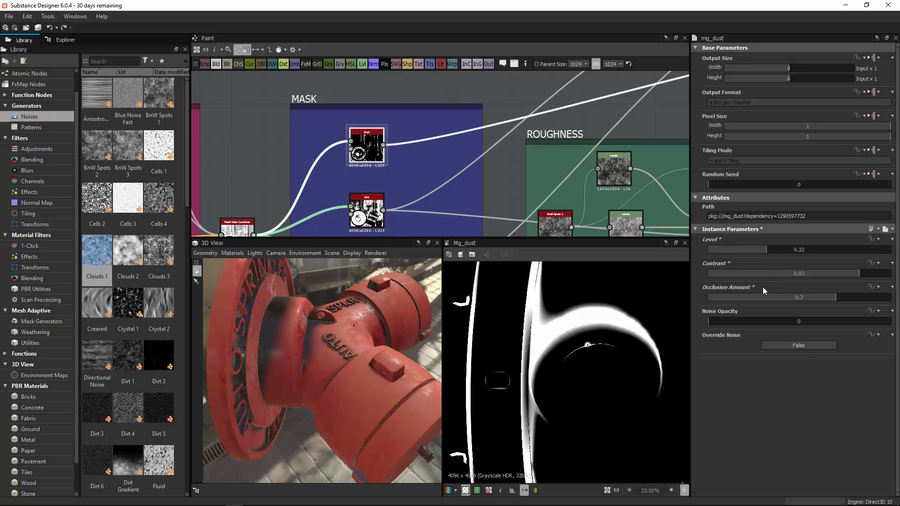
# Set the Dust mask's Noise Opacity to 0.78 and its Contrast to 0.46.
pyautogui.click(745, 321)
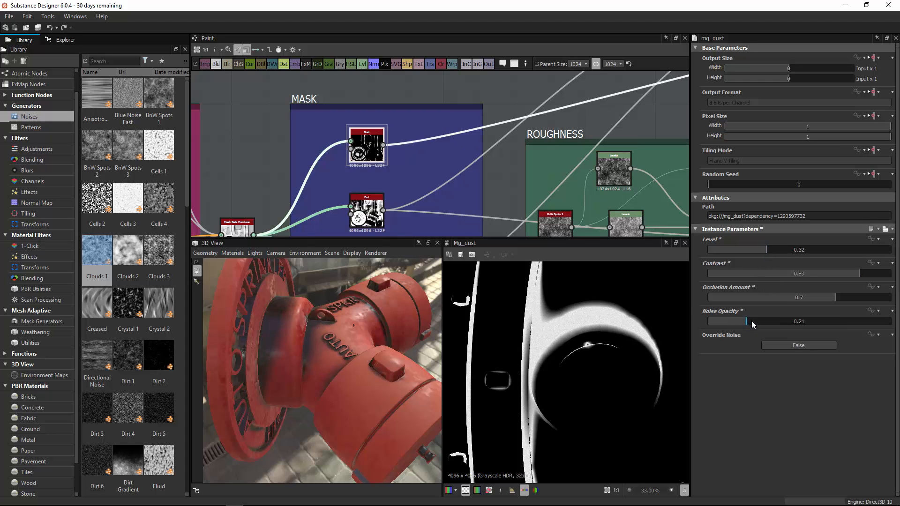
pyautogui.click(799, 322)
pyautogui.click(799, 326)
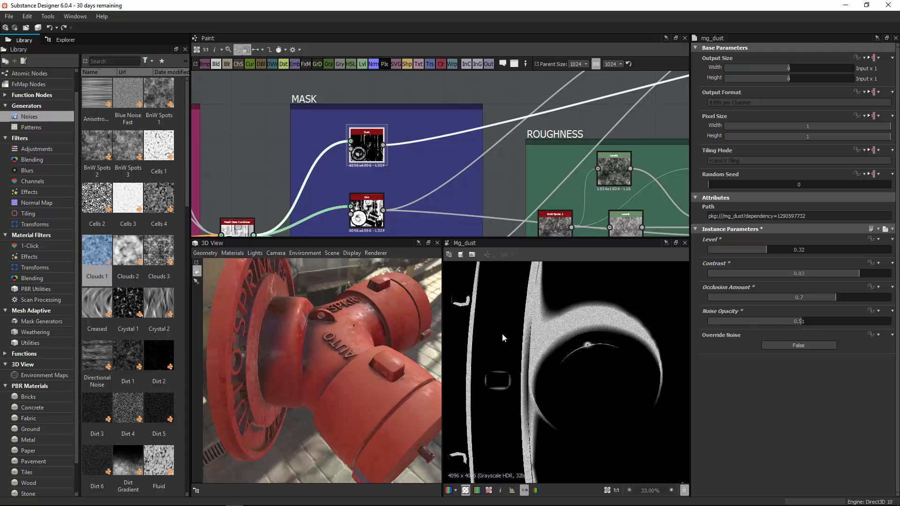
pyautogui.scroll(8, 556, 329)
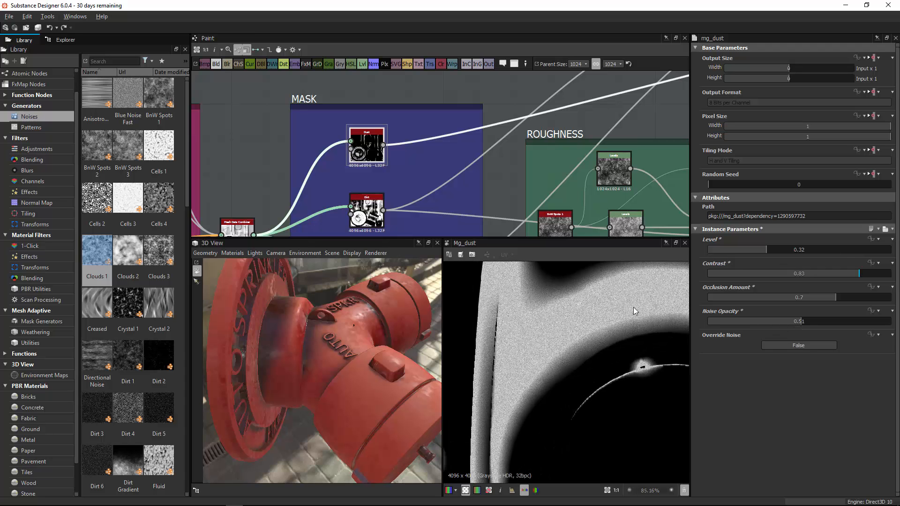
pyautogui.click(851, 322)
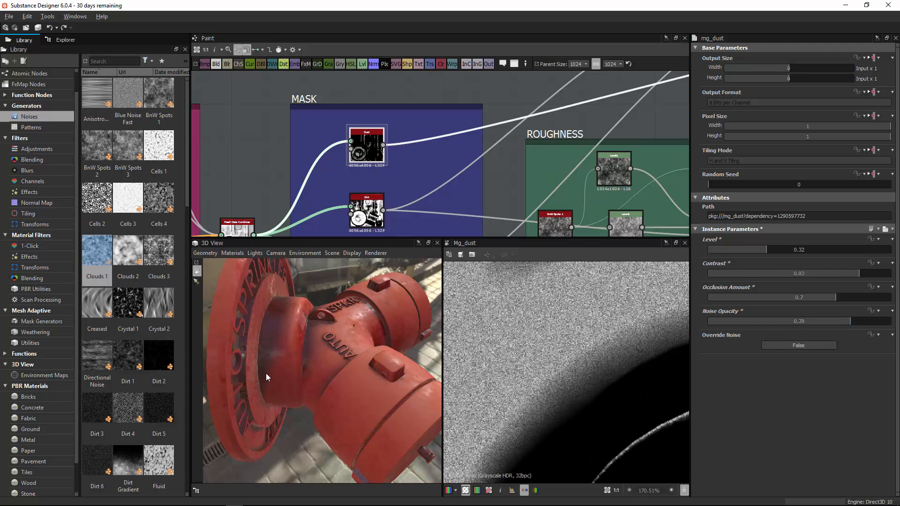
pyautogui.moveTo(265, 373); pyautogui.dragTo(525, 308)
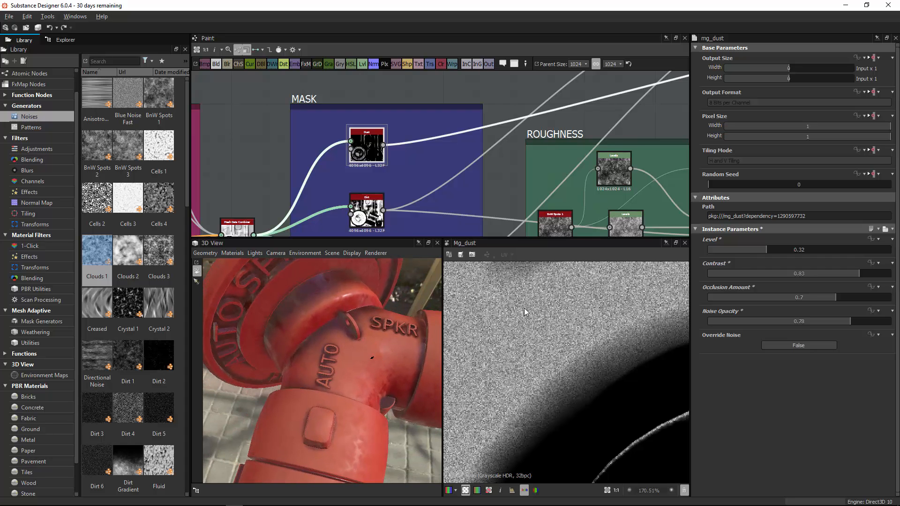
pyautogui.click(790, 273)
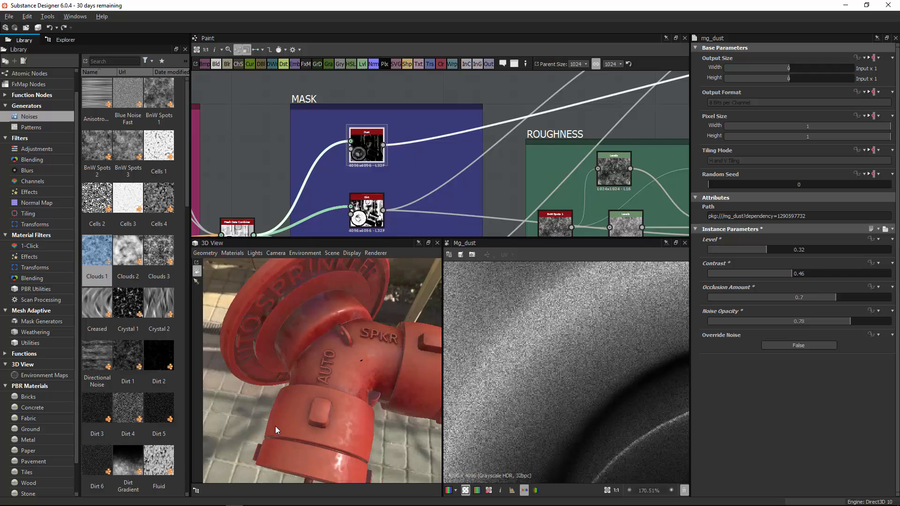
pyautogui.moveTo(274, 426); pyautogui.dragTo(399, 347)
# Compare the hydrant without dust by feeding the preceding Blend into the last Blend's foreground, and reconnect the HSL output.
pyautogui.scroll(-3, 595, 145)
pyautogui.moveTo(595, 145); pyautogui.dragTo(395, 195, button='middle')
pyautogui.scroll(2, 528, 112)
pyautogui.moveTo(528, 112); pyautogui.dragTo(480, 147, button='middle')
pyautogui.scroll(1, 491, 145)
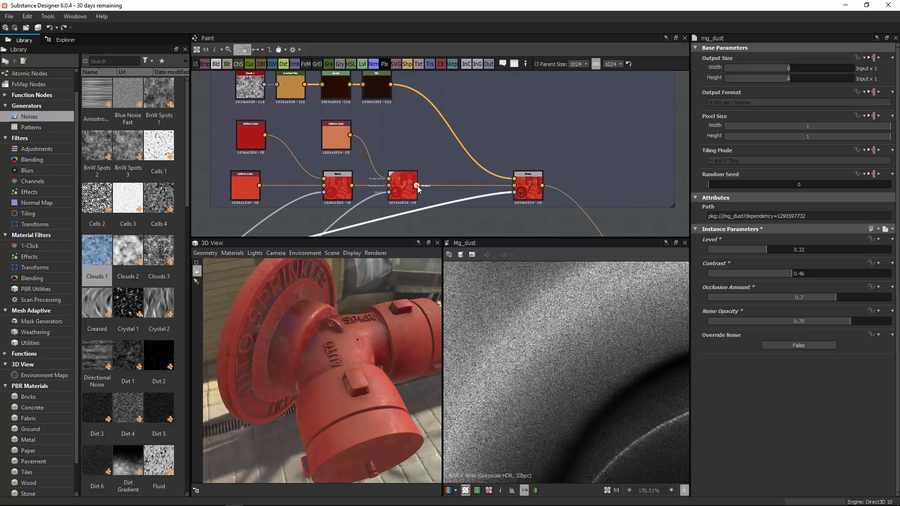
pyautogui.moveTo(515, 184); pyautogui.dragTo(515, 179)
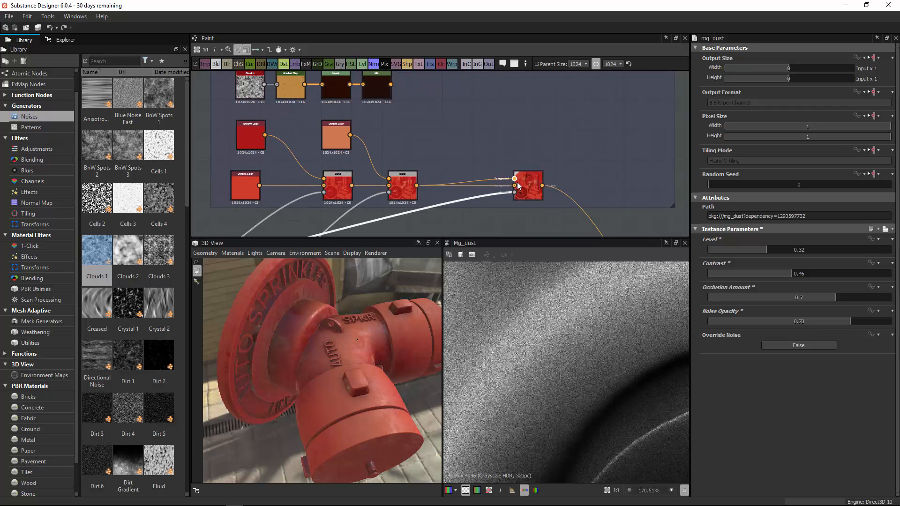
pyautogui.moveTo(291, 338); pyautogui.dragTo(325, 321)
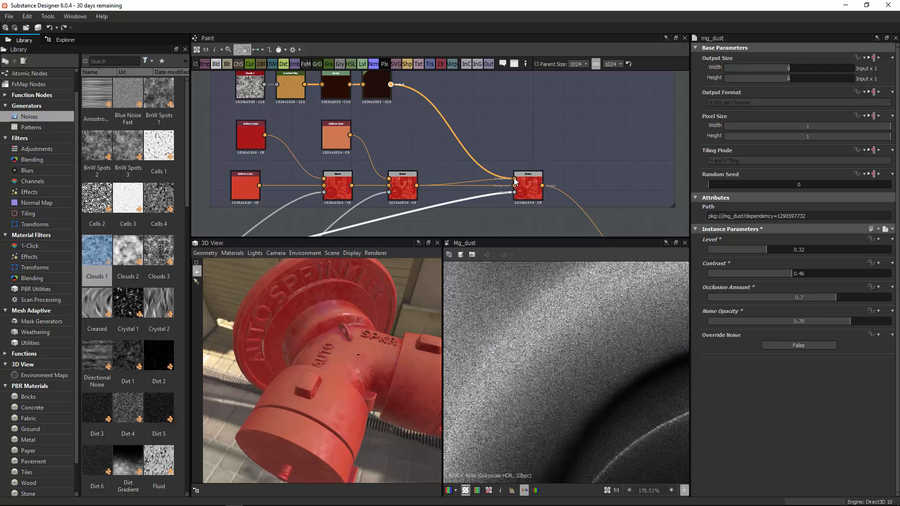
pyautogui.moveTo(516, 180); pyautogui.dragTo(514, 179)
pyautogui.moveTo(360, 303); pyautogui.dragTo(336, 368)
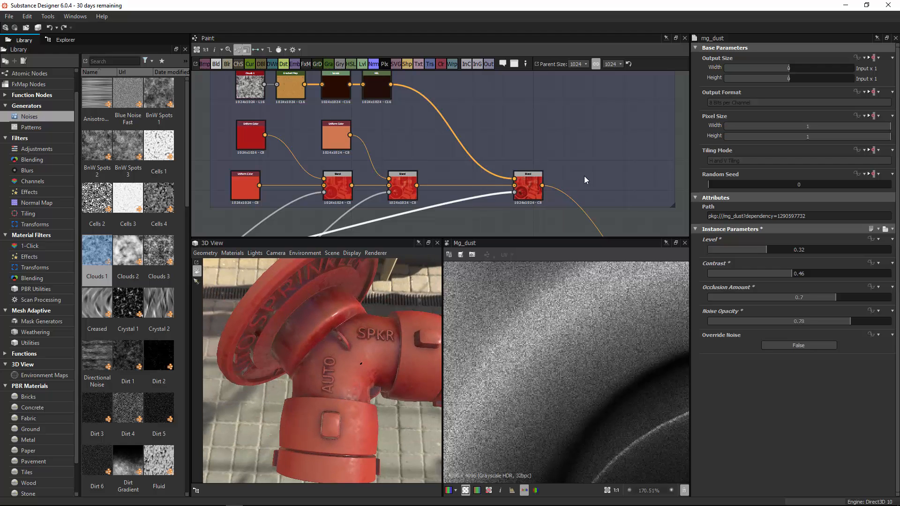
# Set the graph's parent size to 4096 and check the sharper textures on the hydrant.
pyautogui.scroll(-2, 585, 176)
pyautogui.scroll(-2, 497, 177)
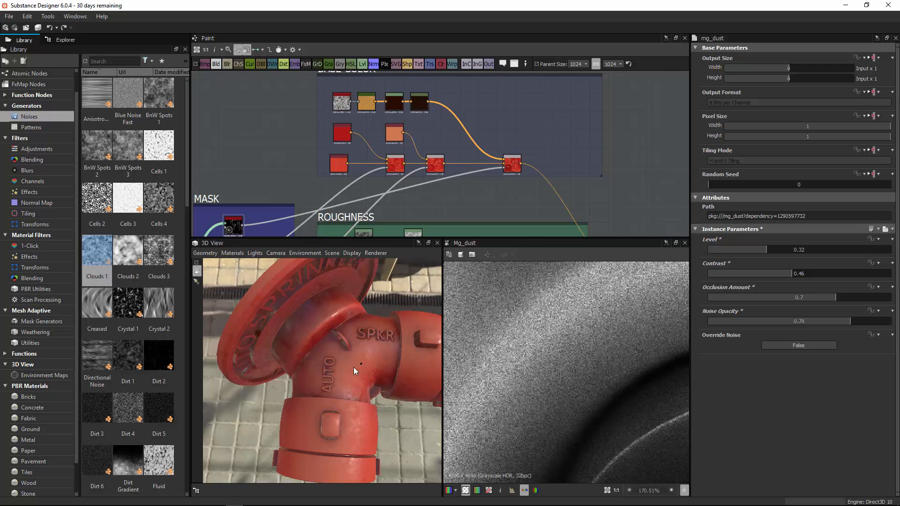
pyautogui.moveTo(471, 199); pyautogui.dragTo(455, 140, button='middle')
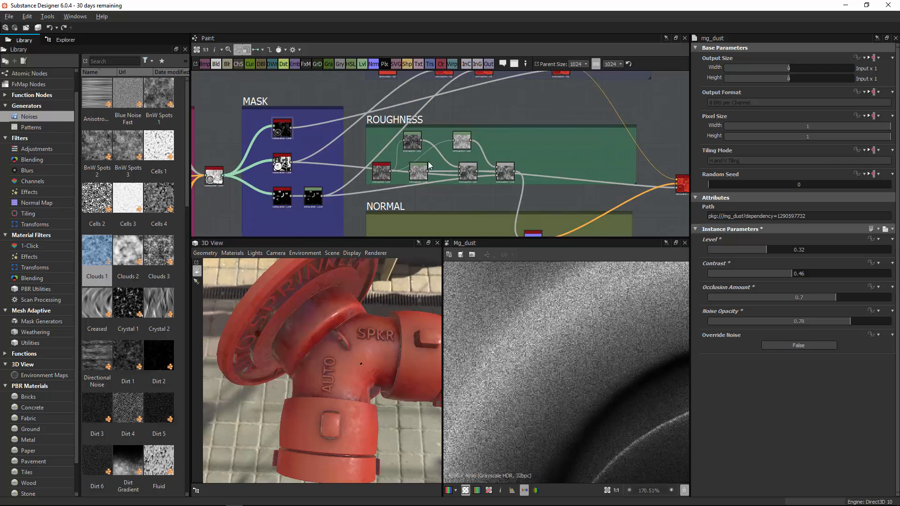
pyautogui.scroll(2, 428, 162)
pyautogui.moveTo(328, 355)
pyautogui.mouseDown()
pyautogui.moveTo(368, 296)
pyautogui.moveTo(328, 311)
pyautogui.moveTo(295, 348)
pyautogui.moveTo(297, 395)
pyautogui.moveTo(358, 251)
pyautogui.moveTo(279, 409)
pyautogui.moveTo(319, 372)
pyautogui.moveTo(351, 309)
pyautogui.moveTo(319, 328)
pyautogui.moveTo(379, 267)
pyautogui.mouseUp()
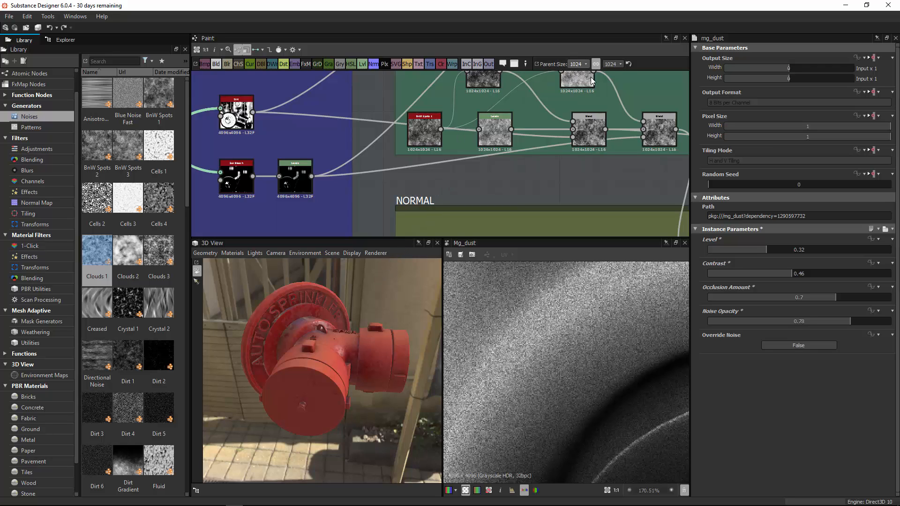
pyautogui.click(577, 63)
pyautogui.click(579, 125)
pyautogui.moveTo(319, 325); pyautogui.dragTo(313, 346)
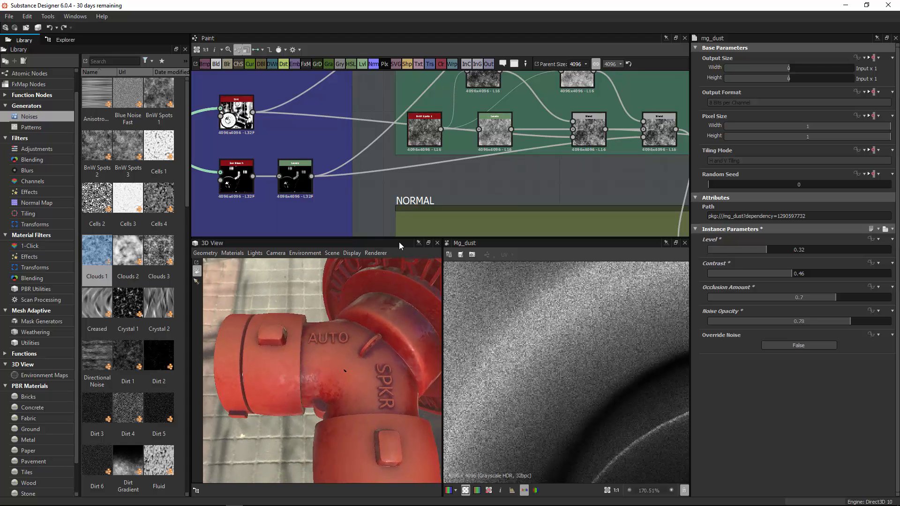
# Switch the 3D view to the photoreal renderer.
pyautogui.click(376, 253)
pyautogui.click(379, 290)
pyautogui.moveTo(384, 285); pyautogui.dragTo(387, 281)
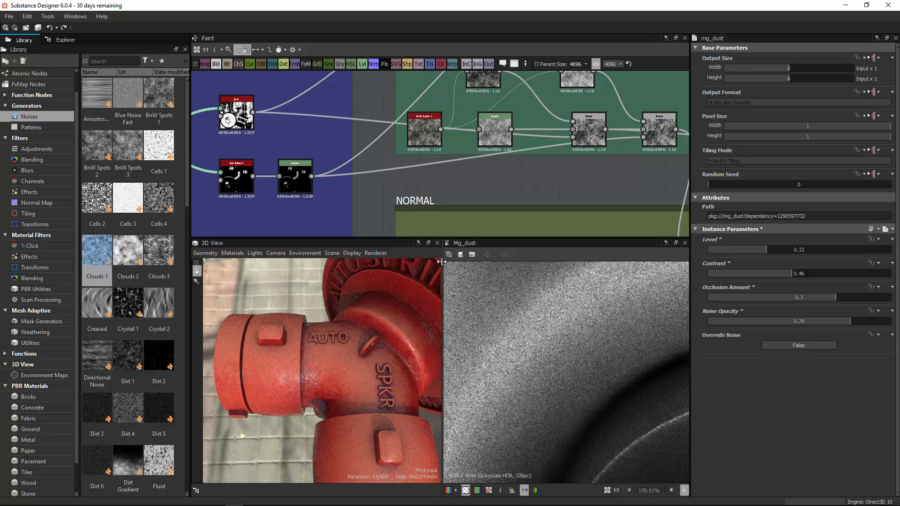
# Enlarge the 3D view in width and height and examine the whole hydrant in the photoreal render.
pyautogui.moveTo(441, 262); pyautogui.dragTo(503, 262)
pyautogui.click(187, 231)
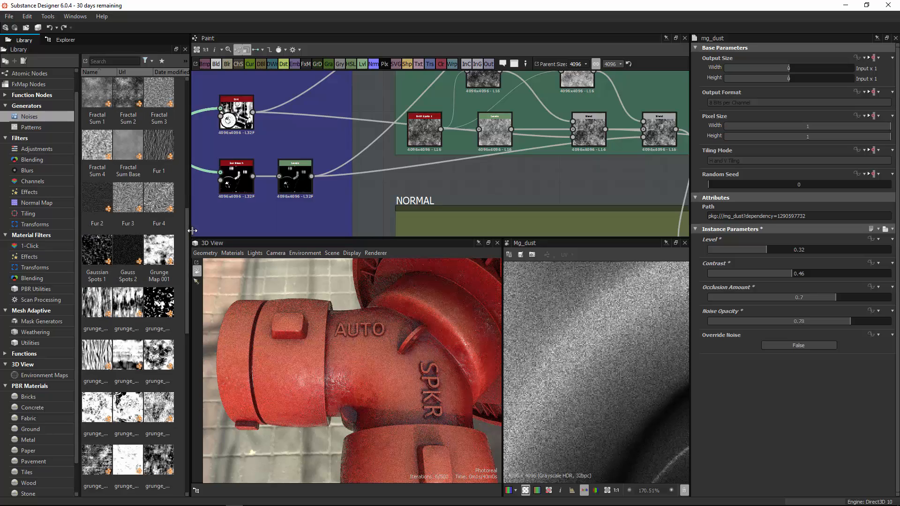
pyautogui.moveTo(192, 230); pyautogui.dragTo(142, 231)
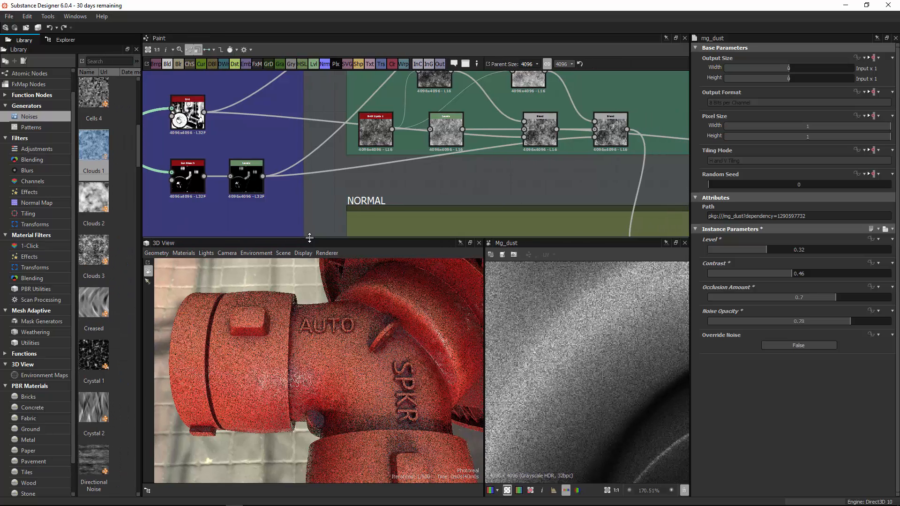
pyautogui.moveTo(310, 238); pyautogui.dragTo(323, 129)
pyautogui.moveTo(328, 276); pyautogui.dragTo(376, 185)
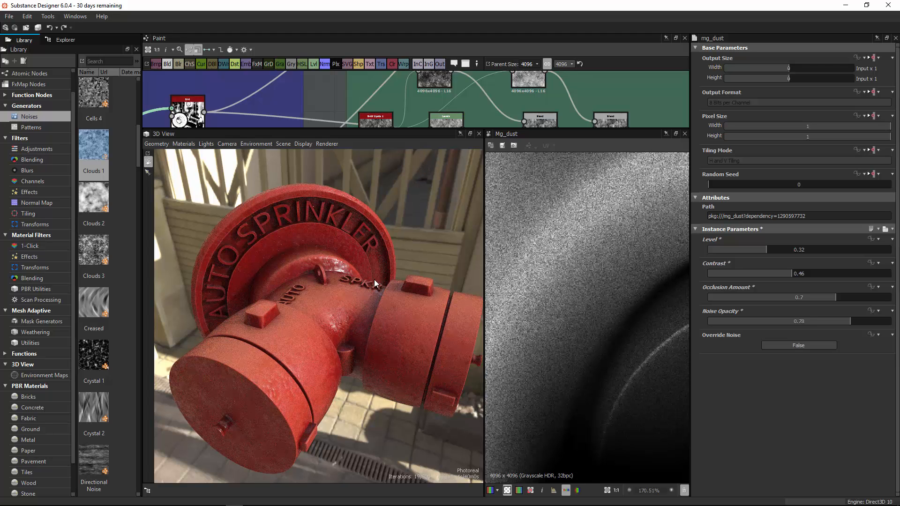
# Switch to the RV image viewer, compare the reference photo IMG_5104.JPG with the render, and minimise the viewer.
pyautogui.click(252, 499)
pyautogui.click(202, 462)
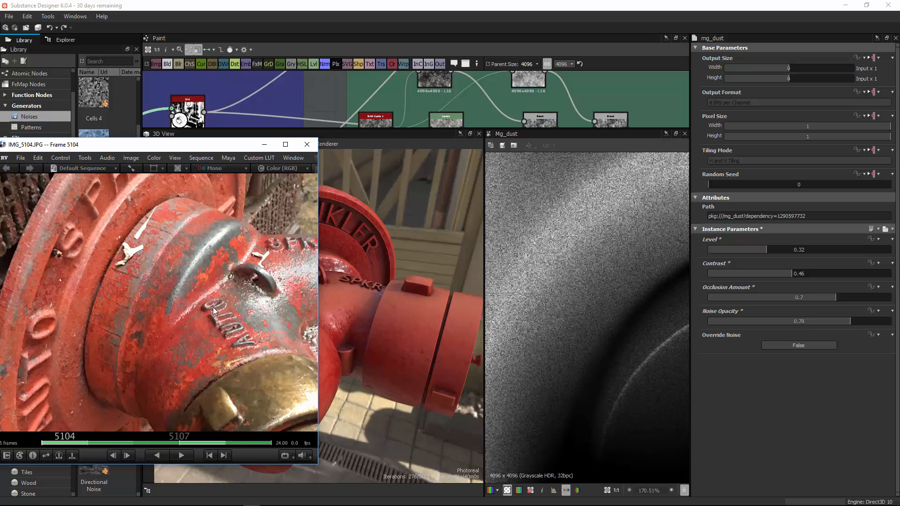
pyautogui.click(264, 145)
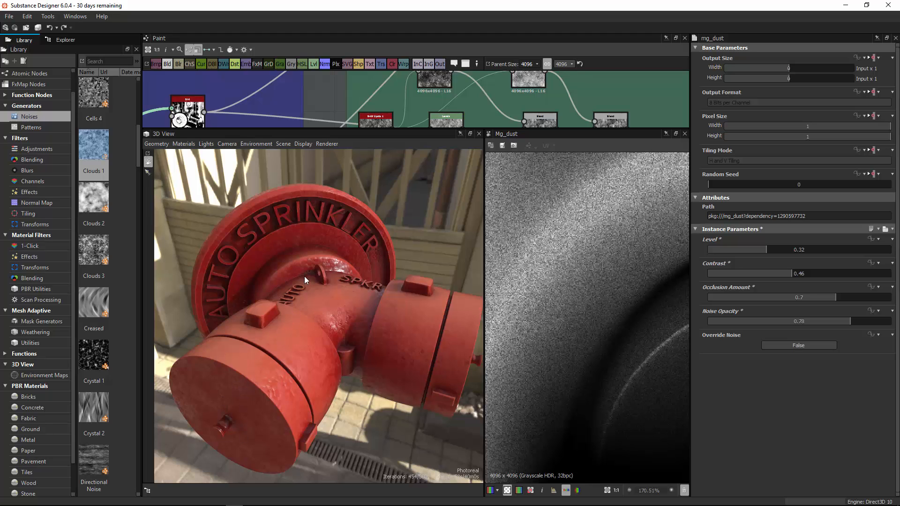
# Switch the 3D view back to the real-time renderer and enlarge the graph area to show the GEO and MASK frames.
pyautogui.click(327, 144)
pyautogui.click(337, 169)
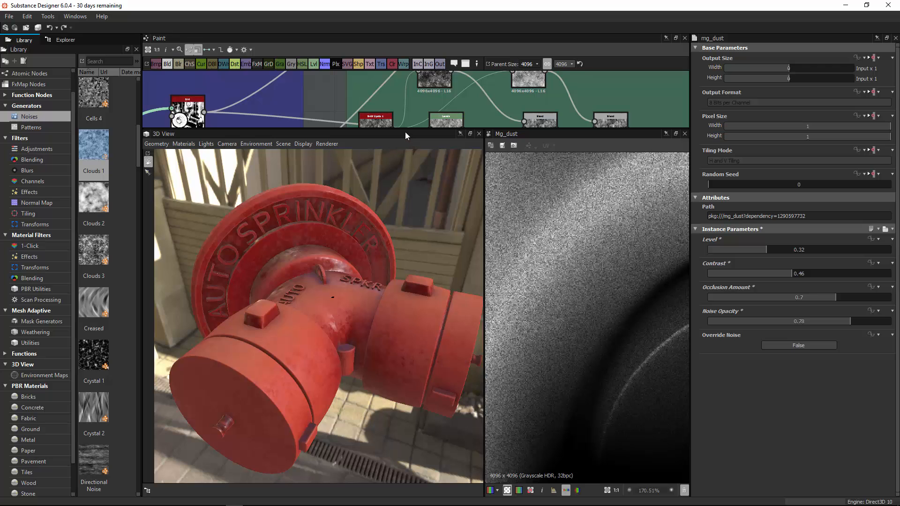
pyautogui.moveTo(407, 128); pyautogui.dragTo(422, 328)
pyautogui.scroll(-3, 519, 203)
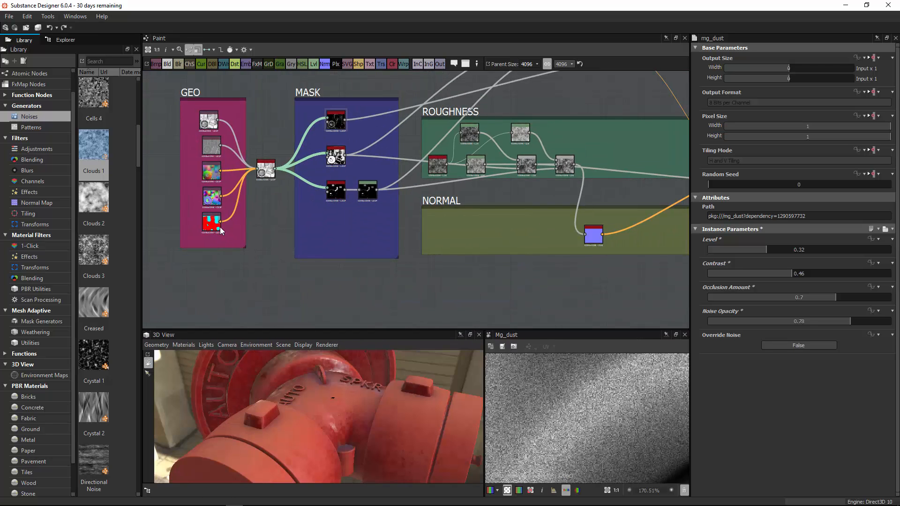
# Widen the library and add a Leaks mask generator to the MASK frame below the Sun Bleach node.
pyautogui.moveTo(141, 134); pyautogui.dragTo(167, 142)
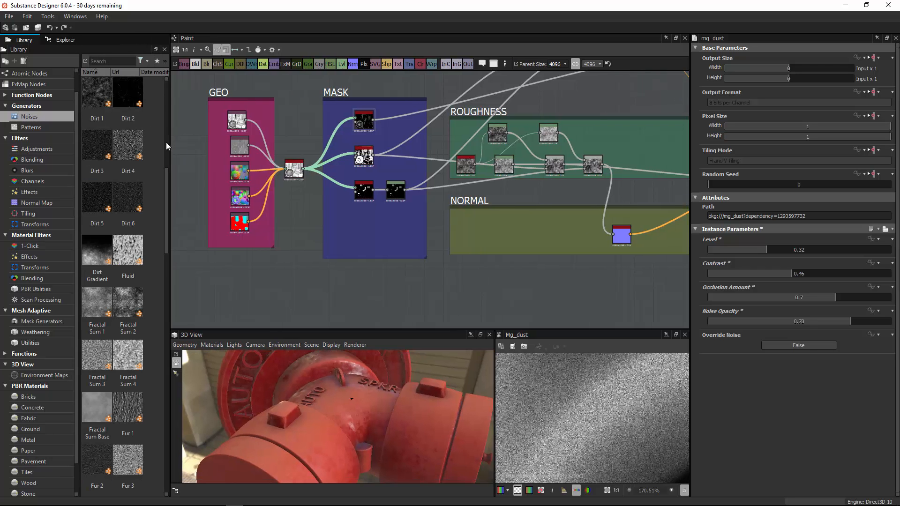
pyautogui.click(42, 331)
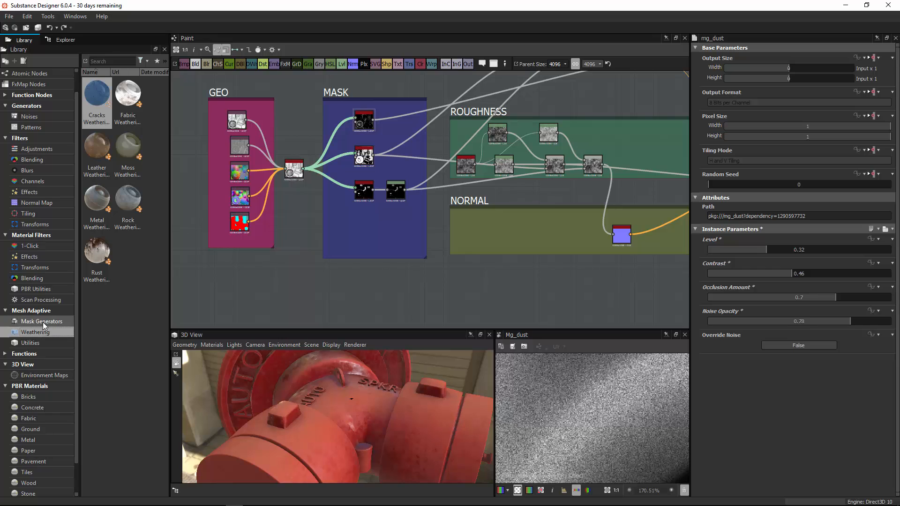
pyautogui.click(43, 322)
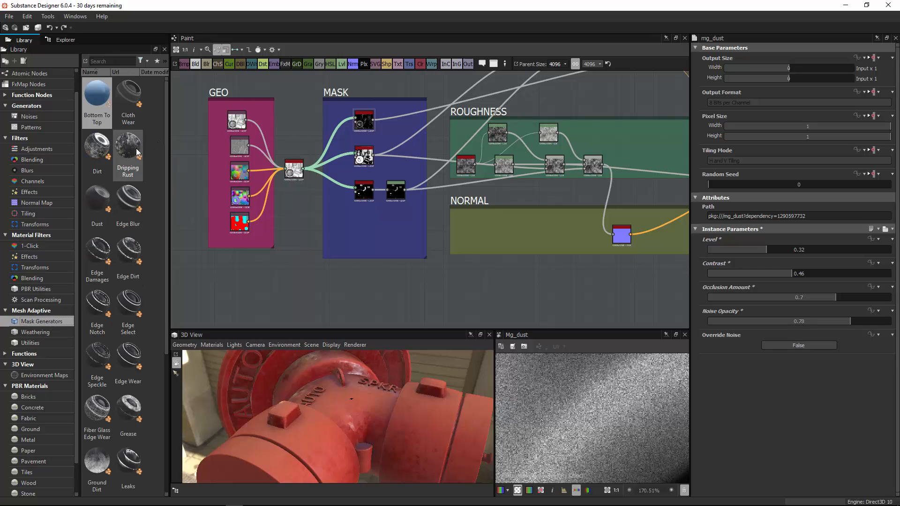
pyautogui.moveTo(166, 206); pyautogui.dragTo(152, 302)
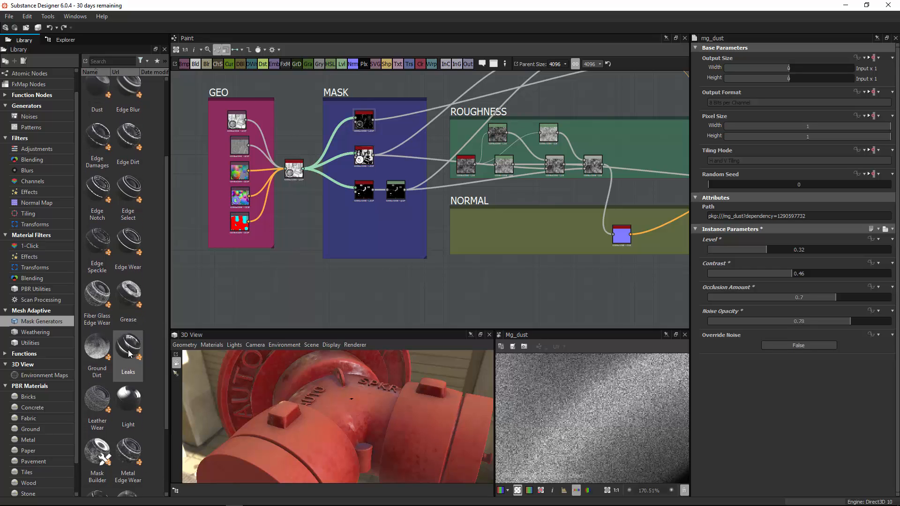
pyautogui.moveTo(128, 349); pyautogui.dragTo(361, 224)
pyautogui.scroll(4, 383, 231)
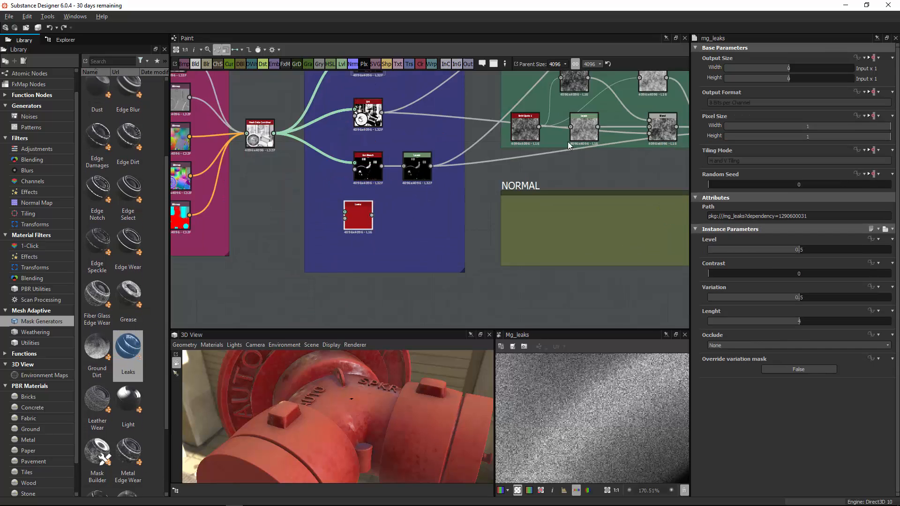
# Connect the Mesh Data Combiner's position, curvature and ambient occlusion to the Leaks node, and move it clear of the grayscale conversion.
pyautogui.moveTo(246, 118); pyautogui.dragTo(357, 239)
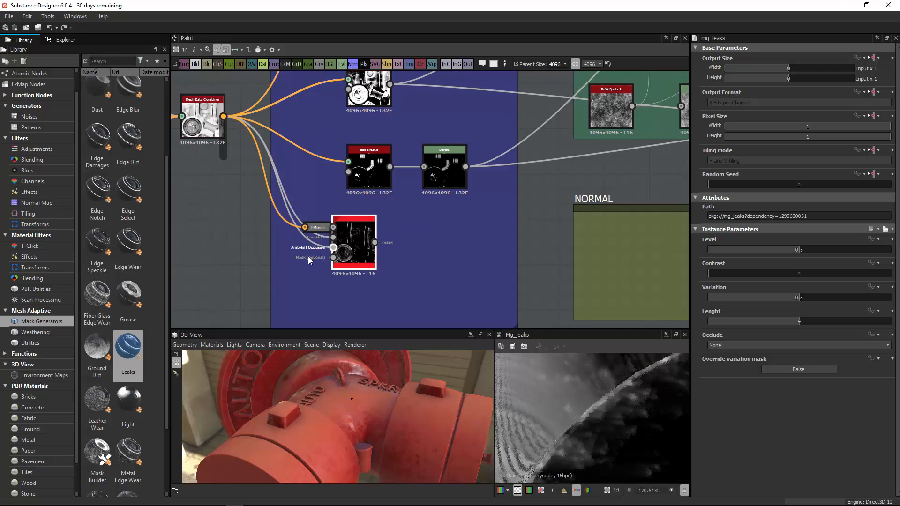
pyautogui.scroll(3, 308, 257)
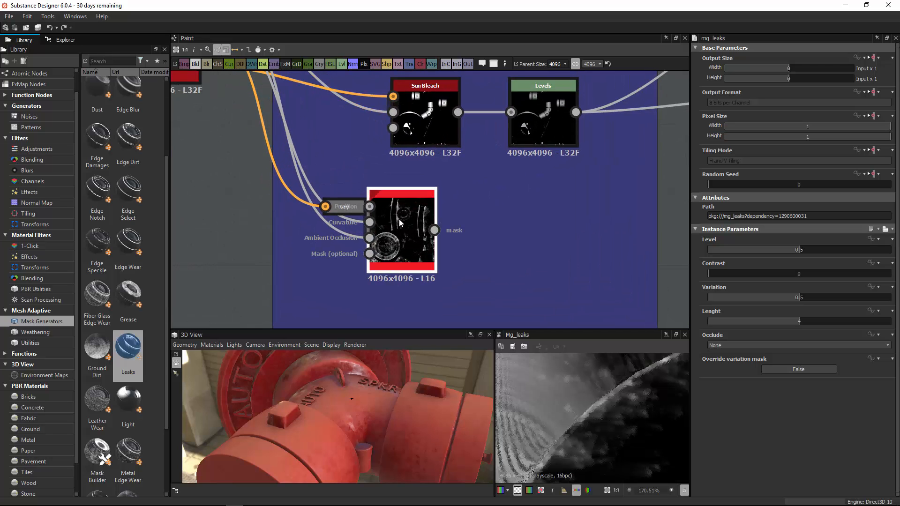
pyautogui.moveTo(406, 229); pyautogui.dragTo(430, 234)
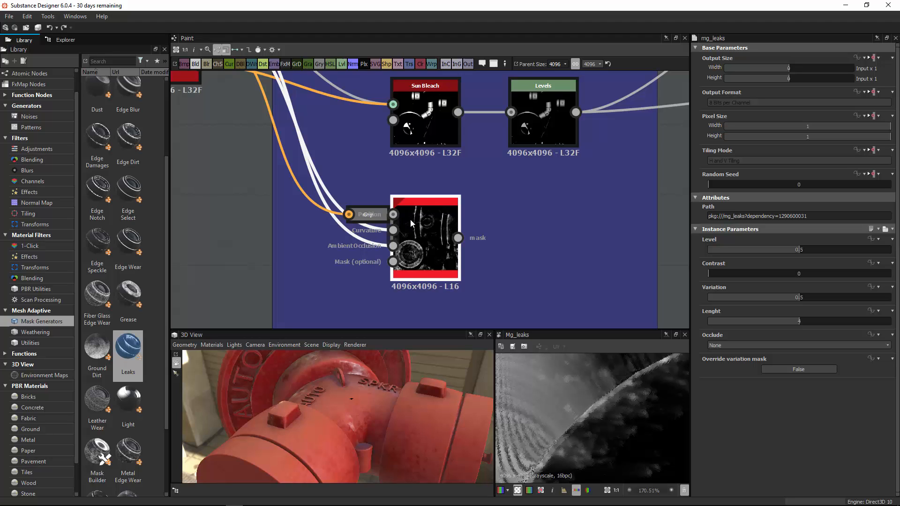
pyautogui.moveTo(410, 224); pyautogui.dragTo(435, 224)
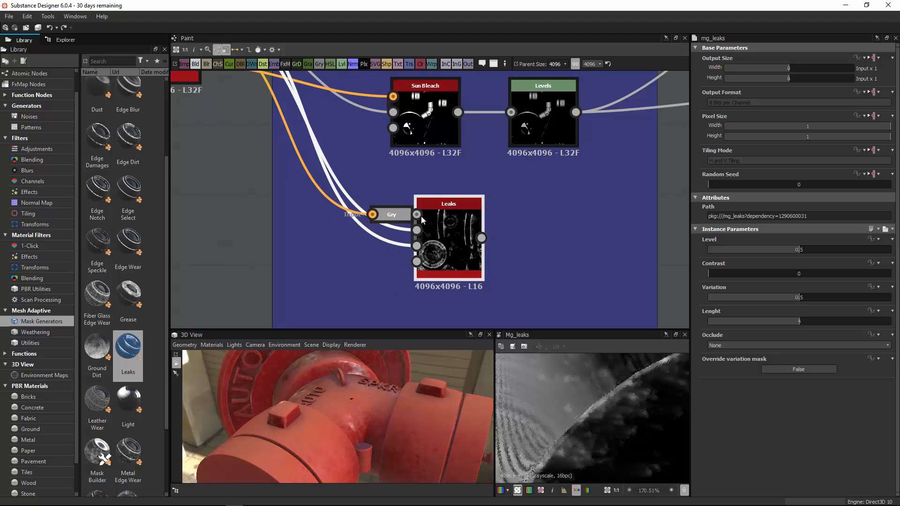
# Set the channel weights of the grayscale conversion feeding Leaks to R 0, G 1 and B 0.
pyautogui.click(390, 217)
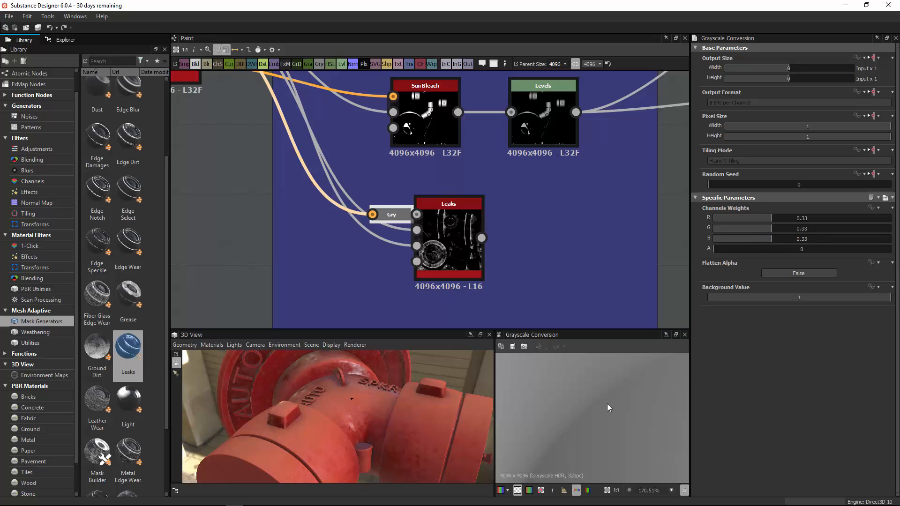
pyautogui.press('f')
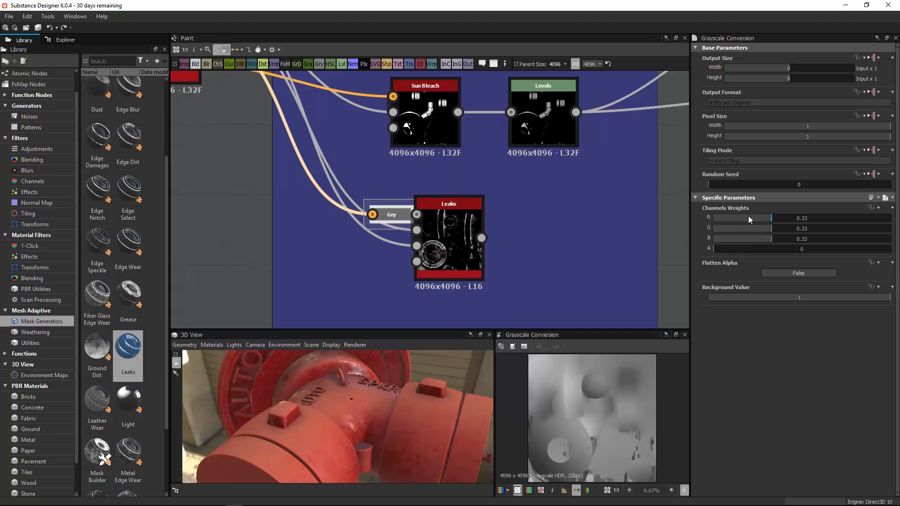
pyautogui.moveTo(748, 216); pyautogui.dragTo(684, 221)
pyautogui.moveTo(760, 240); pyautogui.dragTo(893, 232)
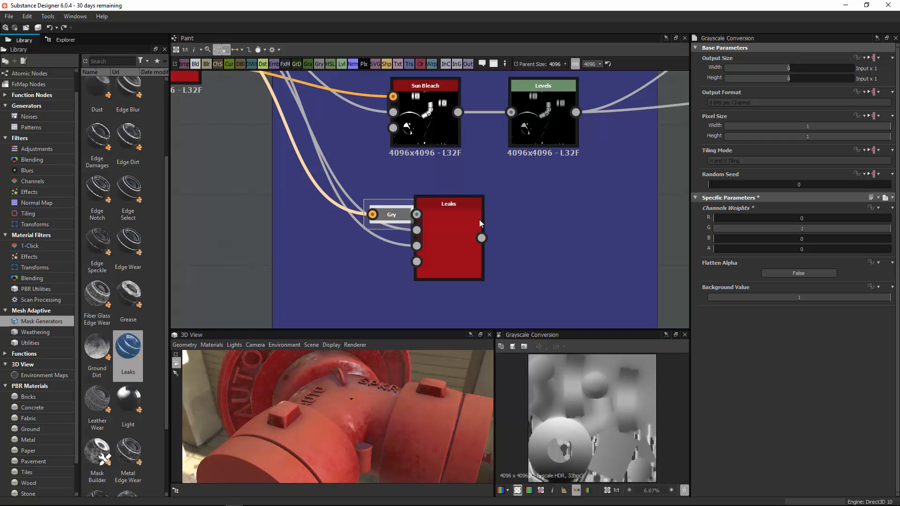
# Add a Blend node at the end of the BASE COLOR chain and connect the last blend's output as its background.
pyautogui.scroll(-5, 479, 219)
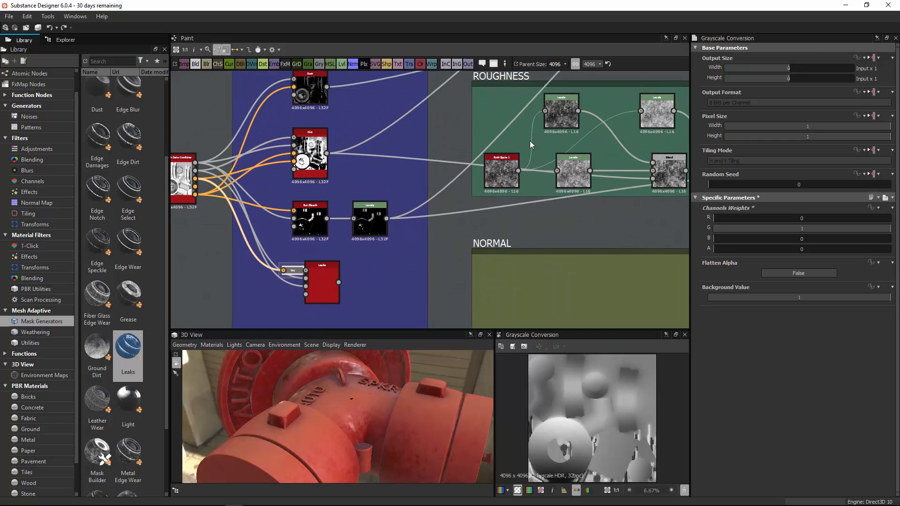
pyautogui.moveTo(530, 141)
pyautogui.mouseDown(button='middle')
pyautogui.moveTo(441, 215)
pyautogui.moveTo(450, 211)
pyautogui.mouseUp(button='middle')
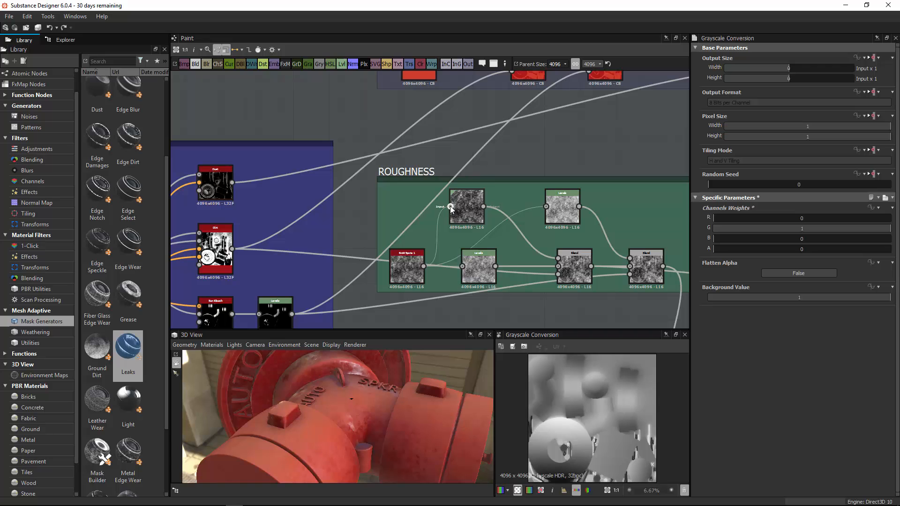
pyautogui.moveTo(531, 109)
pyautogui.mouseDown(button='middle')
pyautogui.moveTo(451, 215)
pyautogui.moveTo(449, 235)
pyautogui.mouseUp(button='middle')
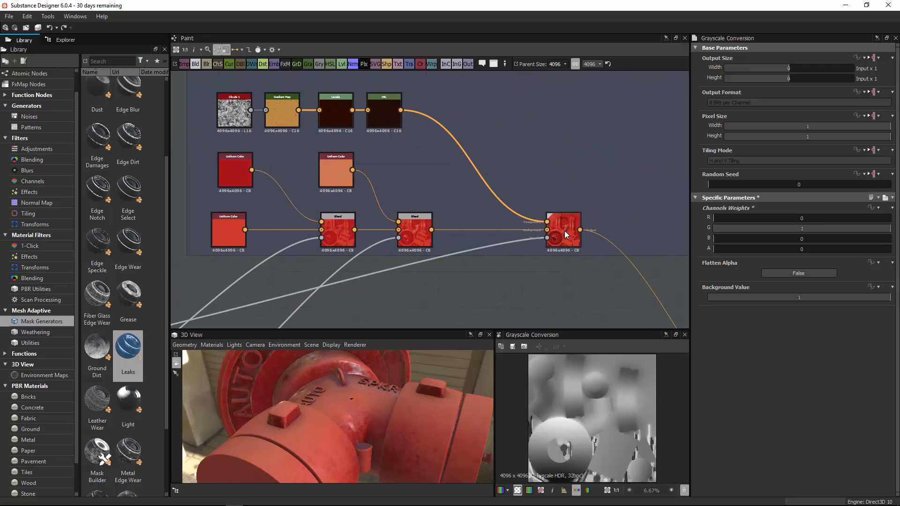
pyautogui.moveTo(565, 230); pyautogui.dragTo(505, 234)
pyautogui.click(535, 185)
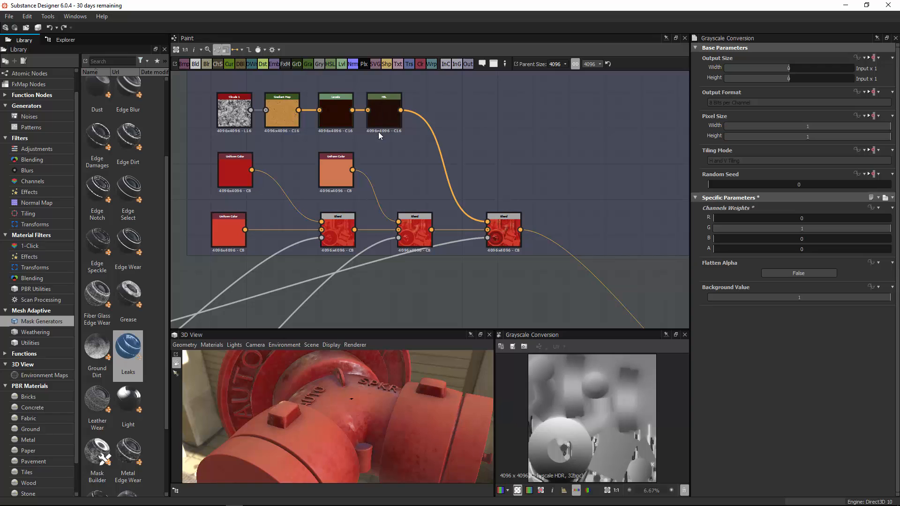
pyautogui.click(195, 64)
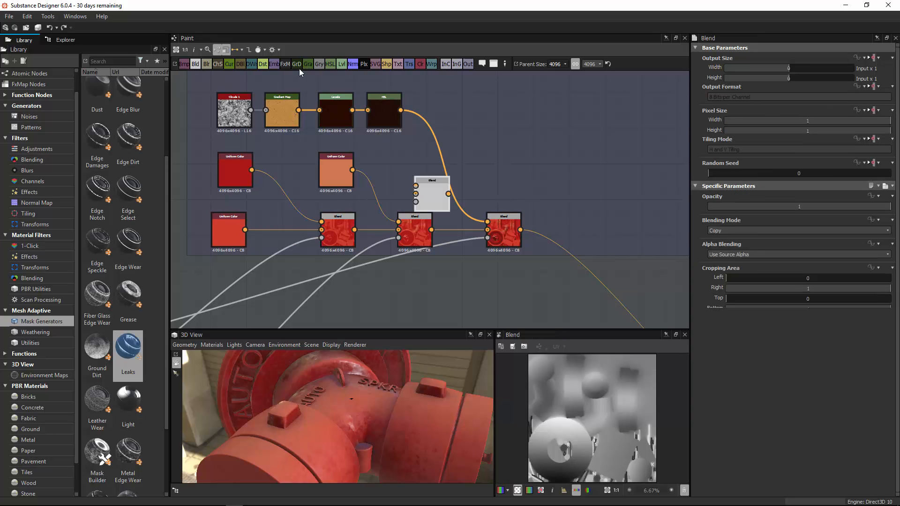
pyautogui.moveTo(433, 194); pyautogui.dragTo(583, 216)
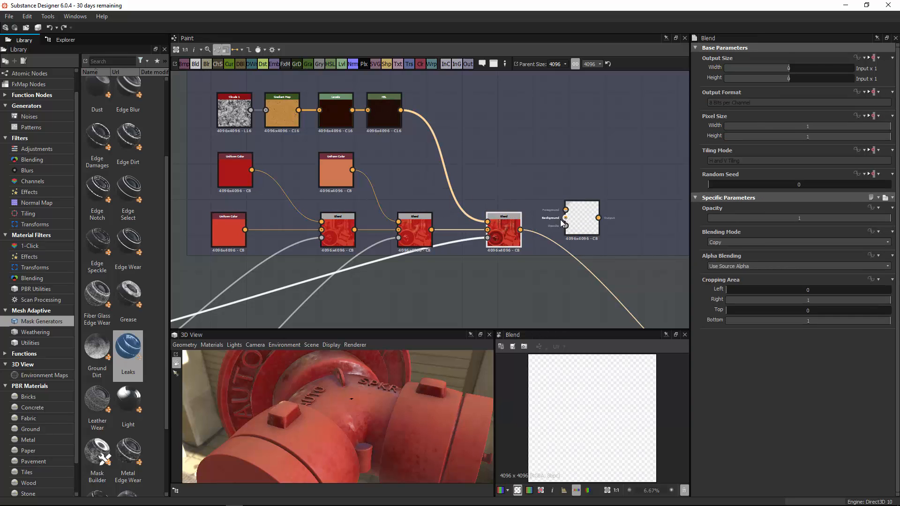
pyautogui.moveTo(520, 230); pyautogui.dragTo(574, 234)
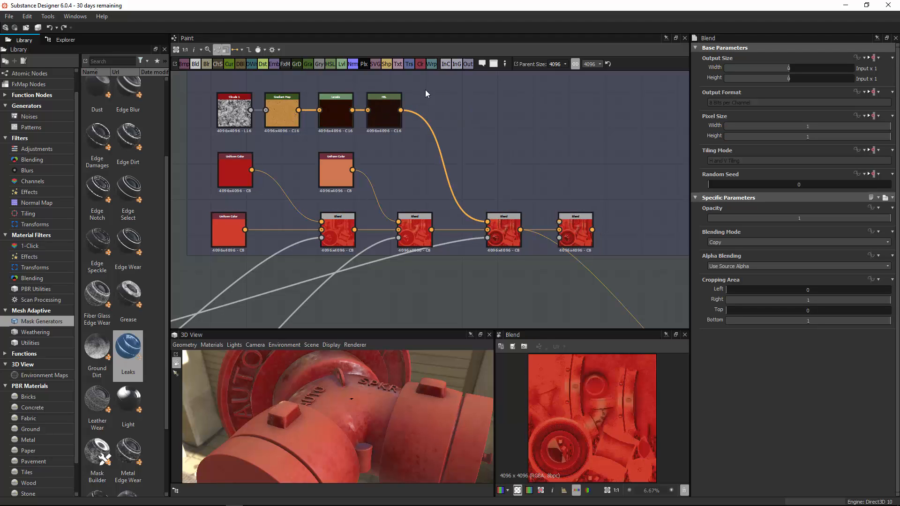
# Add an HSL node in BASE COLOR, feed it from the Gradient Map, and connect it to the new Blend's foreground.
pyautogui.click(329, 65)
pyautogui.moveTo(430, 193); pyautogui.dragTo(467, 111)
pyautogui.moveTo(332, 80); pyautogui.dragTo(385, 123)
pyautogui.moveTo(331, 120); pyautogui.dragTo(376, 159, button='middle')
pyautogui.moveTo(250, 109); pyautogui.dragTo(311, 107)
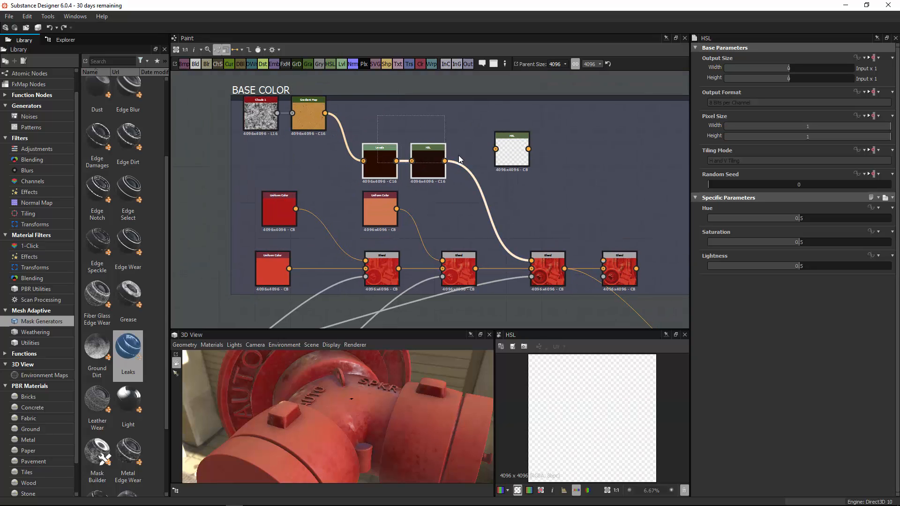
pyautogui.moveTo(504, 151); pyautogui.dragTo(503, 125)
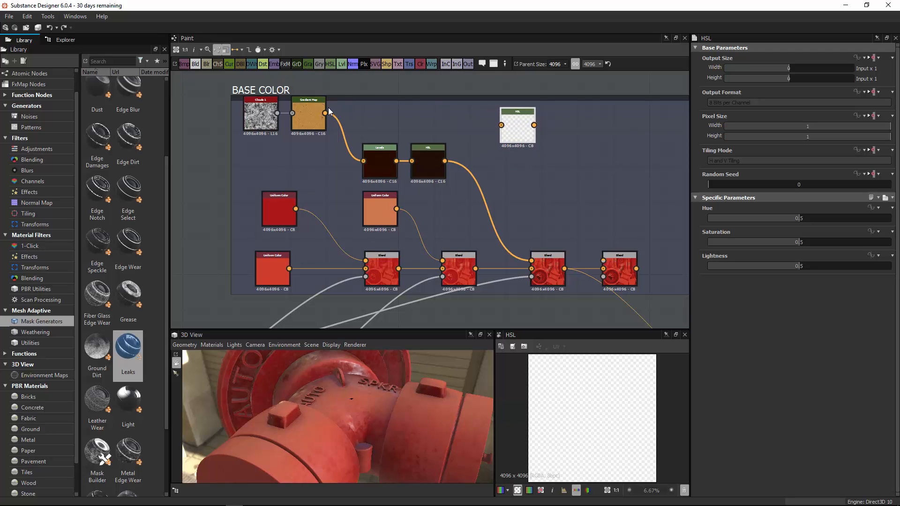
pyautogui.moveTo(325, 113); pyautogui.dragTo(604, 262)
# Connect the new Blend to the base color input of the final material node and move that node closer to the outputs.
pyautogui.moveTo(605, 265); pyautogui.dragTo(406, 230, button='middle')
pyautogui.scroll(-3, 409, 140)
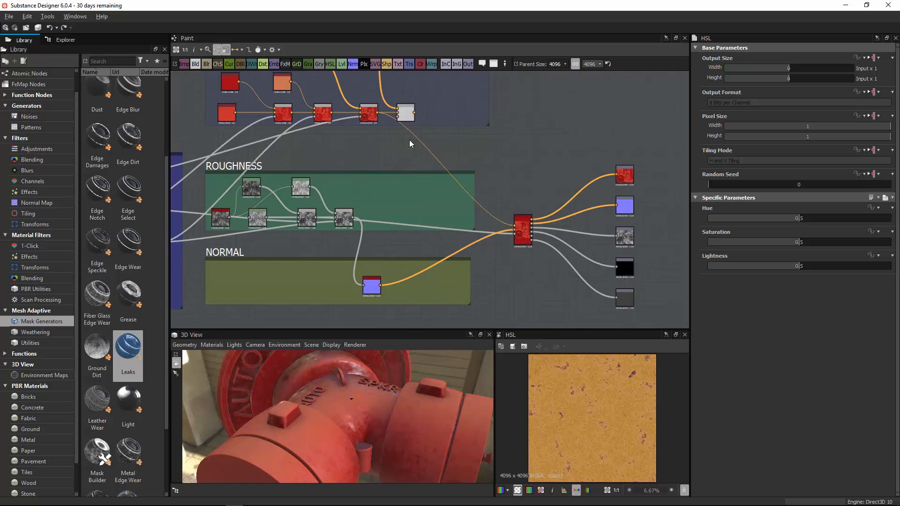
pyautogui.moveTo(514, 226); pyautogui.dragTo(584, 231)
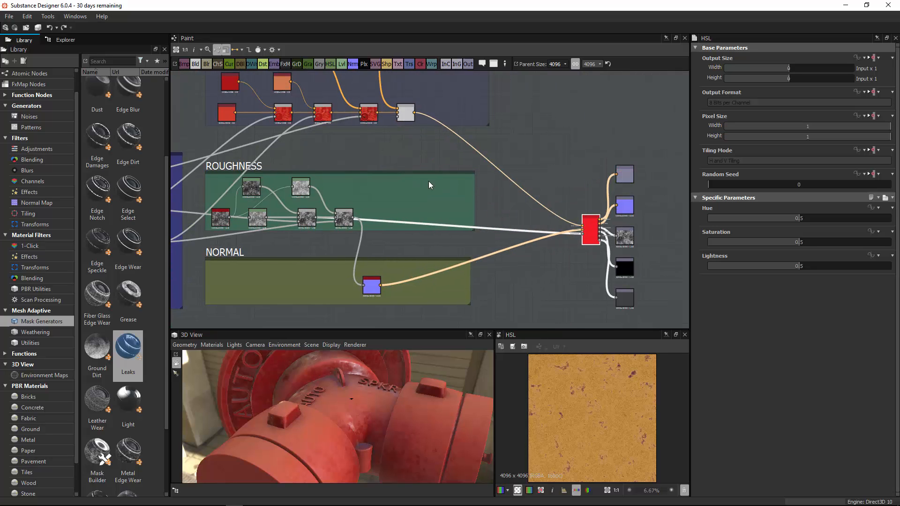
# Connect the Leaks mask output to the opacity input of the new Blend in BASE COLOR.
pyautogui.moveTo(513, 150); pyautogui.dragTo(663, 137, button='middle')
pyautogui.click(285, 262)
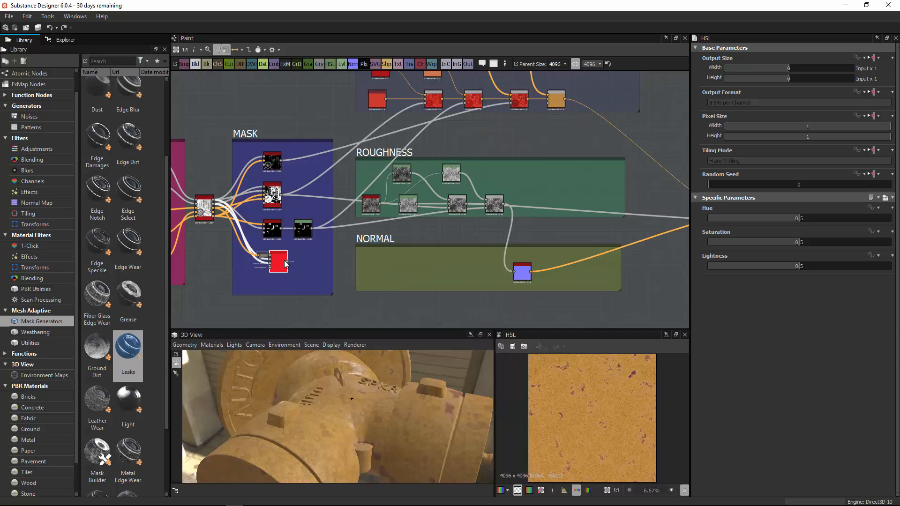
pyautogui.scroll(3, 286, 277)
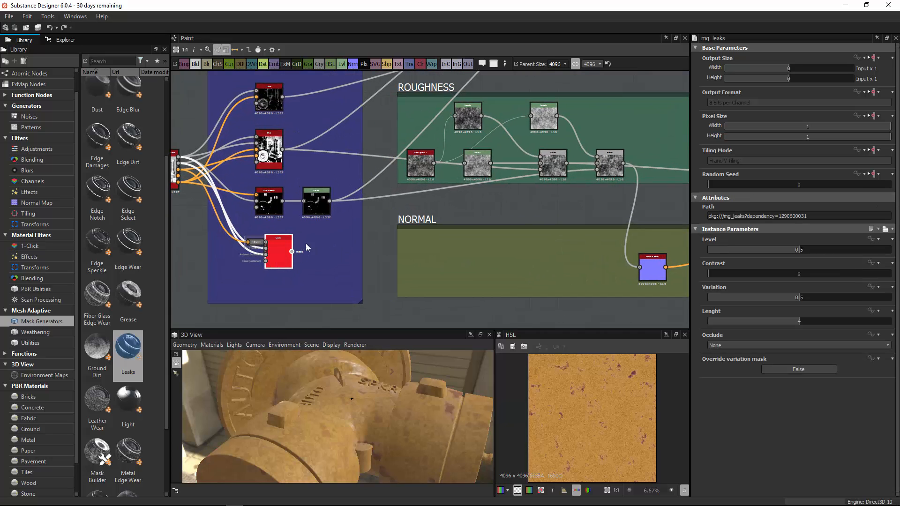
pyautogui.moveTo(447, 131); pyautogui.dragTo(245, 416, button='middle')
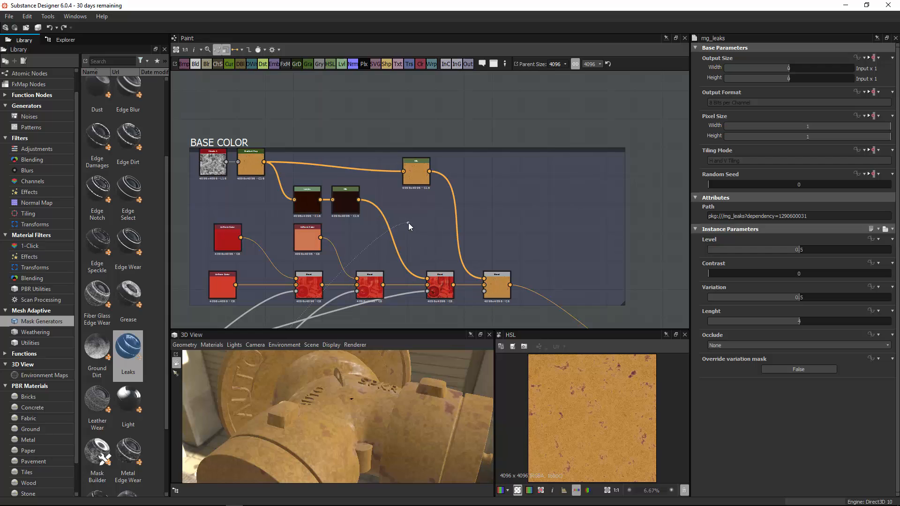
pyautogui.moveTo(415, 227); pyautogui.dragTo(408, 139, button='middle')
pyautogui.keyDown('alt'); pyautogui.moveTo(482, 233); pyautogui.dragTo(609, 187, button='right'); pyautogui.keyUp('alt')
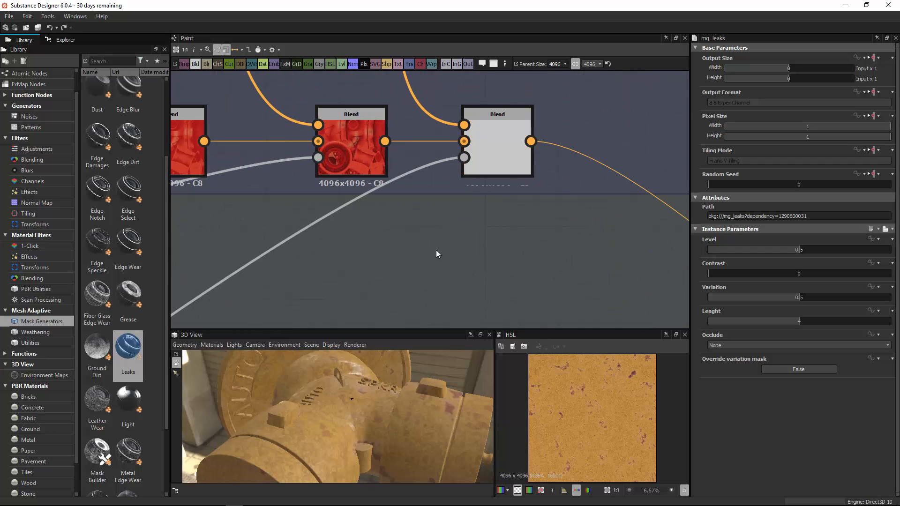
pyautogui.scroll(-2, 434, 235)
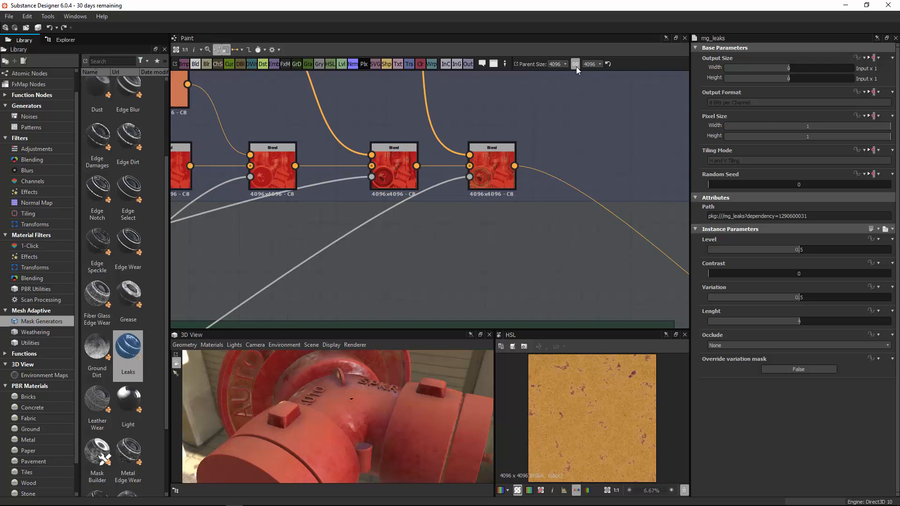
# Enlarge the 3D view around the hydrant and set the graph's parent size to 2048.
pyautogui.keyDown('alt'); pyautogui.moveTo(367, 407); pyautogui.dragTo(321, 366); pyautogui.keyUp('alt')
pyautogui.moveTo(330, 329); pyautogui.dragTo(373, 214)
pyautogui.click(562, 65)
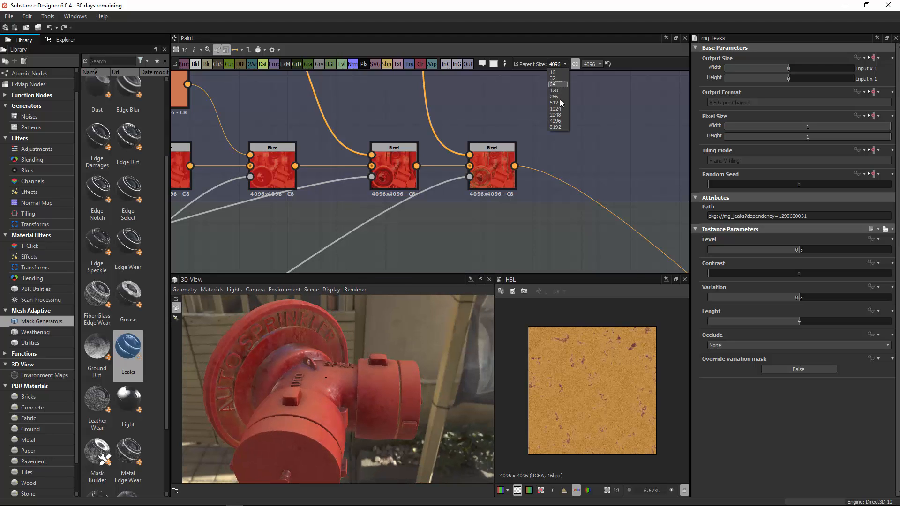
pyautogui.click(559, 117)
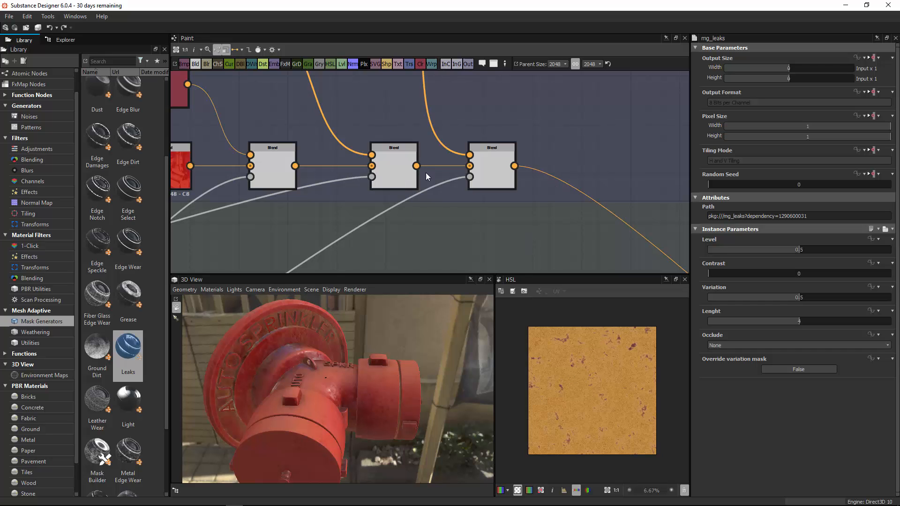
# Preview the Leaks mask in the 2D view and examine its streaks around the round cap and ring areas up close.
pyautogui.scroll(-8, 421, 251)
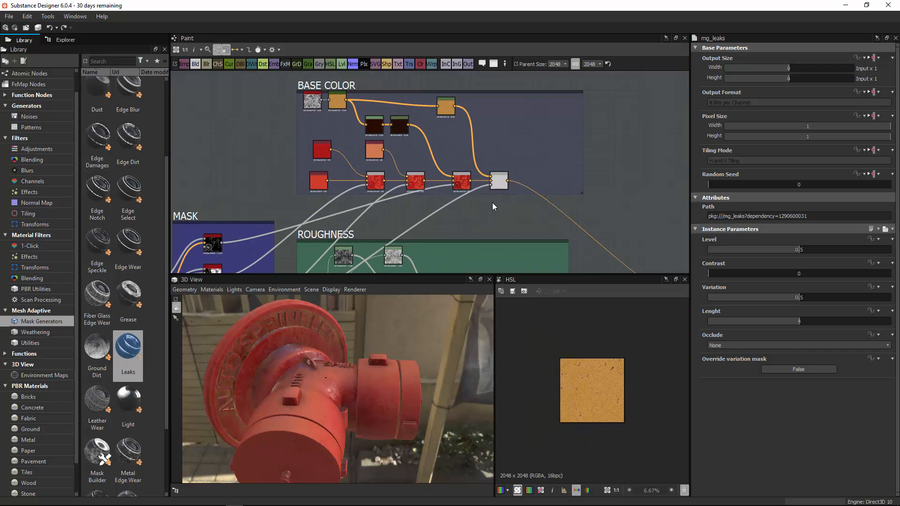
pyautogui.scroll(-2, 465, 176)
pyautogui.scroll(8, 460, 220)
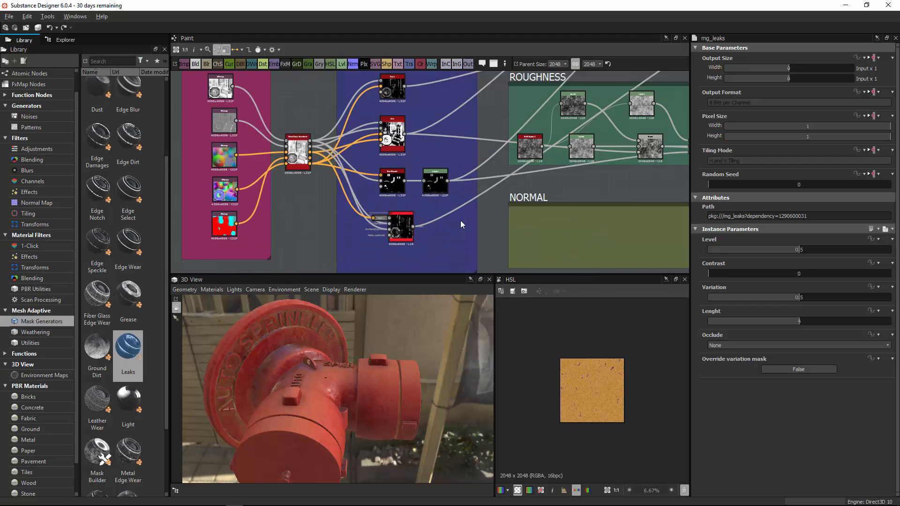
pyautogui.moveTo(547, 179); pyautogui.dragTo(596, 146, button='middle')
pyautogui.doubleClick(370, 202)
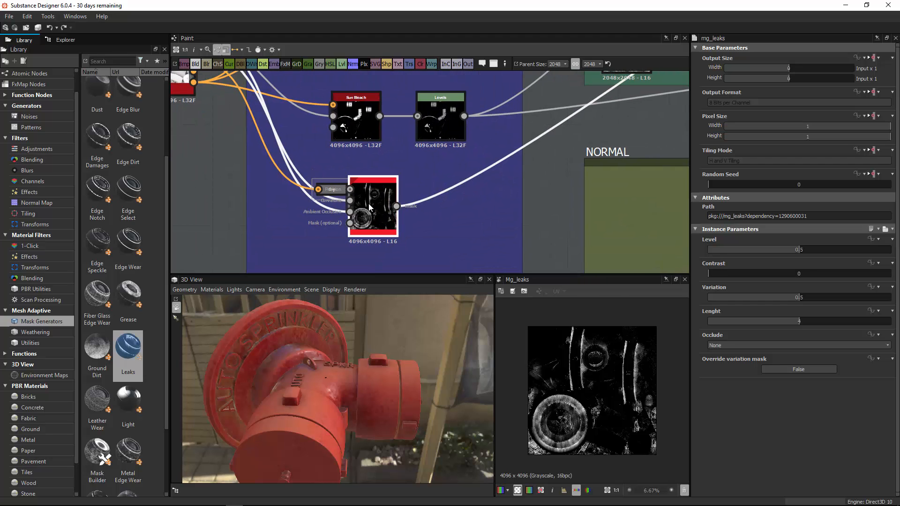
pyautogui.scroll(6, 532, 389)
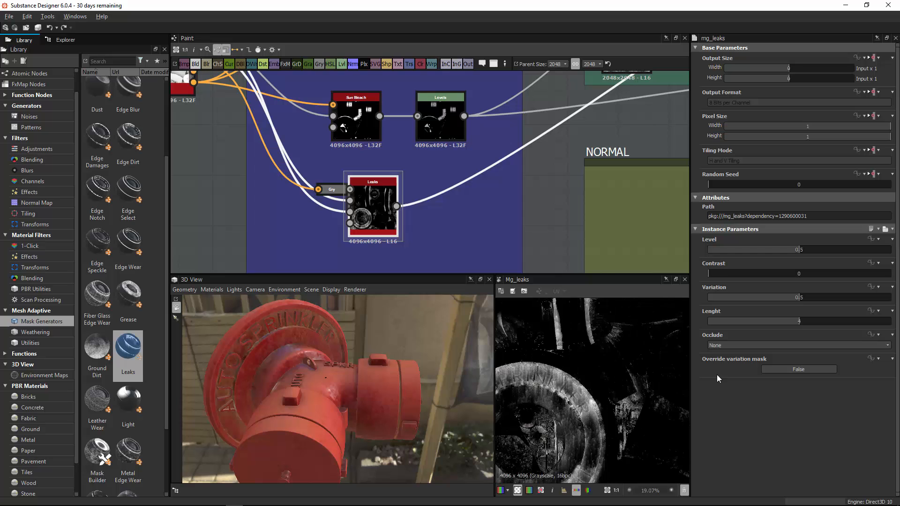
pyautogui.moveTo(561, 386); pyautogui.dragTo(579, 359, button='middle')
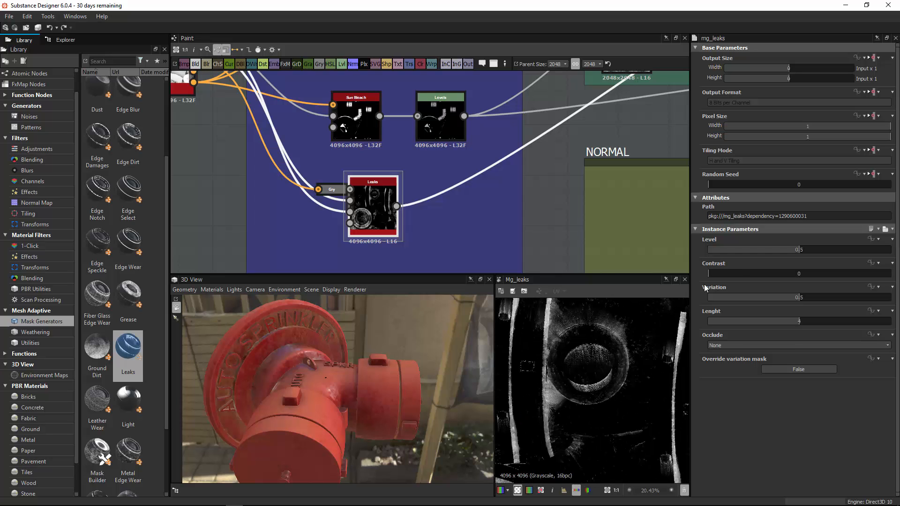
# Set the Leaks mask's contrast to 0.35 and its length to 7.03.
pyautogui.click(742, 273)
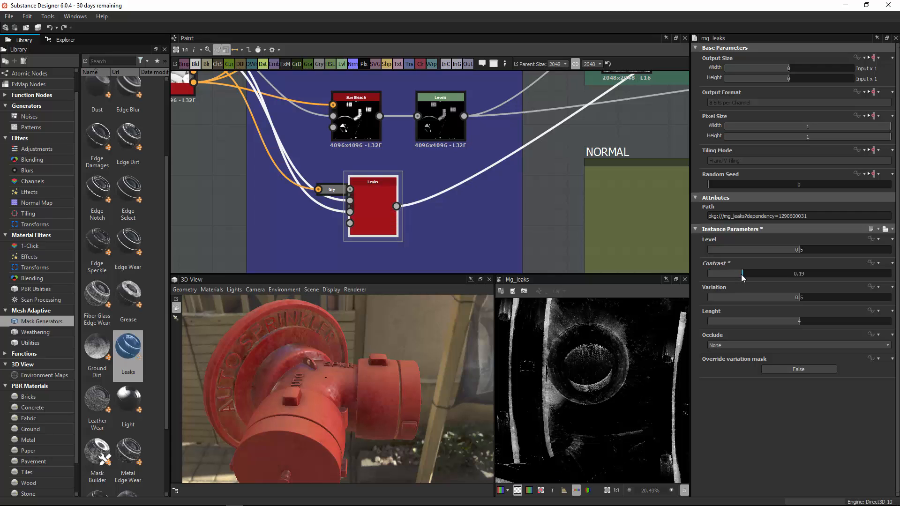
pyautogui.click(773, 275)
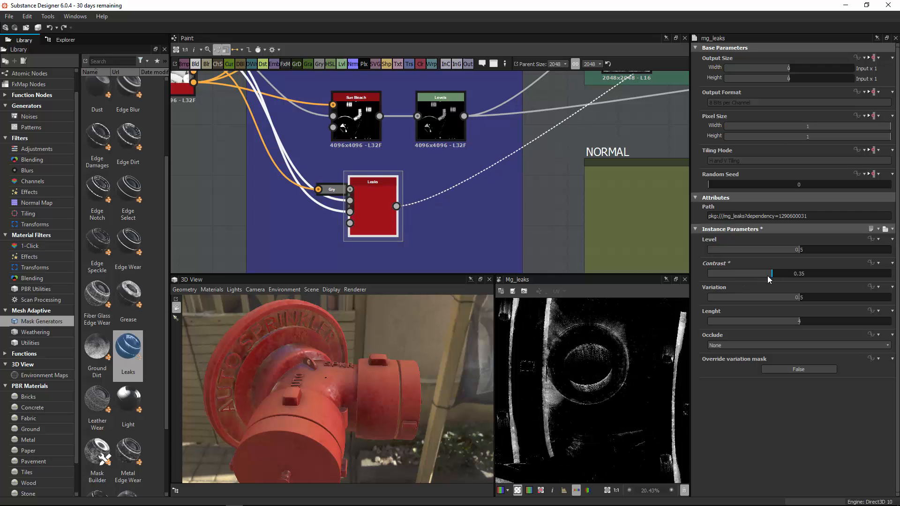
pyautogui.click(855, 322)
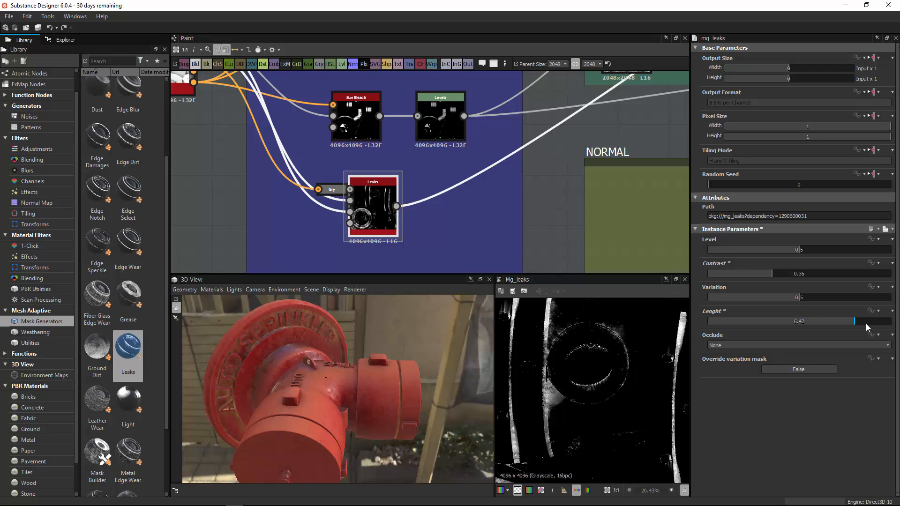
pyautogui.click(868, 322)
pyautogui.moveTo(347, 439); pyautogui.dragTo(427, 344)
pyautogui.moveTo(427, 375); pyautogui.dragTo(247, 379)
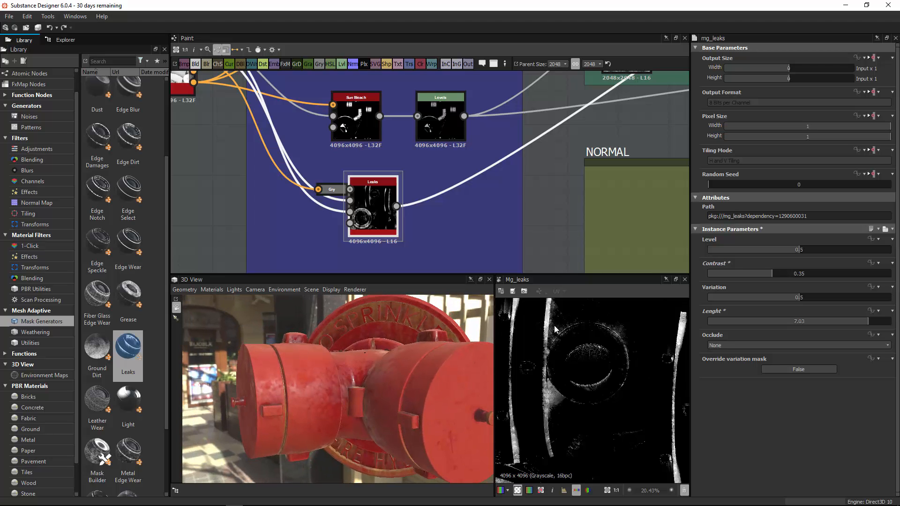
# Set the Leaks mask's level to 0.7 and fit the whole mask in the 2D view.
pyautogui.click(823, 250)
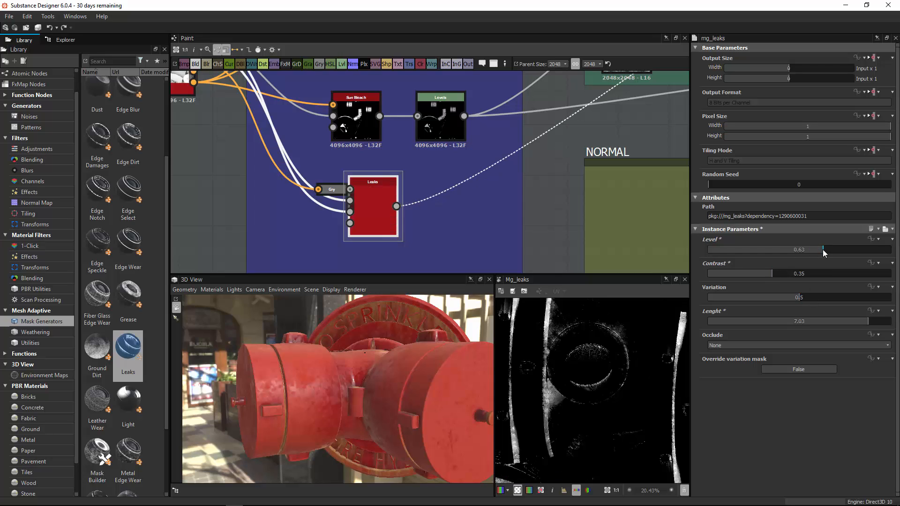
pyautogui.moveTo(829, 249); pyautogui.dragTo(837, 249)
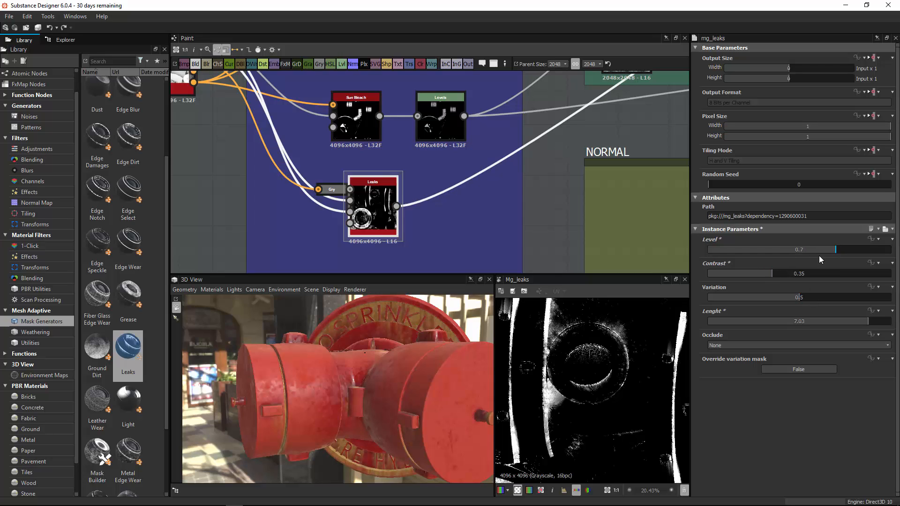
pyautogui.moveTo(418, 378); pyautogui.dragTo(359, 428)
pyautogui.press('f')
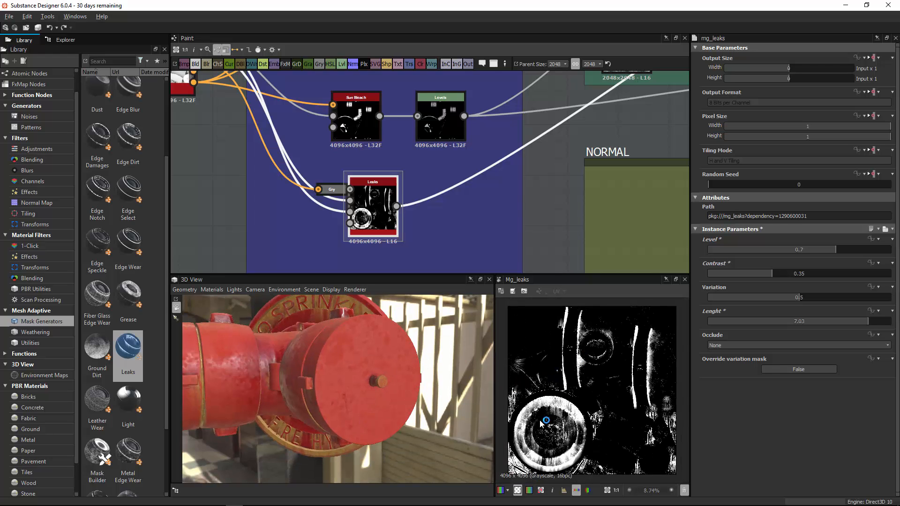
# Check the leaks on the hydrant's caps and lettered ring, and set the Leaks mask's contrast to 0.48.
pyautogui.moveTo(356, 390); pyautogui.dragTo(314, 324)
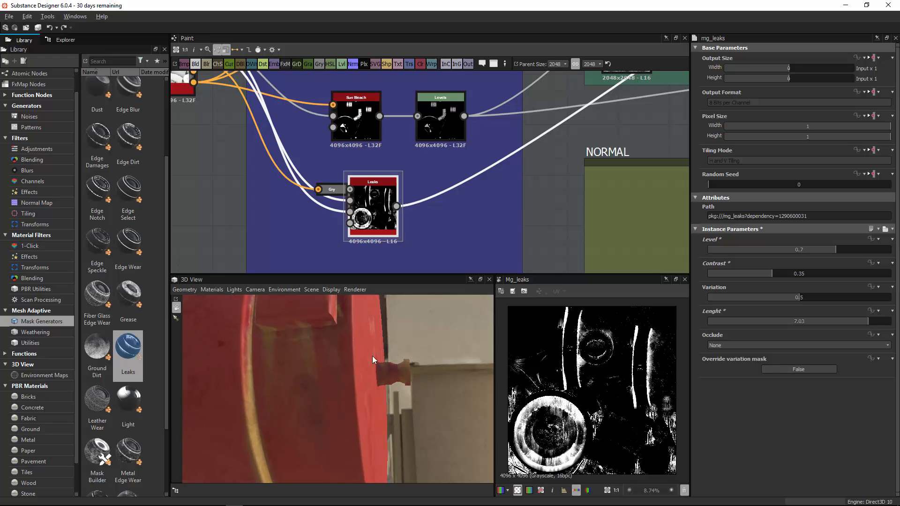
pyautogui.moveTo(372, 356); pyautogui.dragTo(335, 377)
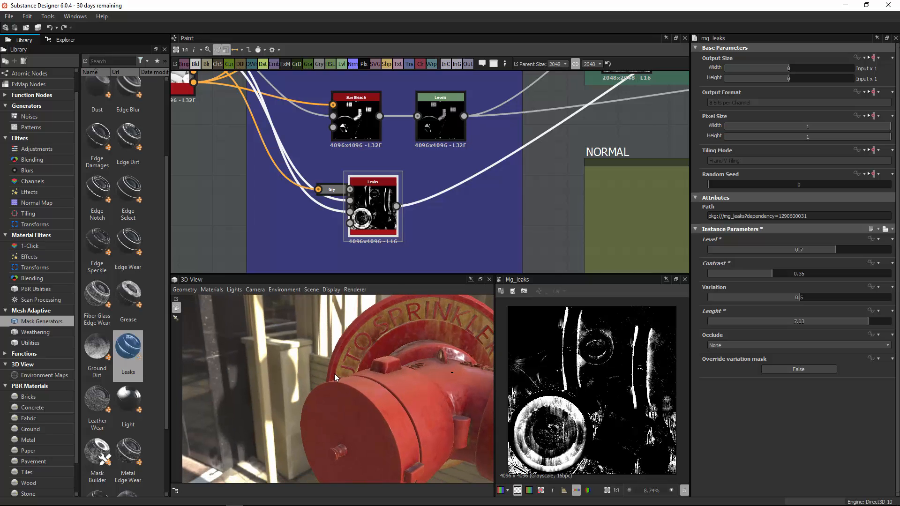
pyautogui.moveTo(393, 370)
pyautogui.mouseDown()
pyautogui.moveTo(363, 355)
pyautogui.moveTo(272, 390)
pyautogui.moveTo(389, 366)
pyautogui.mouseUp()
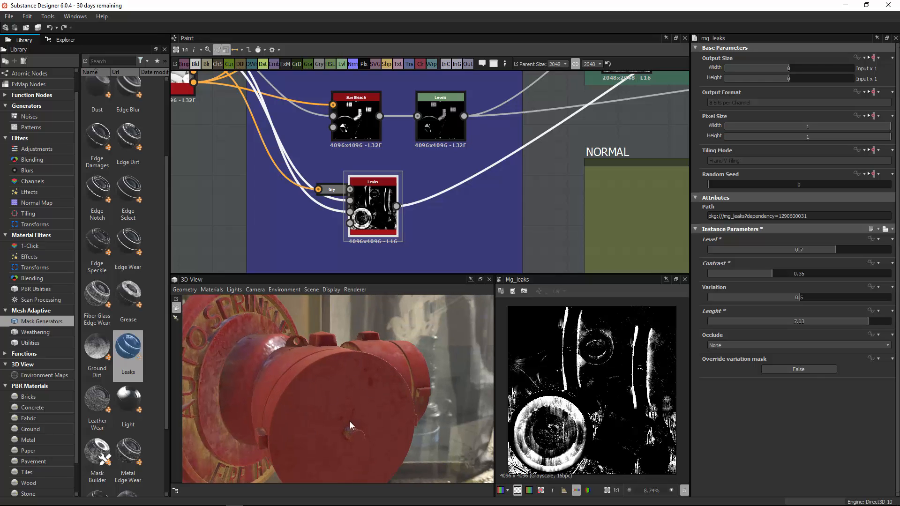
pyautogui.moveTo(340, 490); pyautogui.dragTo(575, 237)
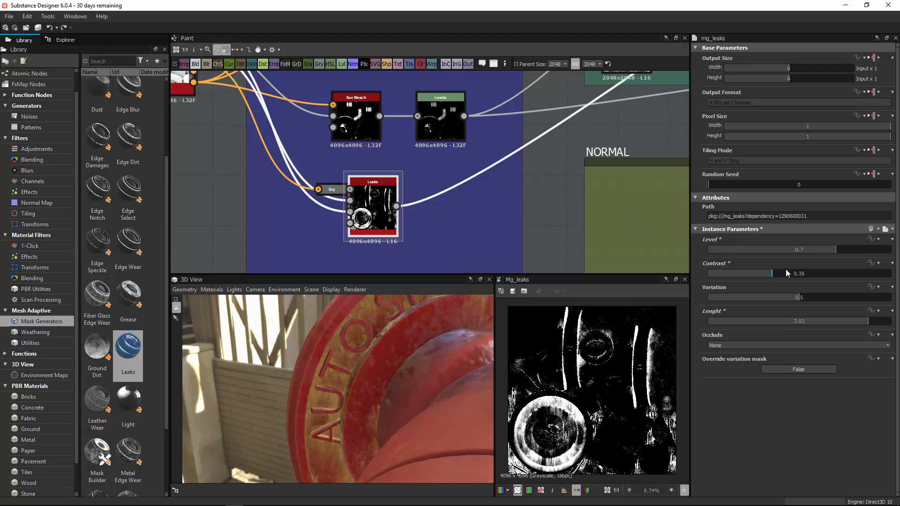
pyautogui.click(797, 273)
pyautogui.moveTo(457, 357); pyautogui.dragTo(377, 373)
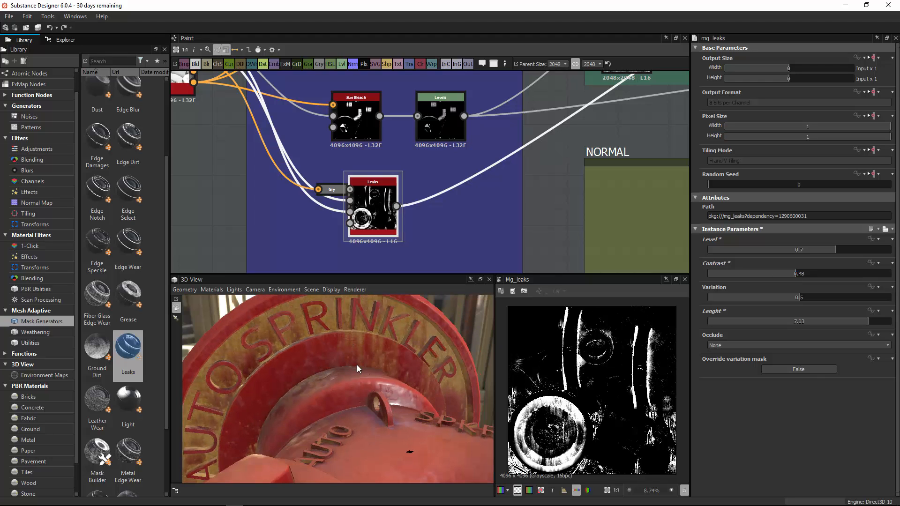
pyautogui.moveTo(358, 355); pyautogui.dragTo(380, 371)
# Set the lightness to 0.31 and the hue to 0.54 on the HSL node feeding the leaks Blend in BASE COLOR.
pyautogui.scroll(-3, 489, 184)
pyautogui.scroll(-2, 458, 209)
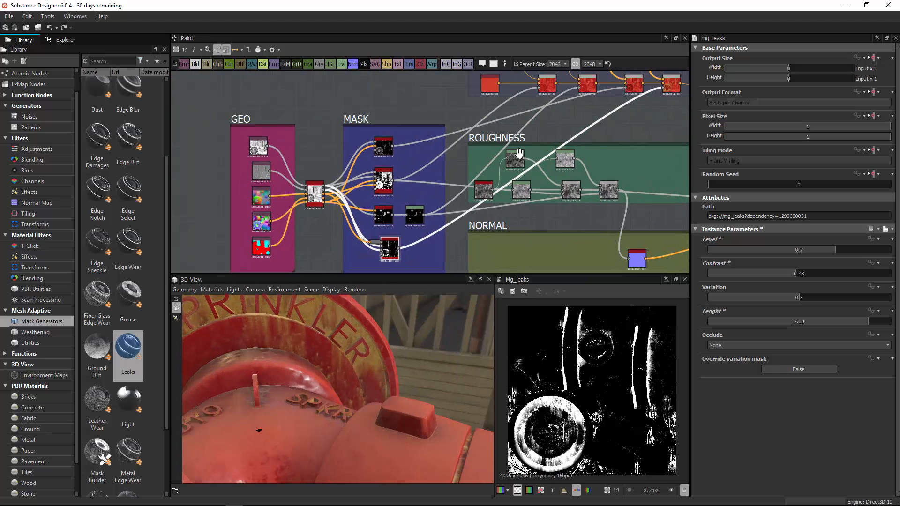
pyautogui.scroll(5, 402, 128)
pyautogui.moveTo(402, 128); pyautogui.dragTo(396, 128)
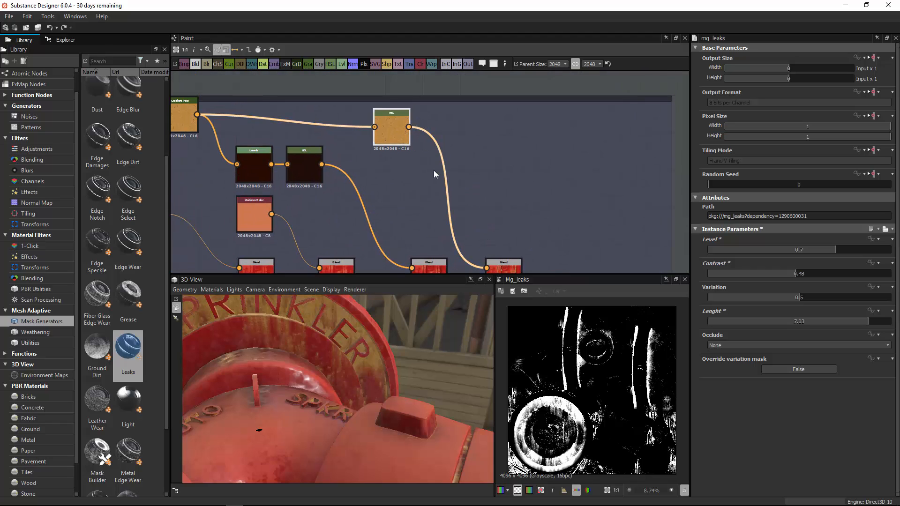
pyautogui.moveTo(434, 170); pyautogui.dragTo(494, 185, button='middle')
pyautogui.moveTo(445, 151); pyautogui.dragTo(454, 136)
pyautogui.click(455, 141)
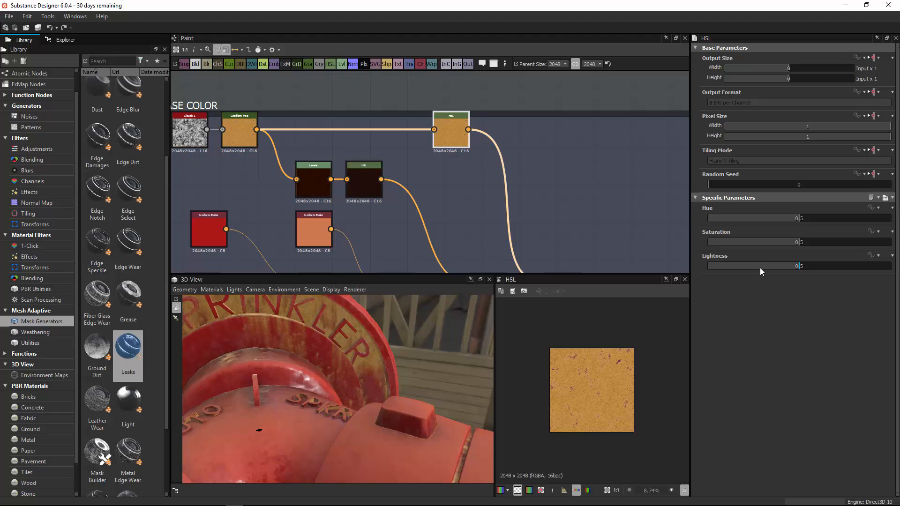
pyautogui.moveTo(760, 268)
pyautogui.mouseDown()
pyautogui.moveTo(747, 266)
pyautogui.moveTo(761, 269)
pyautogui.mouseUp()
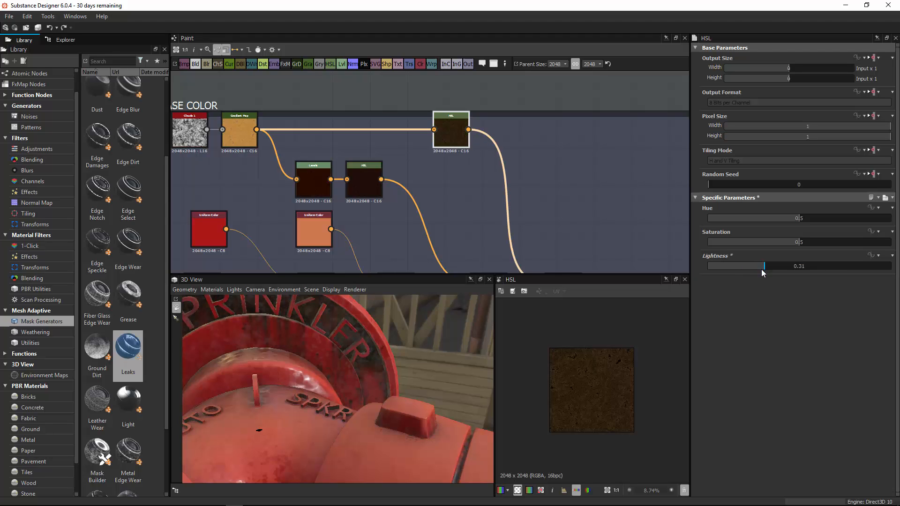
pyautogui.moveTo(814, 218); pyautogui.dragTo(808, 217)
pyautogui.moveTo(311, 433); pyautogui.dragTo(394, 300)
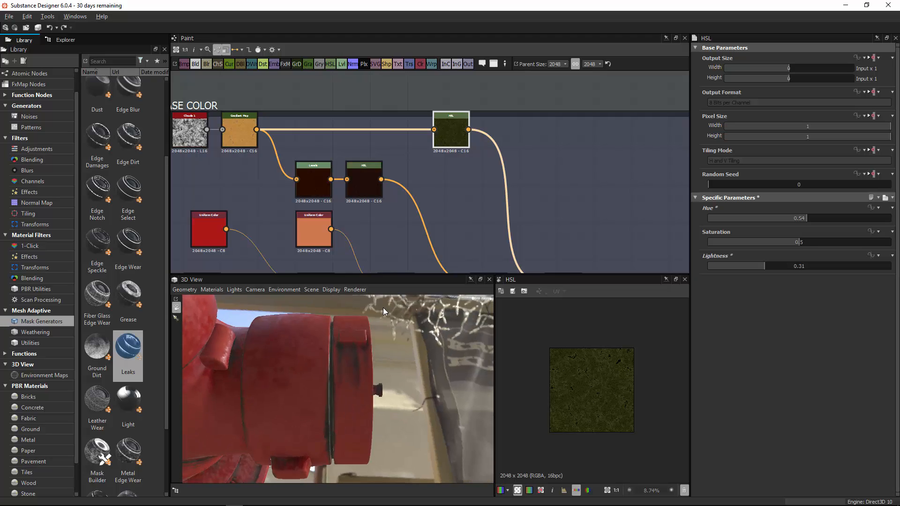